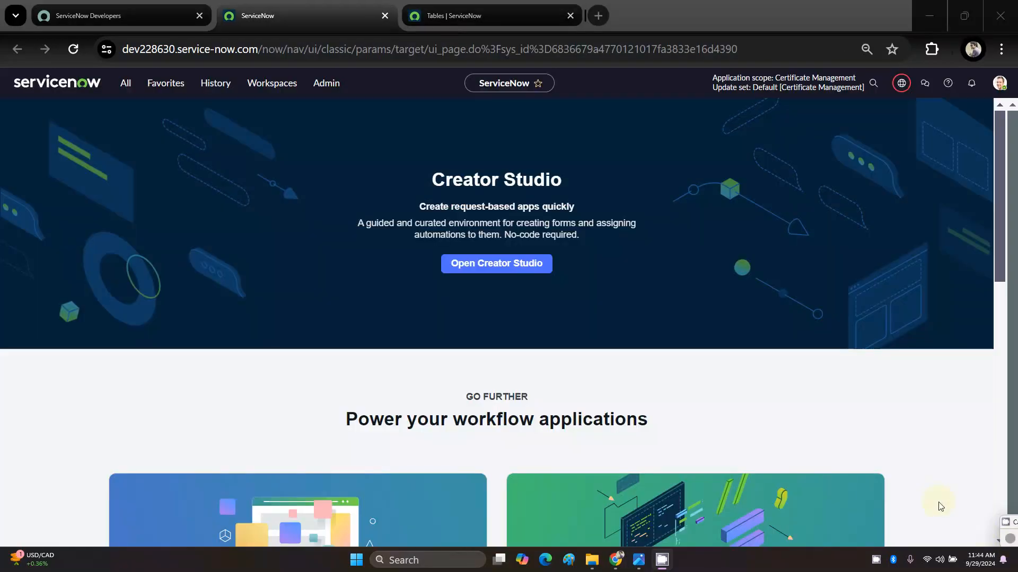
Step: From Favorites, create a new Certificate Procurement Task record (PRO0001010) in a new tab
{"action": "left_click", "coordinate": [162, 93]}
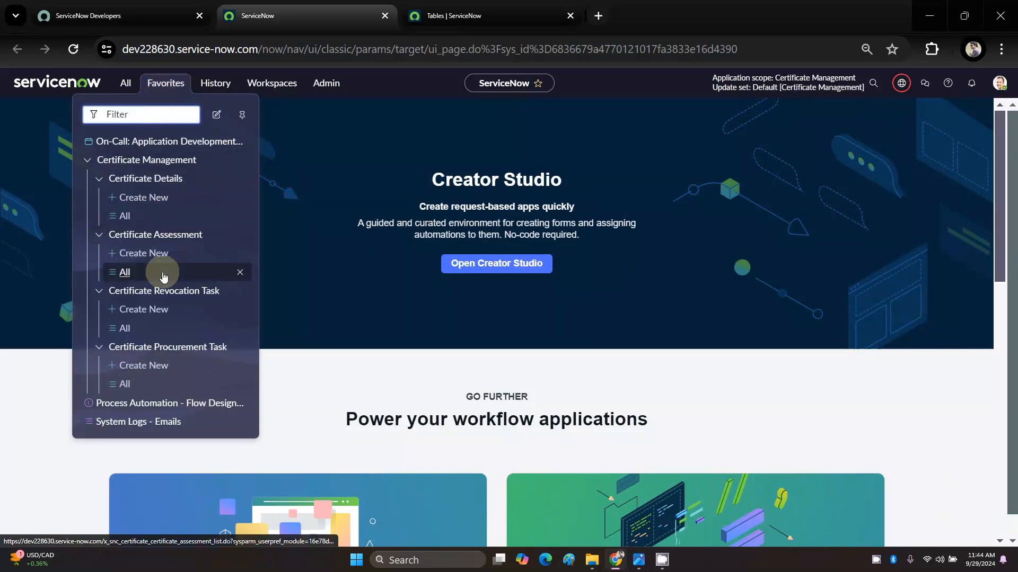
{"action": "left_click", "coordinate": [148, 368]}
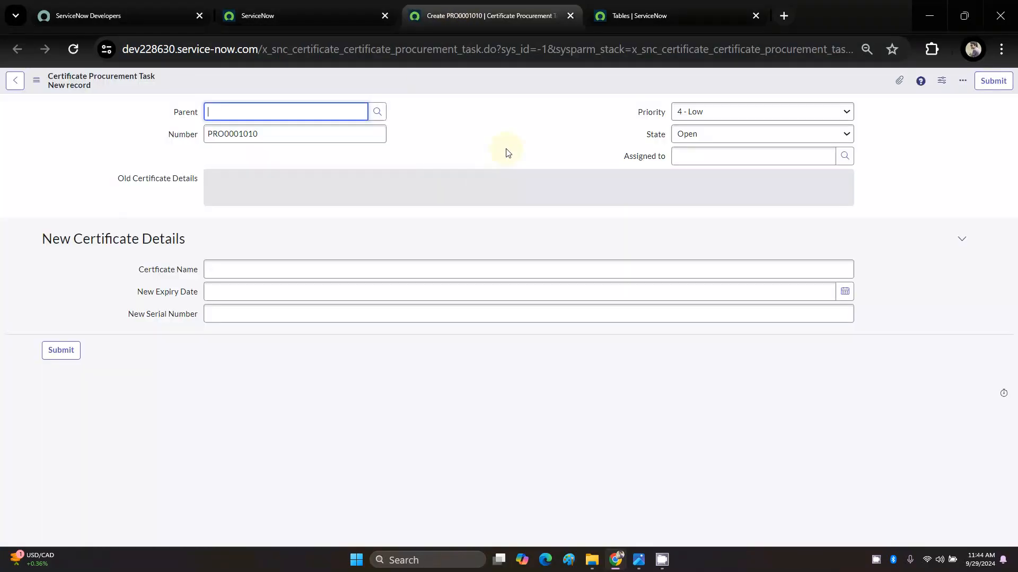
{"action": "left_click", "coordinate": [507, 153]}
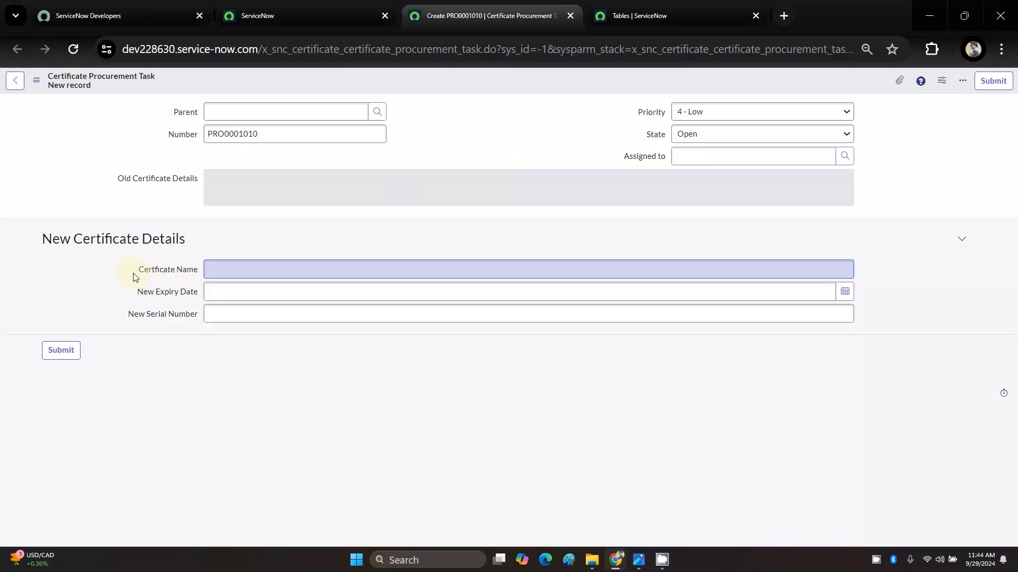
Step: Highlight the Certificate Name, New Expiry Date, New Serial Number, Parent and Old Certificate Details fields
{"action": "left_click_drag", "start_coordinate": [135, 276], "coordinate": [212, 269]}
{"action": "left_click_drag", "start_coordinate": [132, 291], "coordinate": [203, 294]}
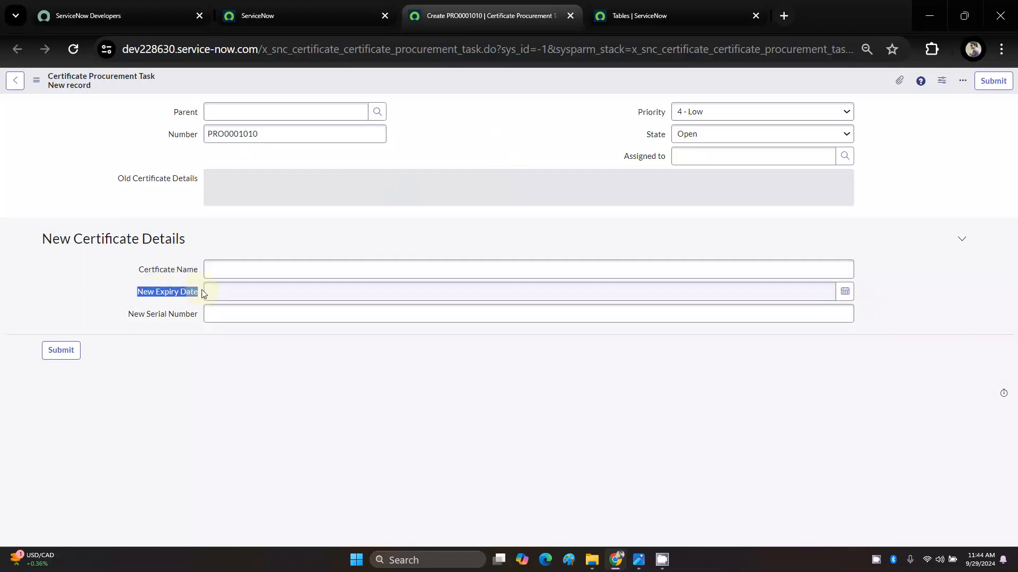
{"action": "left_click_drag", "start_coordinate": [126, 316], "coordinate": [201, 318]}
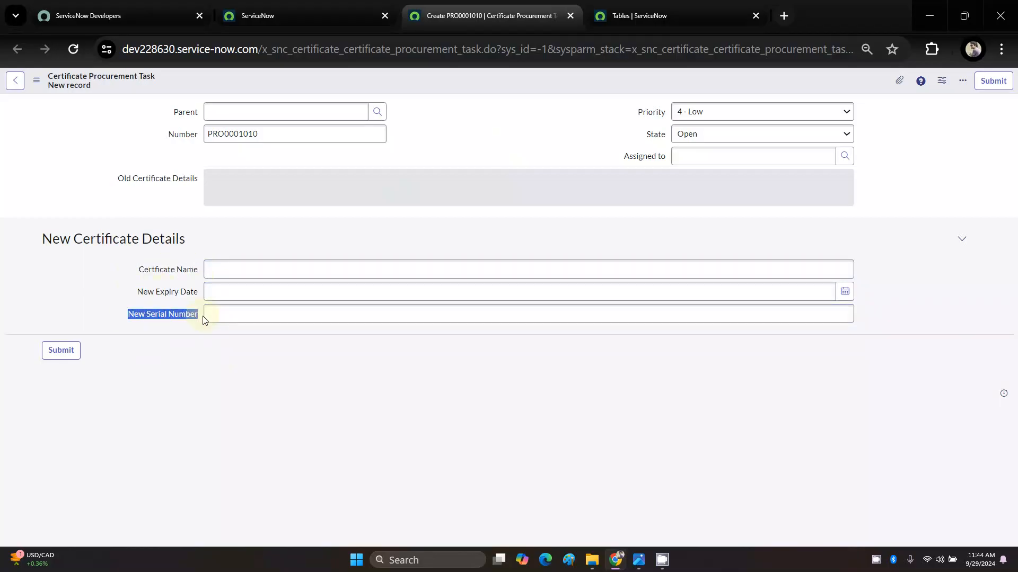
{"action": "left_click", "coordinate": [243, 314]}
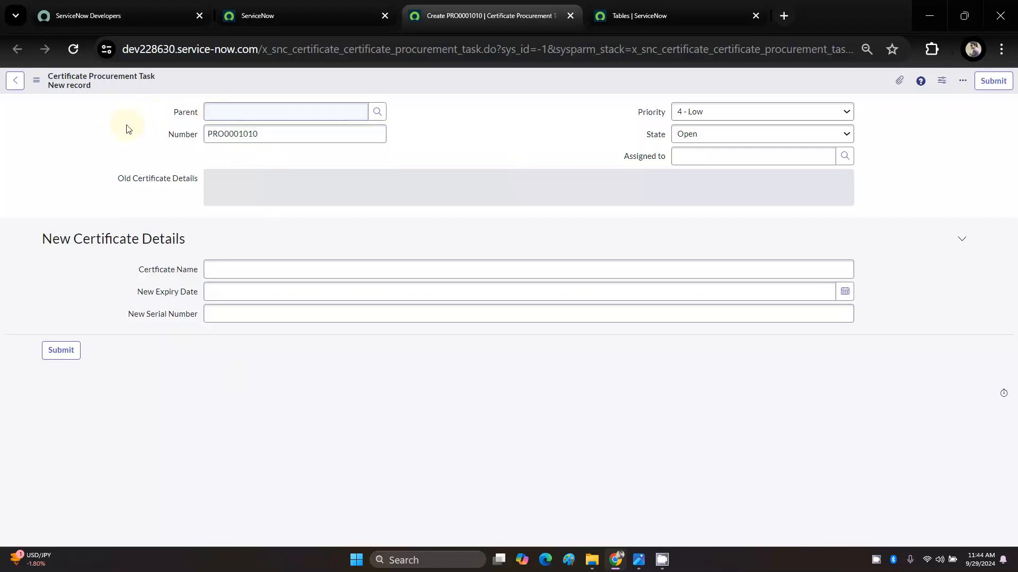
{"action": "left_click", "coordinate": [249, 111]}
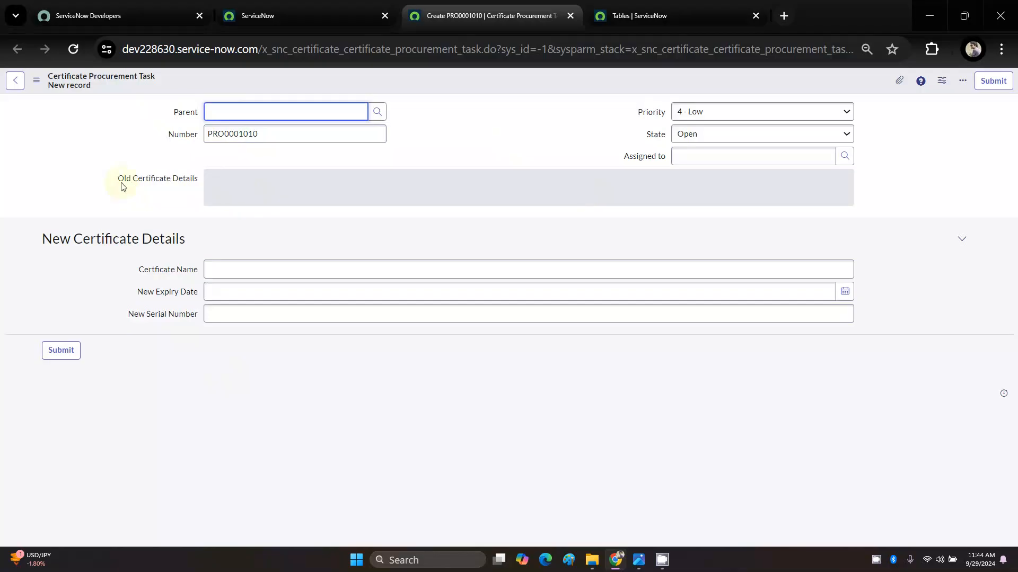
{"action": "left_click_drag", "start_coordinate": [111, 182], "coordinate": [196, 184]}
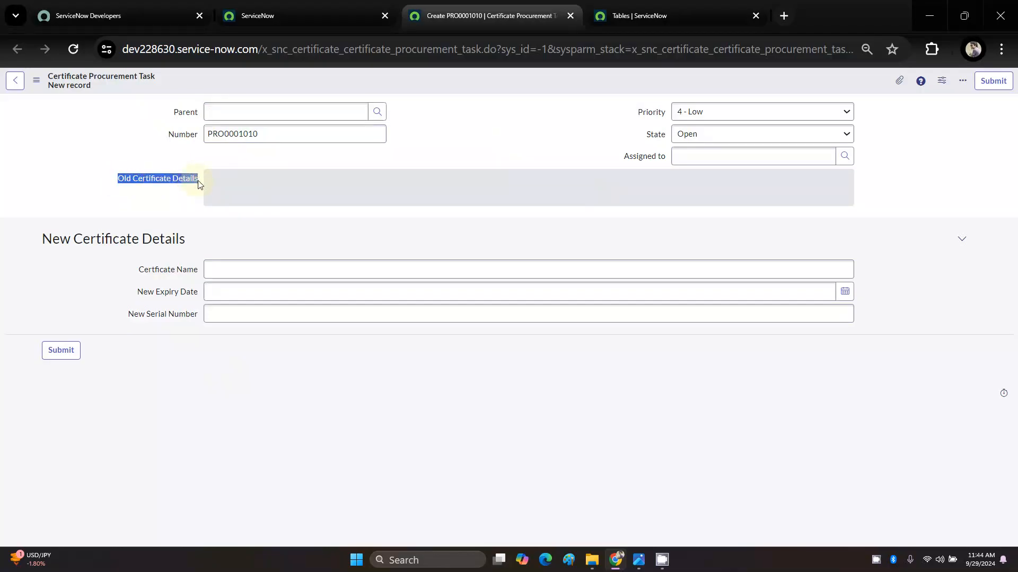
{"action": "left_click", "coordinate": [200, 196]}
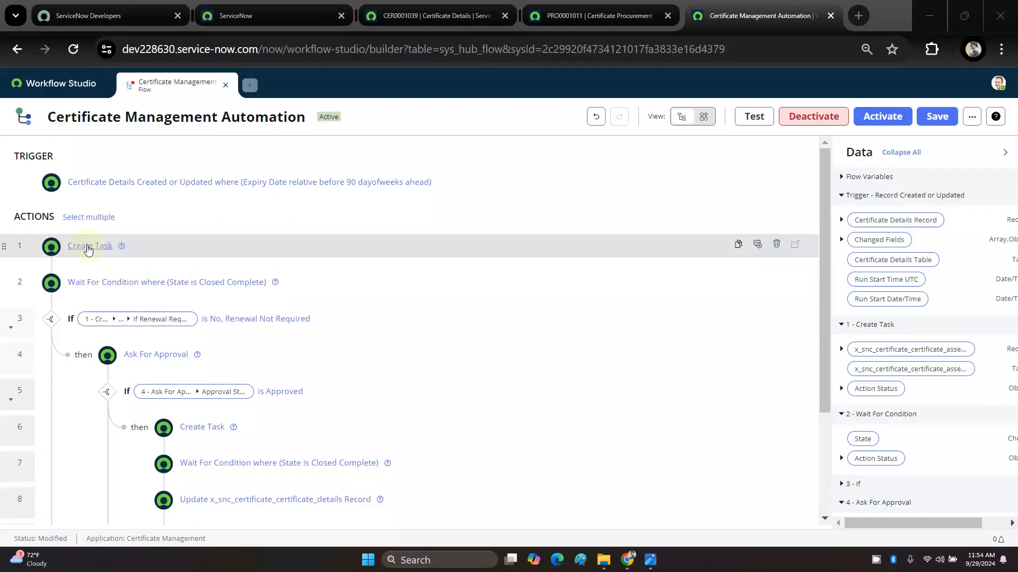
{"action": "scroll", "coordinate": [98, 295], "scroll_direction": "down", "scroll_amount": 3}
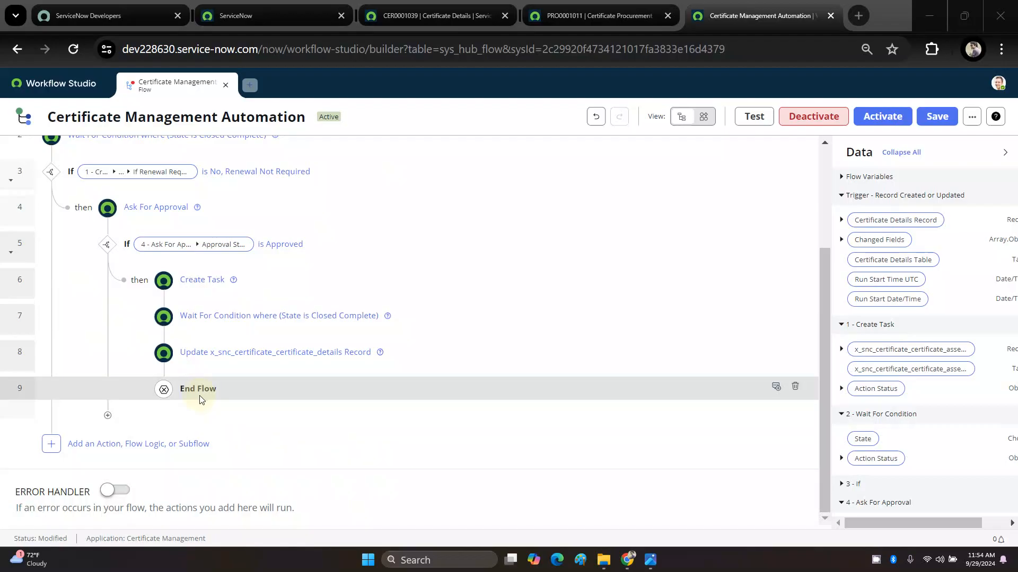
{"action": "scroll", "coordinate": [200, 378], "scroll_direction": "up", "scroll_amount": 3}
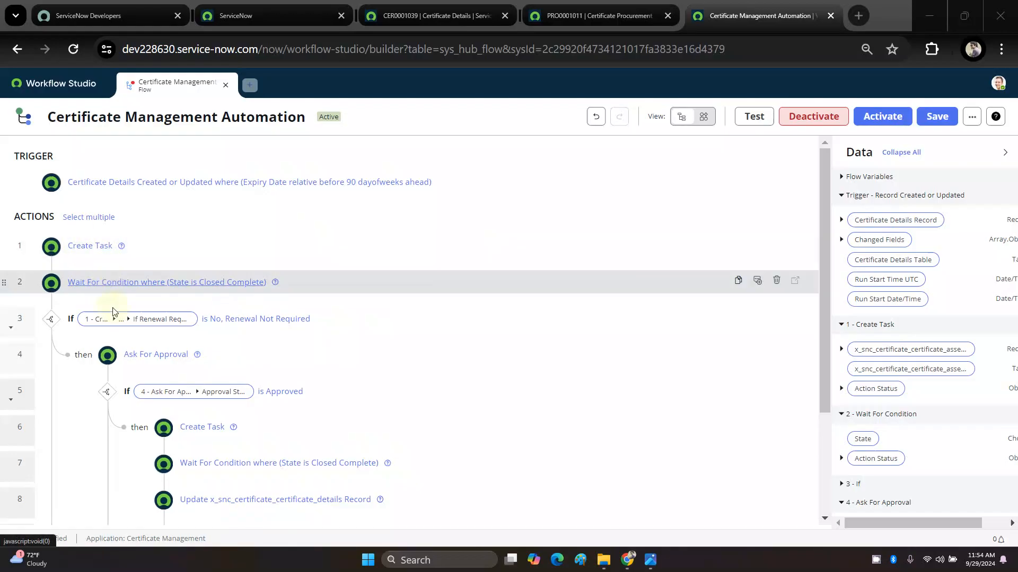
{"action": "scroll", "coordinate": [141, 334], "scroll_direction": "down", "scroll_amount": 3}
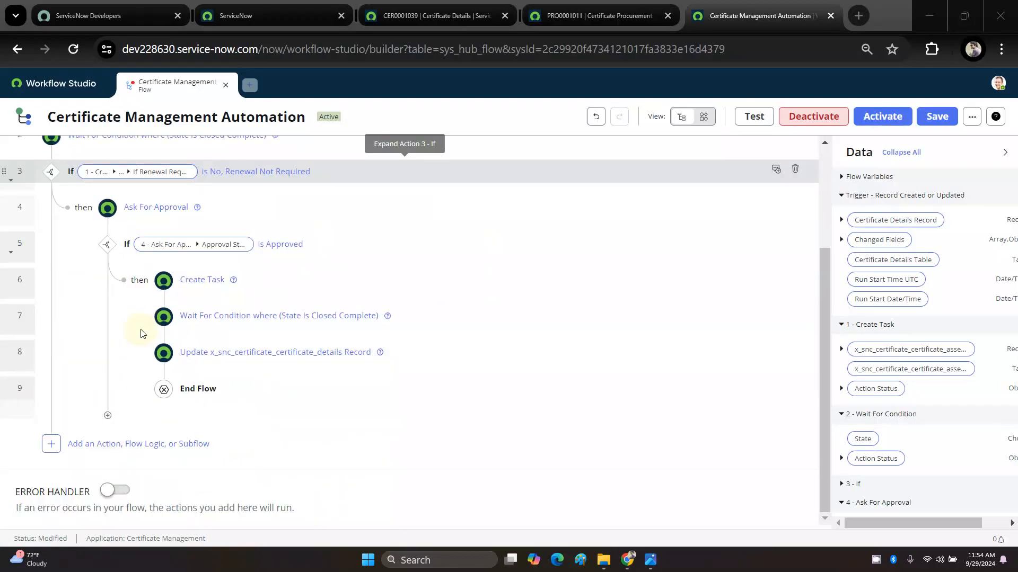
{"action": "scroll", "coordinate": [204, 374], "scroll_direction": "up", "scroll_amount": 2}
{"action": "scroll", "coordinate": [204, 374], "scroll_direction": "up", "scroll_amount": 1}
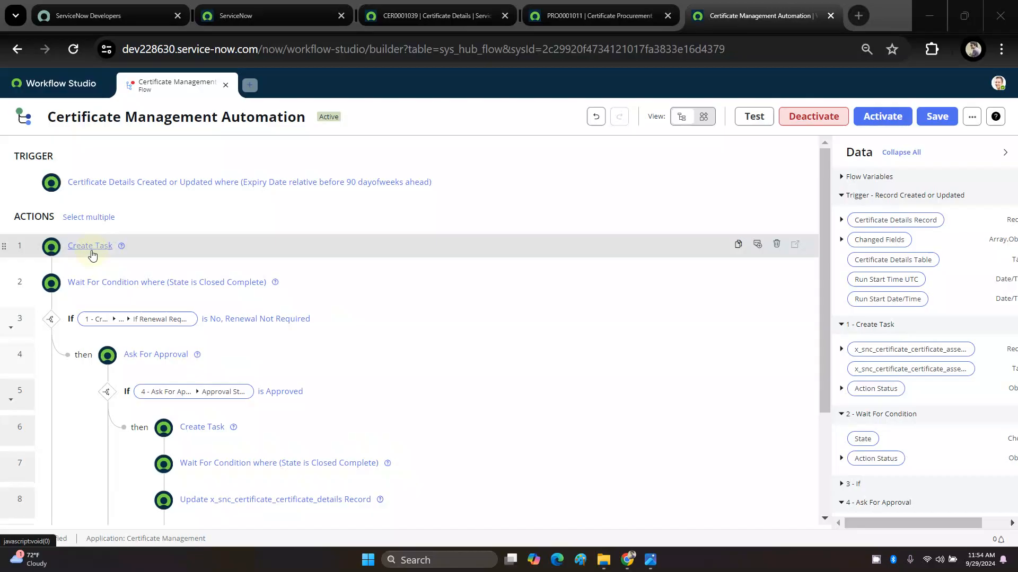
Step: Add an annotation note to the first Create Task step
{"action": "left_click", "coordinate": [91, 251]}
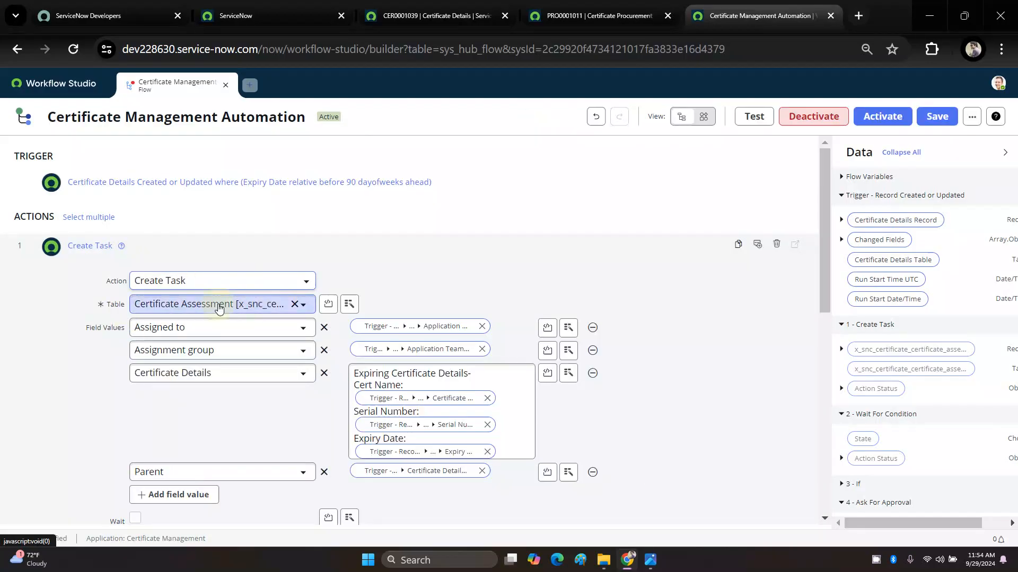
{"action": "left_click", "coordinate": [91, 249]}
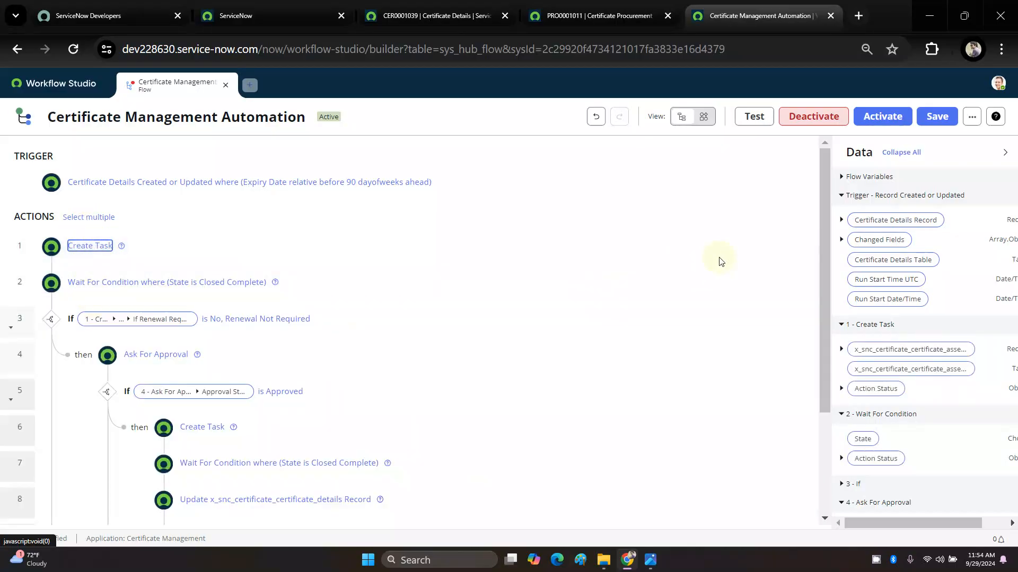
{"action": "left_click", "coordinate": [757, 244]}
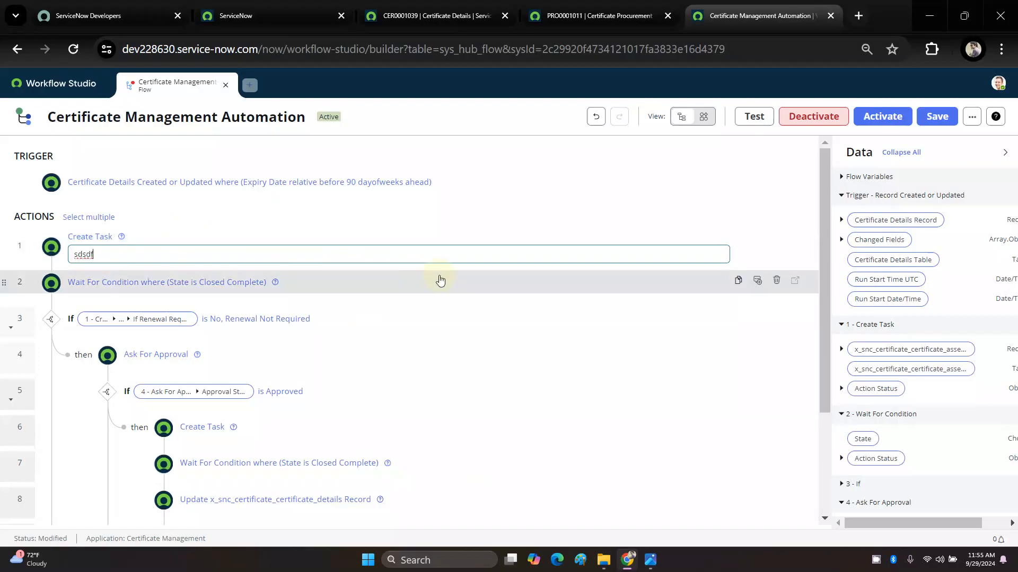
{"action": "left_click", "coordinate": [433, 212]}
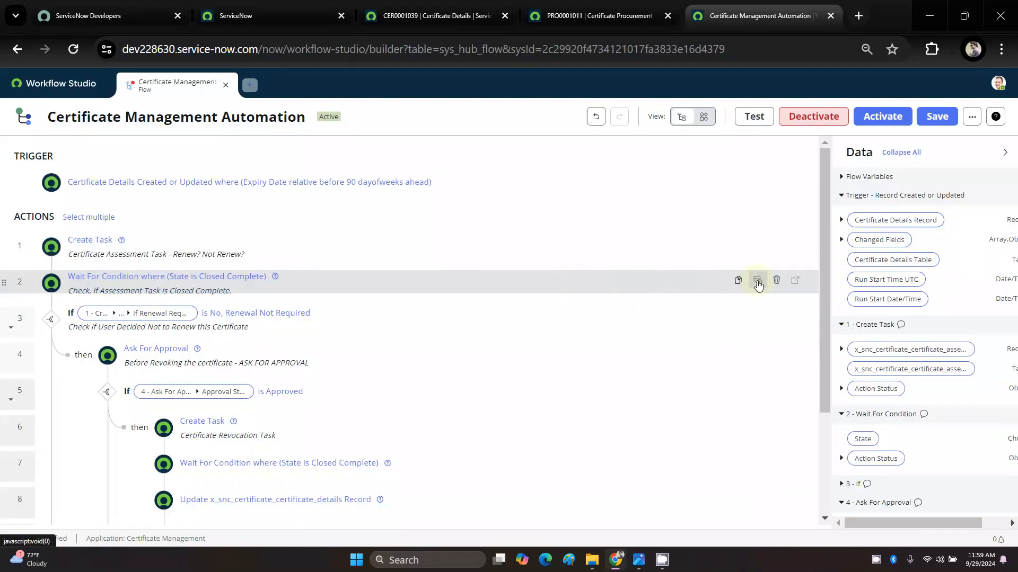
Step: Replace 'Check, if' in step 2's note so it reads 'WAIT TILL - Assessment Task is Closed Complete.'
{"action": "left_click", "coordinate": [399, 286]}
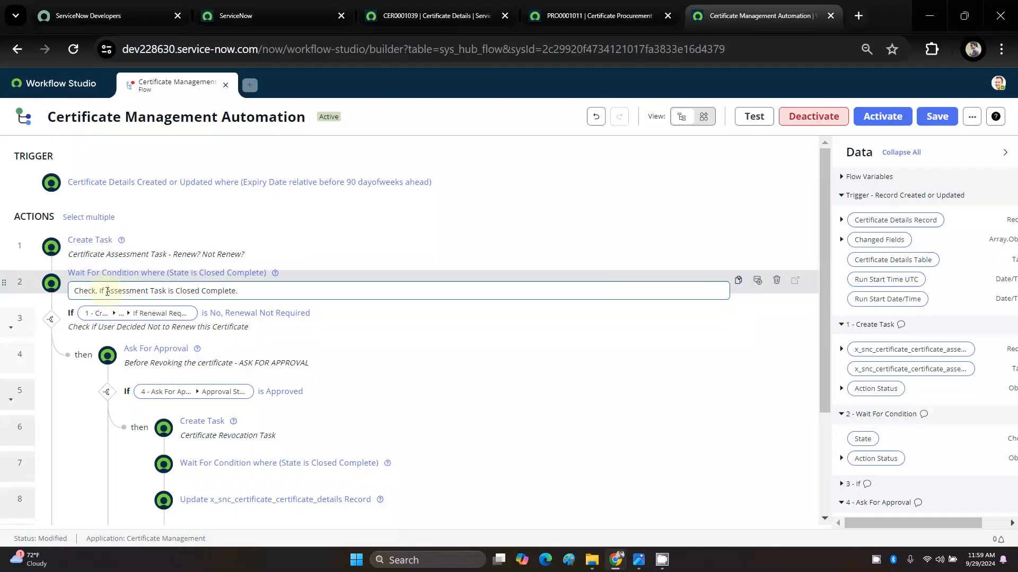
{"action": "left_click_drag", "start_coordinate": [105, 292], "coordinate": [63, 293]}
{"action": "left_click", "coordinate": [63, 292]}
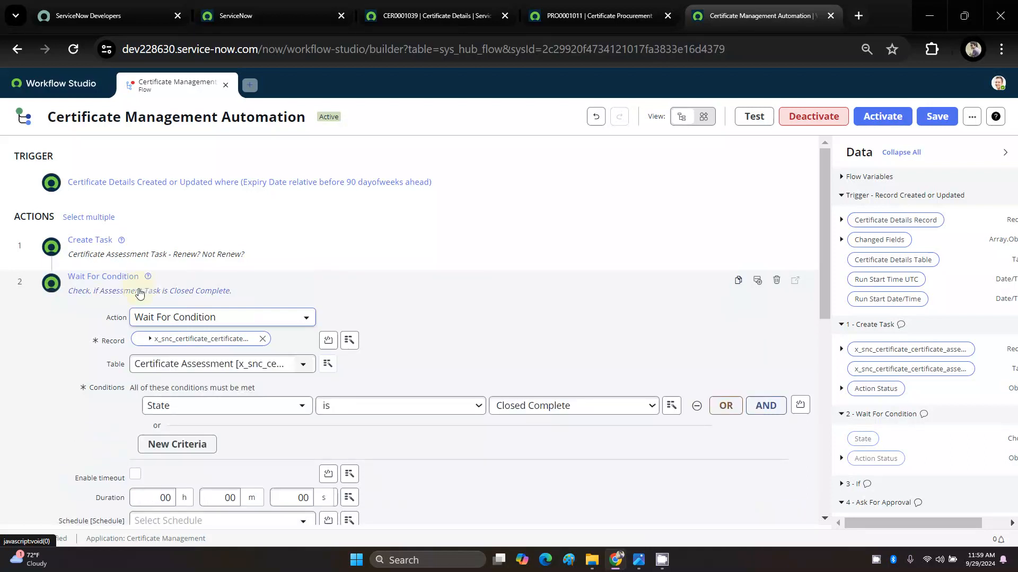
{"action": "left_click", "coordinate": [108, 291]}
{"action": "left_click_drag", "start_coordinate": [108, 291], "coordinate": [43, 300]}
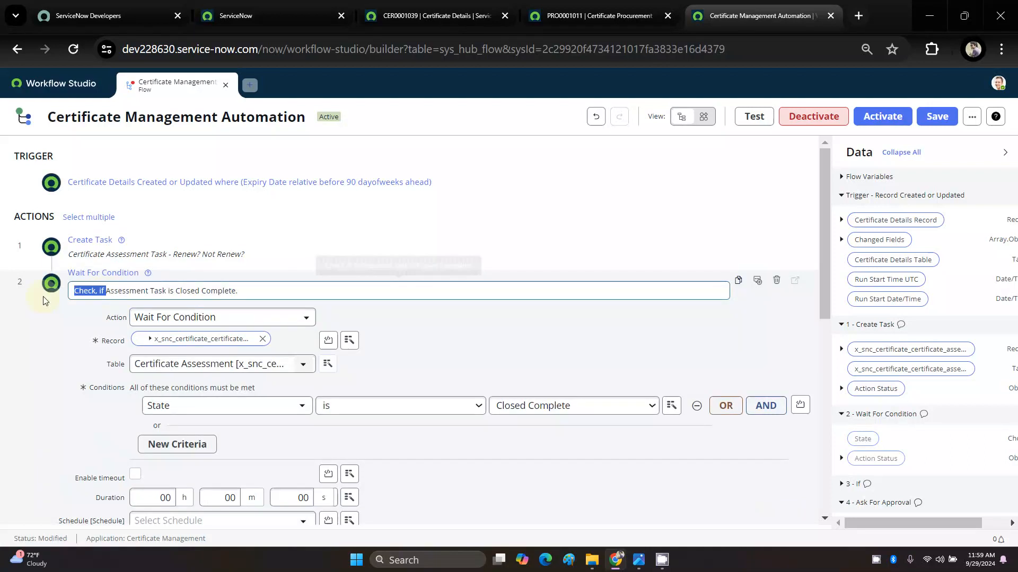
{"action": "type", "text": "WAIT T"}
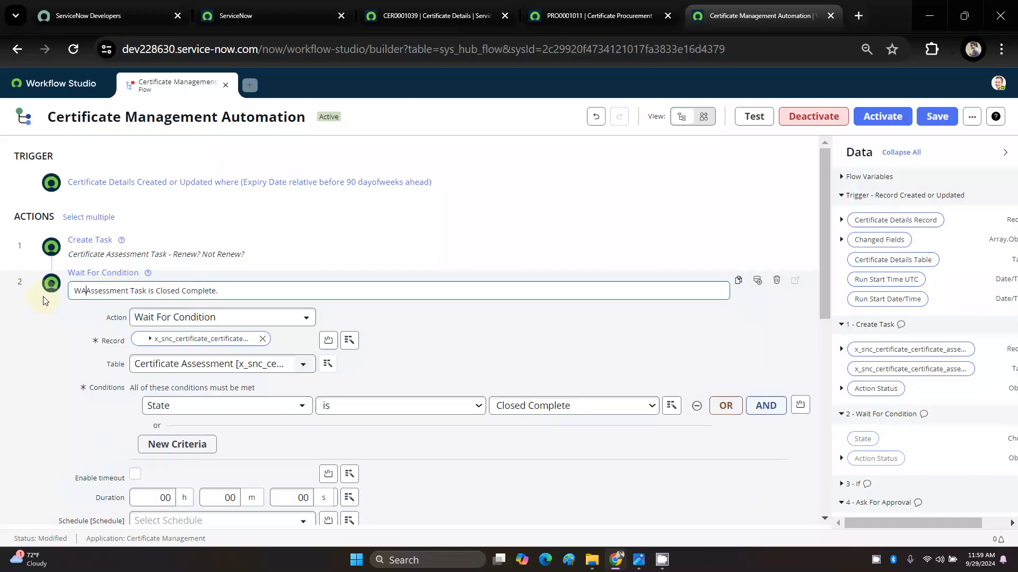
{"action": "type", "text": "ILL "}
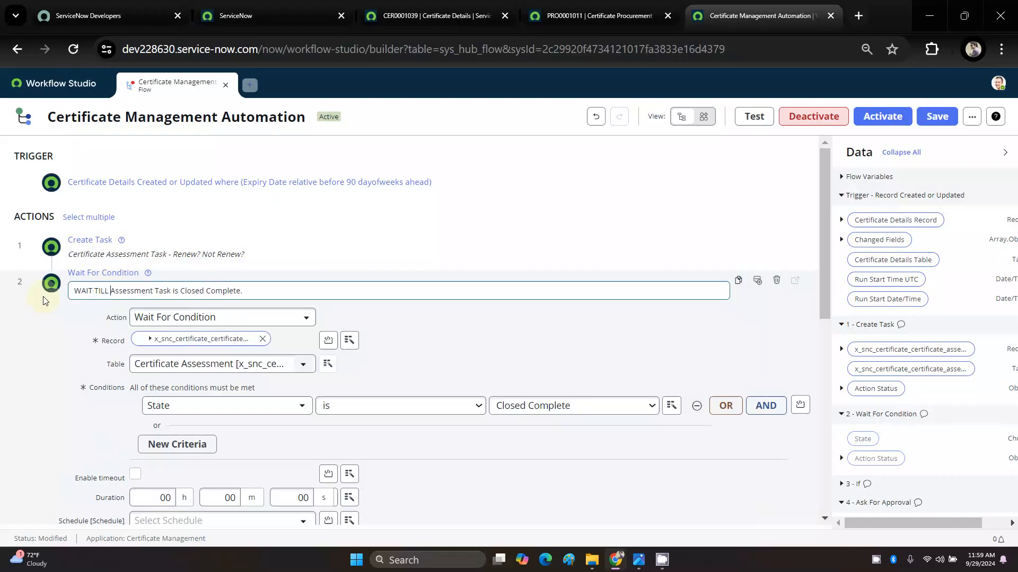
{"action": "type", "text": "-"}
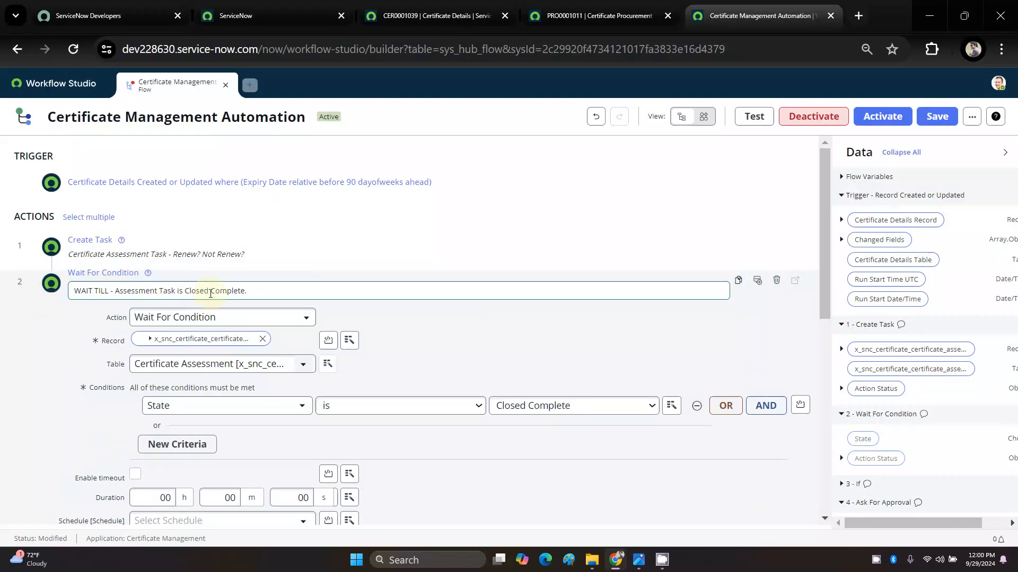
{"action": "left_click", "coordinate": [525, 191]}
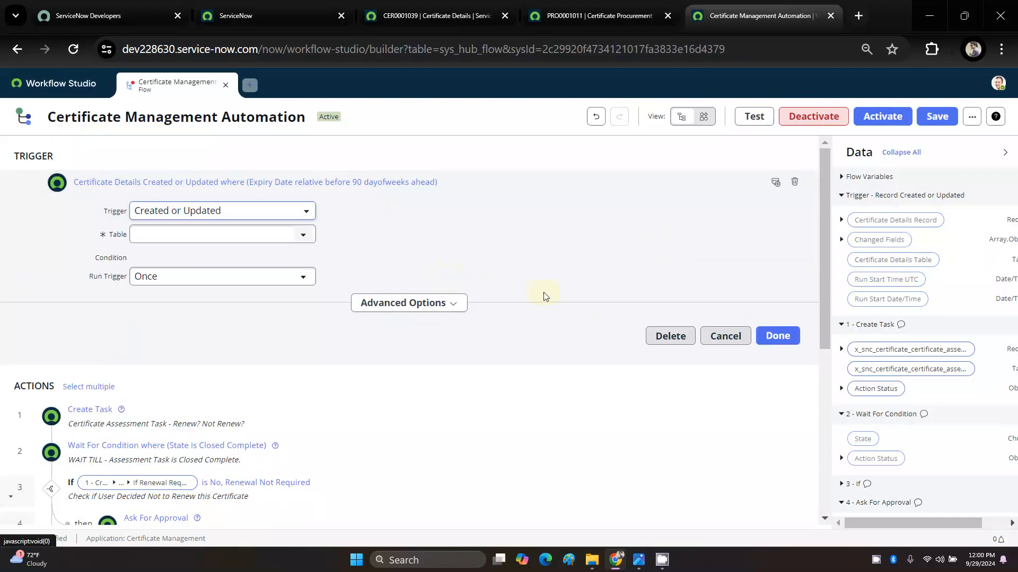
{"action": "left_click", "coordinate": [723, 403]}
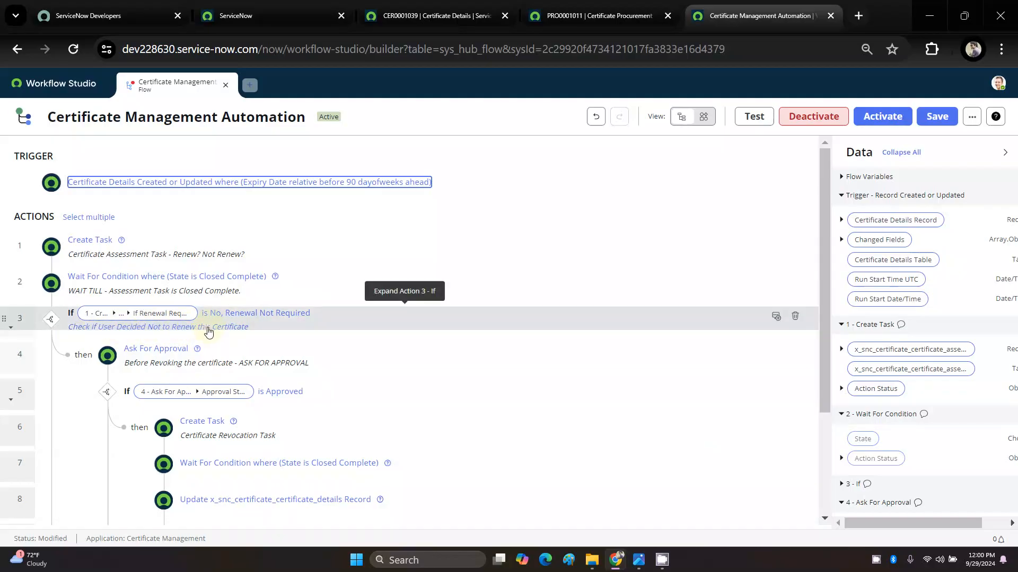
{"action": "scroll", "coordinate": [207, 332], "scroll_direction": "down", "scroll_amount": 3}
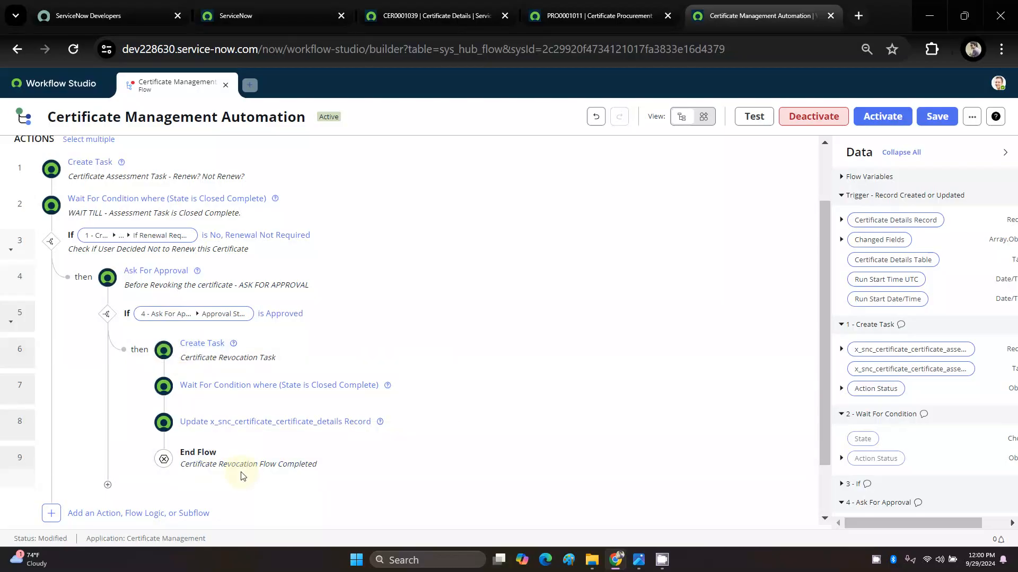
{"action": "scroll", "coordinate": [245, 470], "scroll_direction": "down", "scroll_amount": 2}
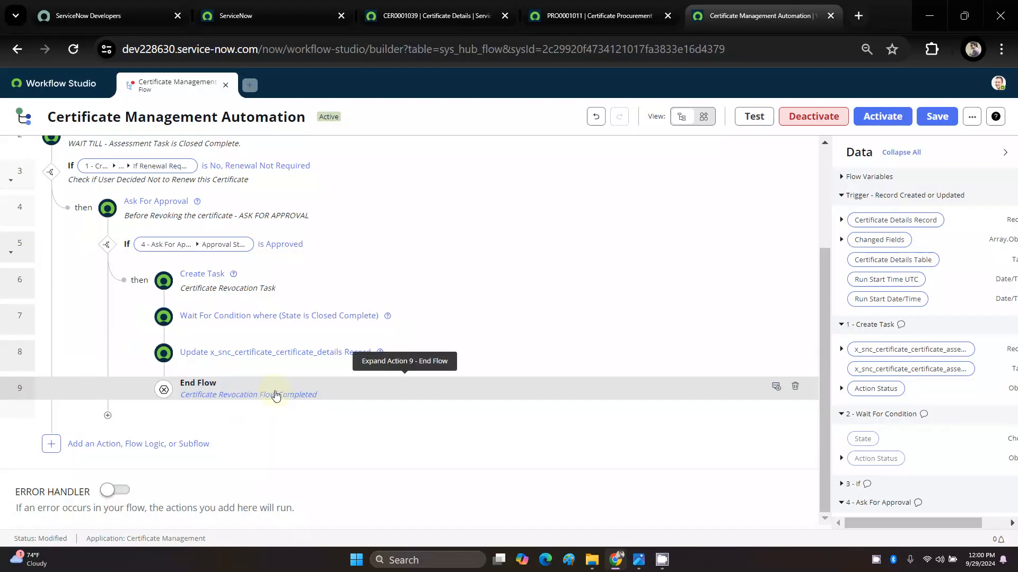
{"action": "scroll", "coordinate": [276, 395], "scroll_direction": "up", "scroll_amount": 2}
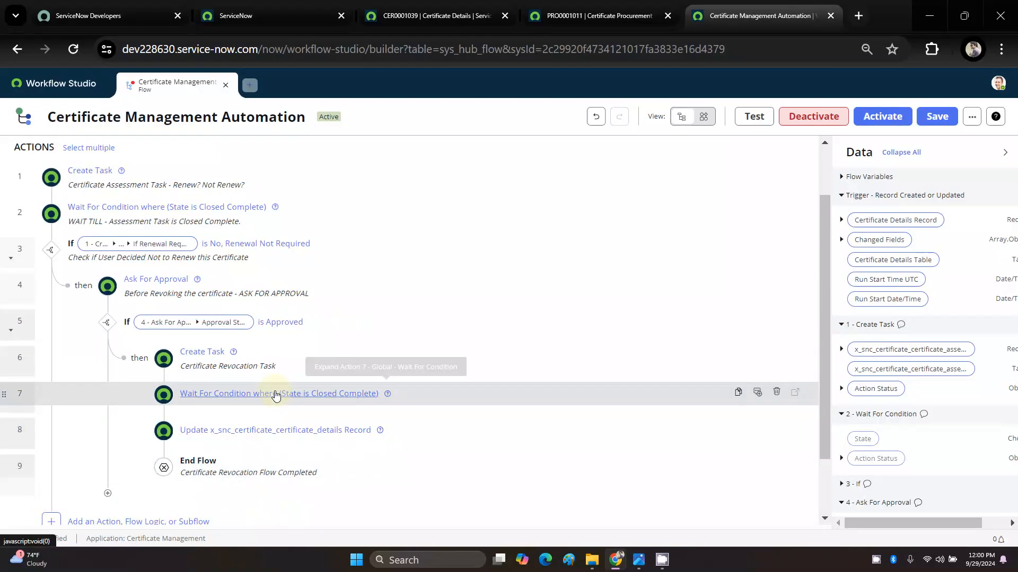
{"action": "scroll", "coordinate": [275, 395], "scroll_direction": "up", "scroll_amount": 1}
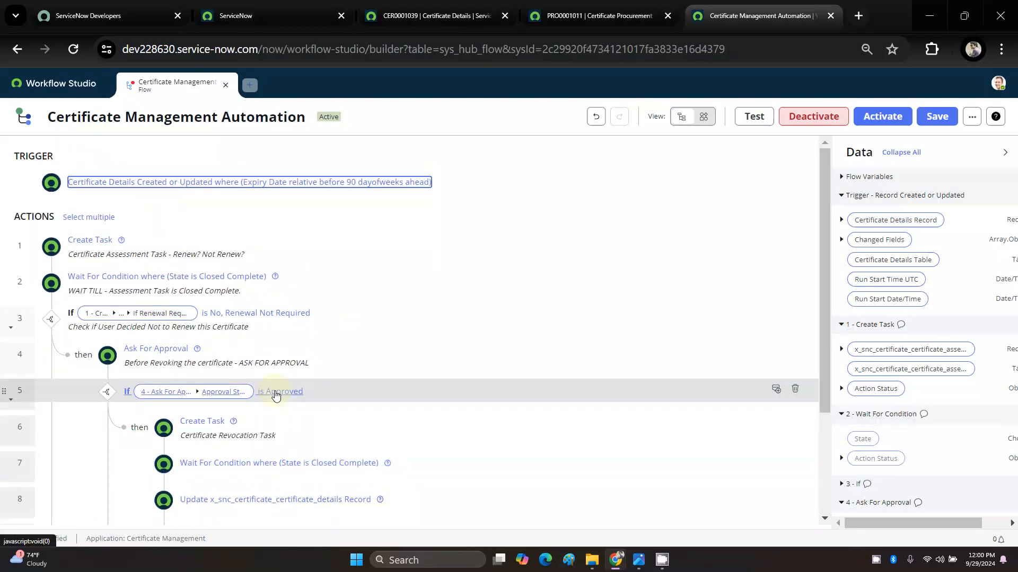
{"action": "scroll", "coordinate": [276, 395], "scroll_direction": "down", "scroll_amount": 2}
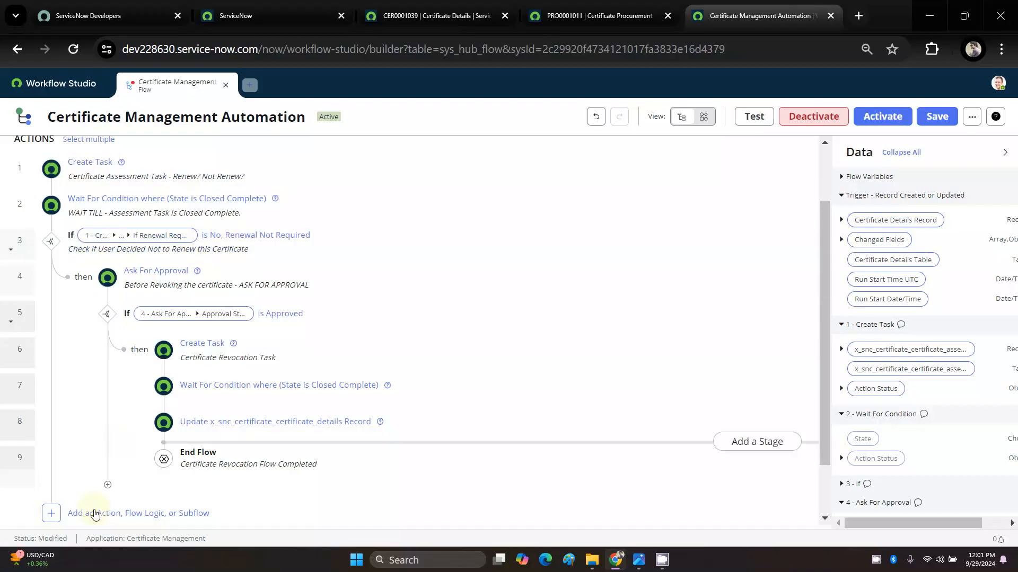
Step: Add a new If flow-logic step at the end of the flow
{"action": "left_click", "coordinate": [51, 513]}
{"action": "scroll", "coordinate": [53, 509], "scroll_direction": "down", "scroll_amount": 2}
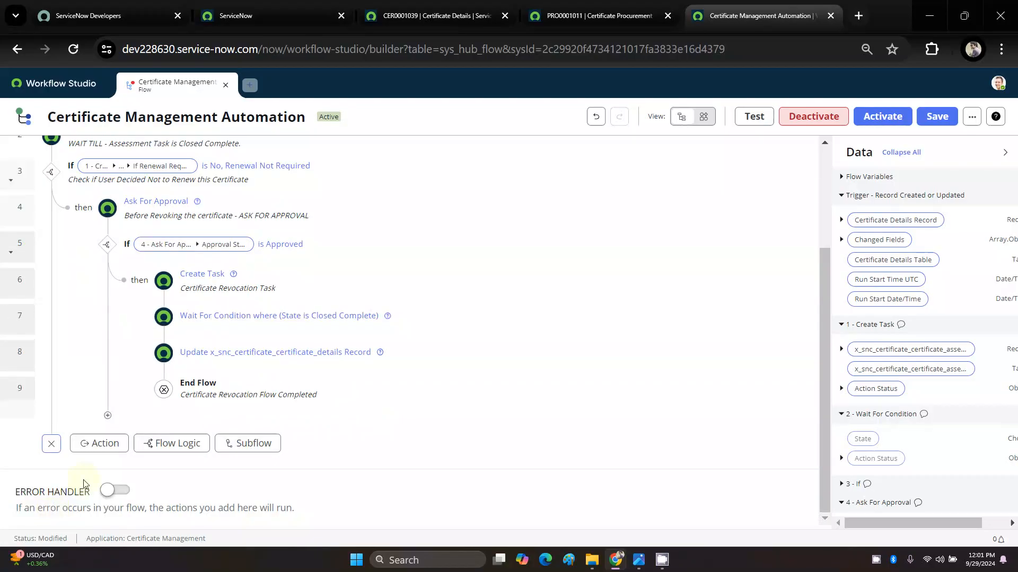
{"action": "left_click", "coordinate": [165, 443]}
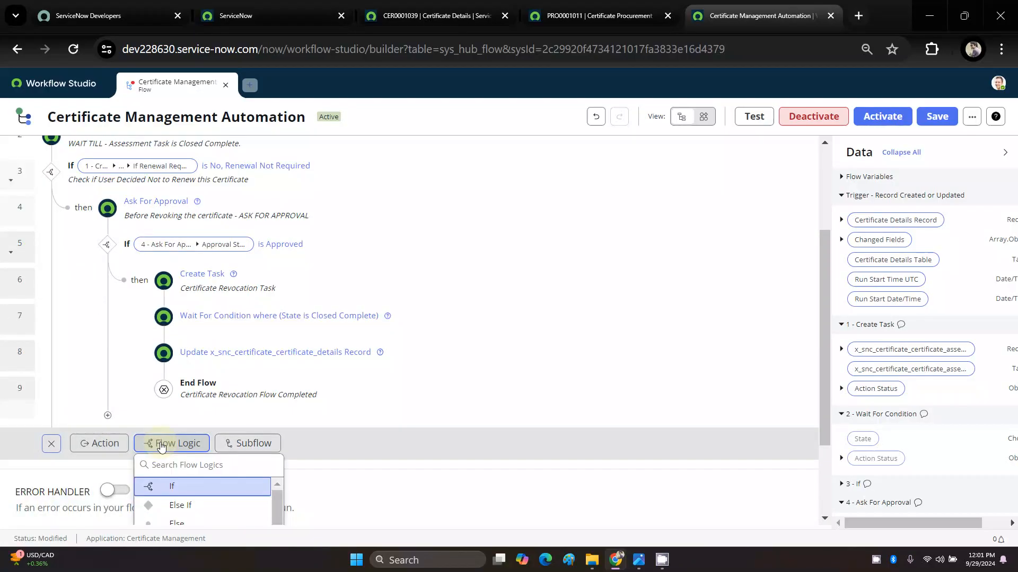
{"action": "left_click", "coordinate": [175, 487]}
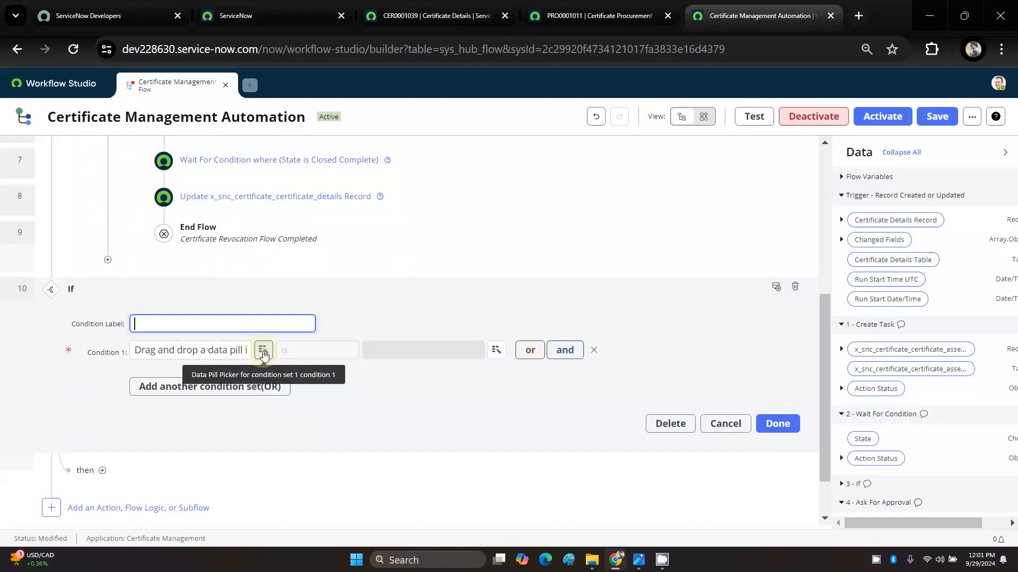
Step: Try the trigger's Certificate Details Record pill for condition 1, then remove it
{"action": "left_click", "coordinate": [263, 353]}
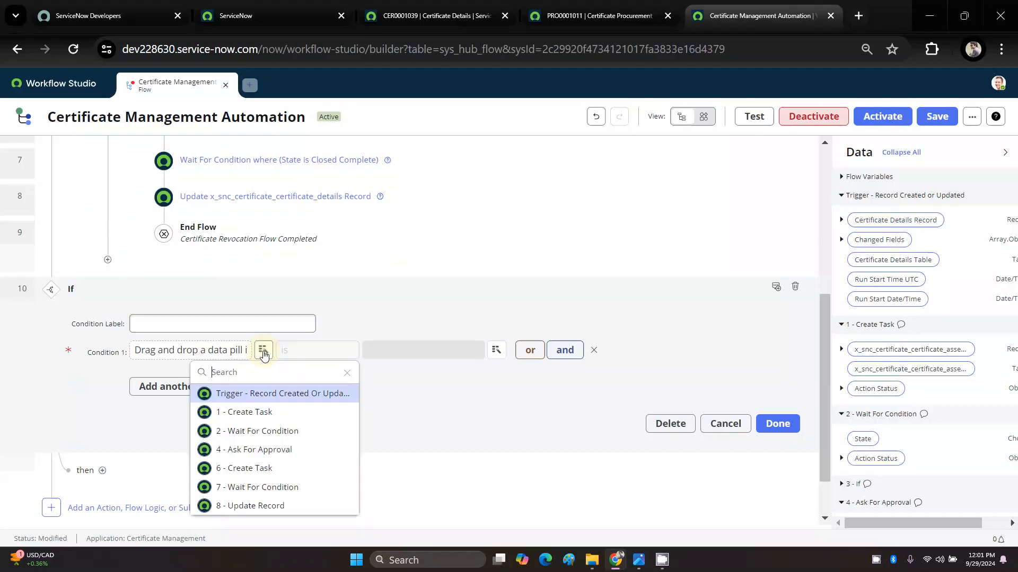
{"action": "left_click", "coordinate": [262, 394]}
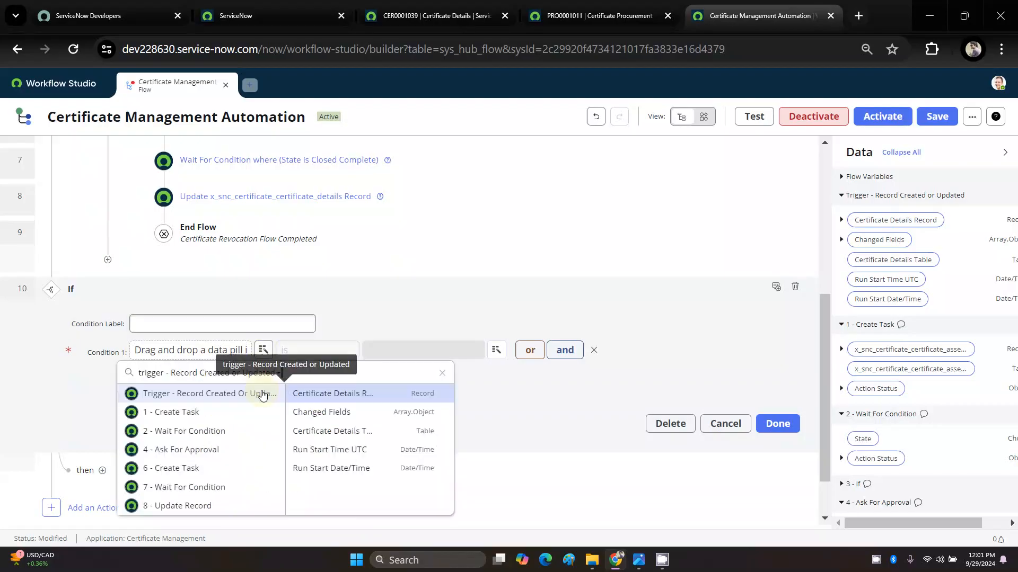
{"action": "left_click", "coordinate": [432, 395]}
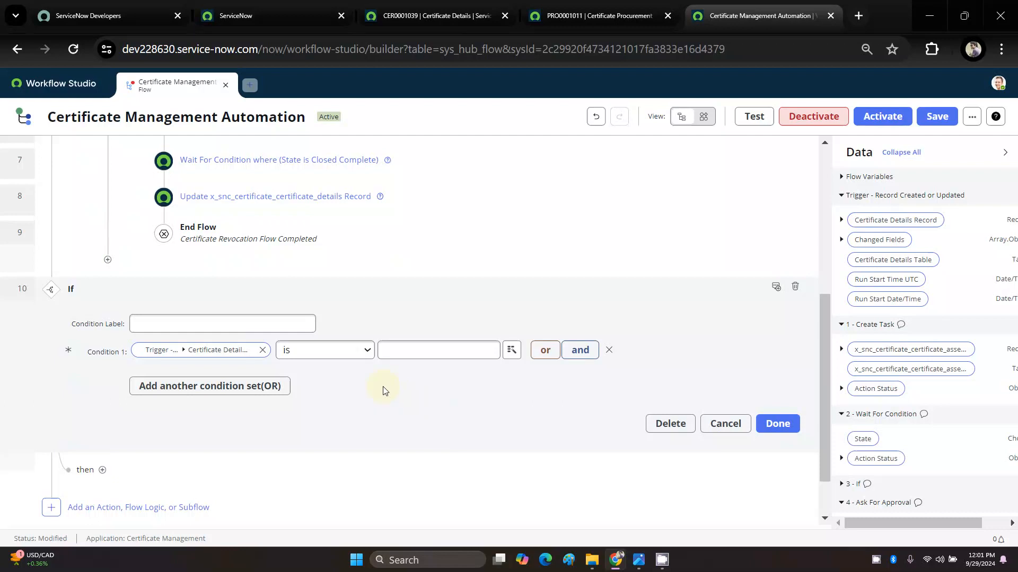
{"action": "left_click", "coordinate": [222, 357]}
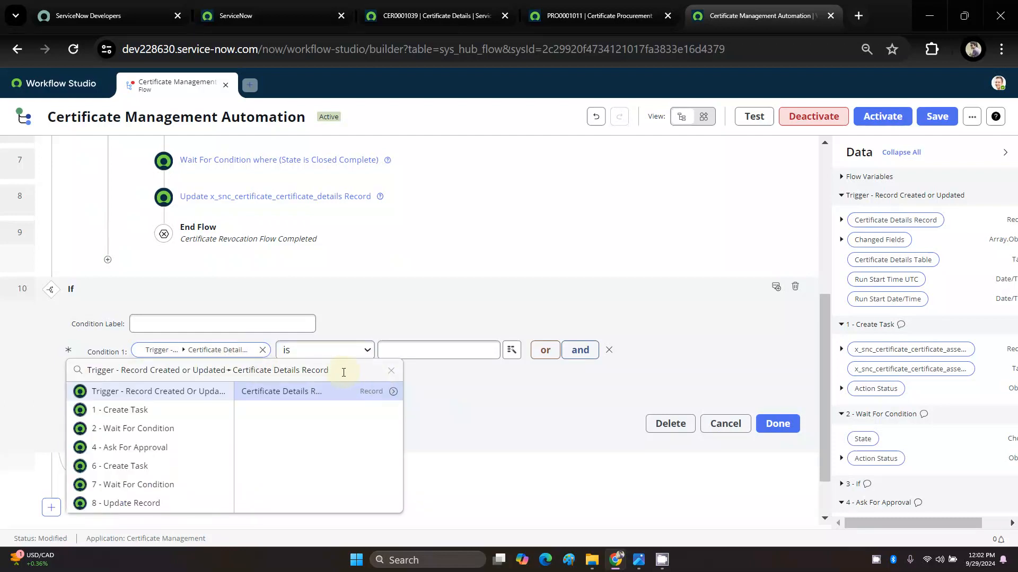
{"action": "left_click", "coordinate": [393, 393]}
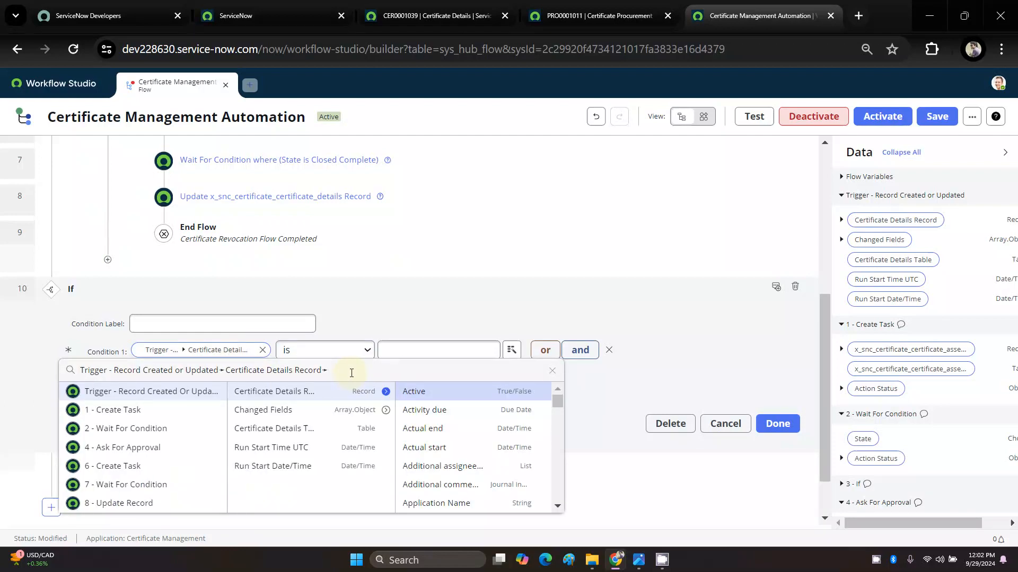
{"action": "type", "text": "IF"}
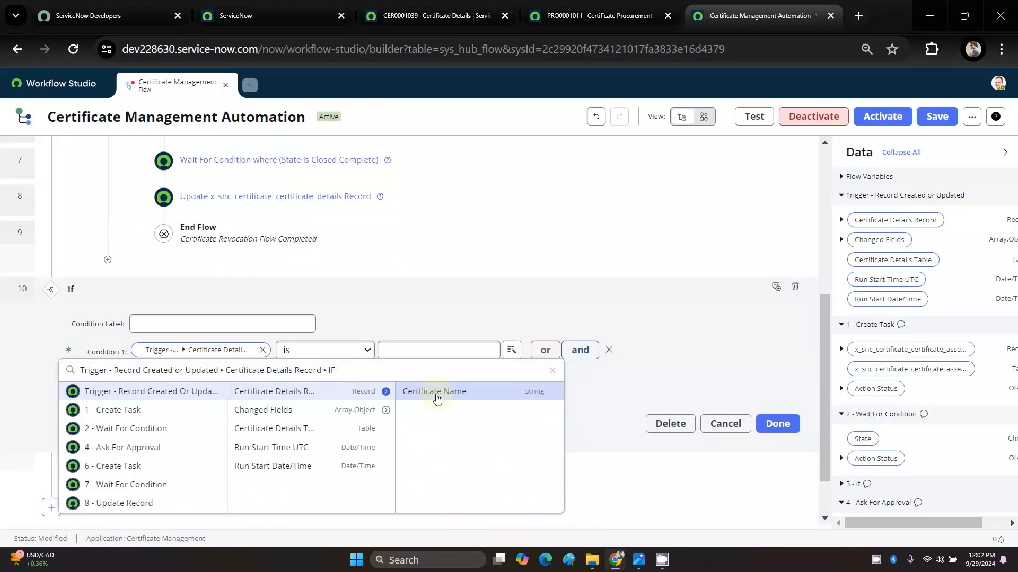
{"action": "key", "text": "BackSpace"}
{"action": "key", "text": "BackSpace"}
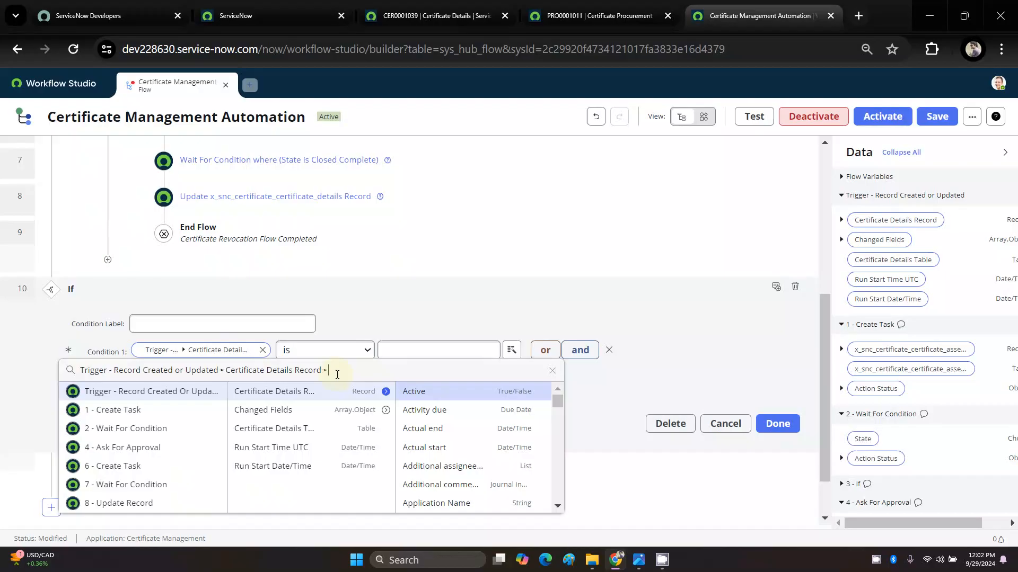
{"action": "type", "text": "if"}
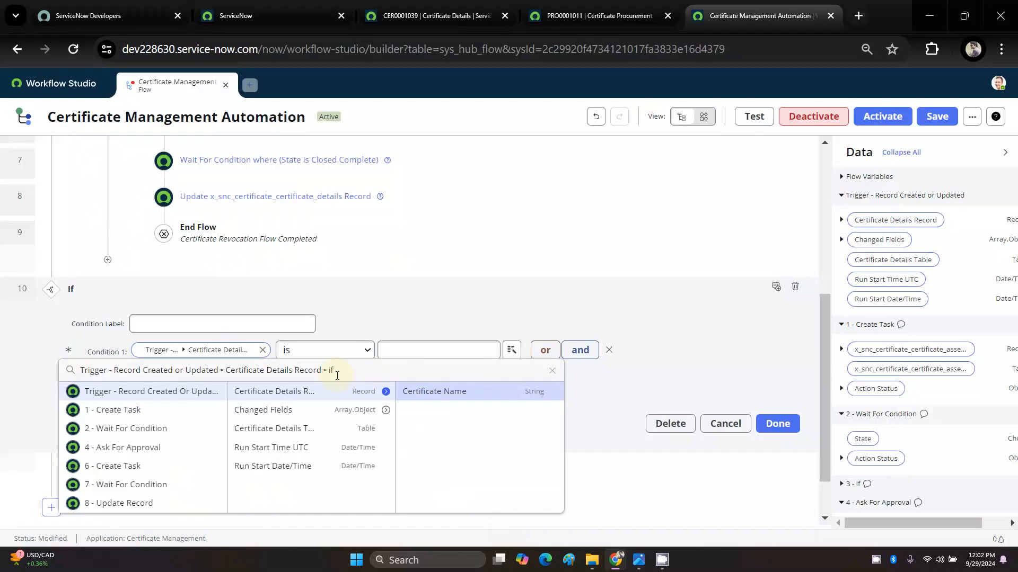
{"action": "key", "text": "BackSpace"}
{"action": "key", "text": "BackSpace"}
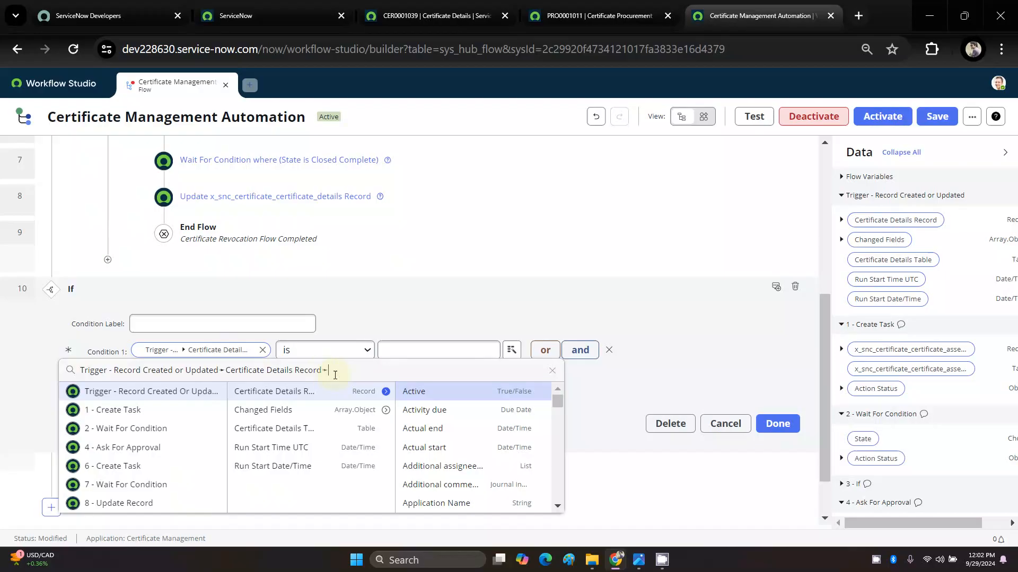
{"action": "key", "text": "BackSpace"}
{"action": "key", "text": "BackSpace"}
{"action": "key", "text": "BackSpace"}
{"action": "key", "text": "BackSpace"}
{"action": "key", "text": "BackSpace"}
{"action": "key", "text": "BackSpace"}
{"action": "key", "text": "BackSpace"}
{"action": "key", "text": "BackSpace"}
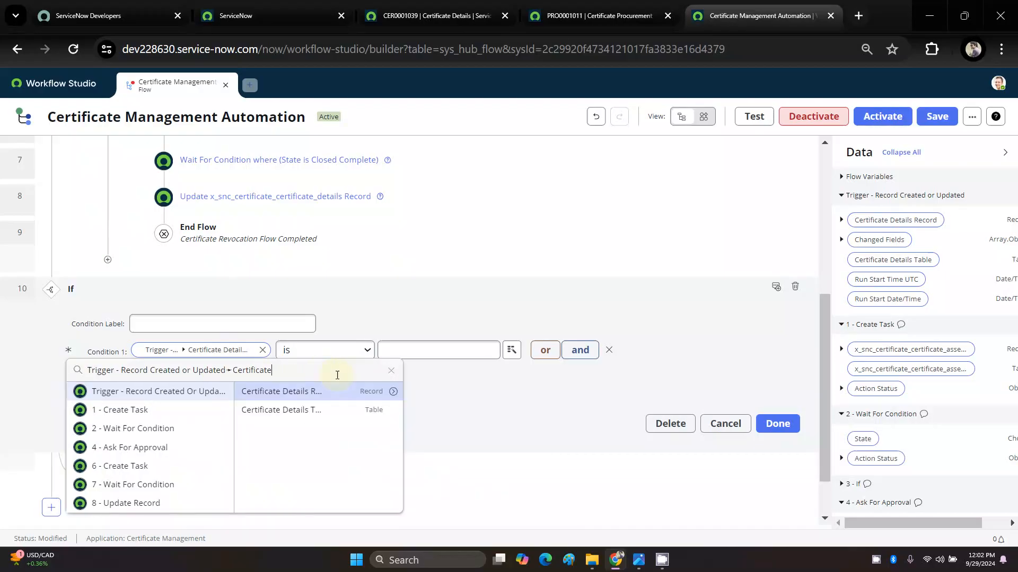
{"action": "key", "text": "BackSpace"}
{"action": "key", "text": "BackSpace"}
{"action": "key", "text": "BackSpace"}
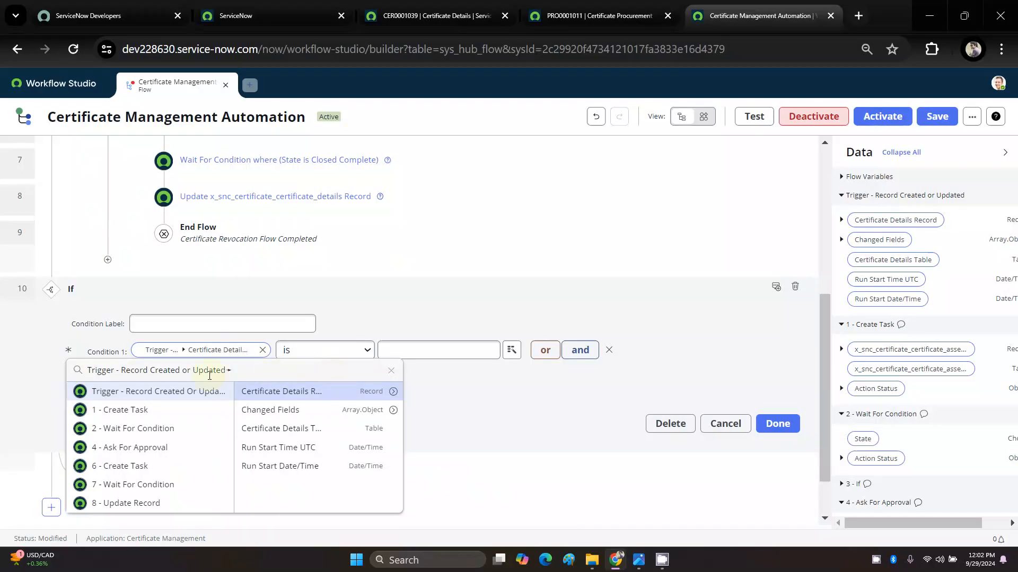
{"action": "left_click", "coordinate": [261, 352]}
{"action": "left_click", "coordinate": [262, 351]}
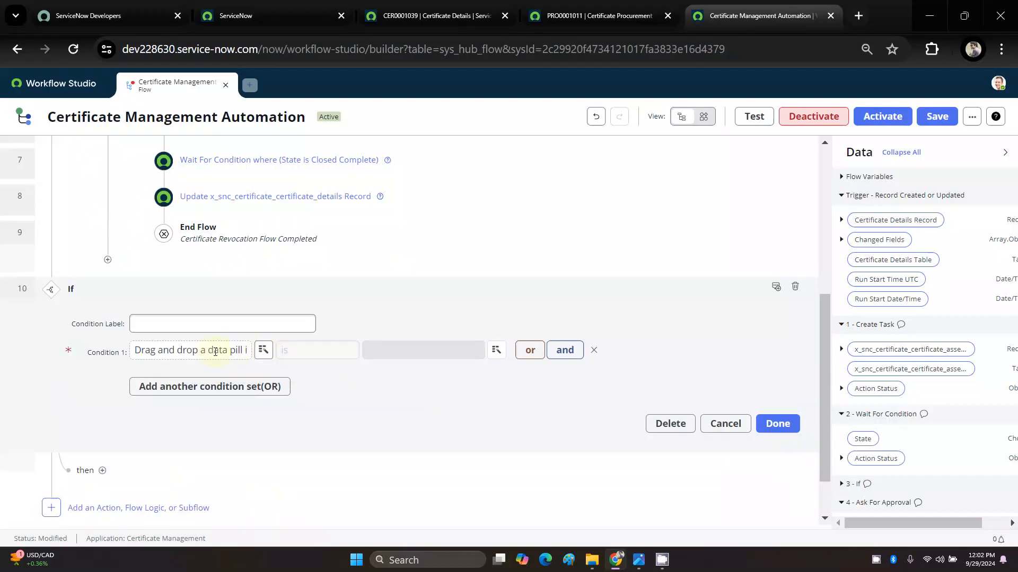
Step: Browse the outputs of 1 - Create Task in condition 1's data picker
{"action": "left_click", "coordinate": [262, 351]}
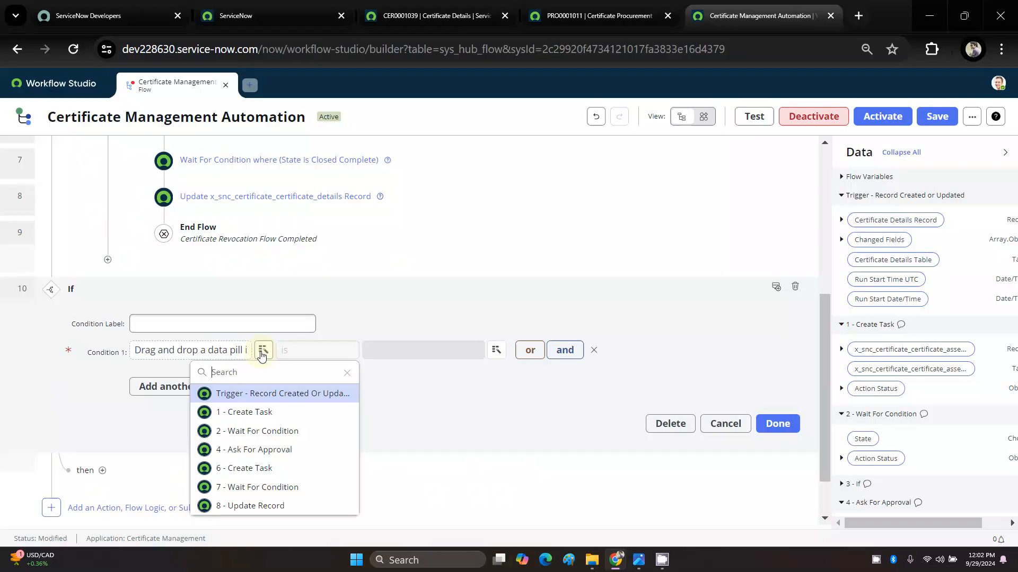
{"action": "left_click", "coordinate": [251, 416]}
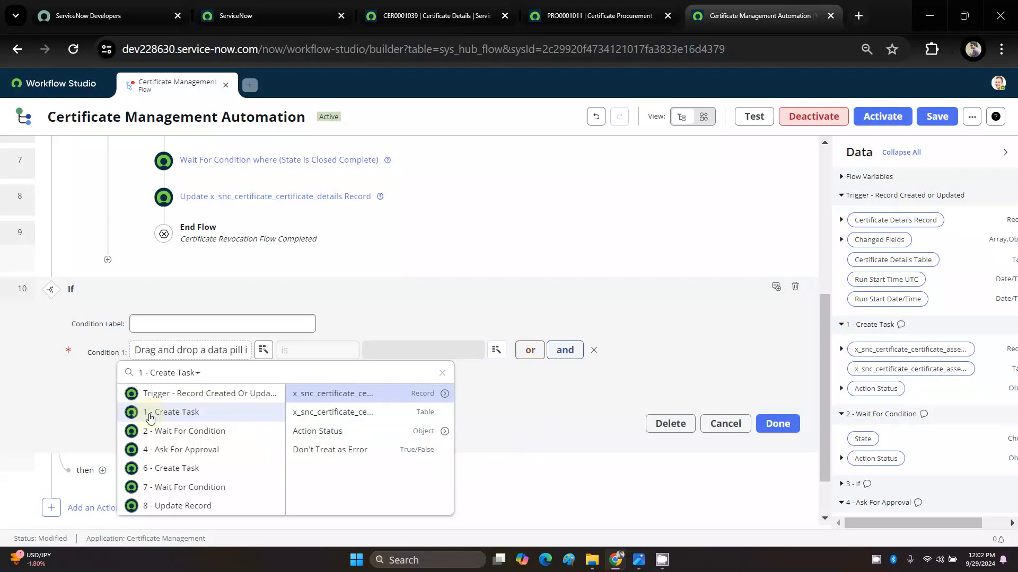
{"action": "left_click", "coordinate": [549, 498]}
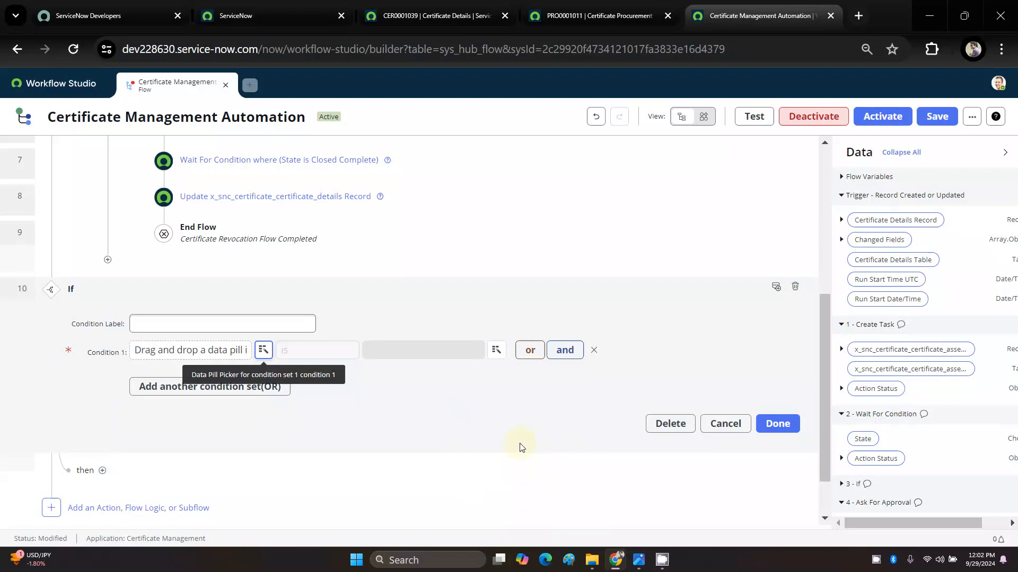
{"action": "scroll", "coordinate": [518, 445], "scroll_direction": "up", "scroll_amount": 6}
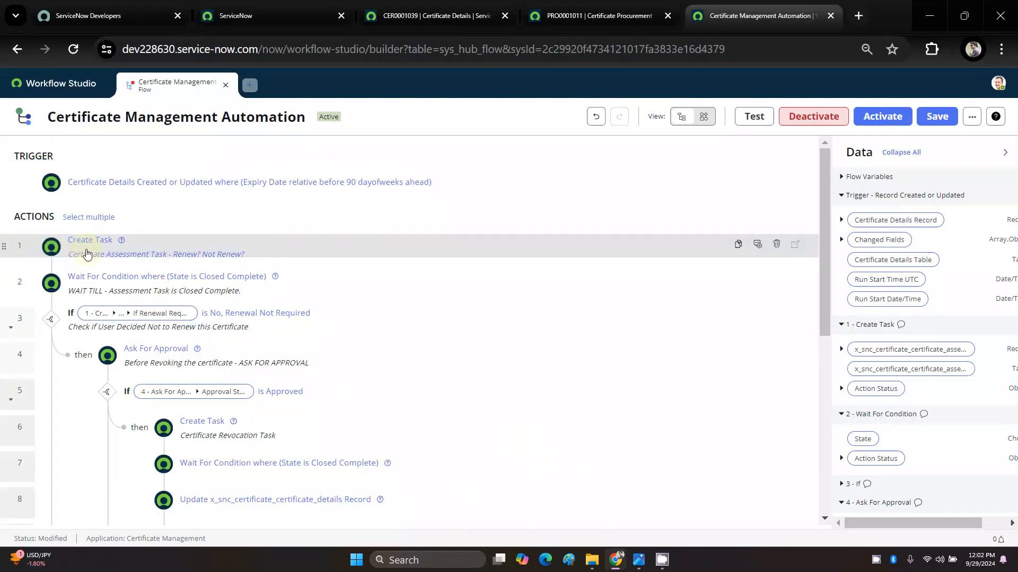
{"action": "scroll", "coordinate": [259, 382], "scroll_direction": "down", "scroll_amount": 5}
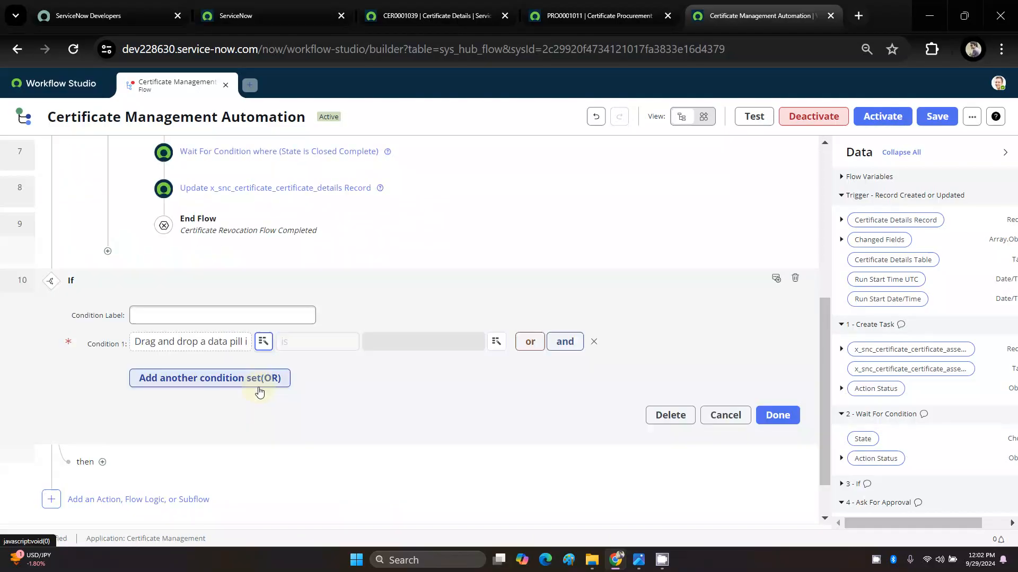
Step: Set condition 1 to 1 - Create Task's If Renewal Required? is Yes, Renewal Required
{"action": "left_click", "coordinate": [264, 342]}
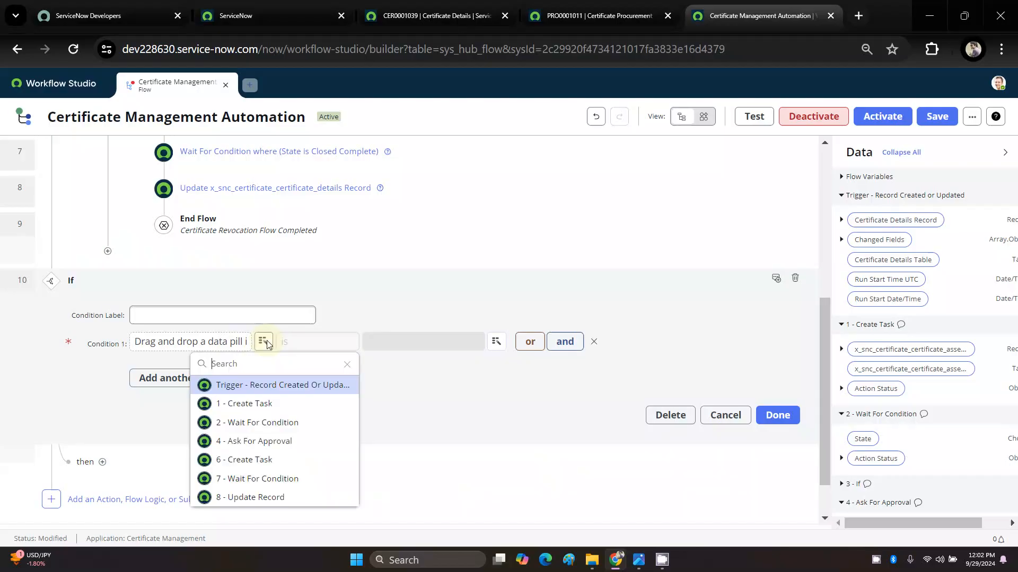
{"action": "left_click", "coordinate": [245, 403]}
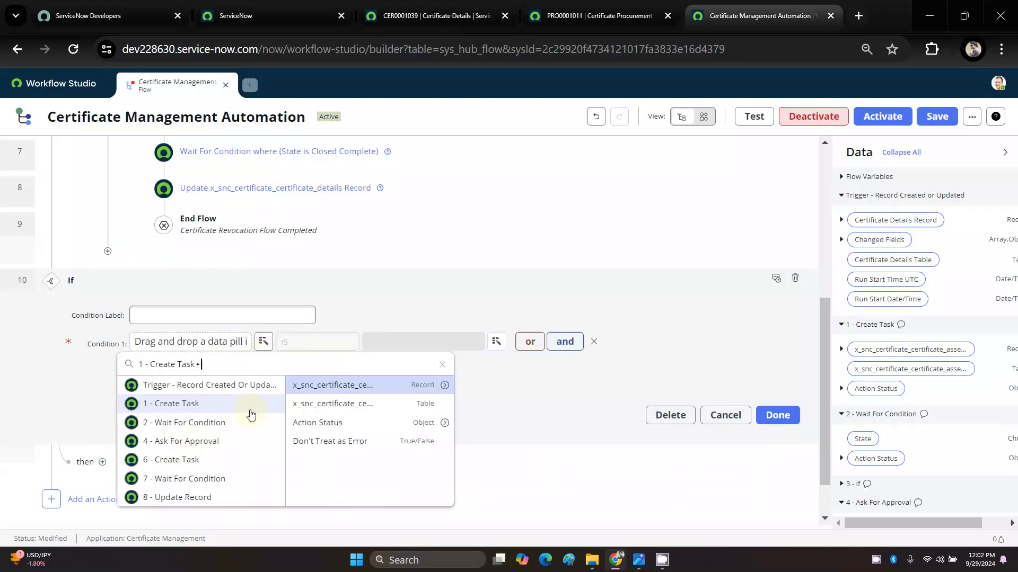
{"action": "left_click", "coordinate": [445, 385]}
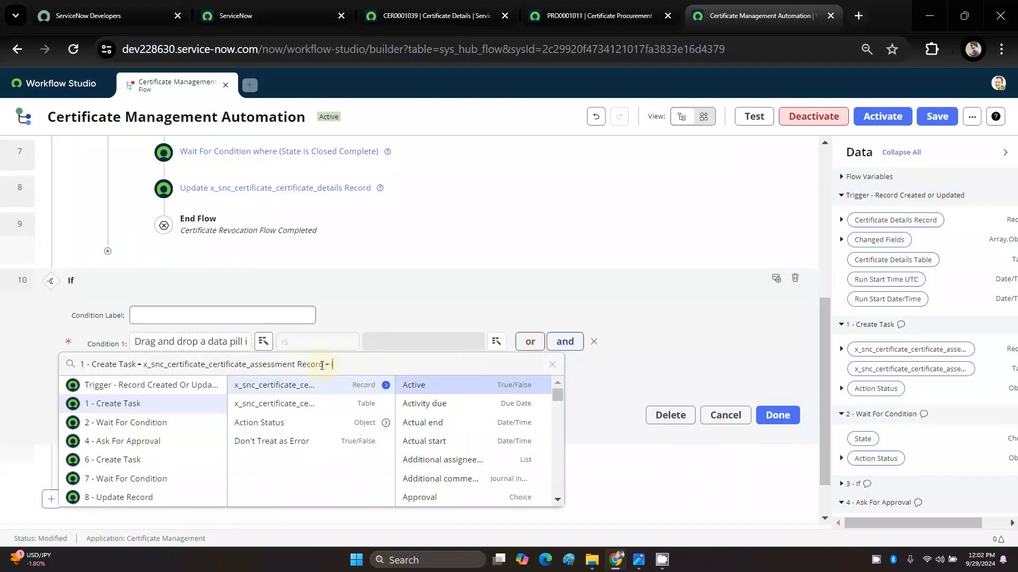
{"action": "type", "text": "if"}
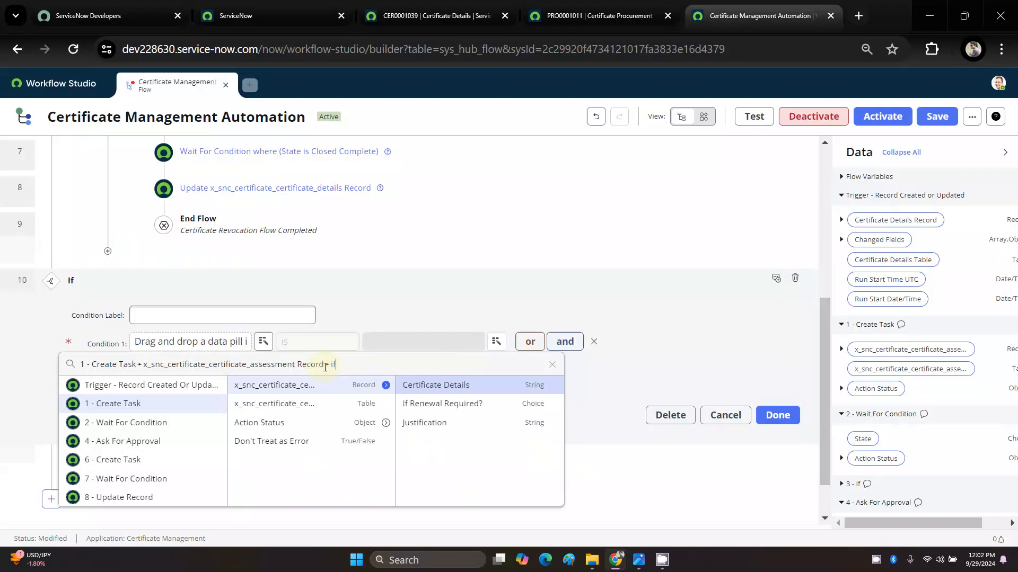
{"action": "left_click", "coordinate": [432, 405]}
{"action": "left_click", "coordinate": [386, 345]}
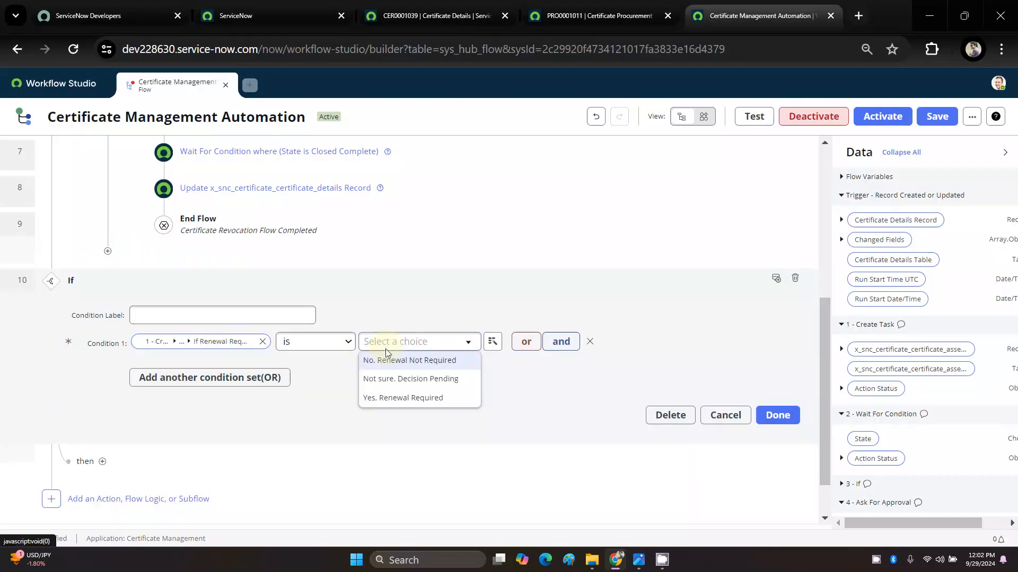
{"action": "left_click", "coordinate": [389, 398]}
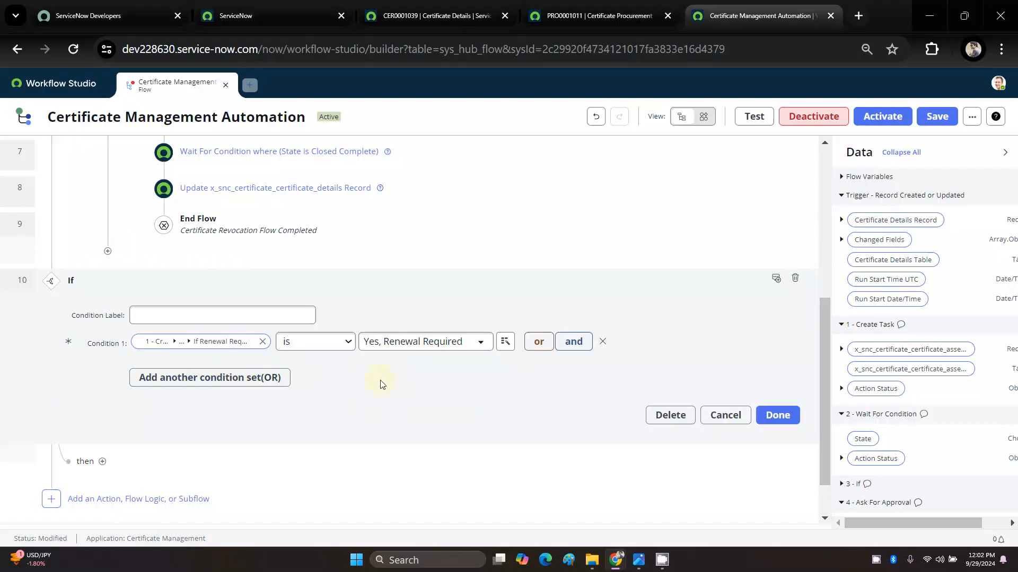
{"action": "left_click", "coordinate": [774, 416]}
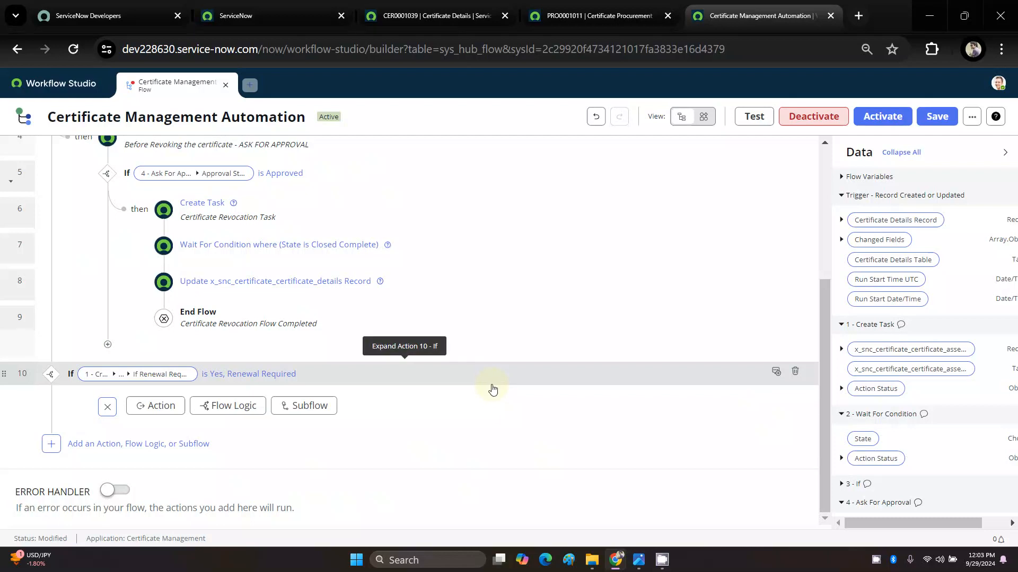
Step: Add a Create Task action under the renewal If branch, checking the Flow D.jpg diagram first
{"action": "left_click", "coordinate": [155, 409]}
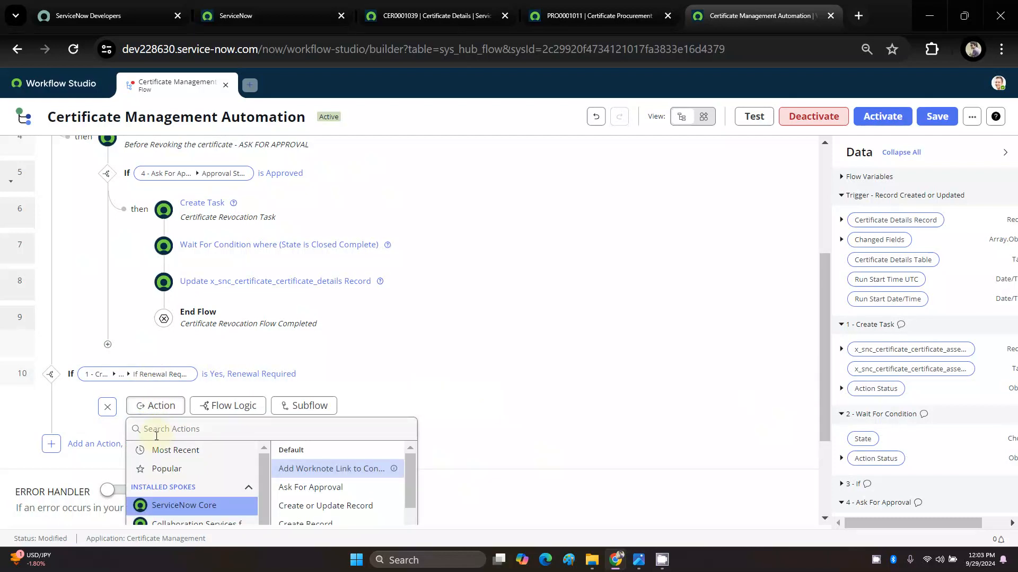
{"action": "left_click", "coordinate": [638, 561]}
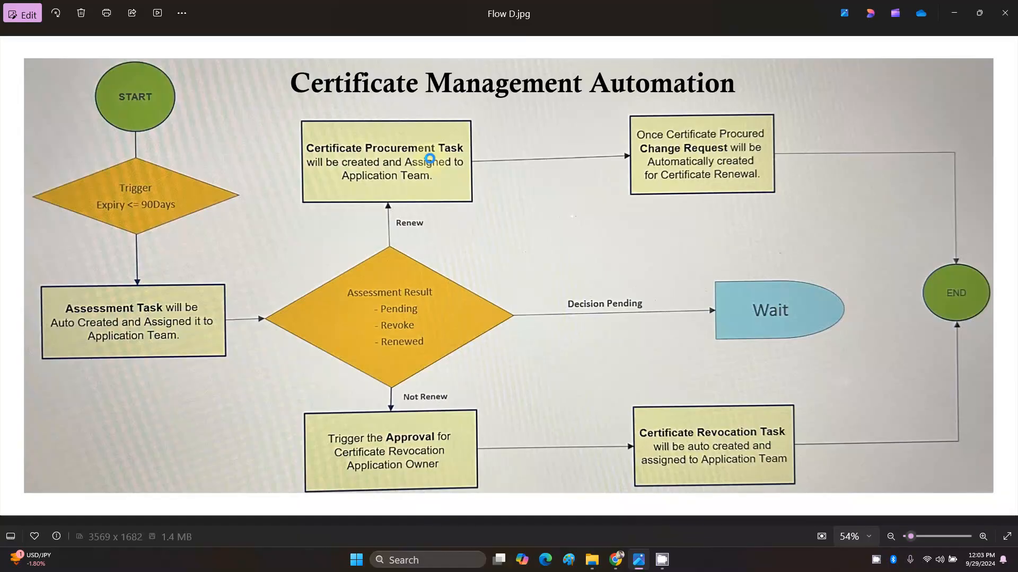
{"action": "key", "text": "alt+Tab"}
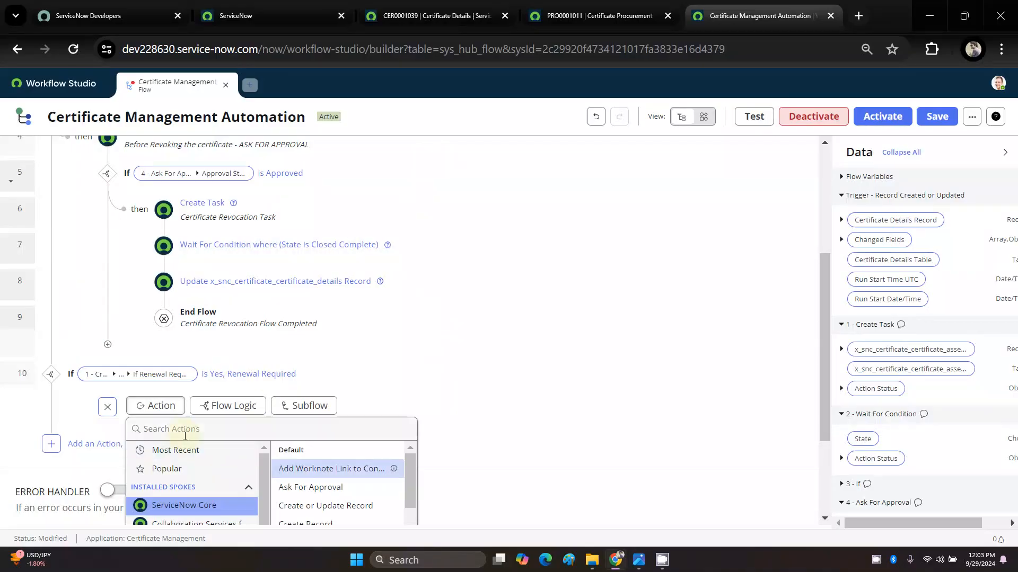
{"action": "left_click", "coordinate": [168, 425]}
{"action": "type", "text": "crea"}
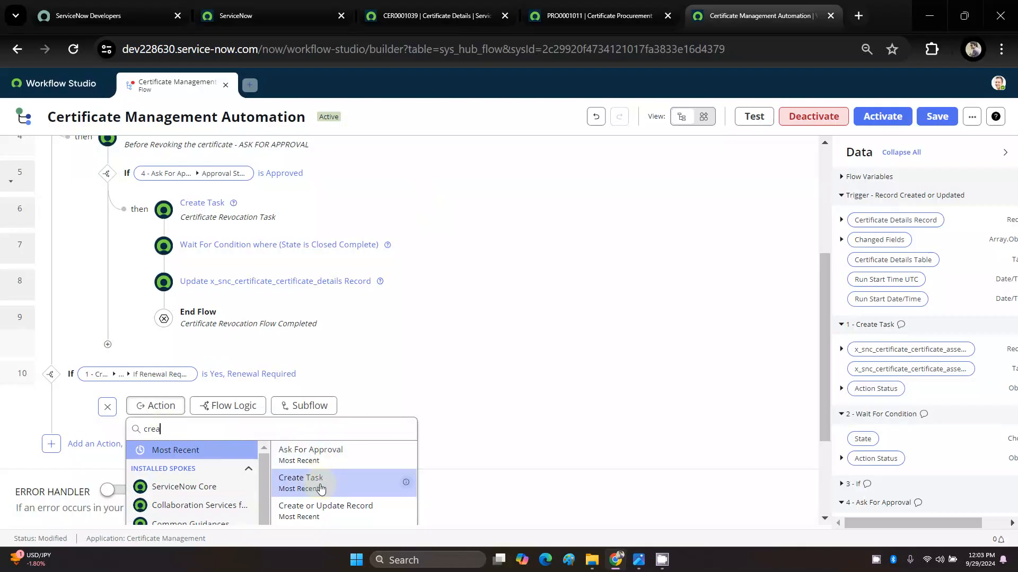
{"action": "left_click", "coordinate": [319, 486]}
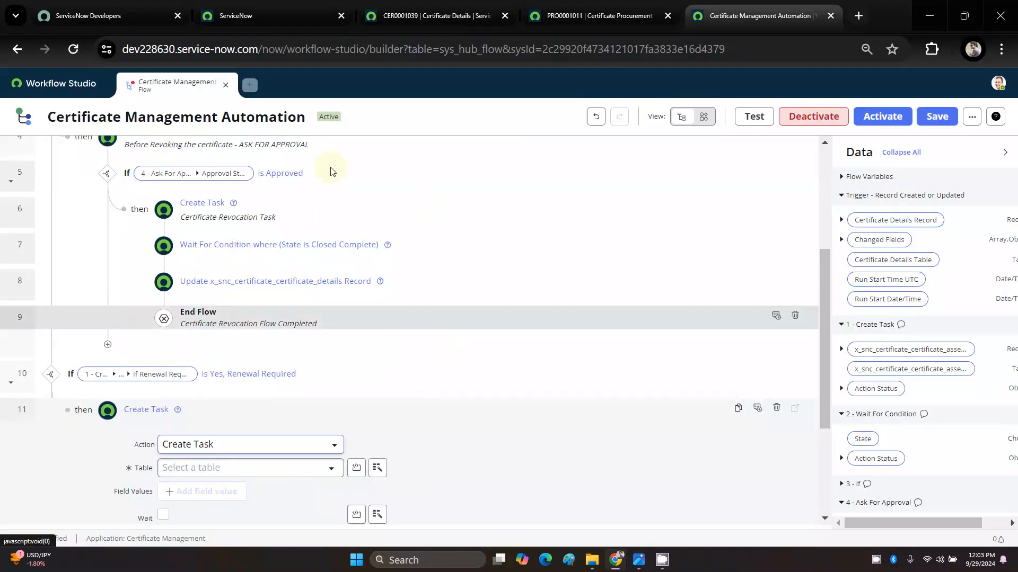
{"action": "left_click", "coordinate": [259, 14]}
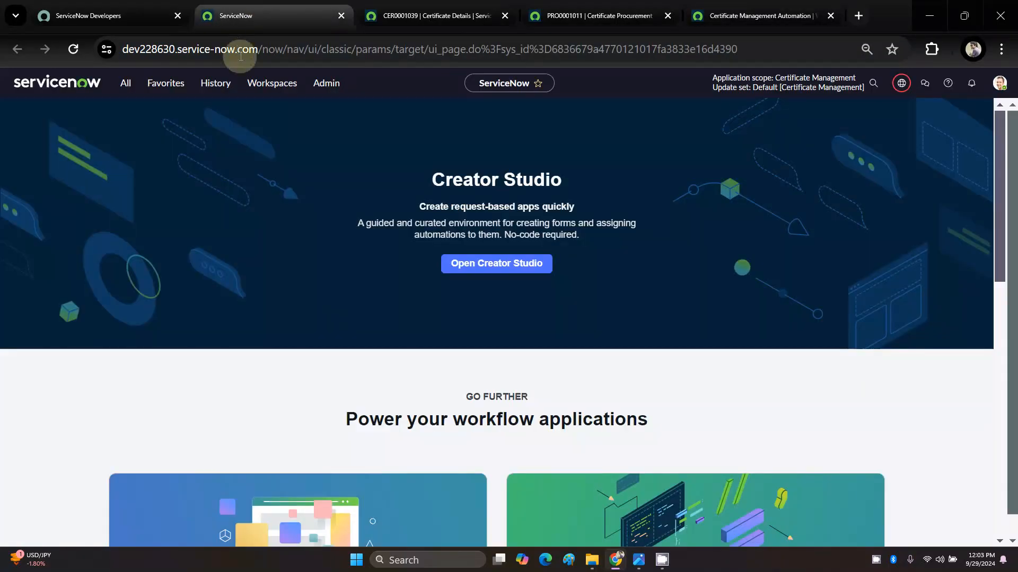
Step: Open another blank Certificate Procurement Task form from Favorites, then view record CER0001039
{"action": "left_click", "coordinate": [166, 84]}
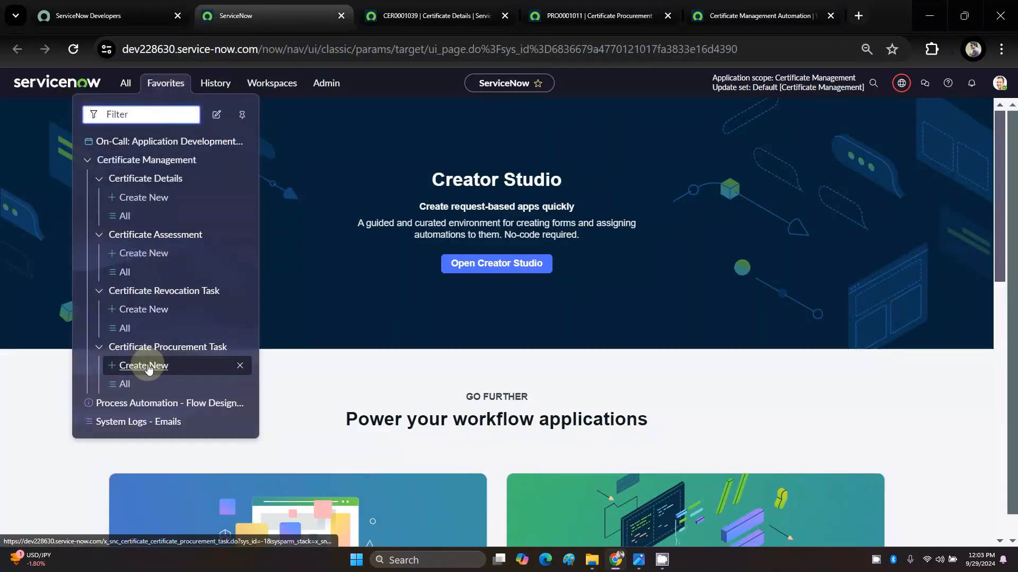
{"action": "middle_click", "coordinate": [150, 365]}
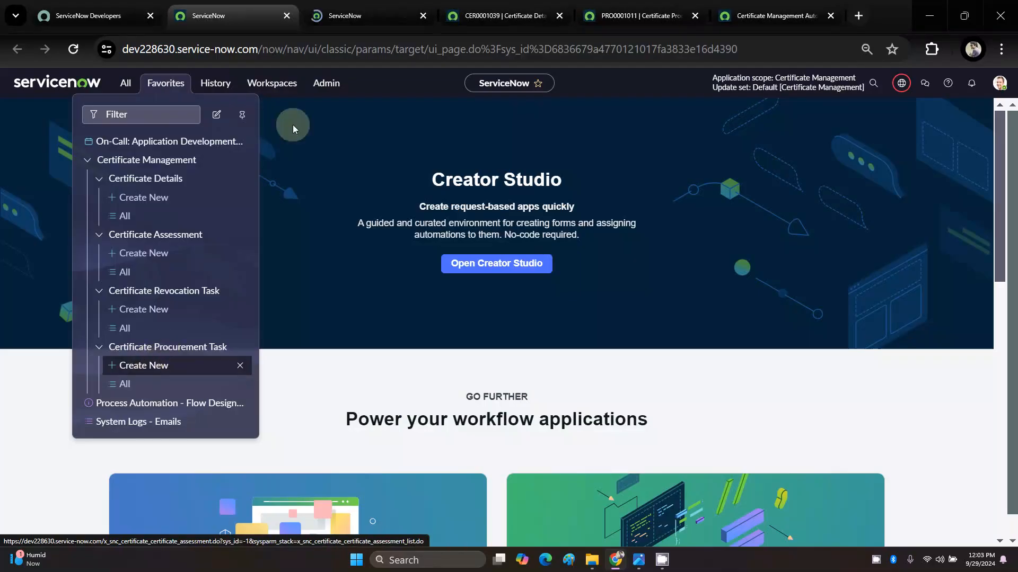
{"action": "left_click", "coordinate": [342, 16]}
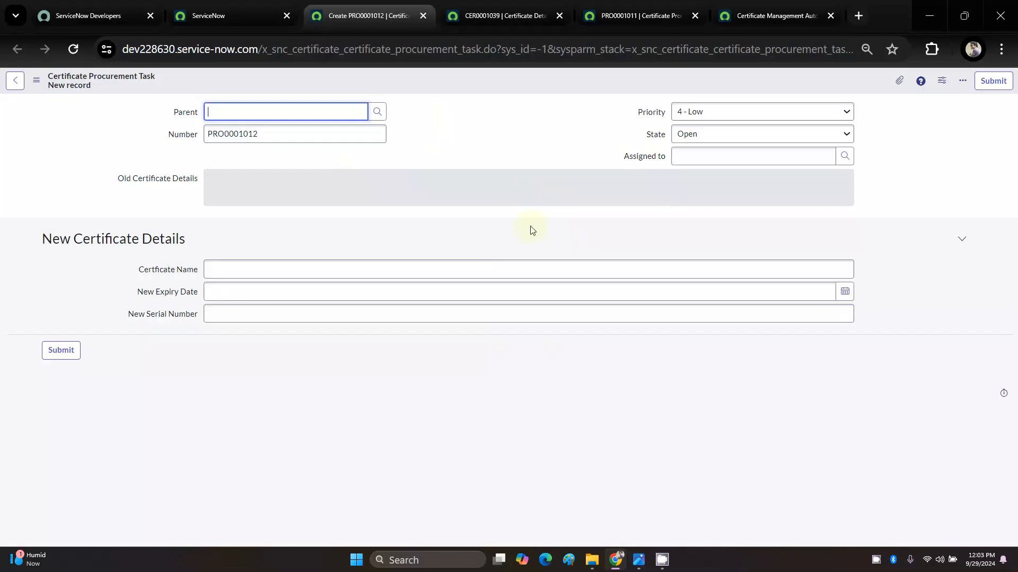
{"action": "left_click", "coordinate": [499, 5]}
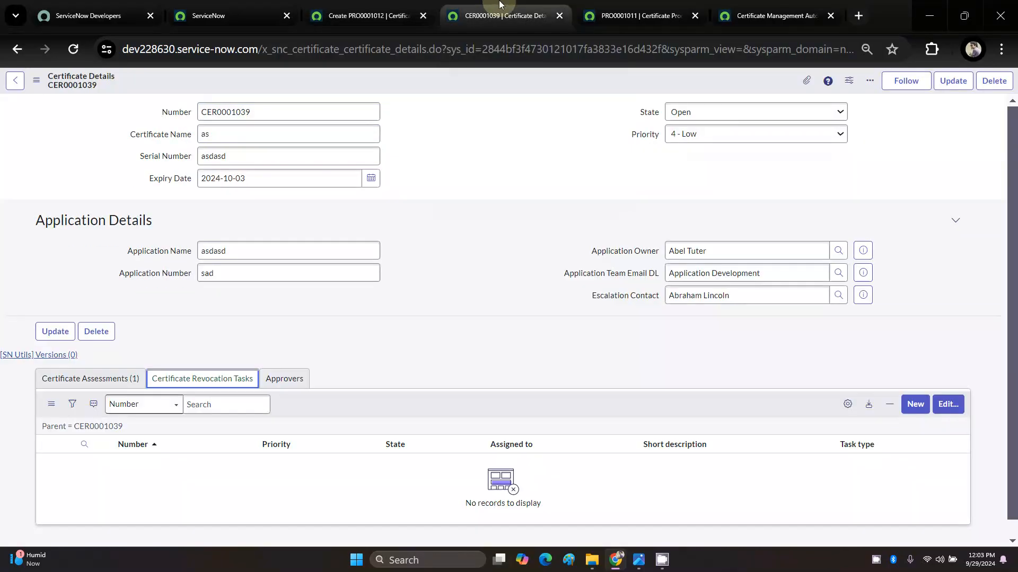
Step: Set step 11's table to Certificate Procurement Task and add an empty field value row
{"action": "left_click", "coordinate": [730, 6]}
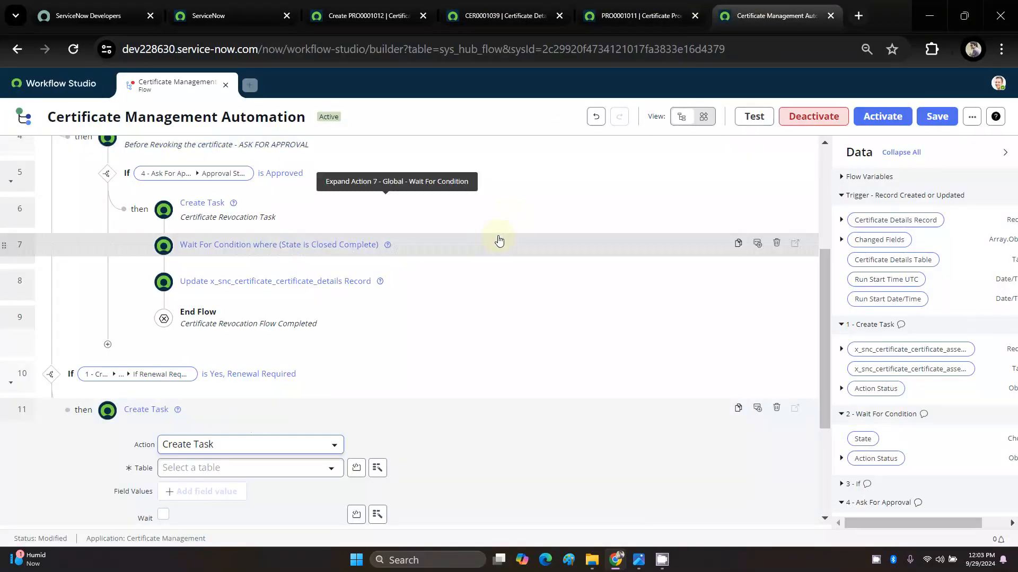
{"action": "scroll", "coordinate": [500, 266], "scroll_direction": "down", "scroll_amount": 1}
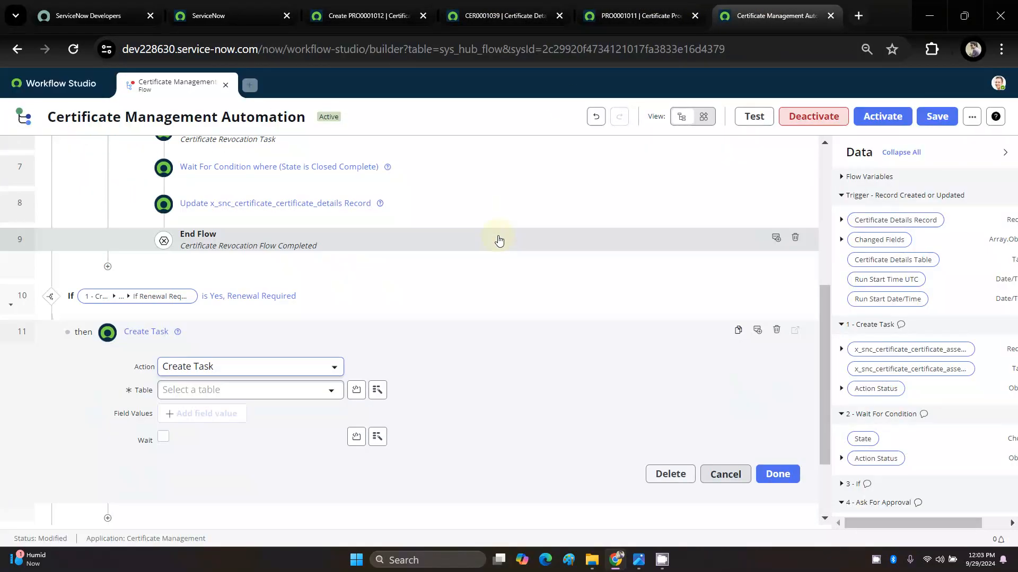
{"action": "left_click", "coordinate": [241, 391]}
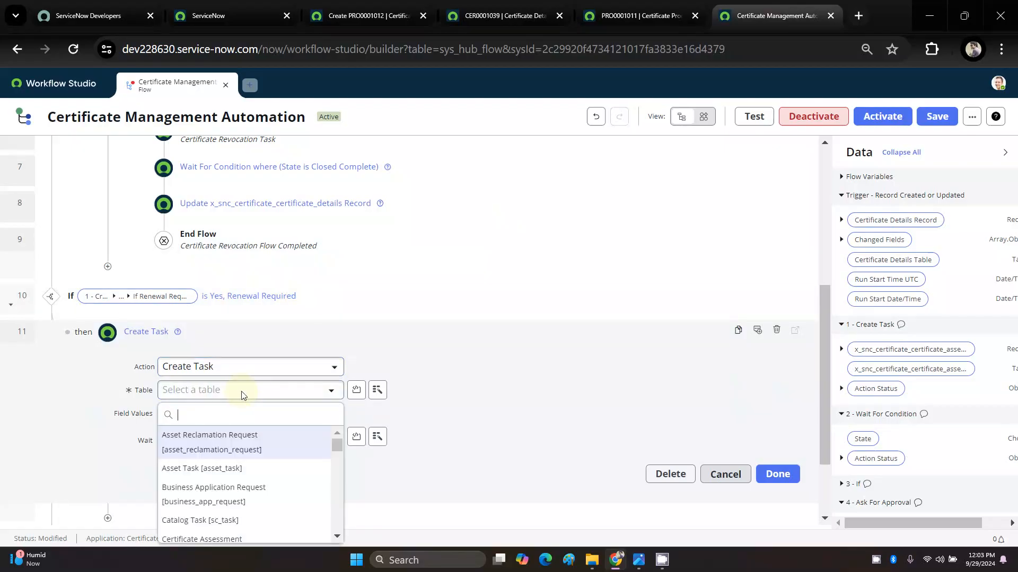
{"action": "type", "text": "pro"}
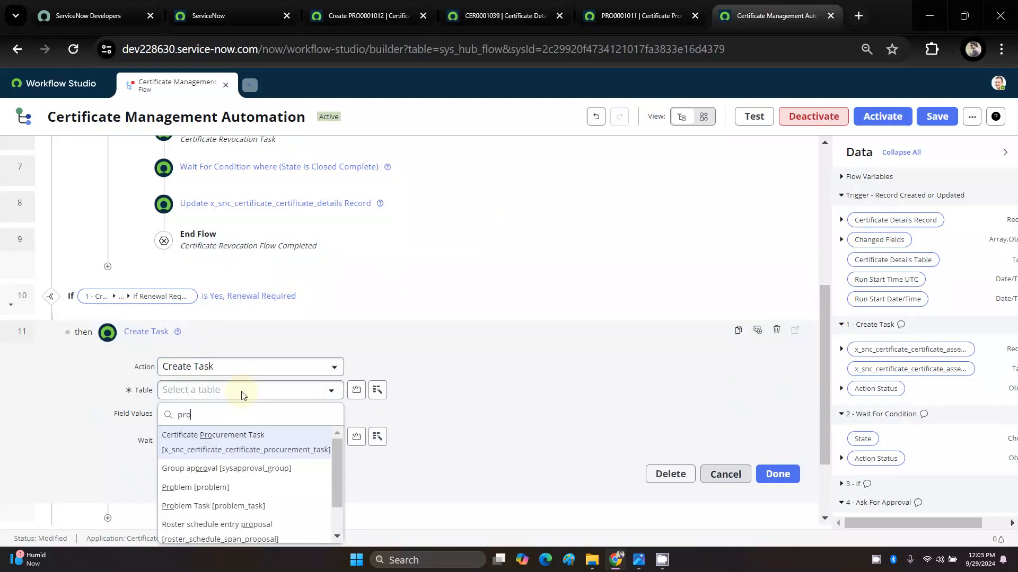
{"action": "left_click", "coordinate": [221, 448]}
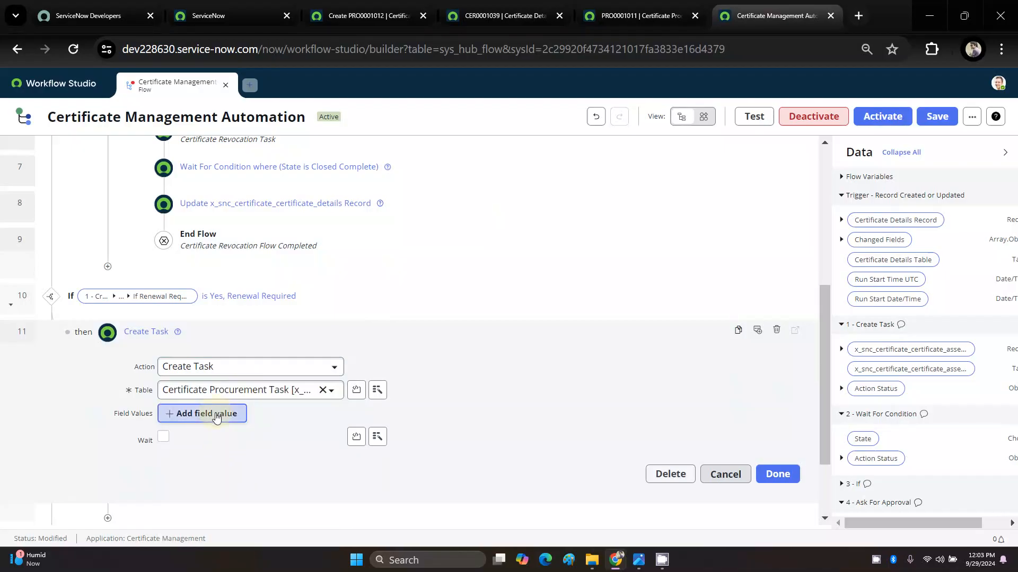
{"action": "left_click", "coordinate": [214, 413]}
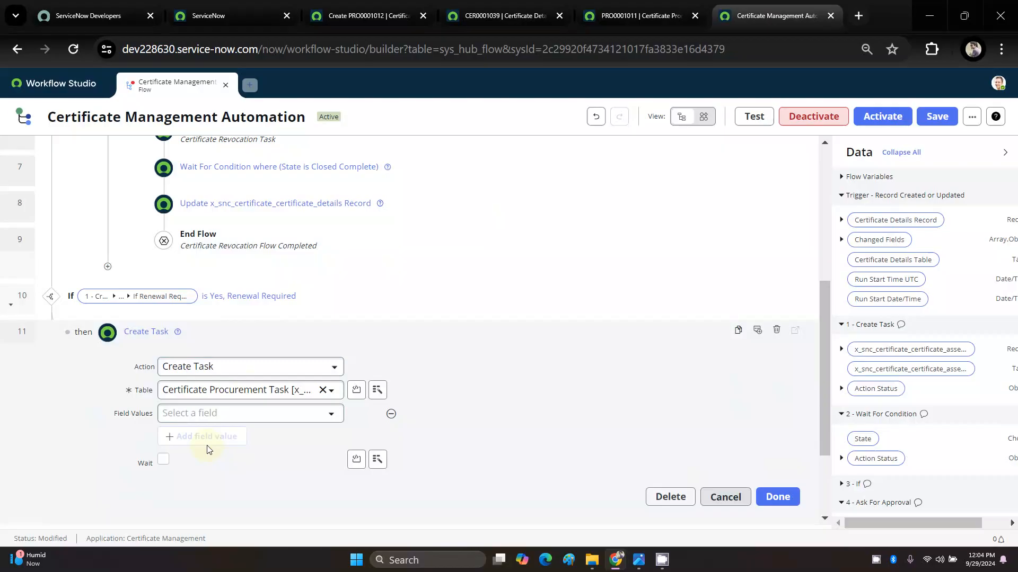
{"action": "left_click", "coordinate": [364, 16]}
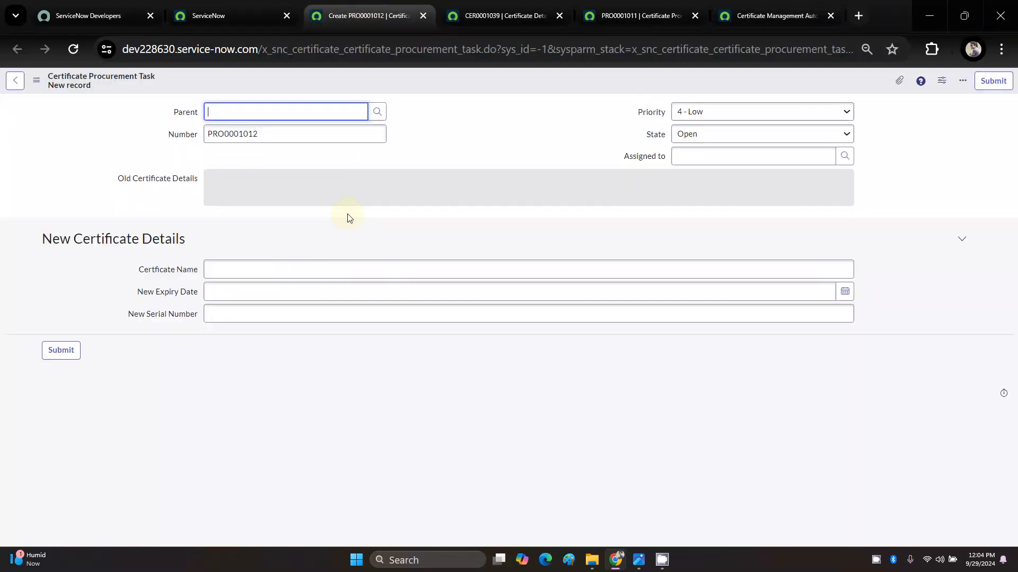
Step: Check whether Assigned to and the new certificate detail fields on the form are editable
{"action": "left_click", "coordinate": [688, 156]}
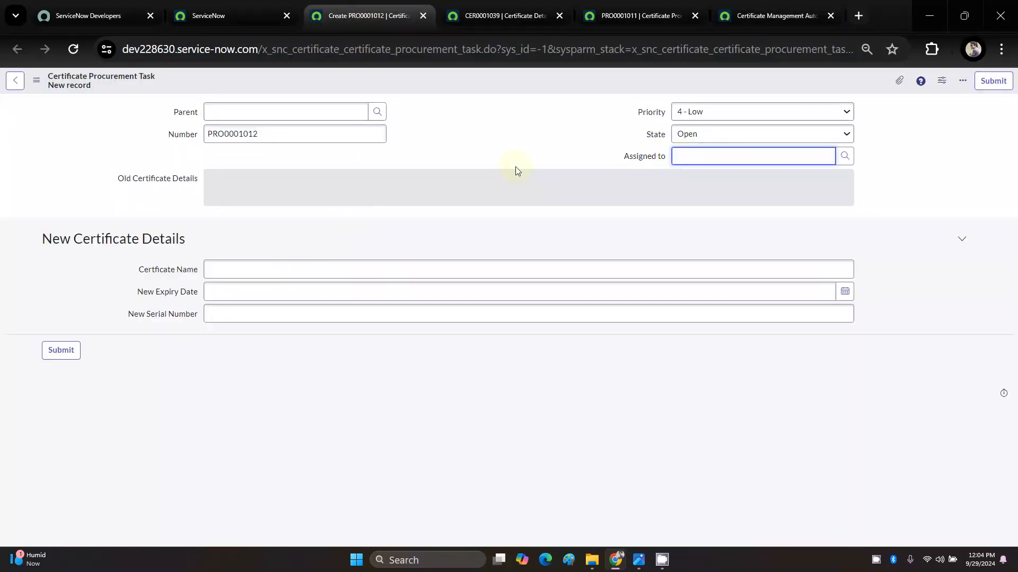
{"action": "left_click", "coordinate": [220, 270]}
{"action": "left_click", "coordinate": [225, 292]}
{"action": "left_click", "coordinate": [228, 315]}
{"action": "left_click", "coordinate": [234, 271]}
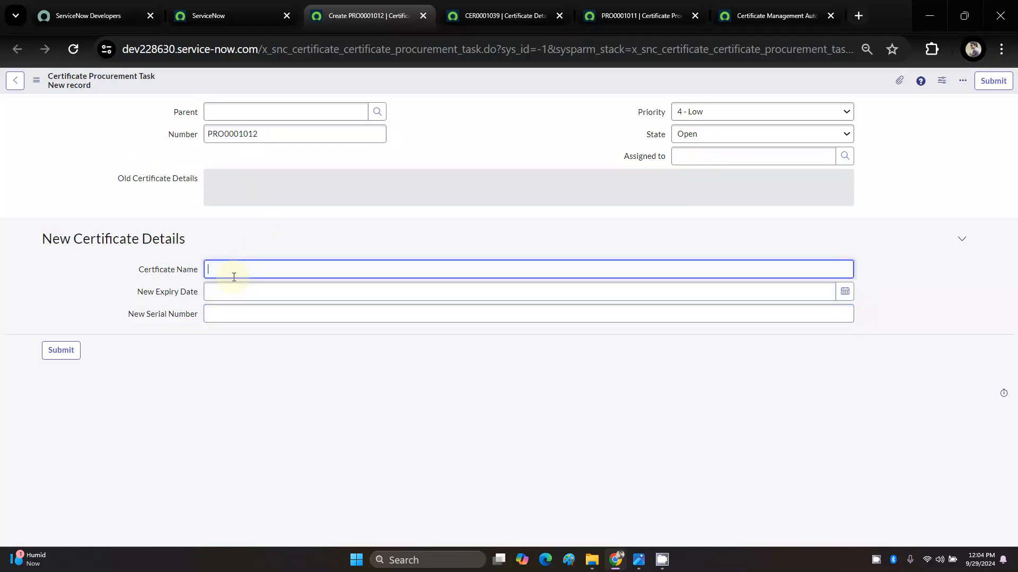
{"action": "left_click", "coordinate": [233, 291]}
{"action": "left_click", "coordinate": [234, 313]}
{"action": "left_click", "coordinate": [231, 271]}
{"action": "left_click", "coordinate": [229, 292]}
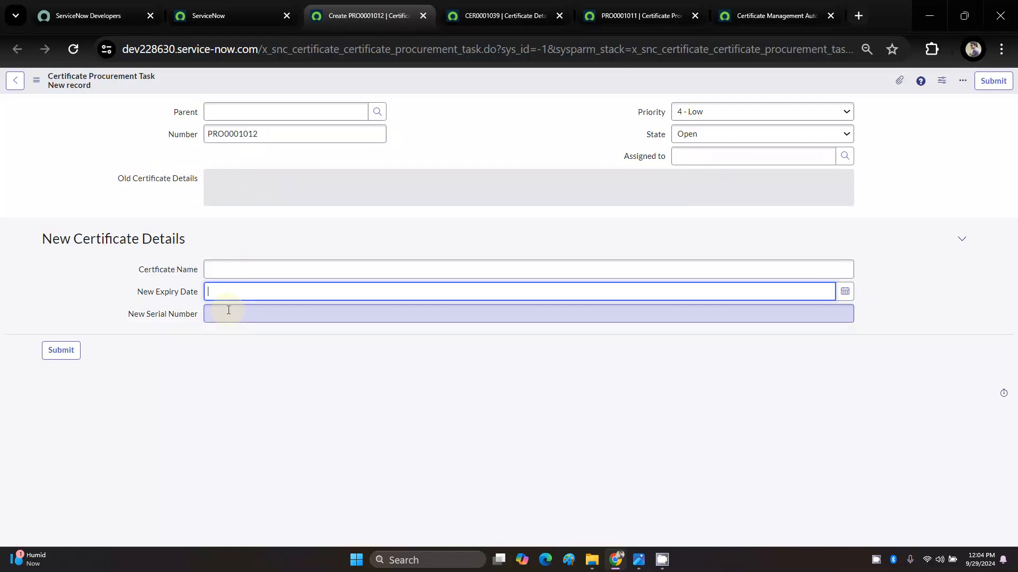
{"action": "left_click", "coordinate": [232, 314]}
{"action": "left_click", "coordinate": [228, 271]}
{"action": "left_click", "coordinate": [232, 291]}
Step: Set the procurement task's State to Closed Complete
{"action": "left_click", "coordinate": [233, 310]}
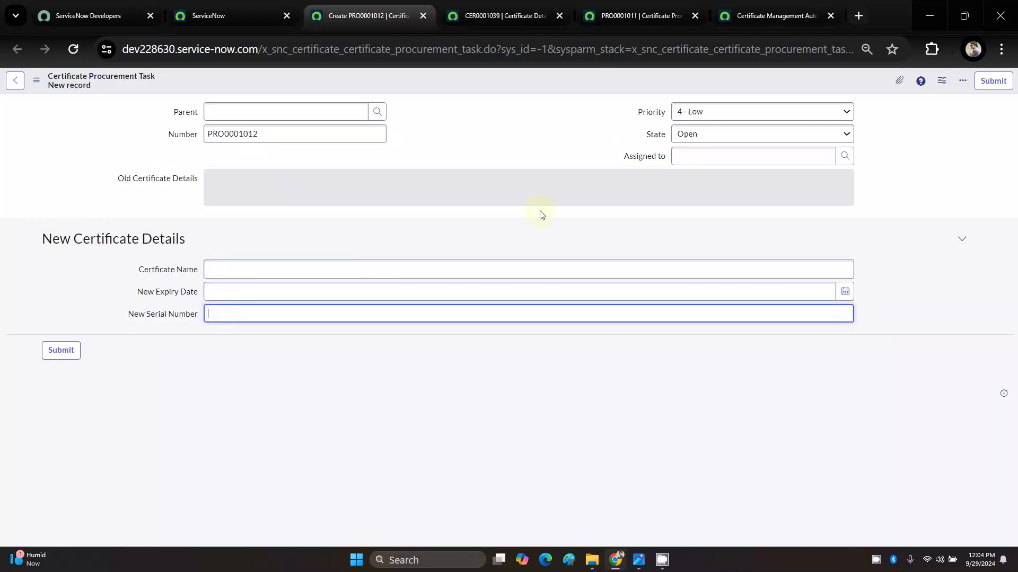
{"action": "left_click", "coordinate": [696, 138]}
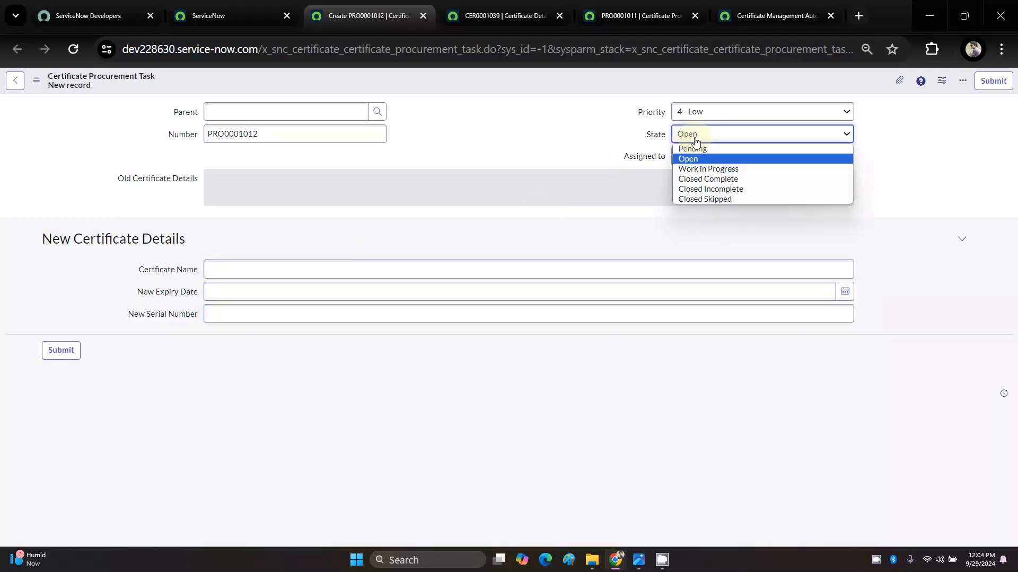
{"action": "left_click", "coordinate": [560, 192]}
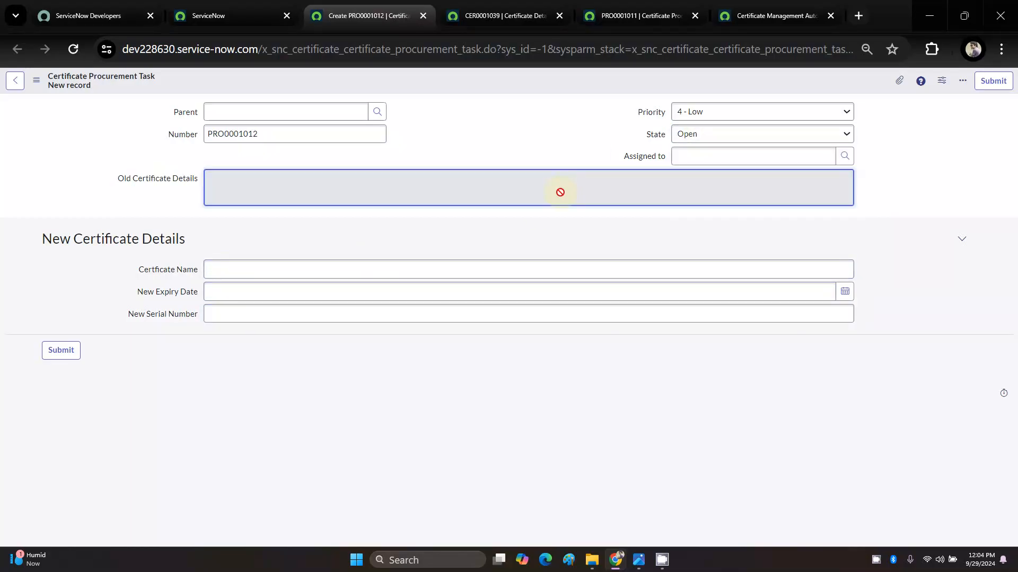
{"action": "left_click", "coordinate": [688, 136]}
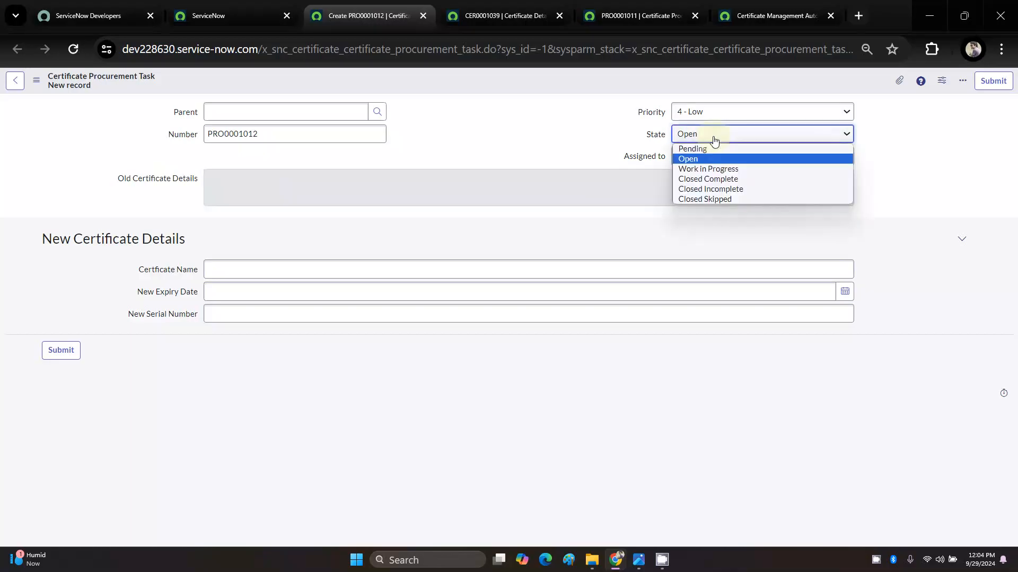
{"action": "left_click", "coordinate": [707, 180]}
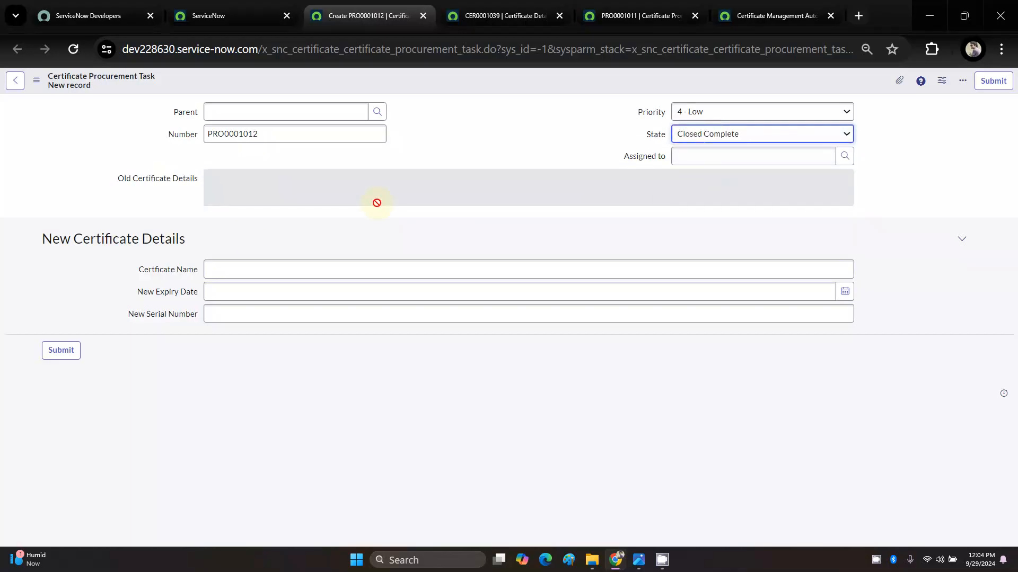
{"action": "left_click", "coordinate": [171, 272]}
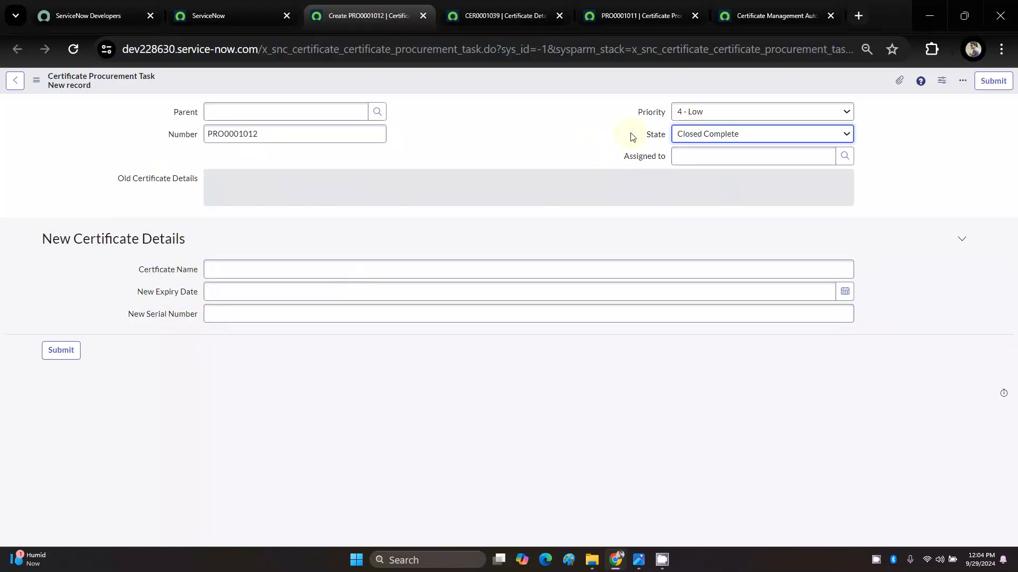
{"action": "left_click", "coordinate": [692, 134]}
{"action": "left_click", "coordinate": [554, 178]}
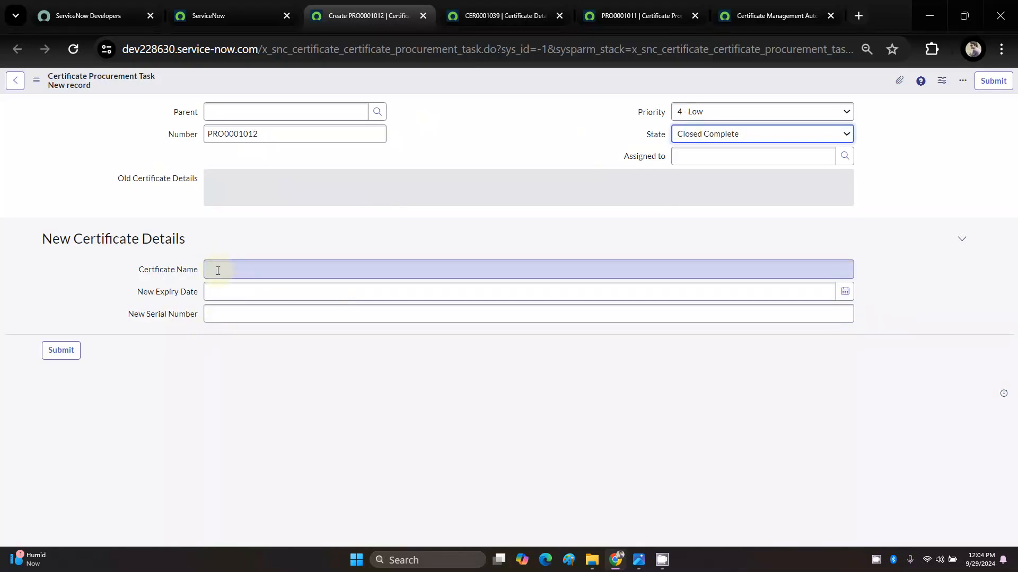
{"action": "double_click", "coordinate": [648, 136]}
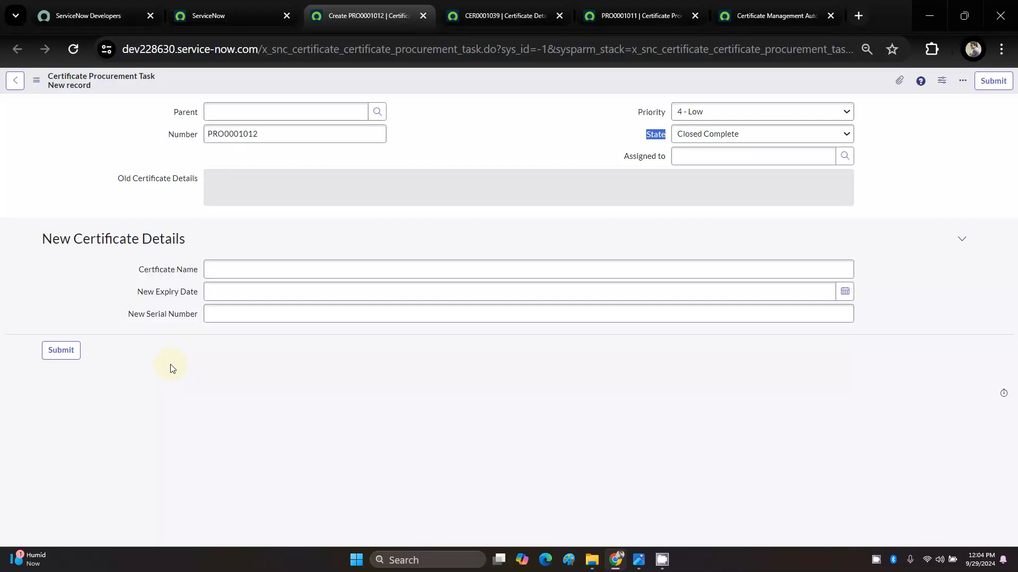
{"action": "left_click", "coordinate": [689, 134]}
{"action": "left_click", "coordinate": [692, 159]}
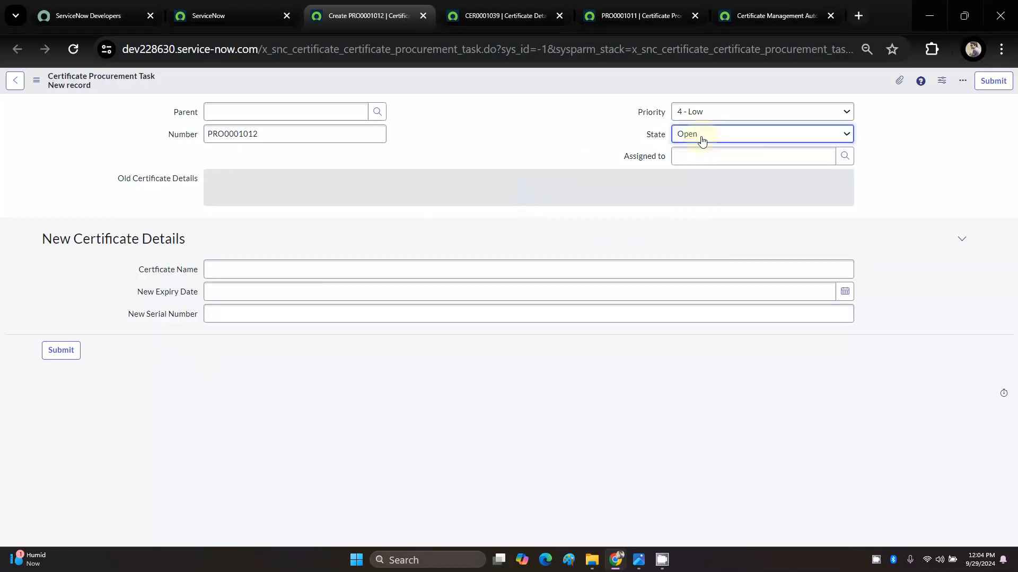
{"action": "left_click", "coordinate": [700, 134]}
{"action": "left_click", "coordinate": [705, 179]}
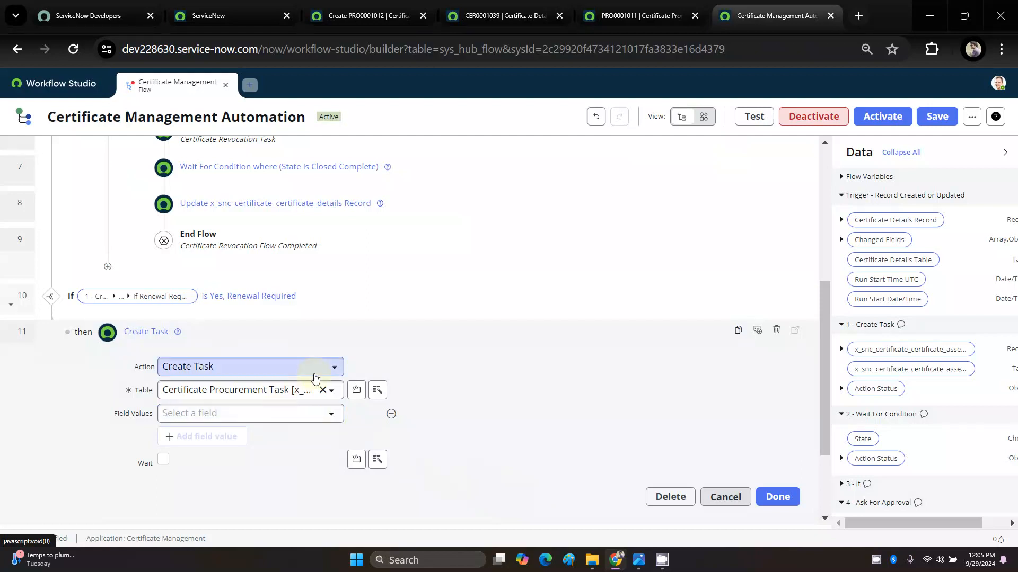
{"action": "left_click", "coordinate": [377, 5]}
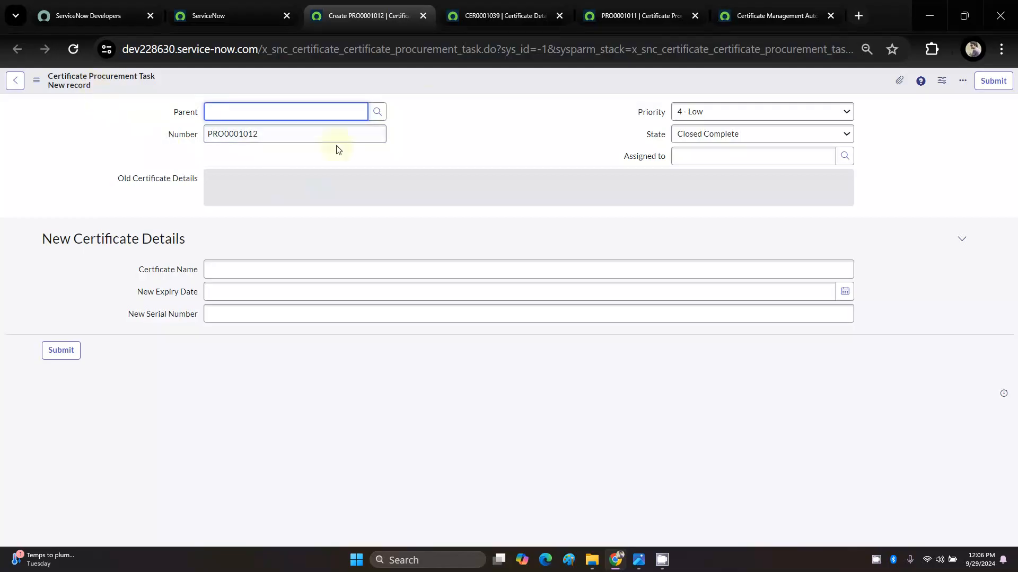
{"action": "left_click", "coordinate": [485, 13]}
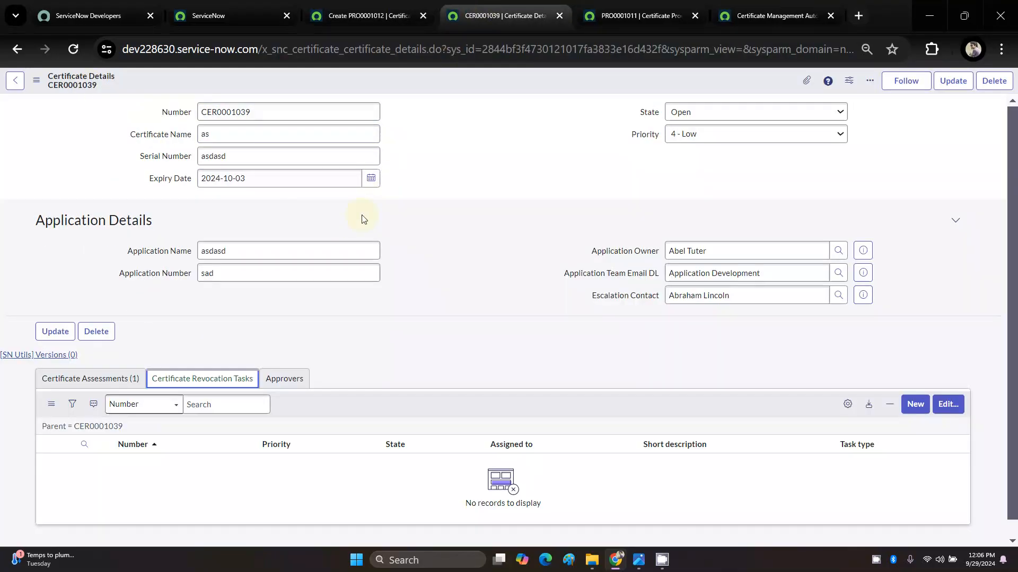
{"action": "left_click", "coordinate": [351, 16]}
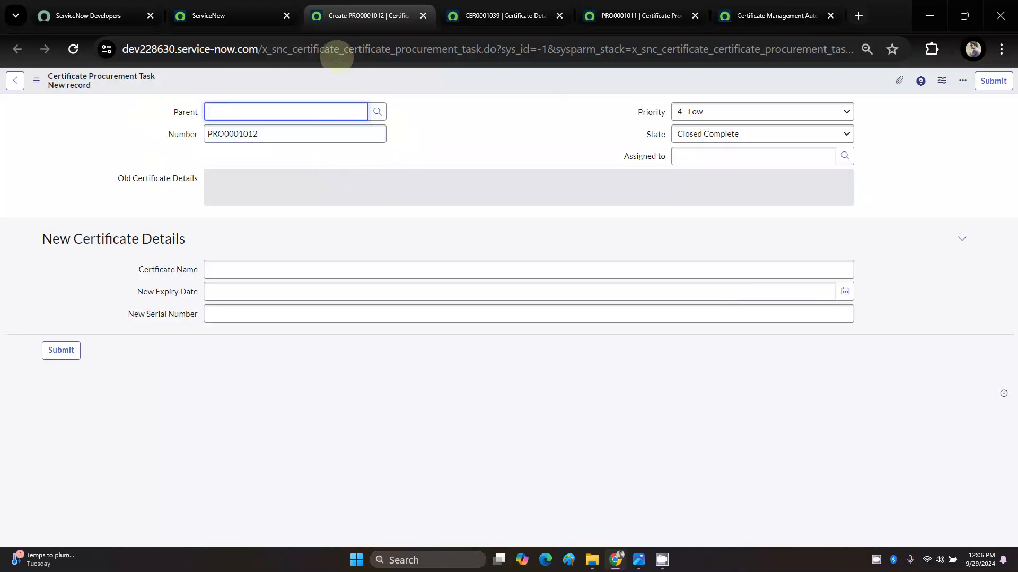
{"action": "left_click", "coordinate": [456, 16]}
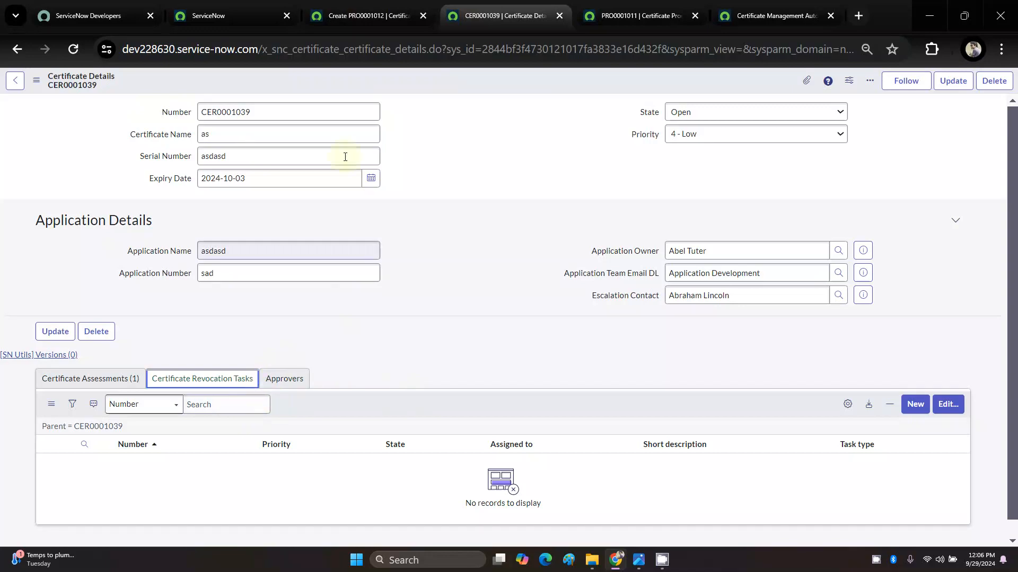
{"action": "left_click", "coordinate": [354, 16]}
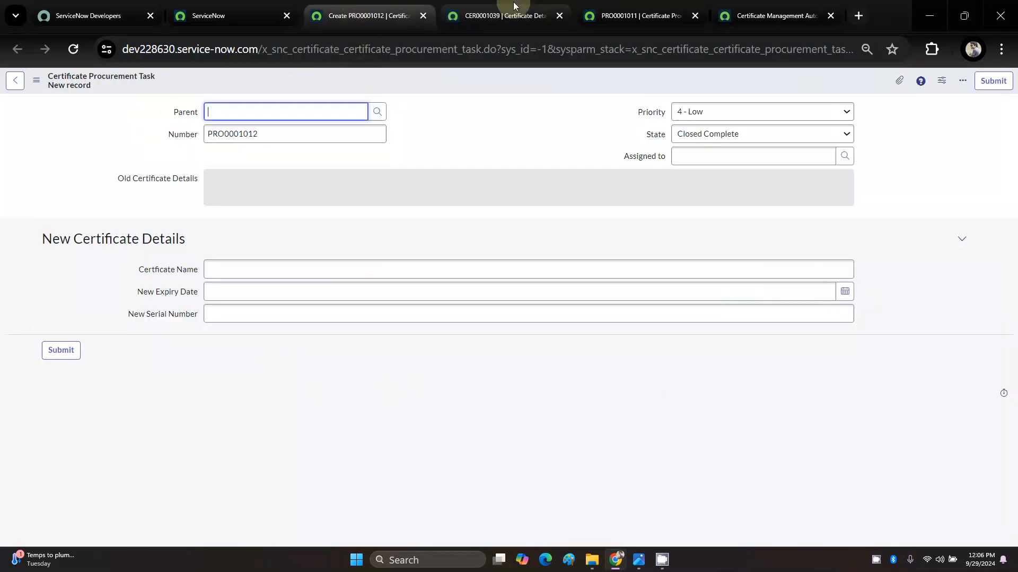
{"action": "left_click", "coordinate": [742, 15]}
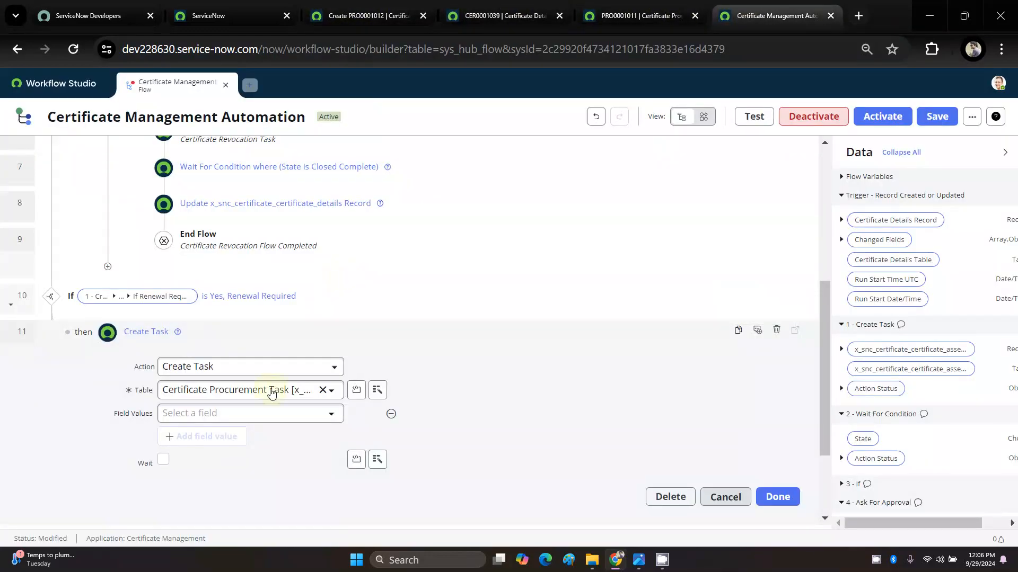
Step: Add a Parent field value mapped to the trigger's Certificate Details Record
{"action": "left_click", "coordinate": [266, 416]}
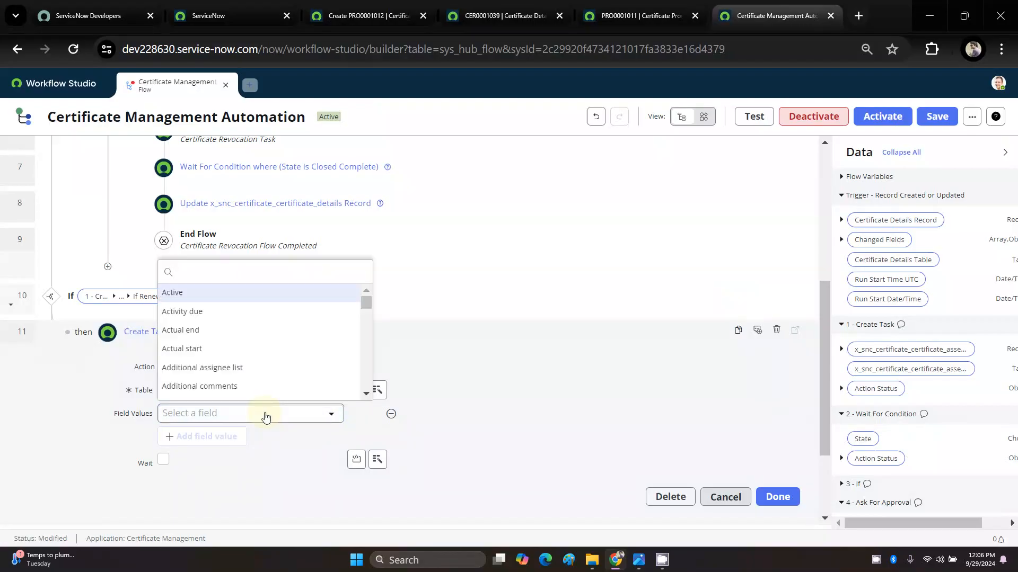
{"action": "type", "text": "par"}
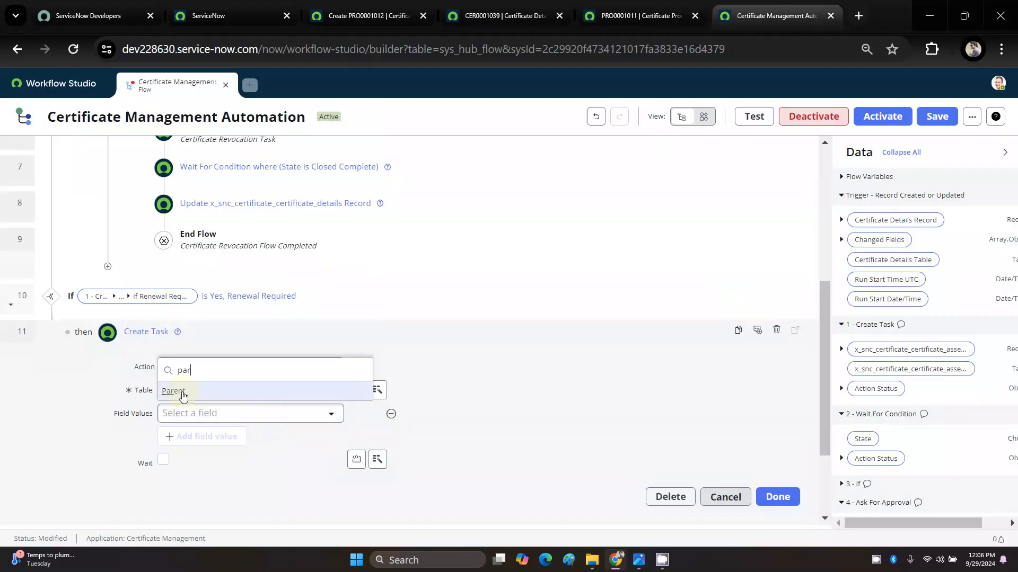
{"action": "left_click", "coordinate": [182, 397]}
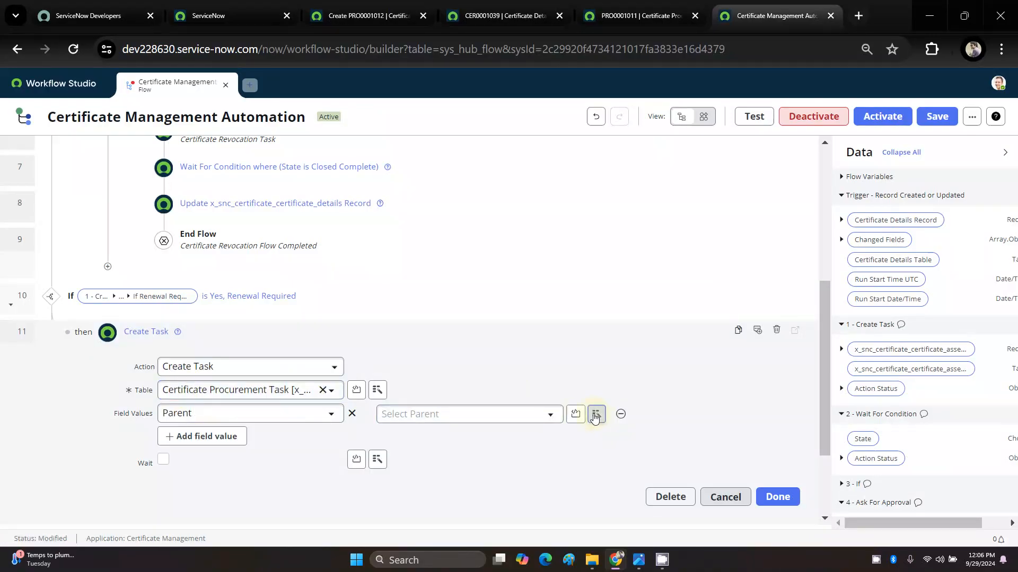
{"action": "left_click", "coordinate": [599, 417]}
{"action": "left_click", "coordinate": [586, 273]}
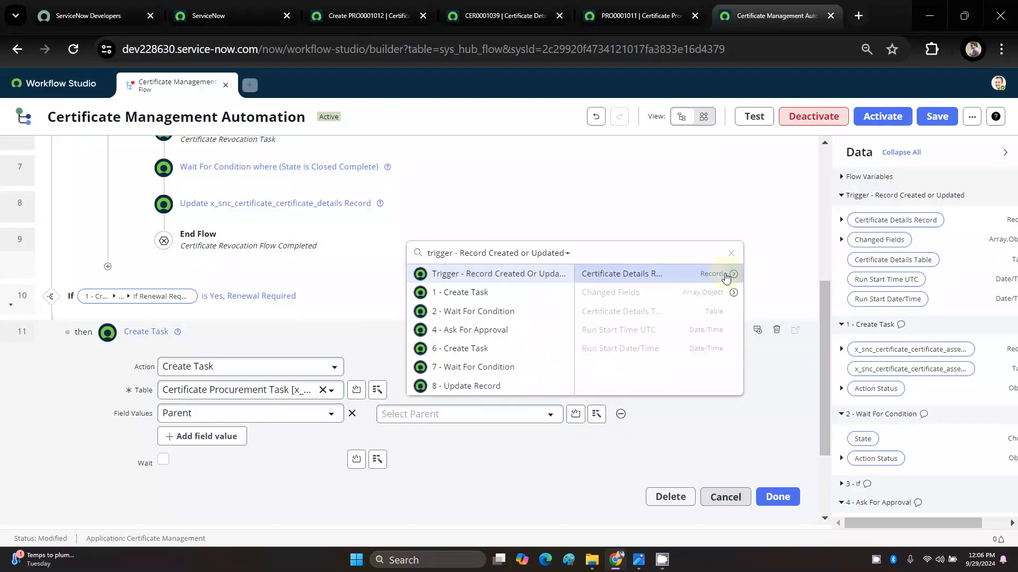
{"action": "left_click", "coordinate": [707, 277]}
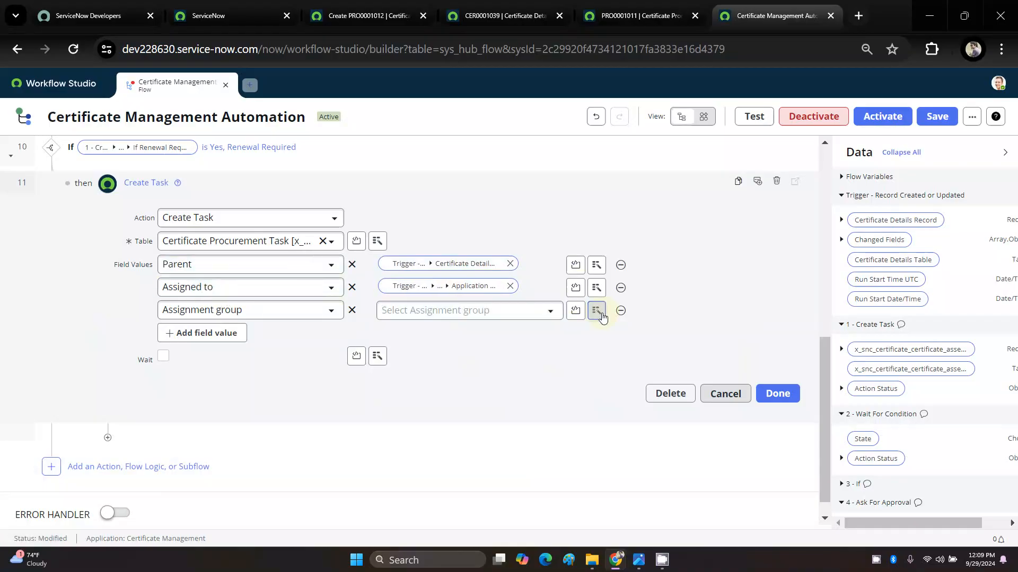
Step: Map Assignment group to the certificate record's Application Team Email DL
{"action": "left_click", "coordinate": [596, 311]}
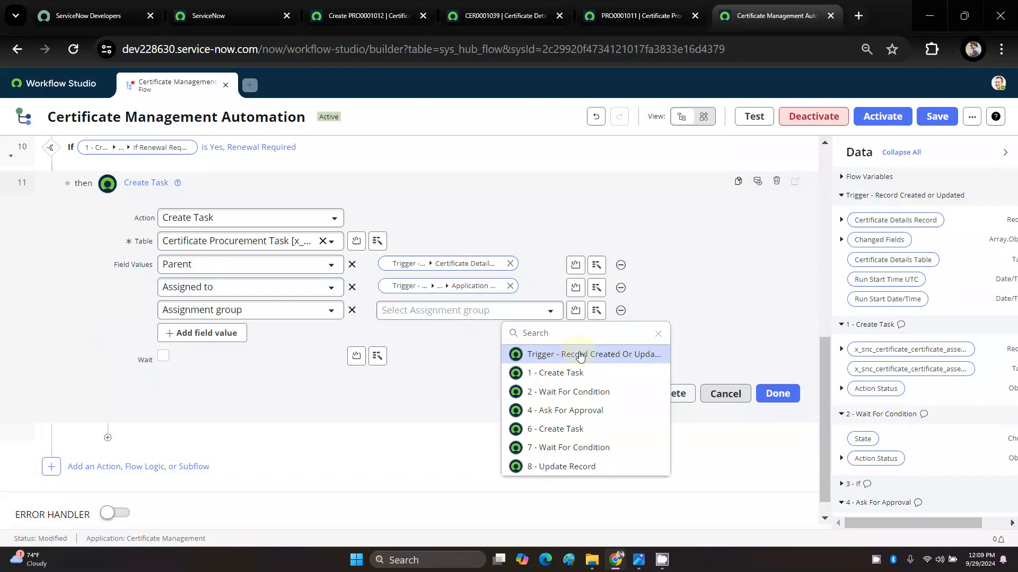
{"action": "left_click", "coordinate": [580, 355]}
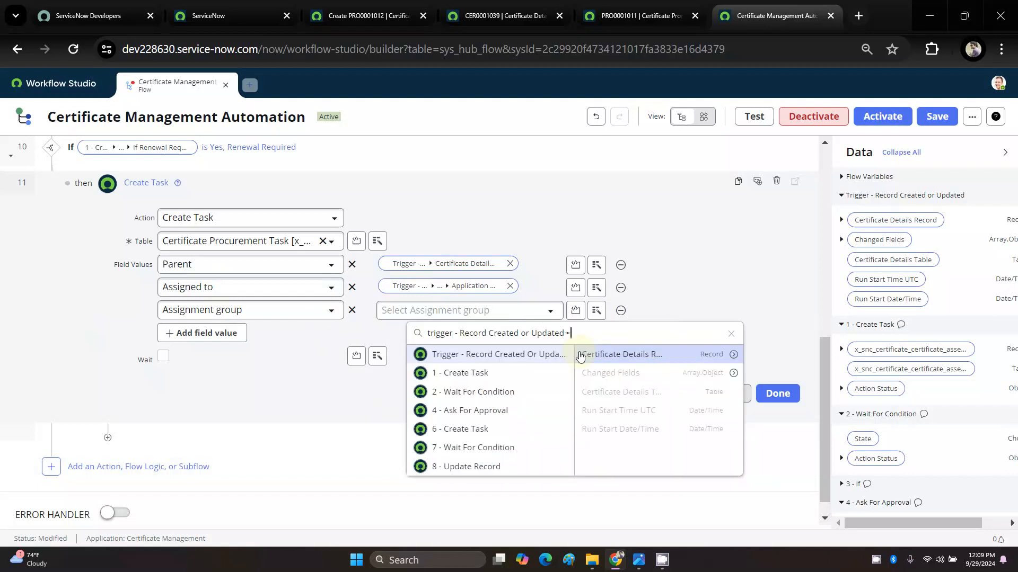
{"action": "left_click", "coordinate": [733, 355]}
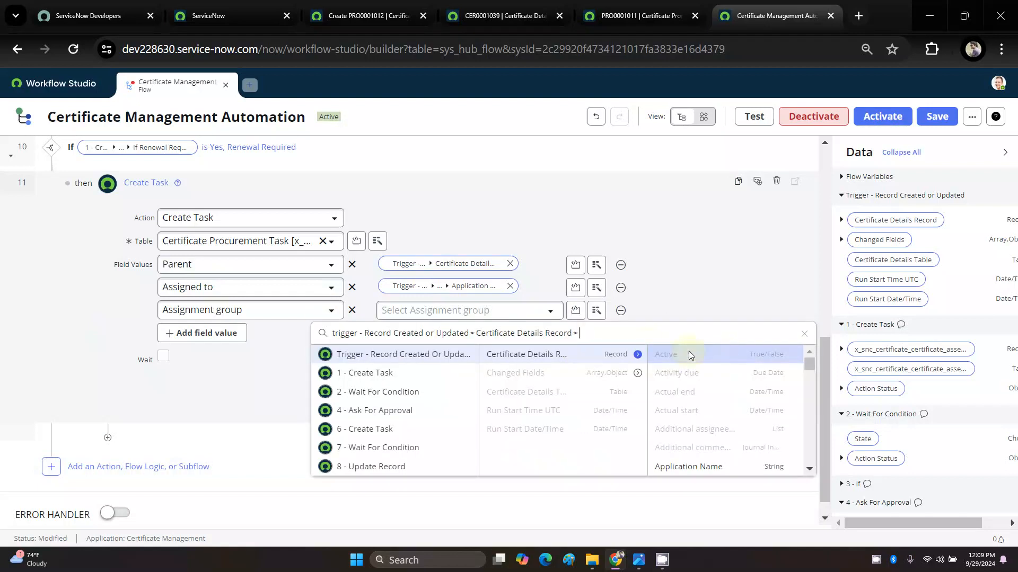
{"action": "type", "text": "d"}
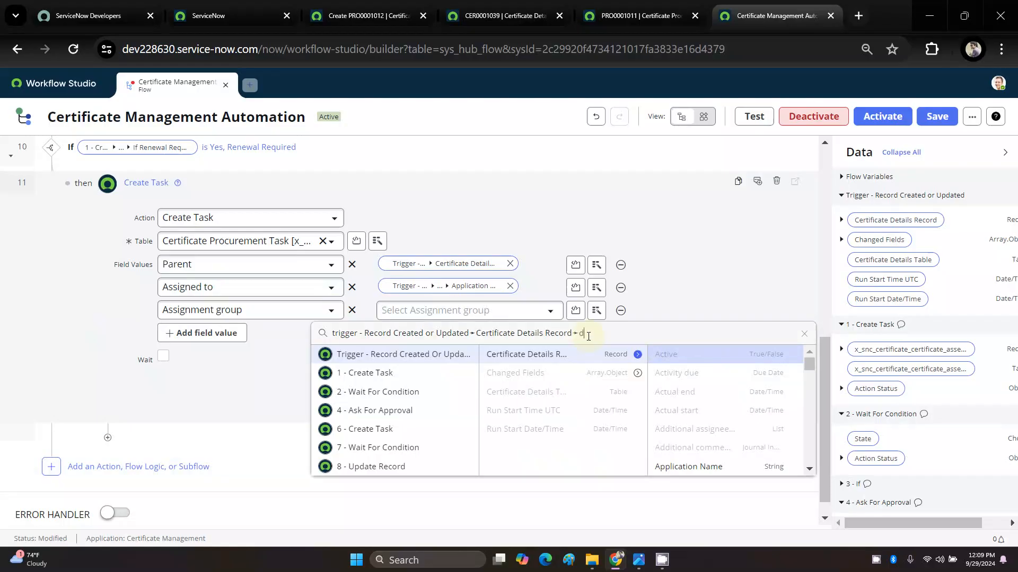
{"action": "type", "text": "l"}
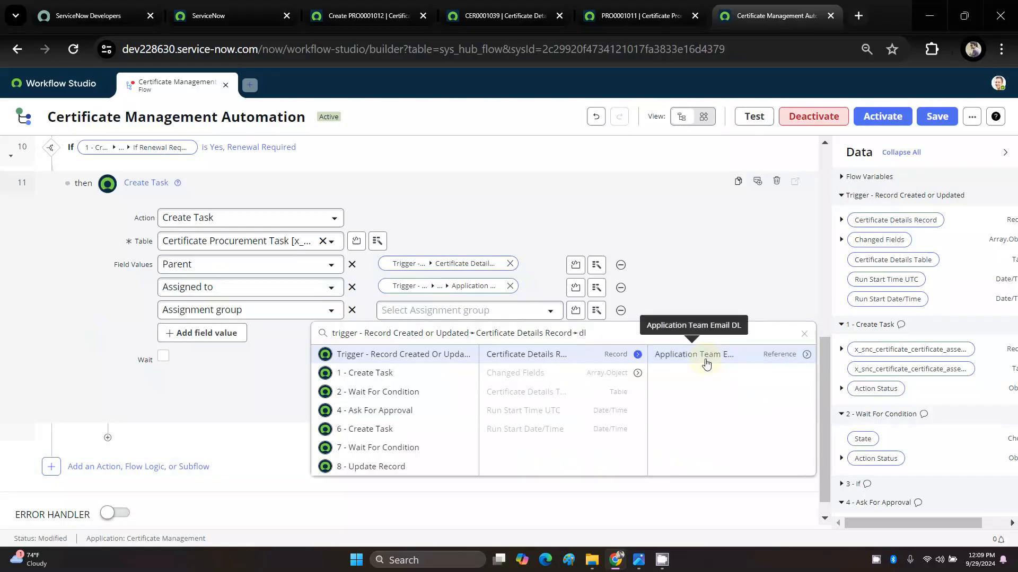
{"action": "left_click", "coordinate": [705, 363]}
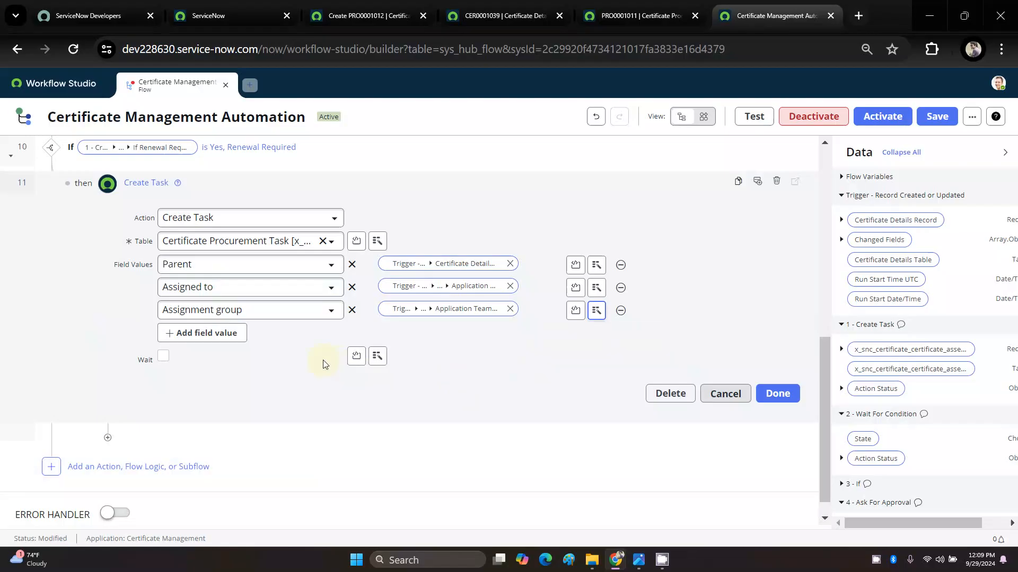
Step: On PRO0001011, check whether the certificate fields, including Certificate Name, are editable
{"action": "left_click", "coordinate": [638, 15]}
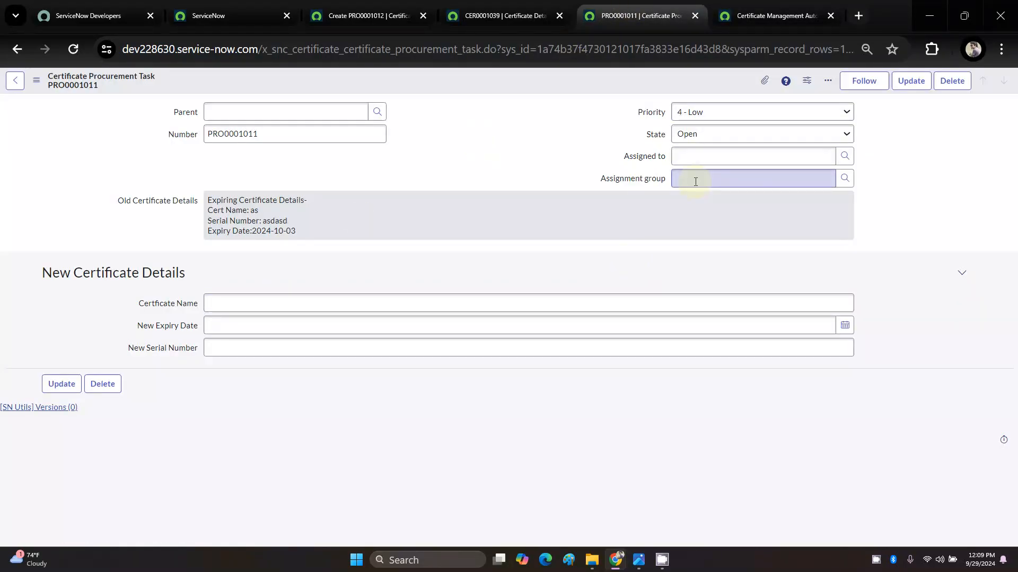
{"action": "left_click", "coordinate": [227, 347]}
{"action": "left_click", "coordinate": [227, 327]}
{"action": "left_click", "coordinate": [227, 305]}
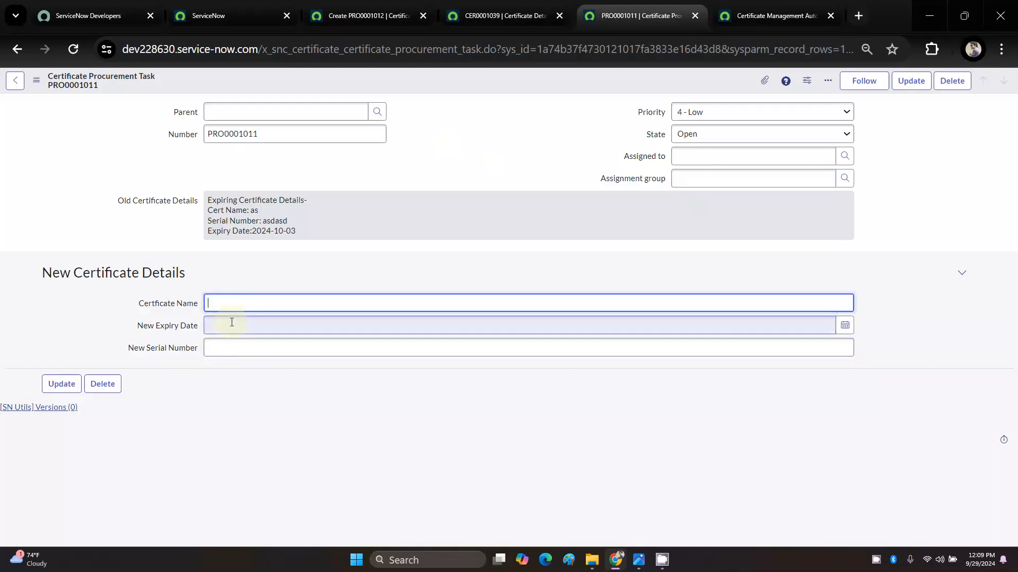
{"action": "left_click", "coordinate": [232, 325]}
{"action": "left_click", "coordinate": [234, 347]}
{"action": "left_click", "coordinate": [242, 327]}
{"action": "left_click", "coordinate": [243, 310]}
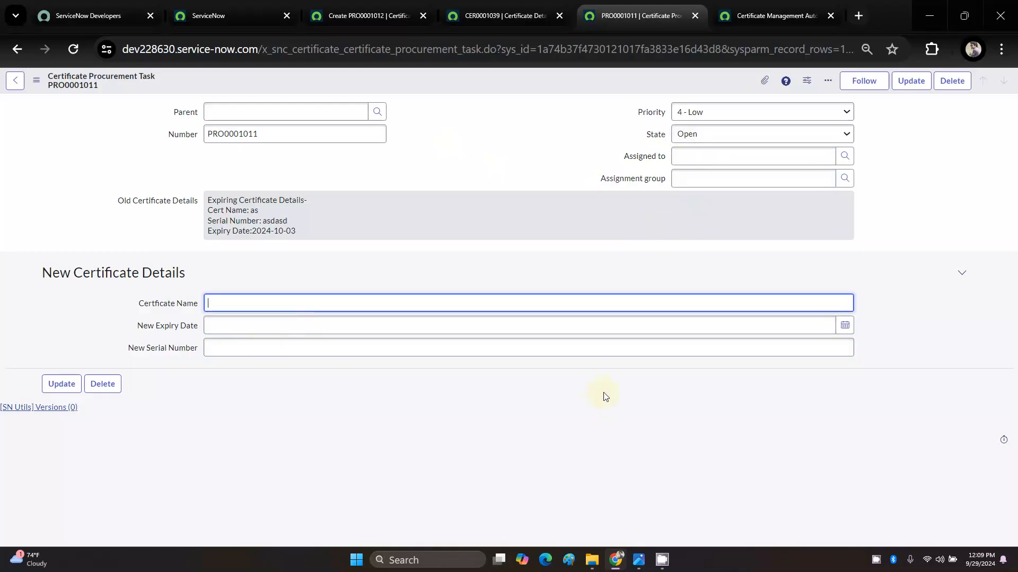
Step: Finish the Create Task step and save the flow
{"action": "left_click", "coordinate": [762, 12]}
{"action": "left_click", "coordinate": [777, 393]}
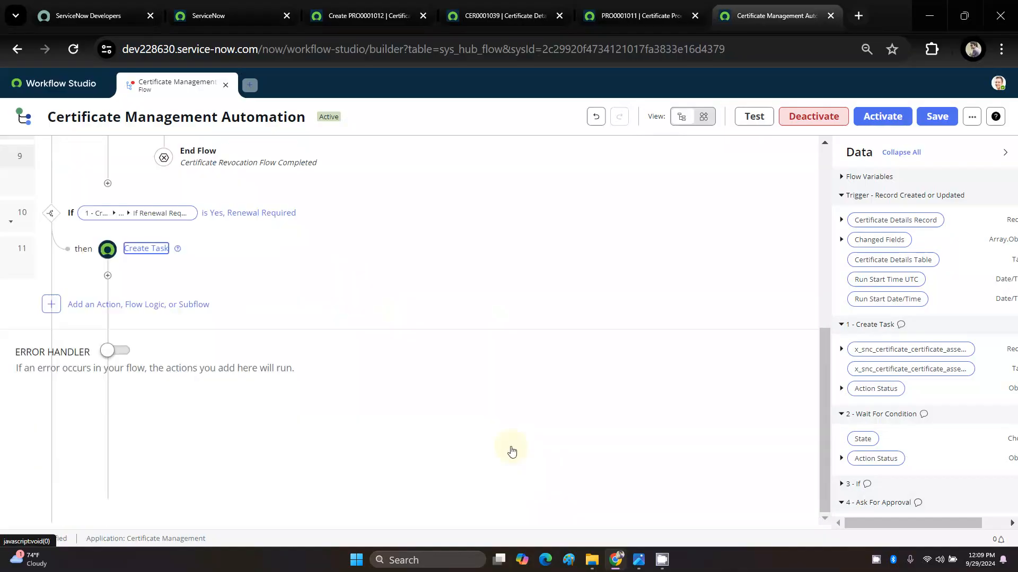
{"action": "scroll", "coordinate": [511, 451], "scroll_direction": "up", "scroll_amount": 10}
{"action": "scroll", "coordinate": [511, 451], "scroll_direction": "down", "scroll_amount": 5}
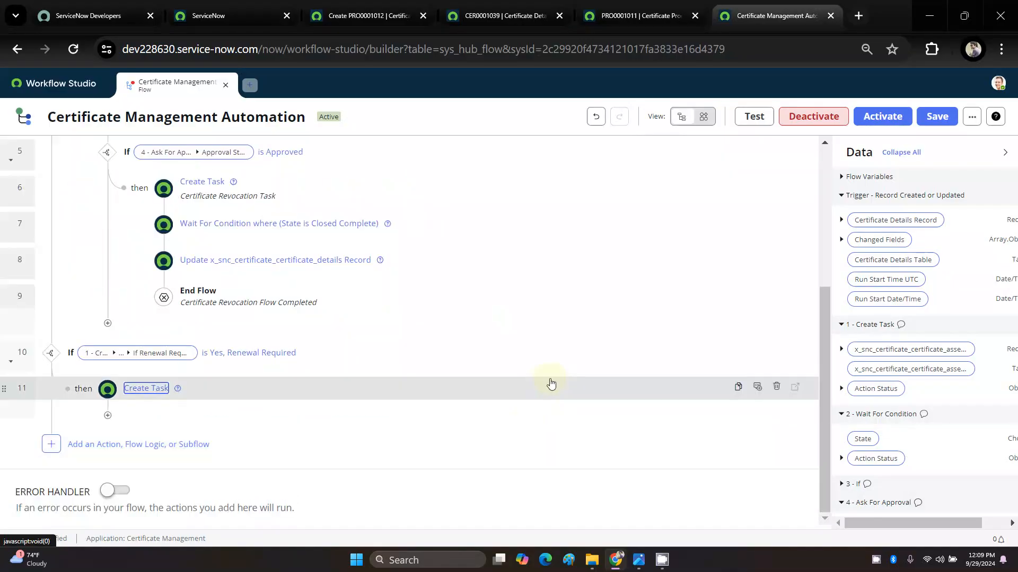
{"action": "left_click", "coordinate": [937, 116]}
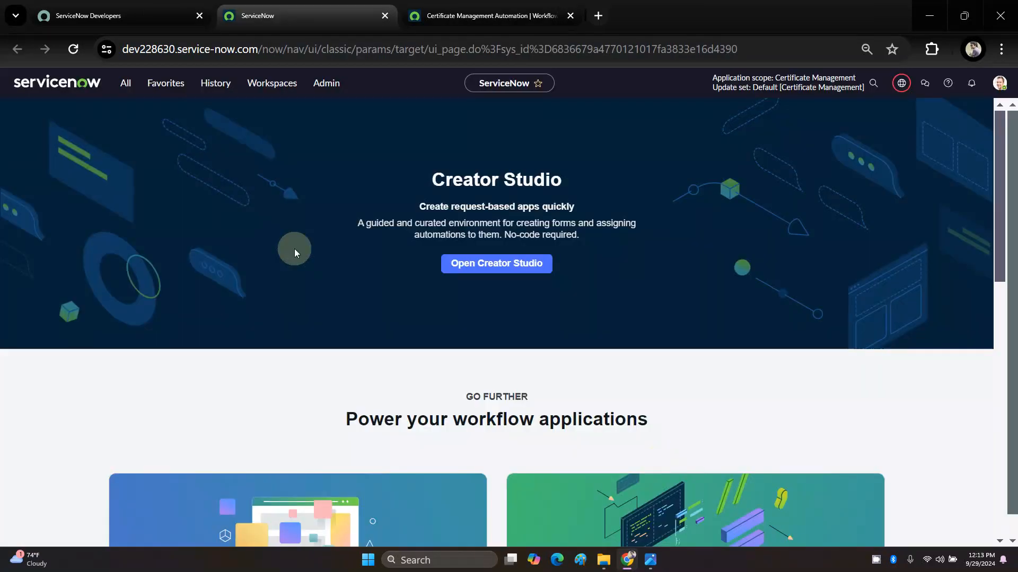
Step: Create and save certificate record CER0001042 for Cert Alpha, expiring 2024-10-12, application App Apple
{"action": "left_click", "coordinate": [168, 87]}
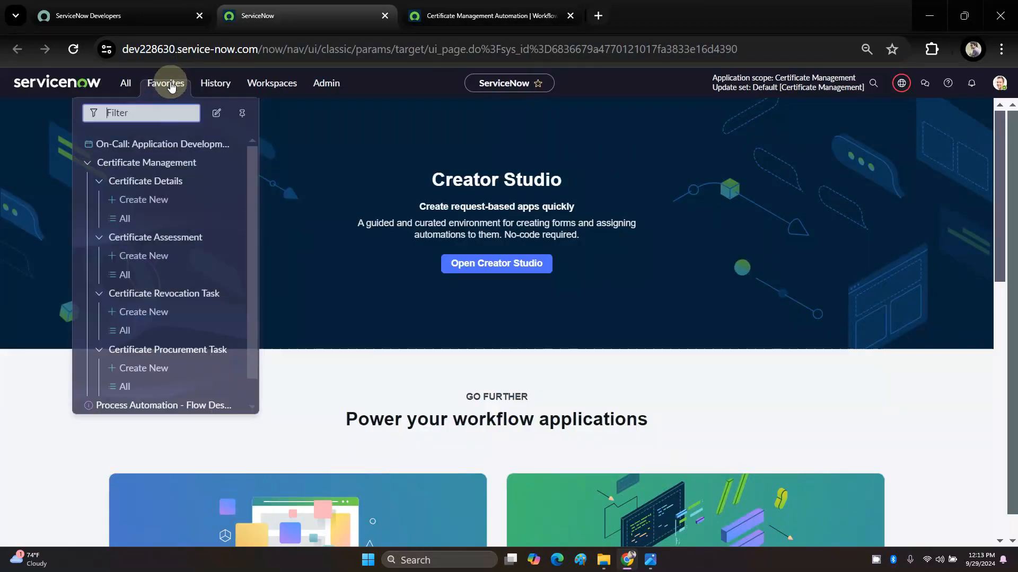
{"action": "middle_click", "coordinate": [145, 198]}
{"action": "left_click", "coordinate": [490, 15]}
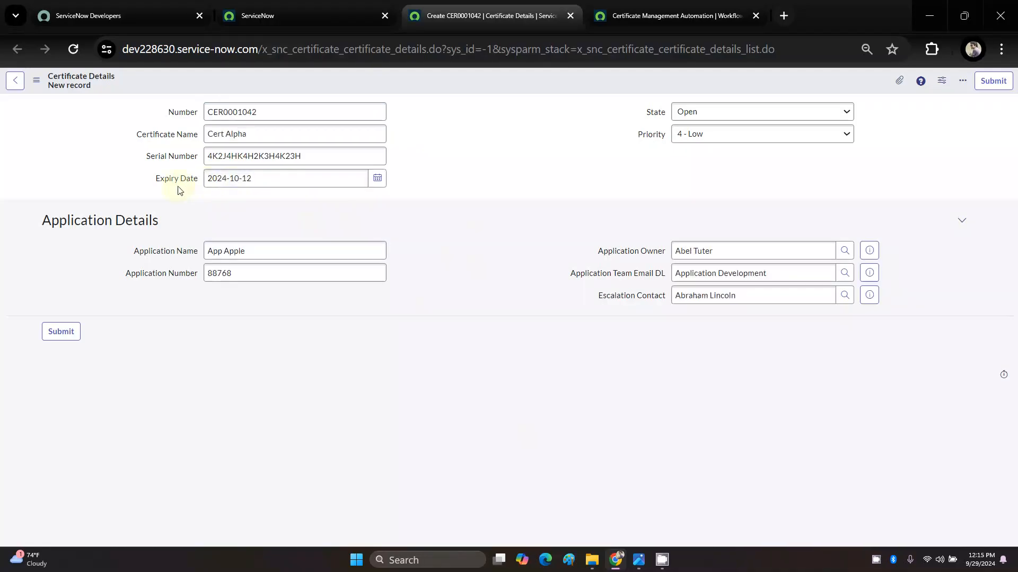
{"action": "left_click_drag", "start_coordinate": [272, 184], "coordinate": [197, 182]}
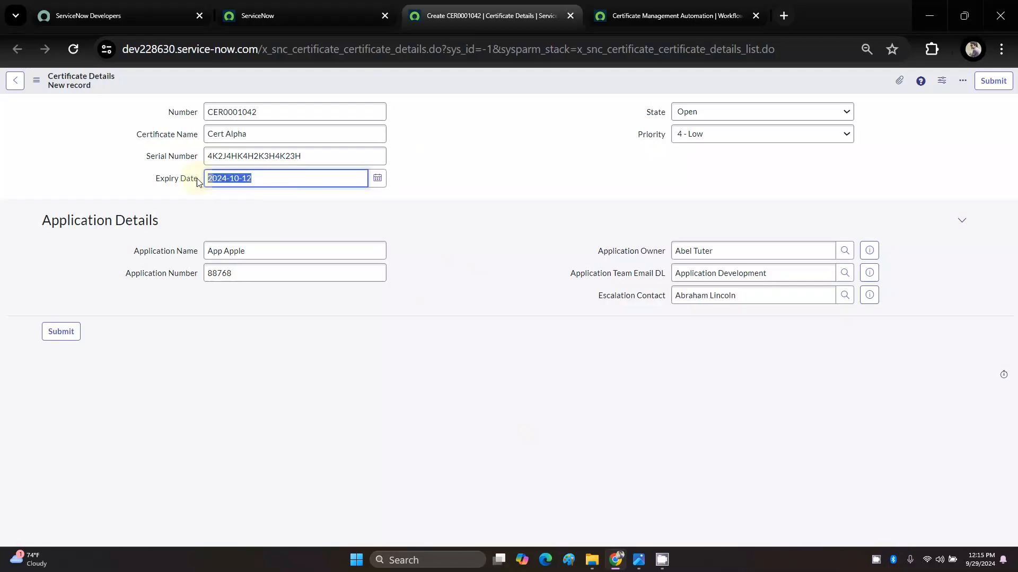
{"action": "left_click", "coordinate": [231, 208]}
{"action": "right_click", "coordinate": [448, 83]}
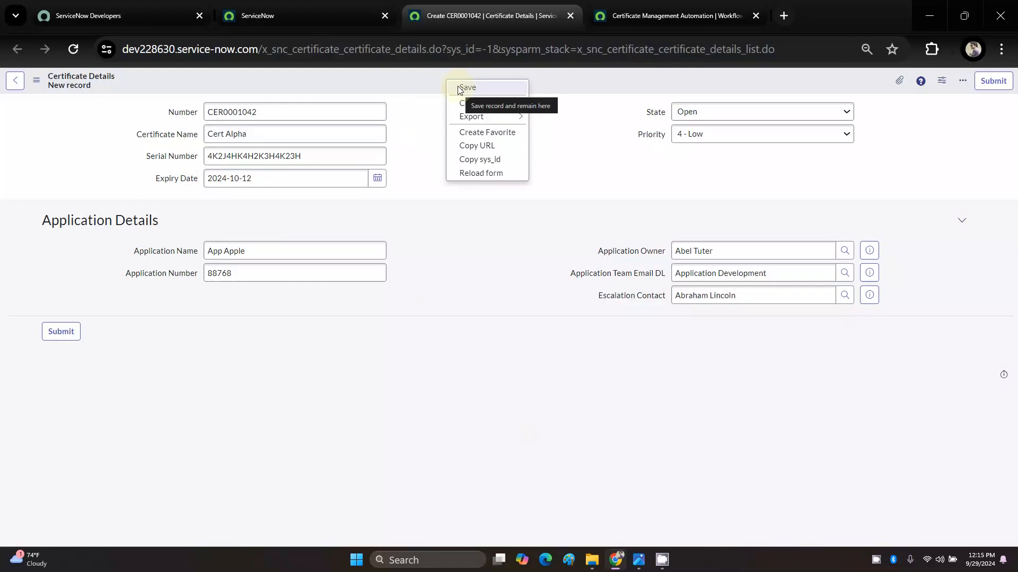
{"action": "left_click", "coordinate": [460, 89]}
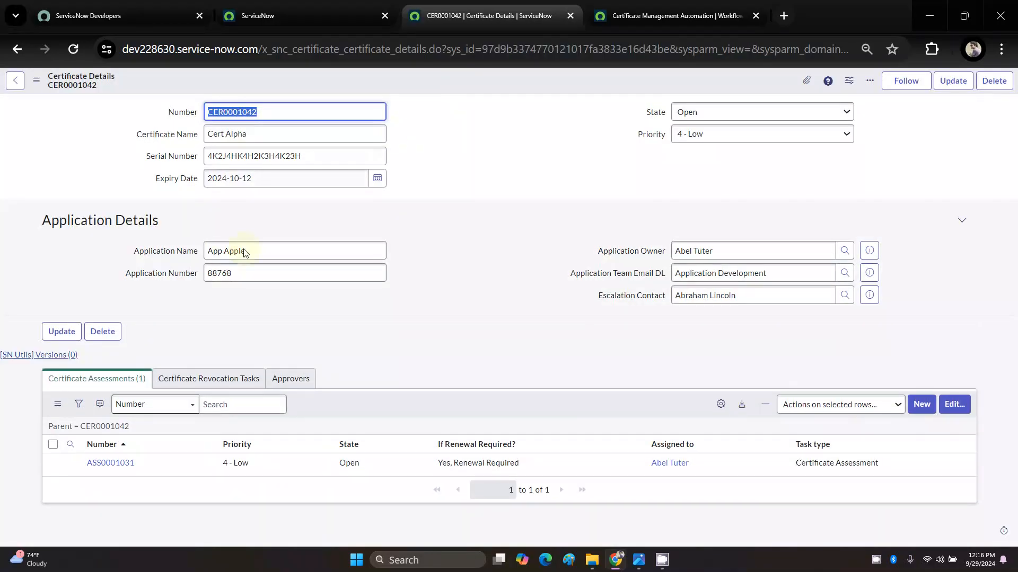
Step: Save assessment ASS0001031 as Closed Complete, then reopen its parent certificate CER0001042
{"action": "left_click", "coordinate": [112, 464]}
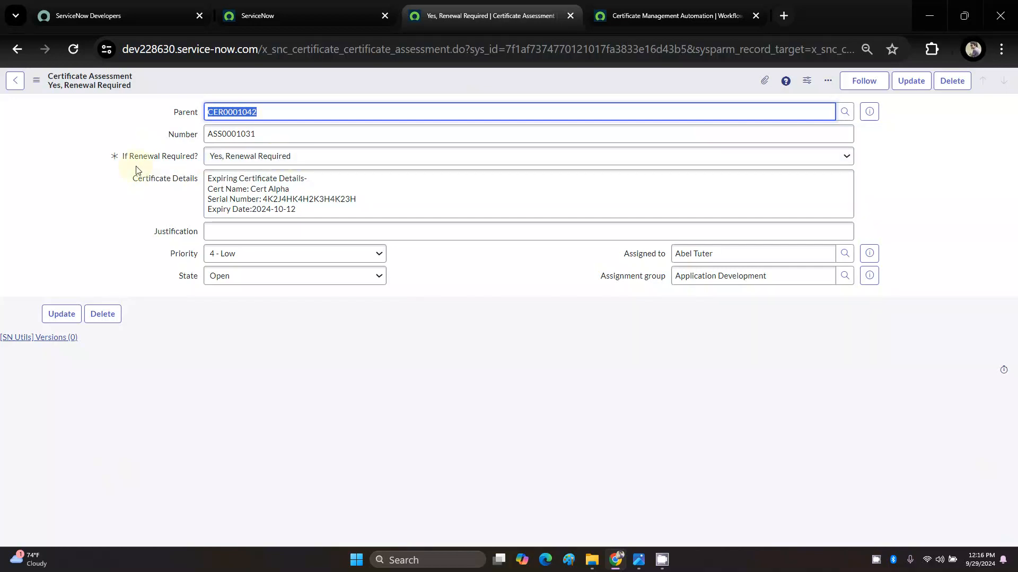
{"action": "left_click", "coordinate": [224, 280]}
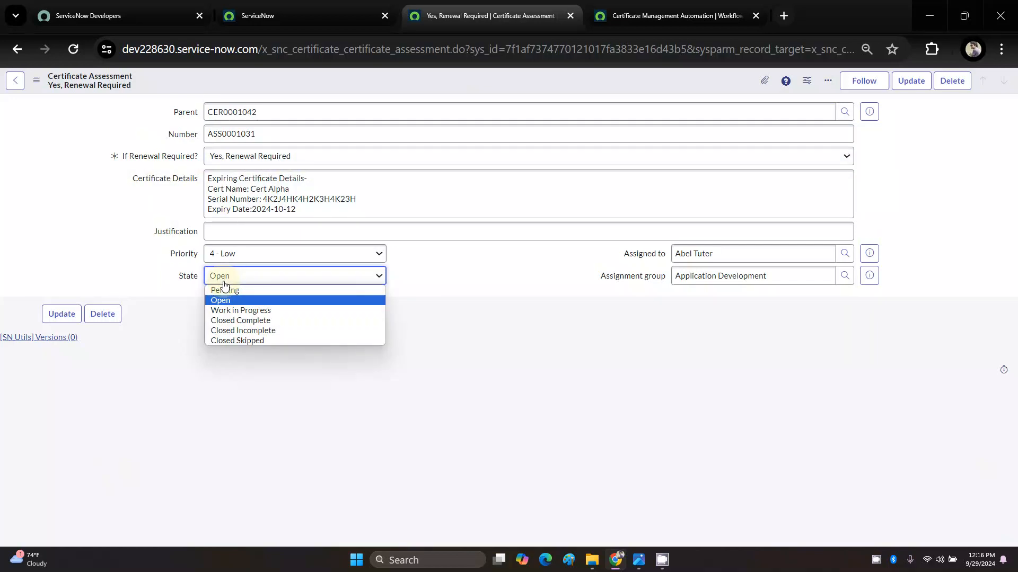
{"action": "left_click", "coordinate": [231, 325]}
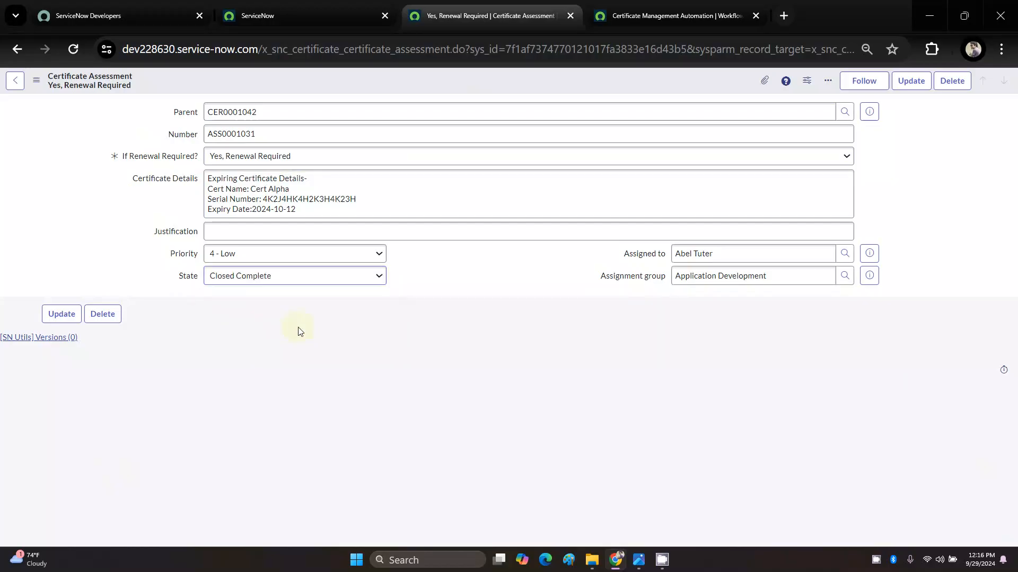
{"action": "right_click", "coordinate": [429, 91]}
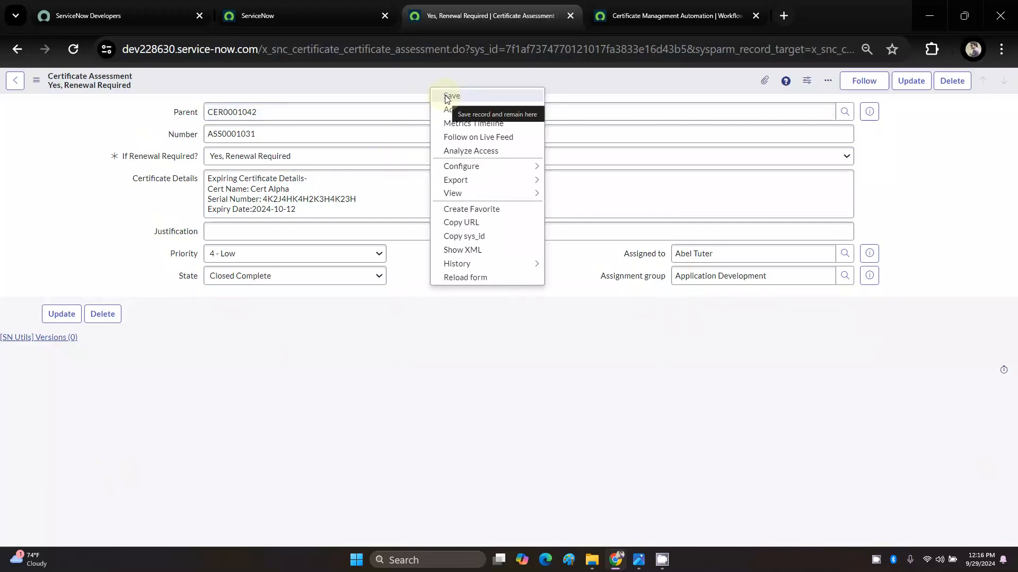
{"action": "left_click", "coordinate": [447, 99]}
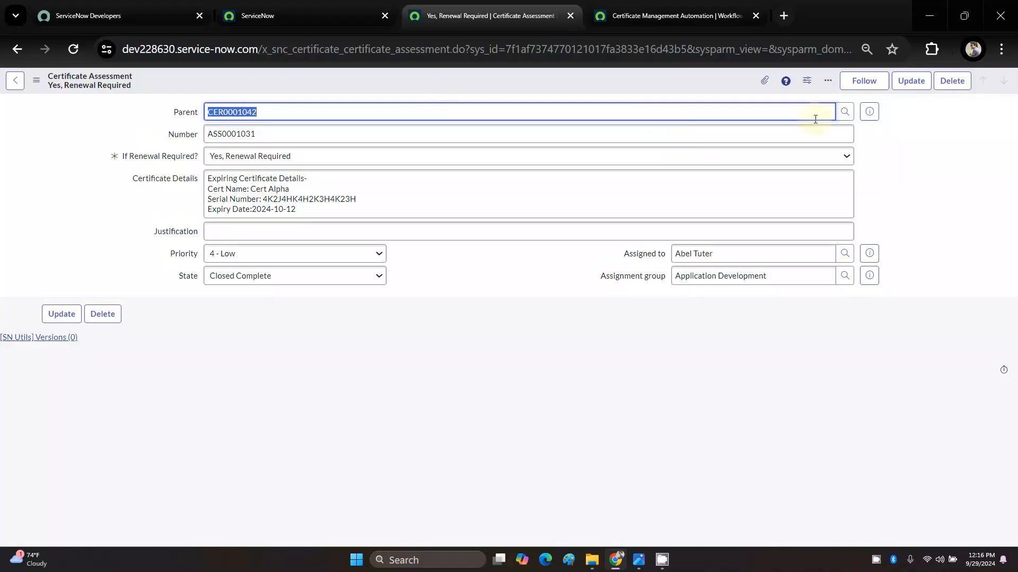
{"action": "left_click", "coordinate": [875, 118]}
{"action": "left_click", "coordinate": [987, 144]}
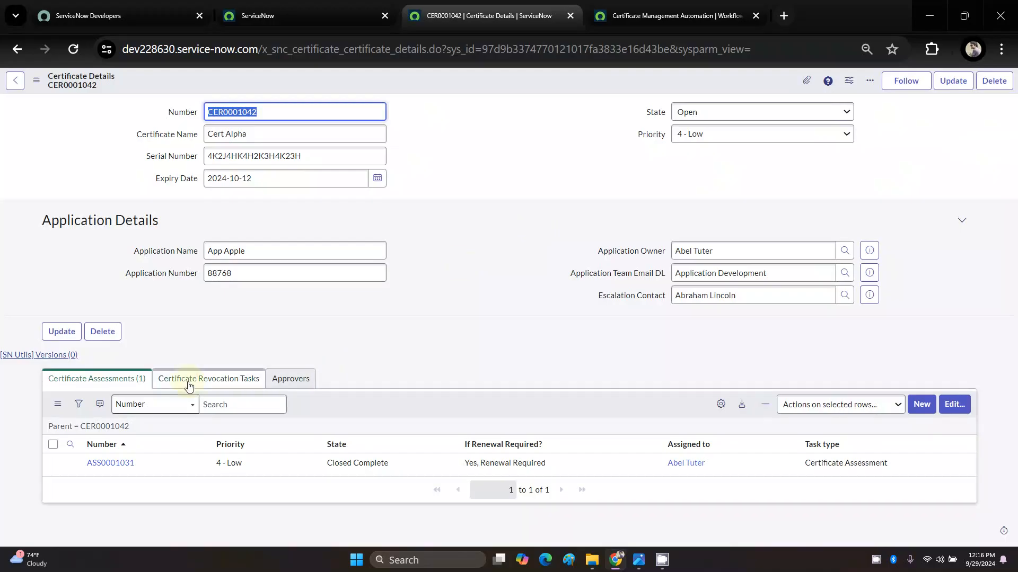
Step: Check CER0001042's empty Certificate Revocation Tasks list, then open all Certificate Procurement Tasks, showing PRO0001014
{"action": "left_click", "coordinate": [189, 379]}
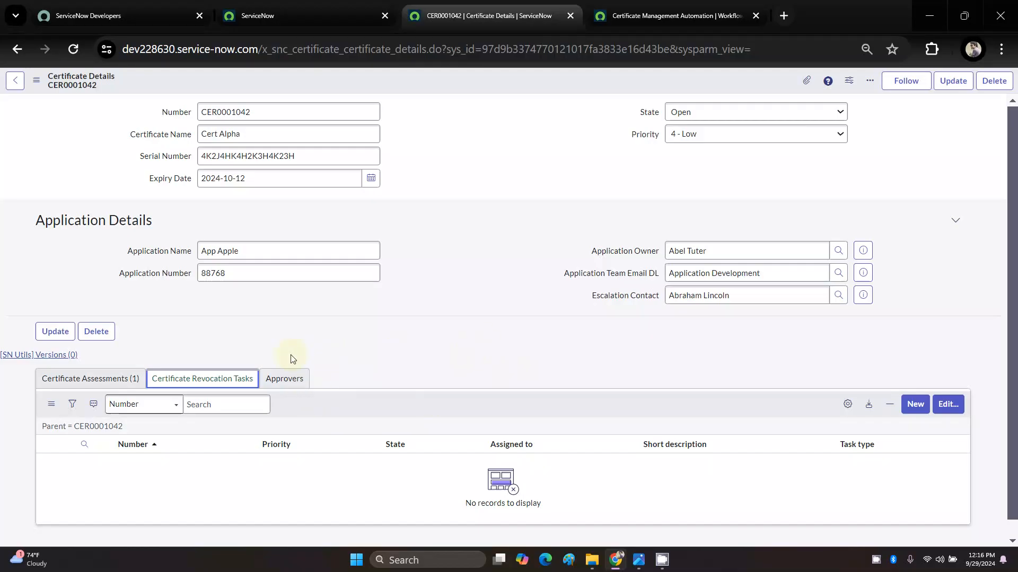
{"action": "left_click", "coordinate": [122, 19]}
{"action": "left_click", "coordinate": [278, 18]}
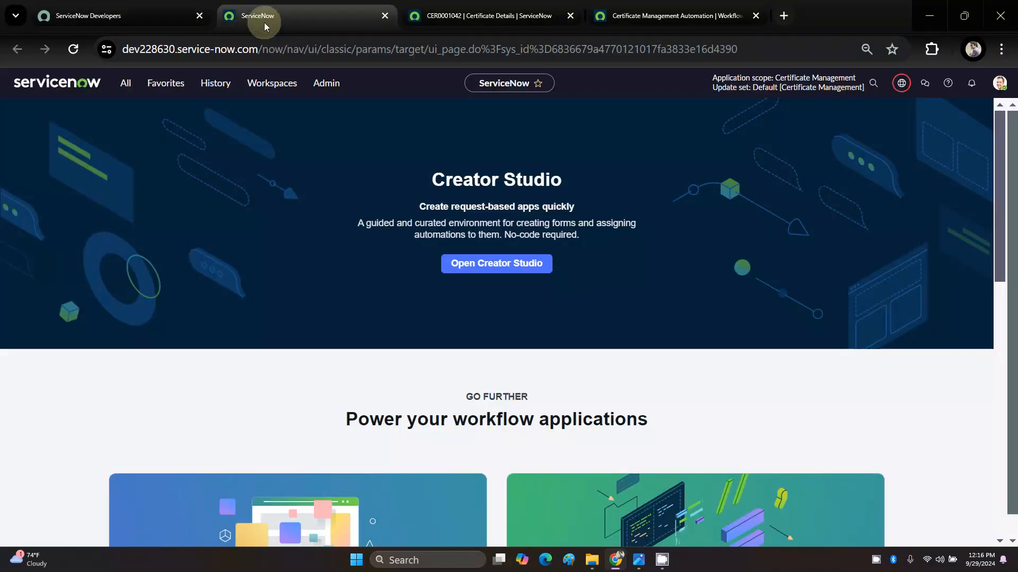
{"action": "left_click", "coordinate": [157, 88]}
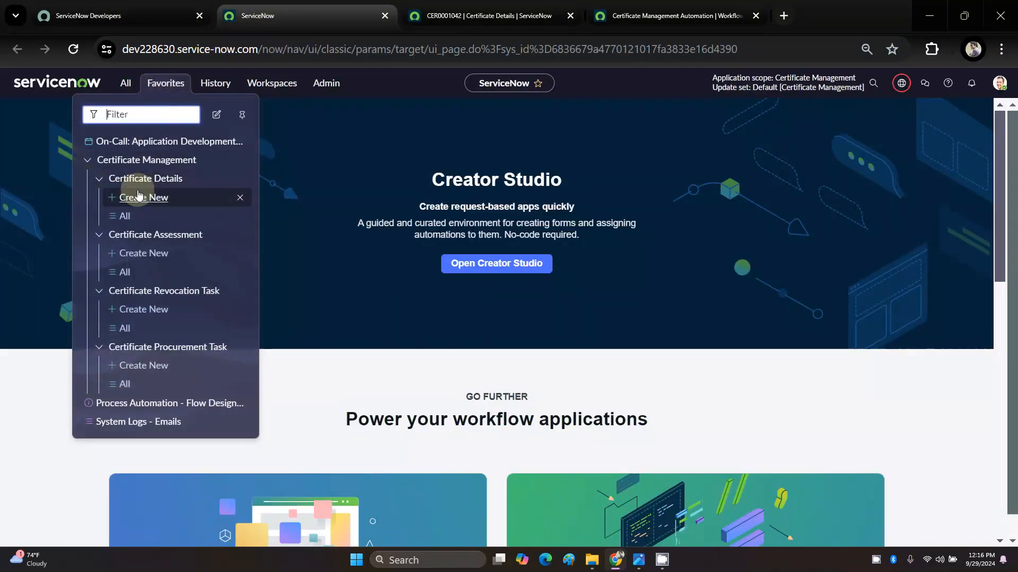
{"action": "left_click", "coordinate": [125, 389], "text": "ctrl"}
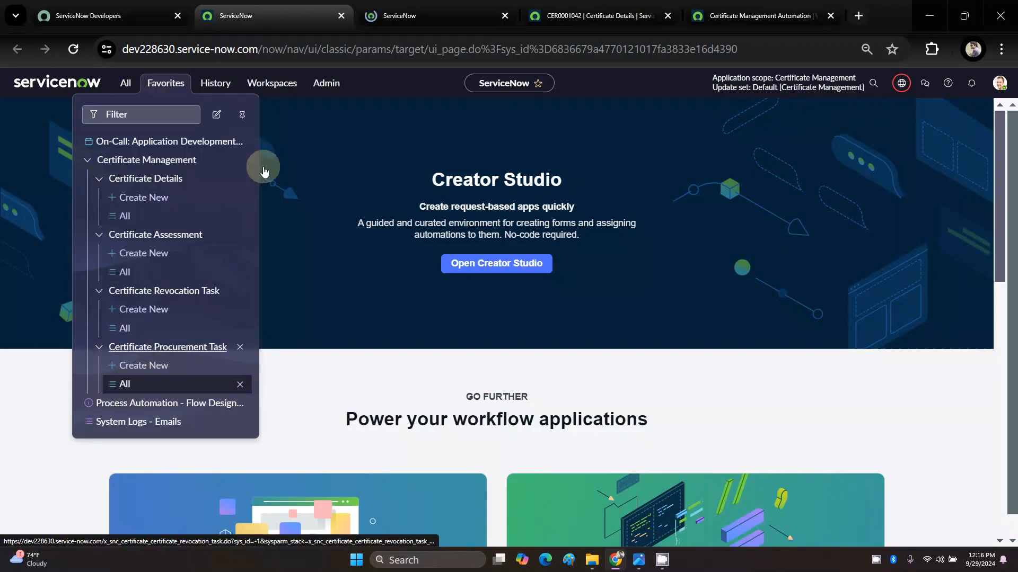
{"action": "left_click", "coordinate": [392, 20]}
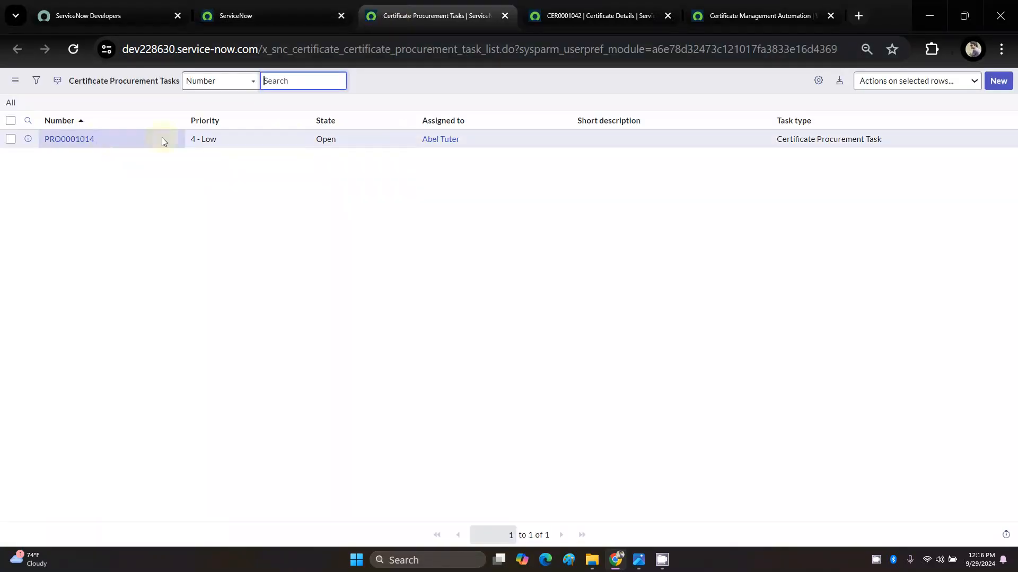
Step: Inspect PRO0001014's Parent and Old Certificate Details fields, then scroll the flow to step 11 Create Task
{"action": "left_click", "coordinate": [79, 141]}
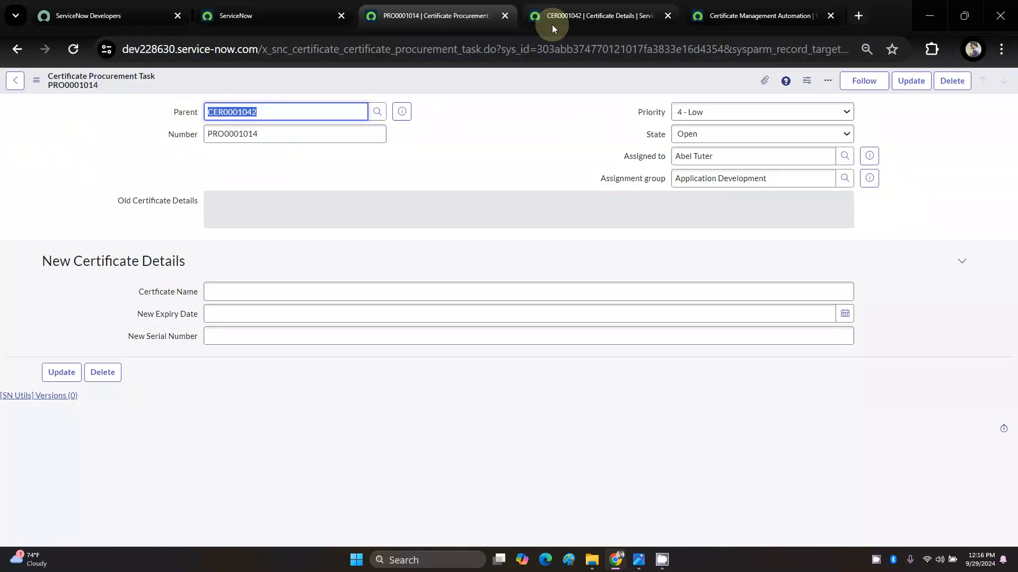
{"action": "left_click", "coordinate": [571, 20]}
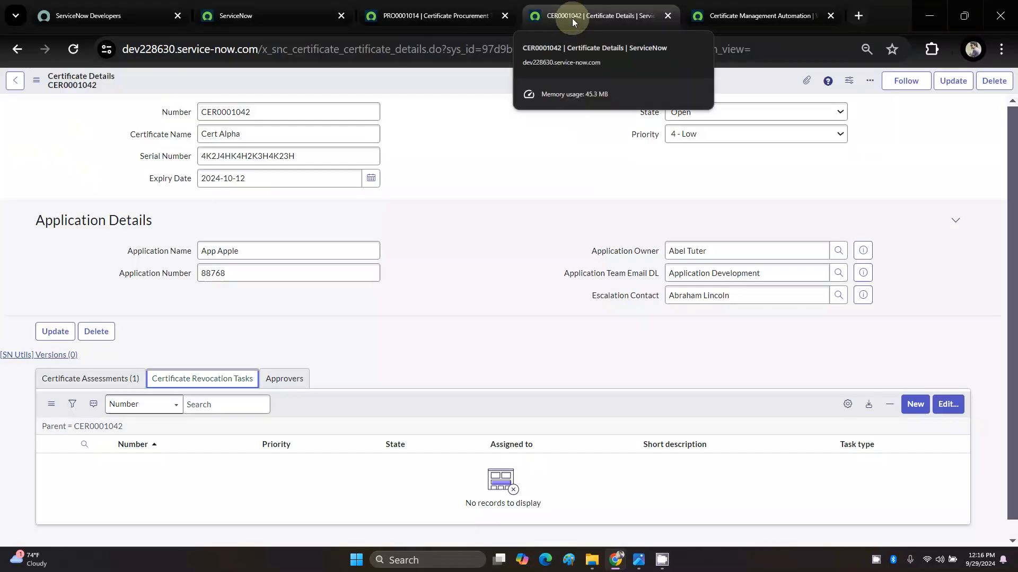
{"action": "left_click", "coordinate": [435, 16]}
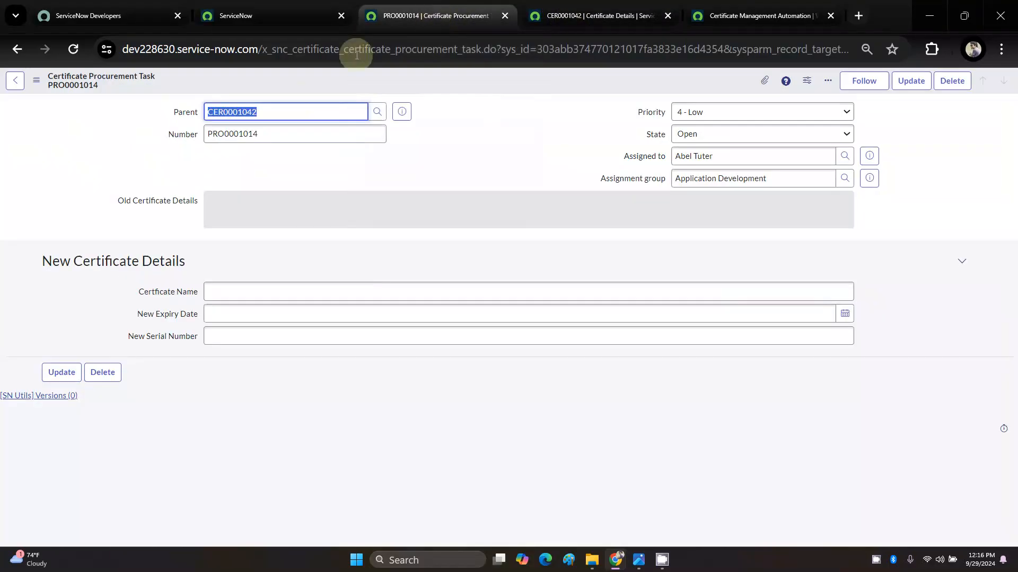
{"action": "left_click", "coordinate": [326, 187]}
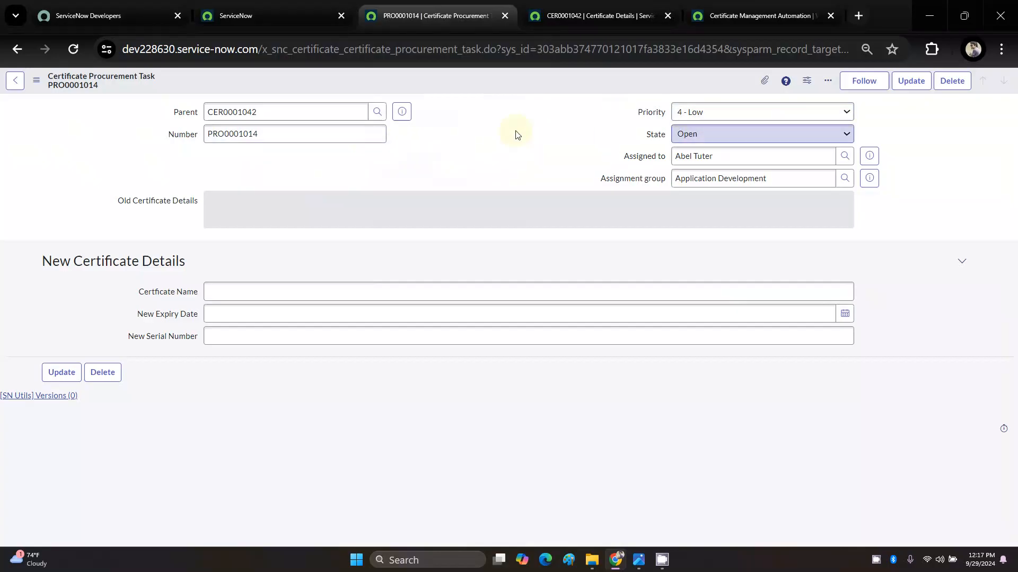
{"action": "left_click_drag", "start_coordinate": [120, 201], "coordinate": [205, 199]}
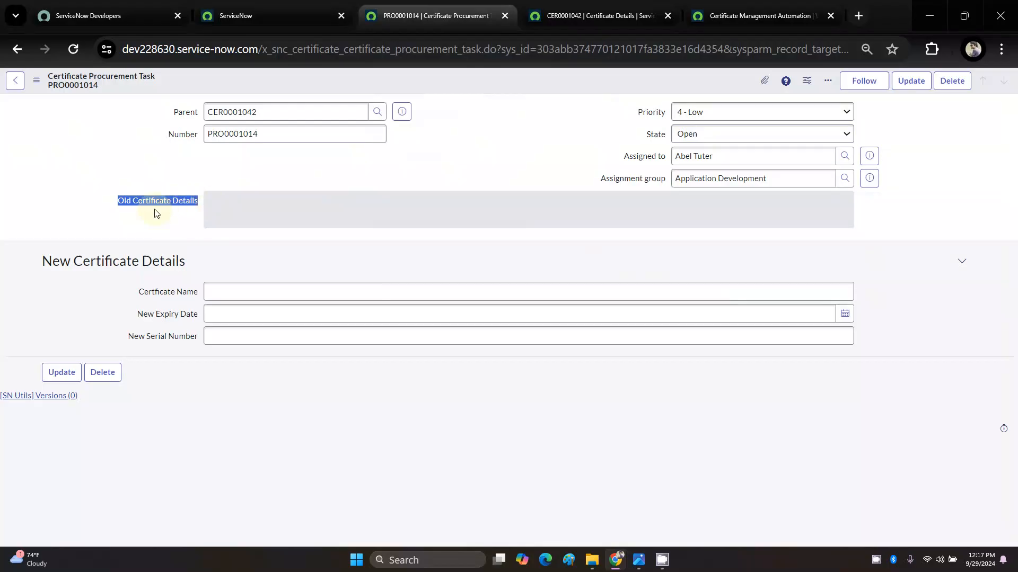
{"action": "left_click", "coordinate": [194, 222]}
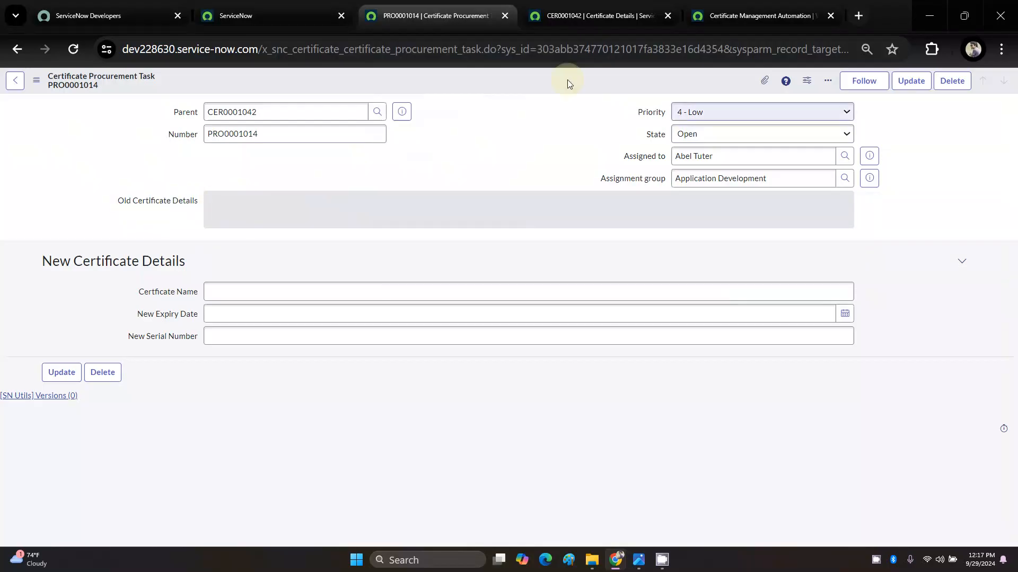
{"action": "left_click", "coordinate": [759, 16]}
{"action": "scroll", "coordinate": [533, 290], "scroll_direction": "down", "scroll_amount": 8}
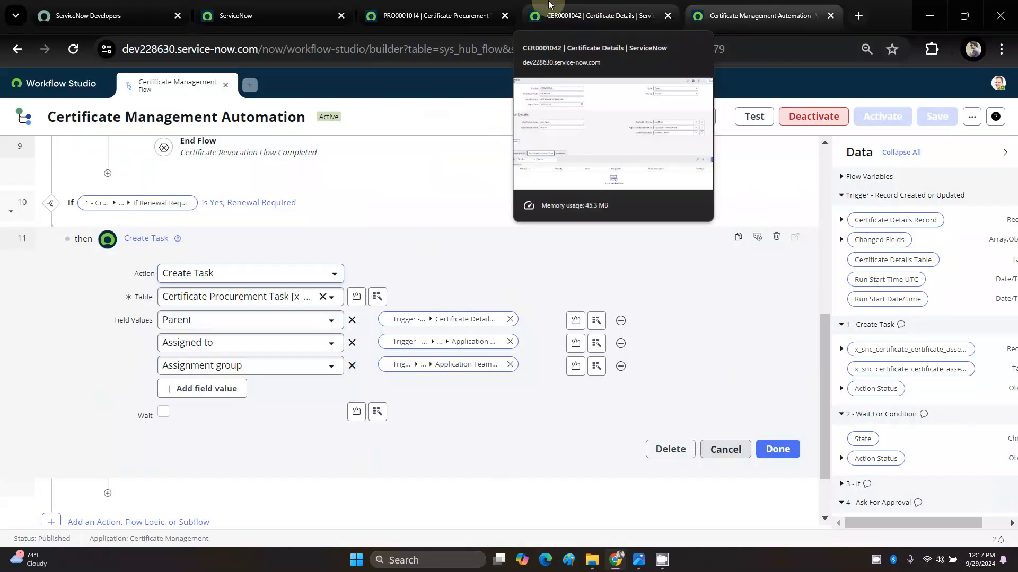
Step: Change PRO0001014's State from the dropdown to Closed Complete
{"action": "left_click", "coordinate": [435, 15]}
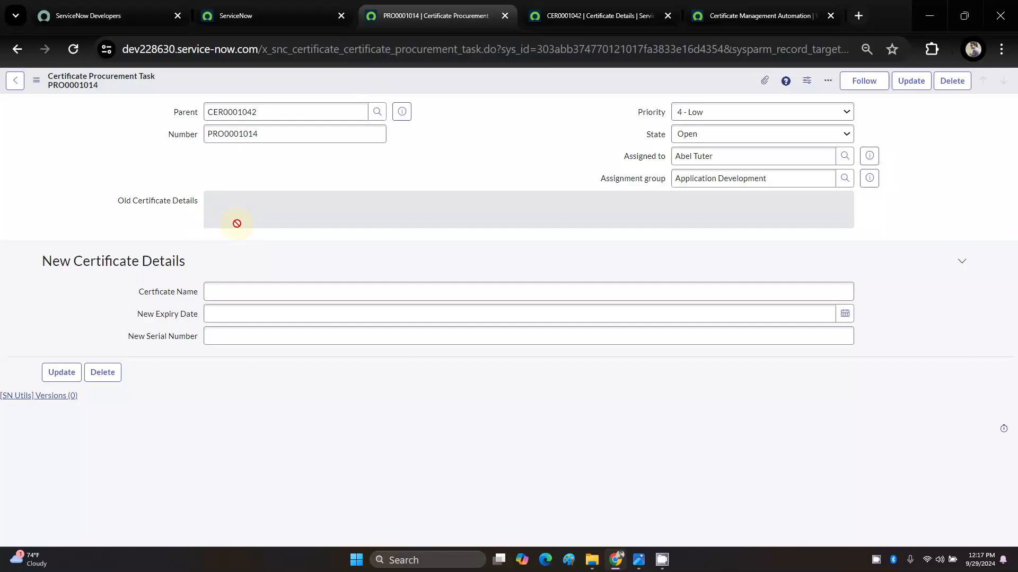
{"action": "left_click", "coordinate": [709, 134]}
{"action": "left_click", "coordinate": [700, 180]}
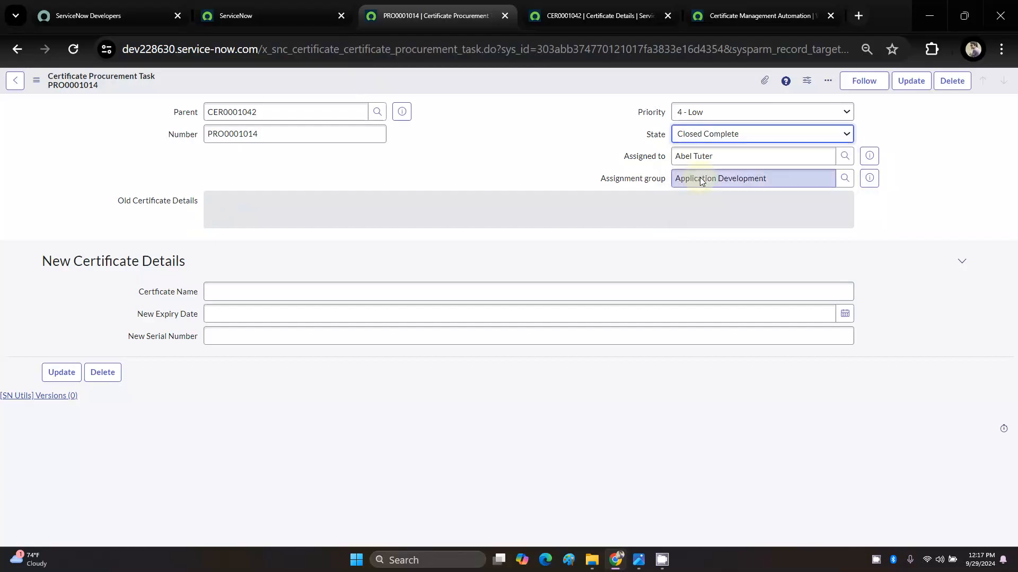
{"action": "left_click", "coordinate": [297, 295]}
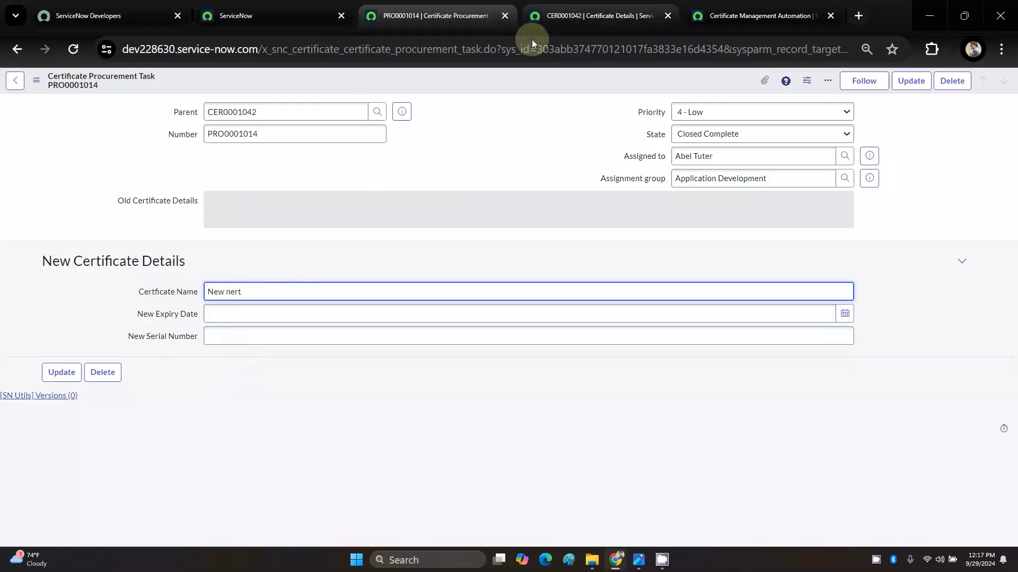
Step: Copy Cert Alpha from CER0001042 and paste it over 'New nert' in the task's Certificate Name
{"action": "left_click", "coordinate": [594, 9]}
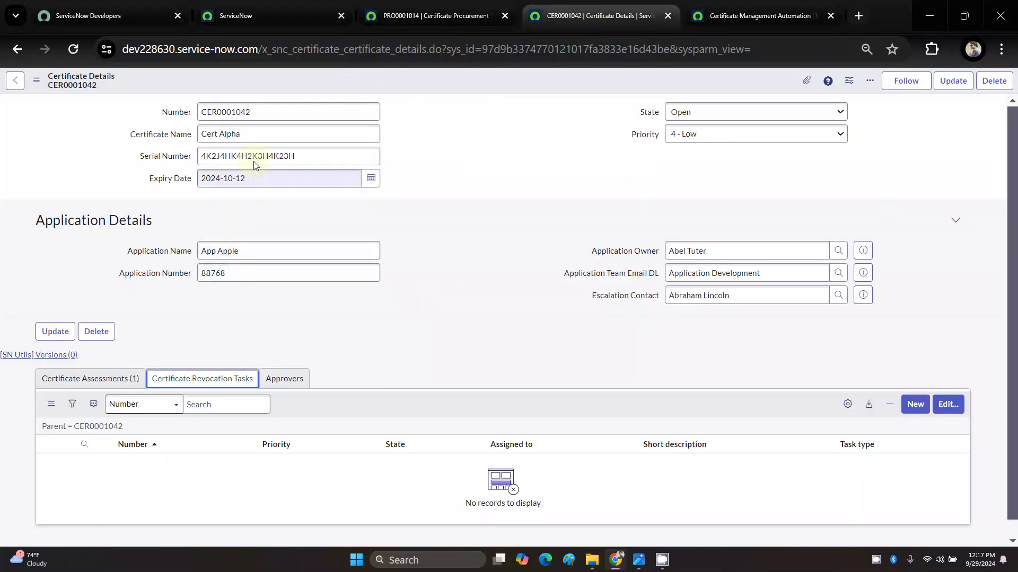
{"action": "left_click_drag", "start_coordinate": [257, 133], "coordinate": [183, 139]}
{"action": "key", "text": "ctrl+c"}
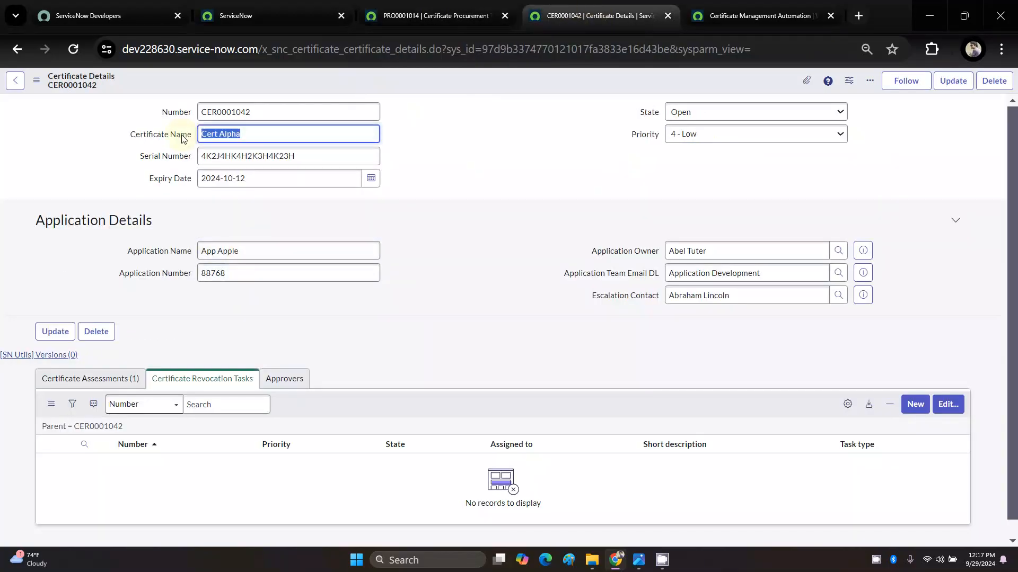
{"action": "left_click", "coordinate": [458, 5]}
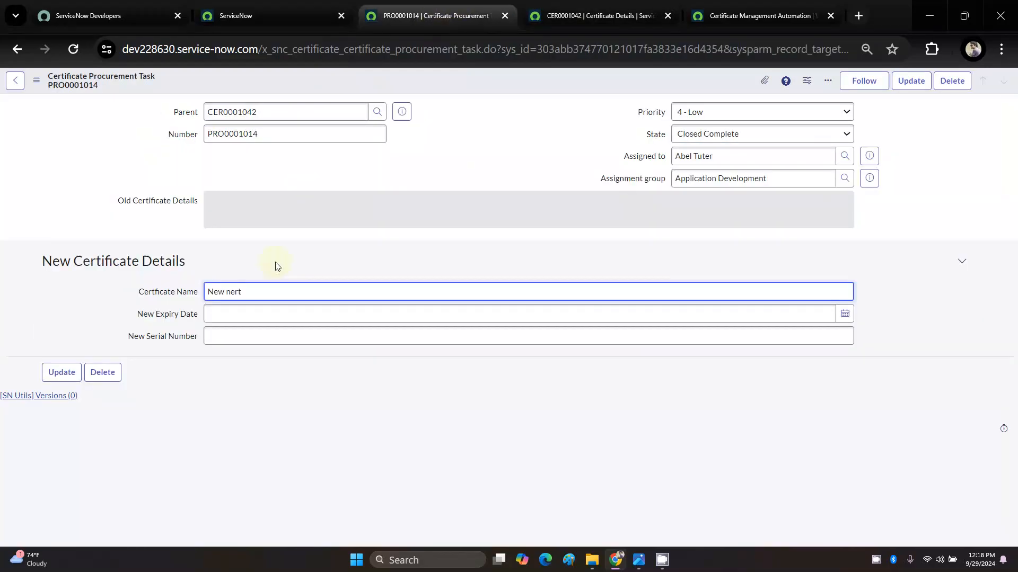
{"action": "left_click_drag", "start_coordinate": [259, 292], "coordinate": [161, 286]}
{"action": "key", "text": "ctrl+v"}
Step: Check the New Expiry Date, New Serial Number and read-only Old Certificate Details fields against the parent
{"action": "left_click", "coordinate": [218, 314]}
{"action": "left_click", "coordinate": [221, 333]}
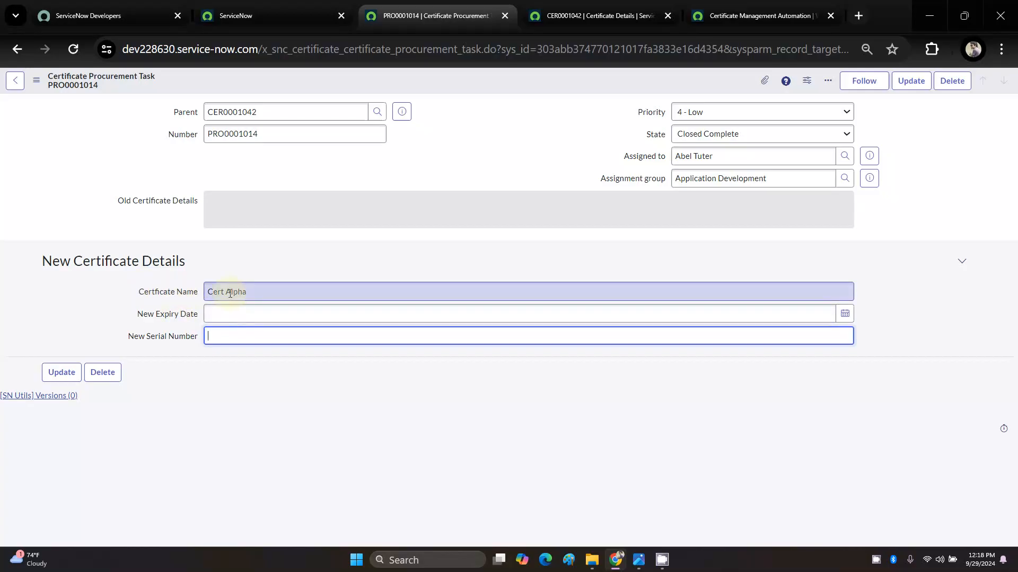
{"action": "left_click", "coordinate": [599, 16]}
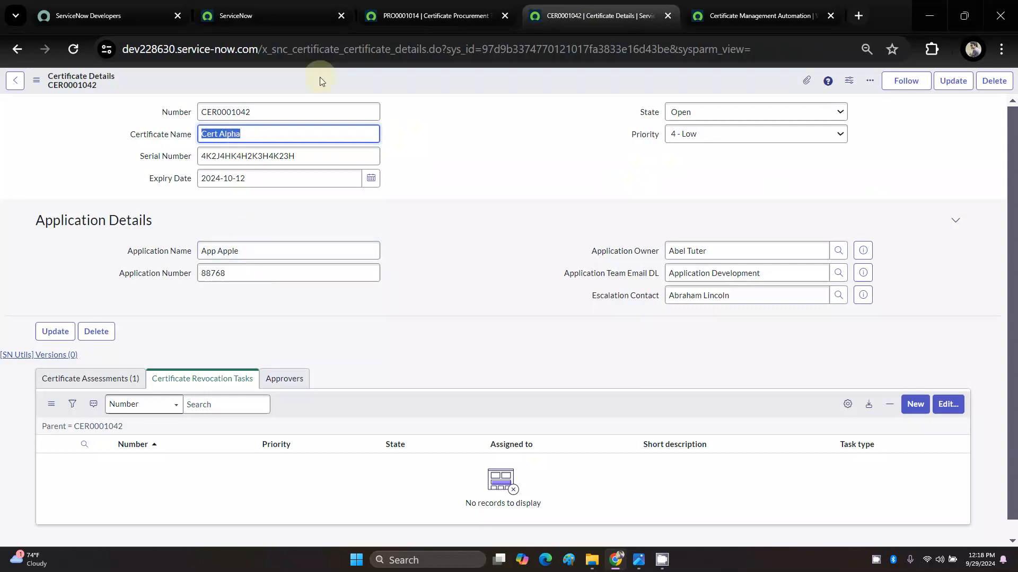
{"action": "left_click", "coordinate": [432, 16]}
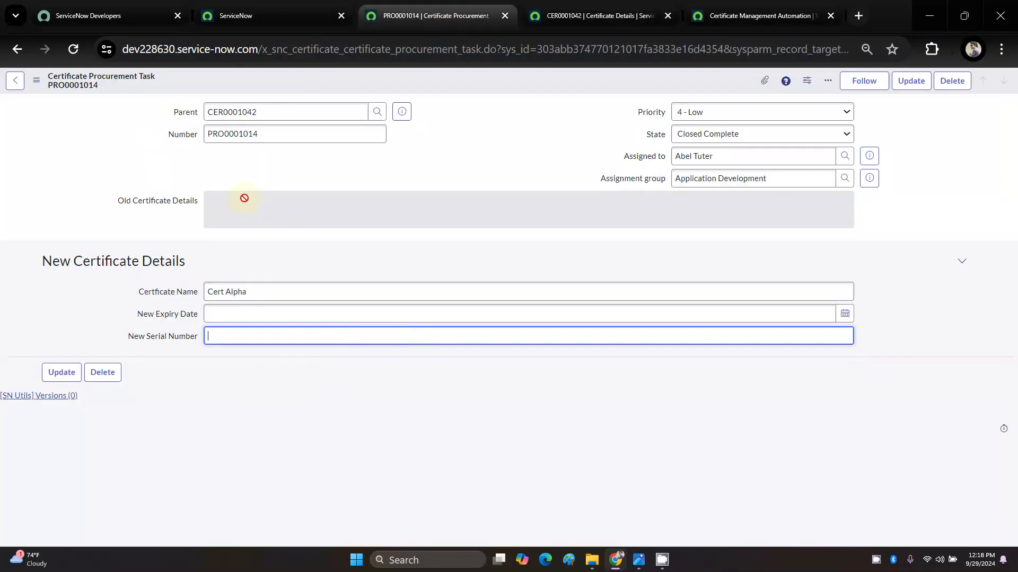
{"action": "left_click", "coordinate": [235, 211]}
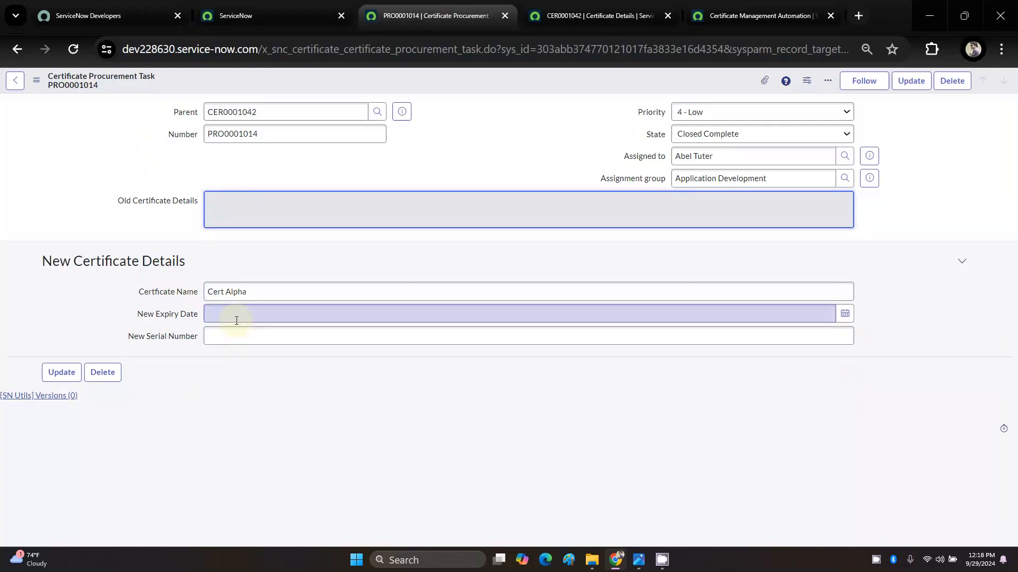
Step: Set the New Expiry Date to 2026-10-10
{"action": "left_click", "coordinate": [845, 313]}
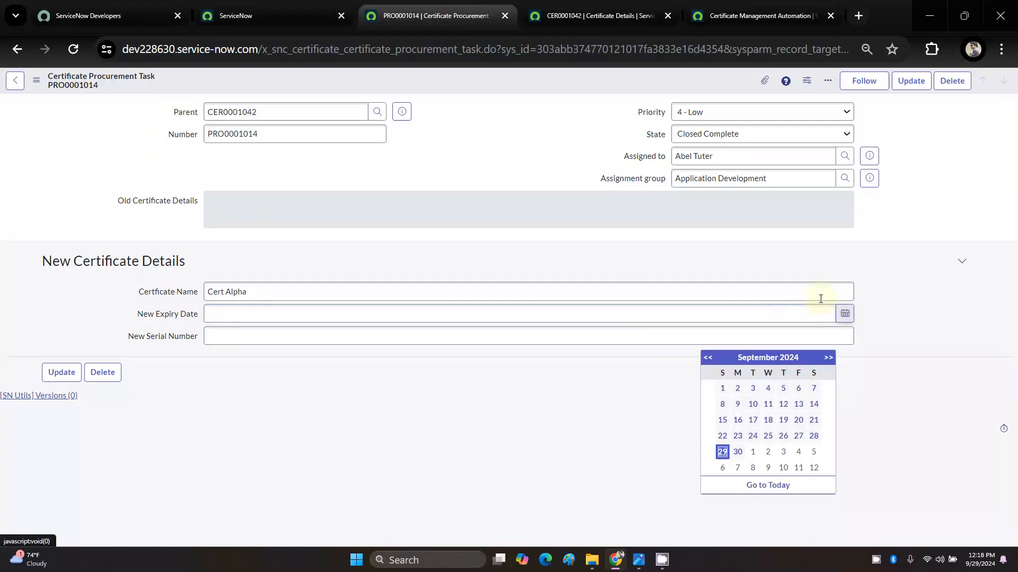
{"action": "left_click", "coordinate": [784, 467]}
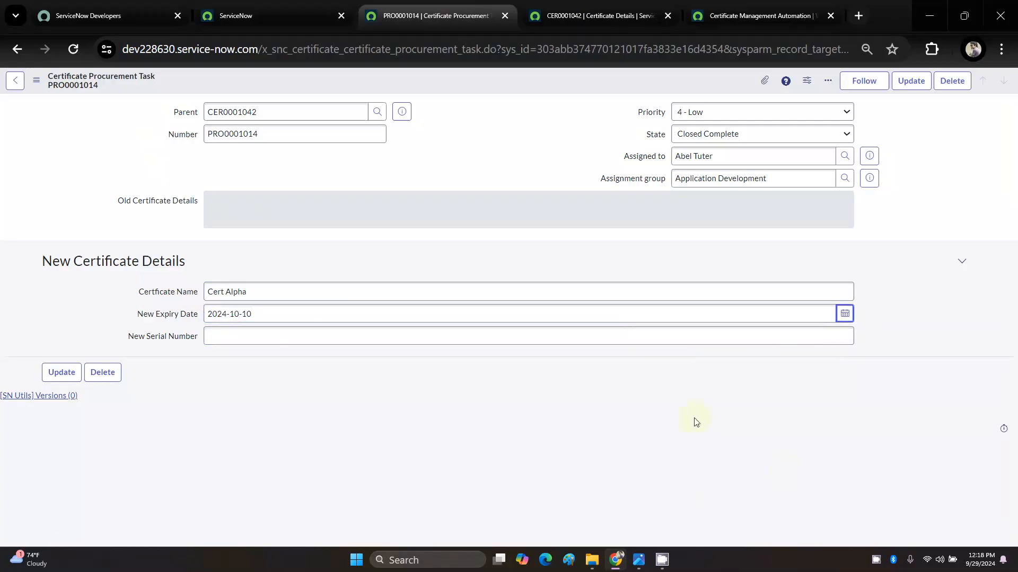
{"action": "left_click", "coordinate": [230, 314]}
{"action": "key", "text": "BackSpace"}
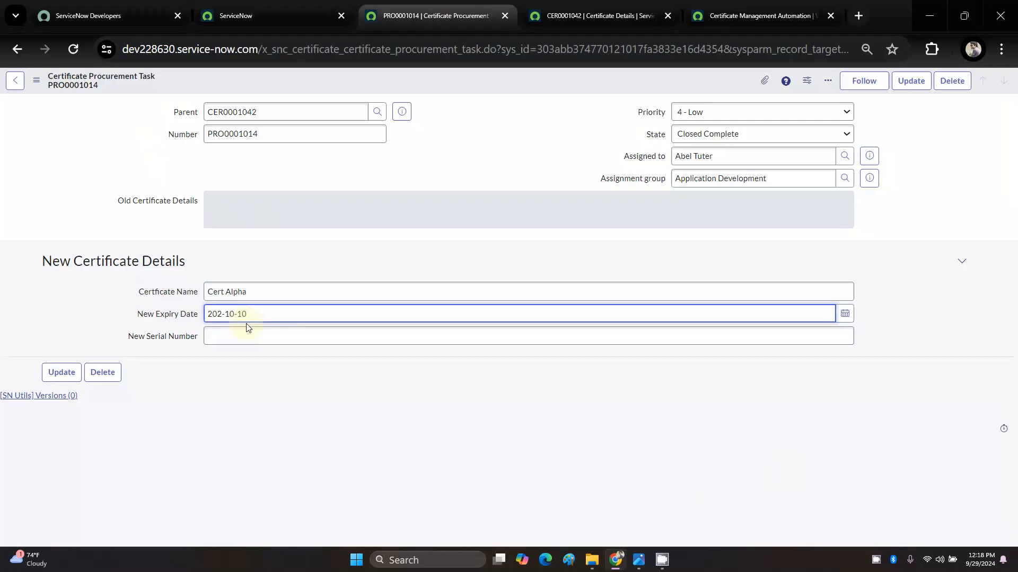
{"action": "type", "text": "6"}
{"action": "left_click", "coordinate": [273, 340]}
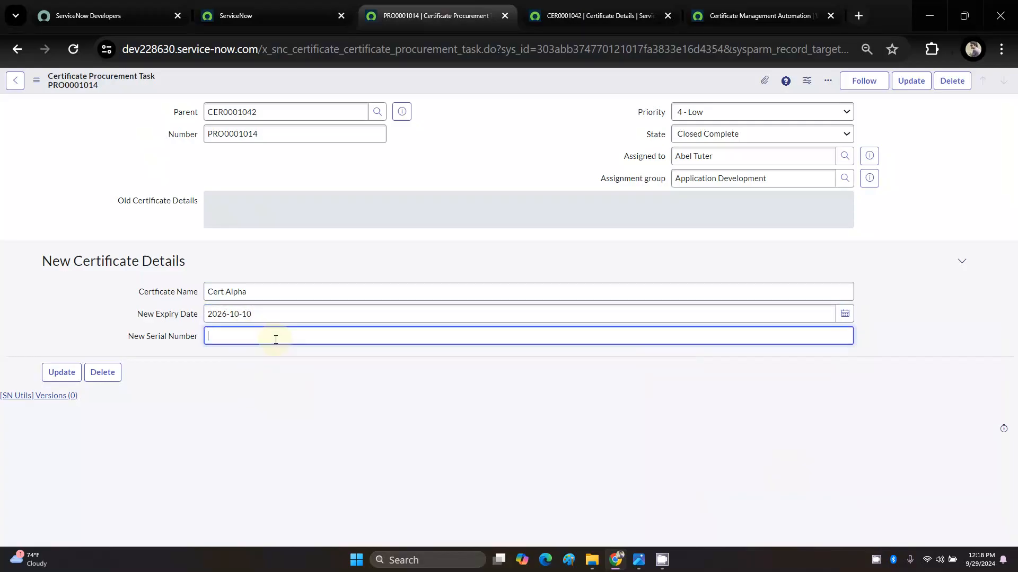
{"action": "type", "text": "8ds6f8d68f7sd687fdsf6"}
{"action": "left_click", "coordinate": [230, 420]}
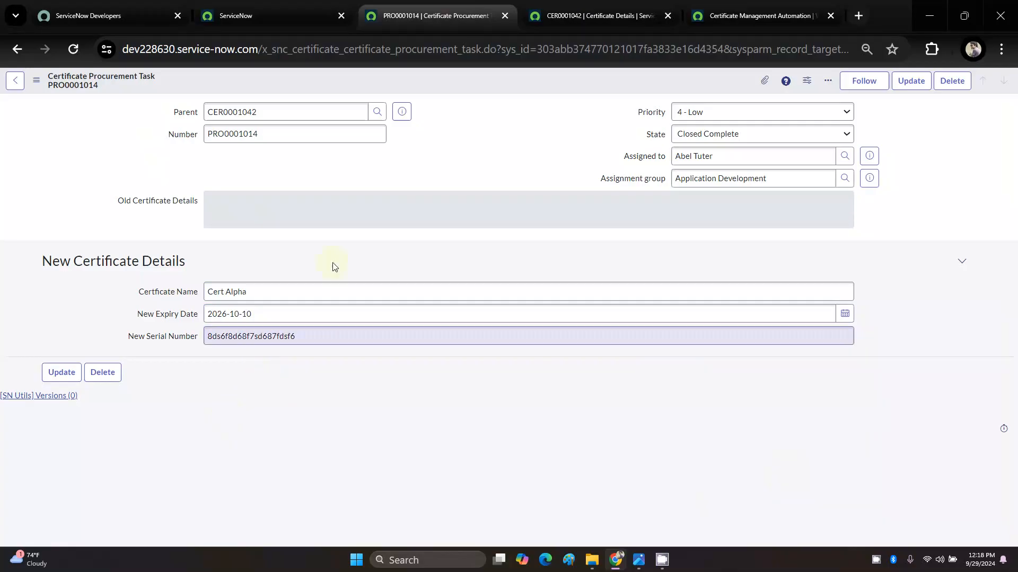
{"action": "right_click", "coordinate": [459, 89]}
{"action": "left_click", "coordinate": [472, 94]}
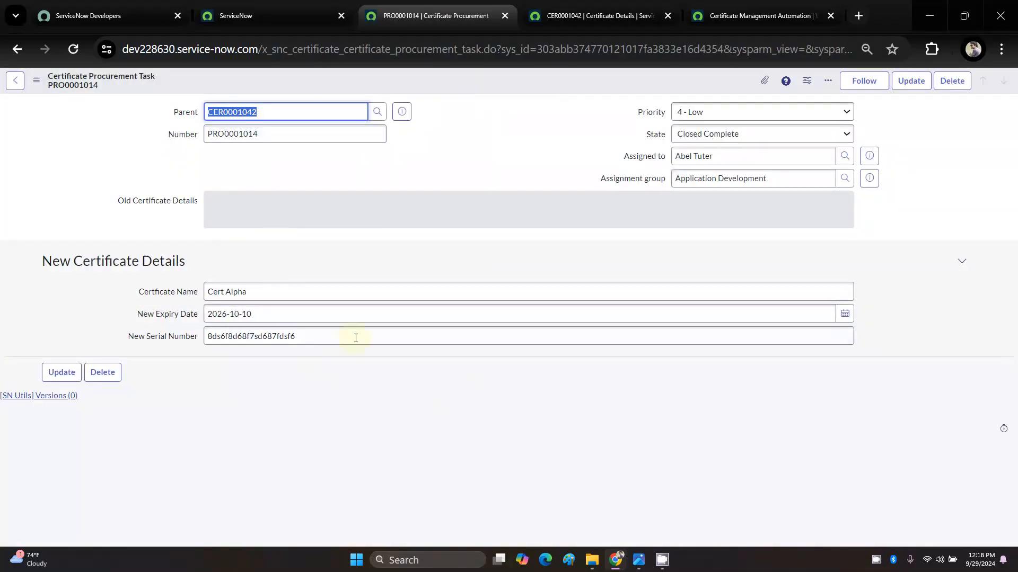
{"action": "mouse_move", "coordinate": [638, 559]}
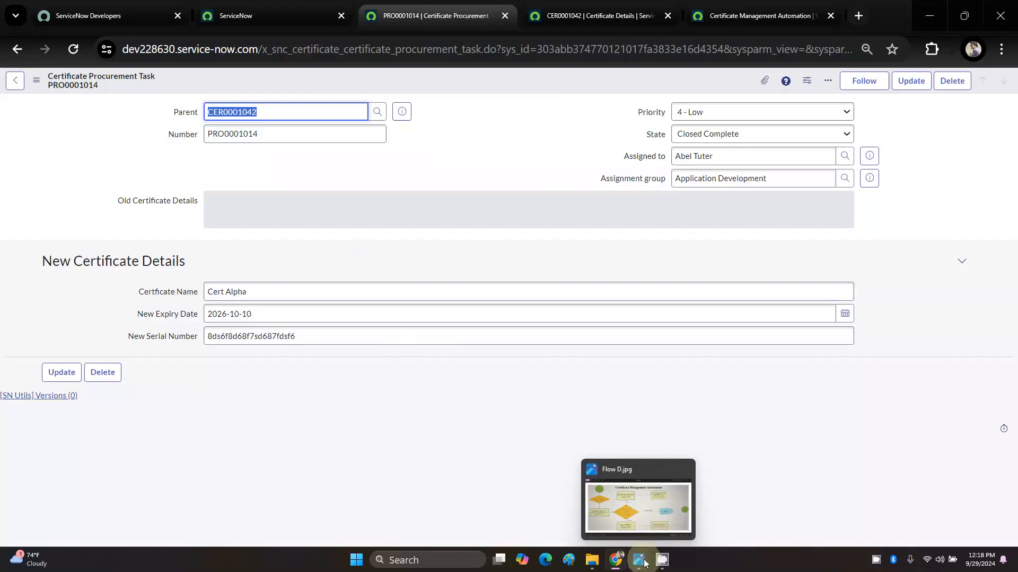
{"action": "left_click", "coordinate": [644, 504]}
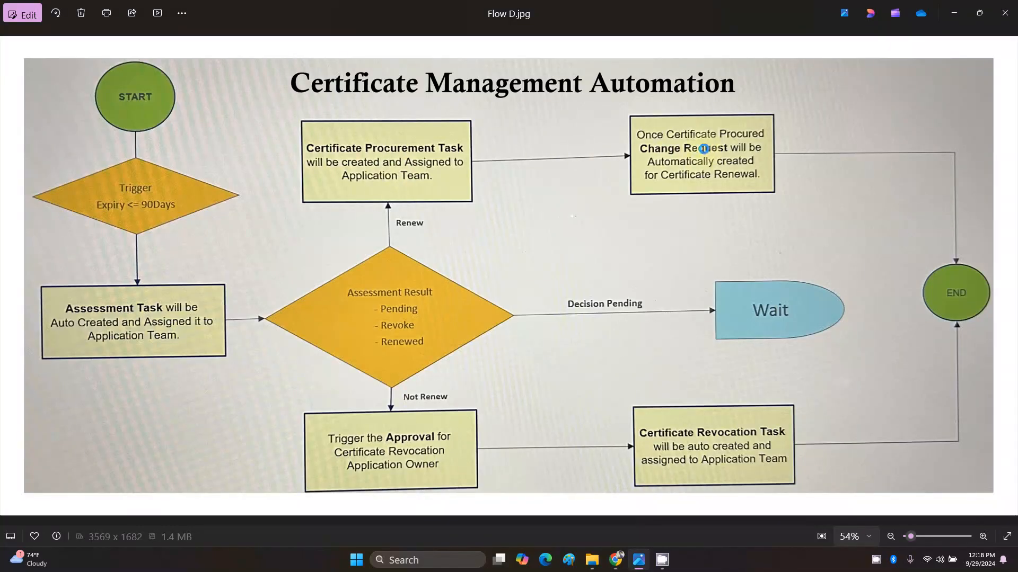
{"action": "left_click", "coordinate": [956, 13]}
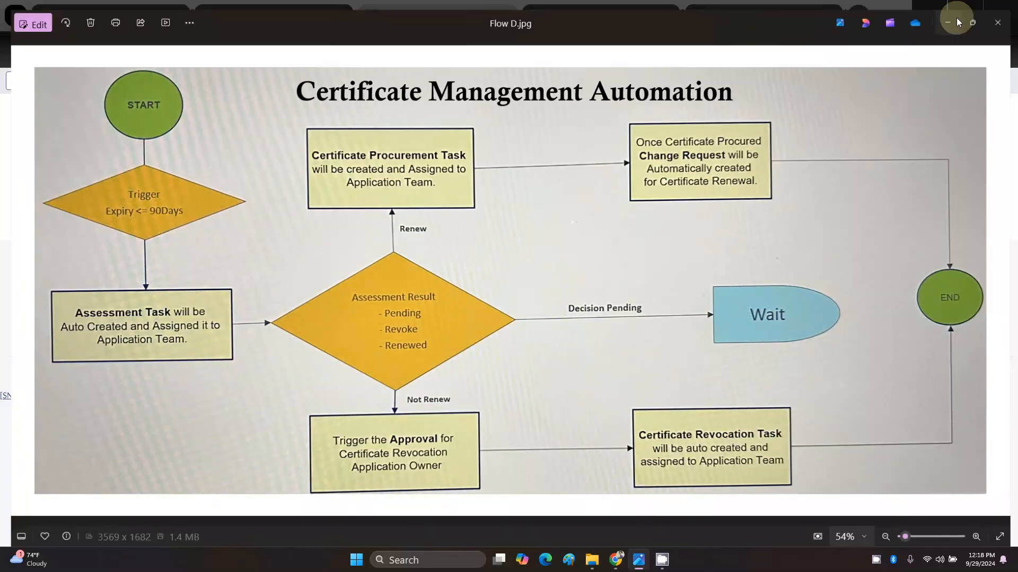
{"action": "left_click", "coordinate": [592, 392]}
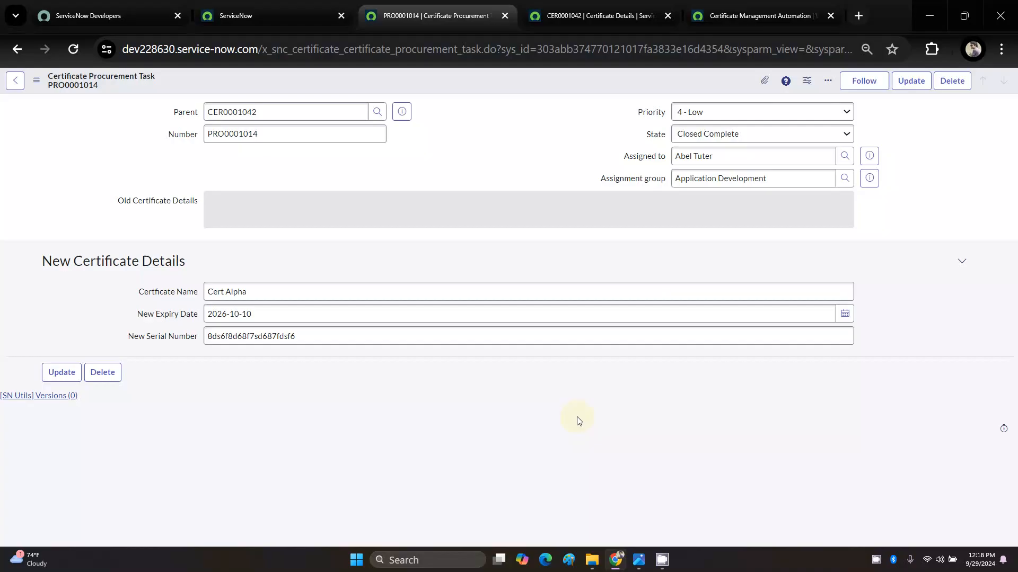
Step: Confirm Old Certificate Details is read-only and Certificate Name reads Cert Alpha
{"action": "left_click_drag", "start_coordinate": [119, 205], "coordinate": [208, 197]}
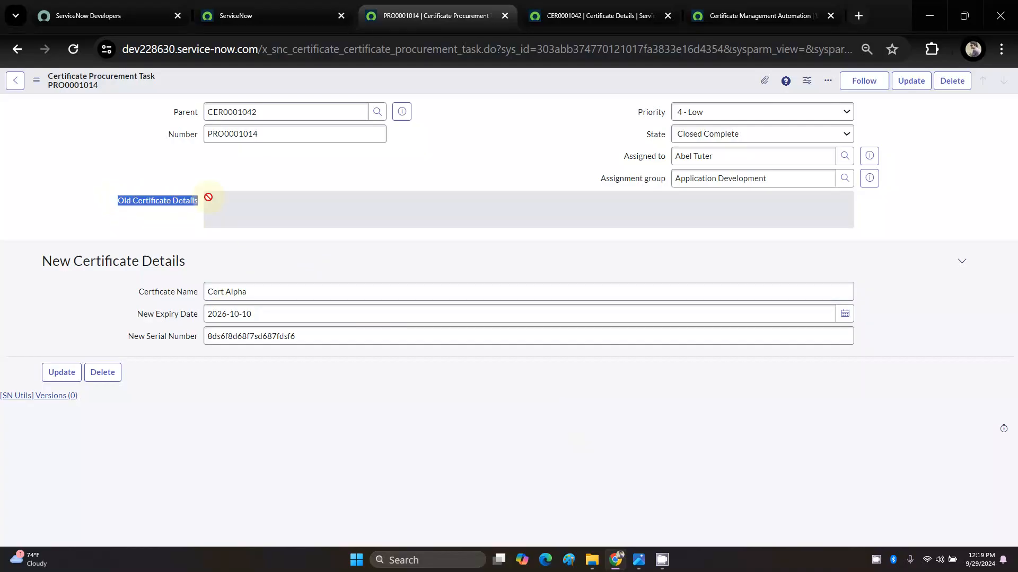
{"action": "left_click", "coordinate": [247, 207]}
{"action": "left_click_drag", "start_coordinate": [137, 297], "coordinate": [195, 293]}
{"action": "left_click", "coordinate": [257, 291]}
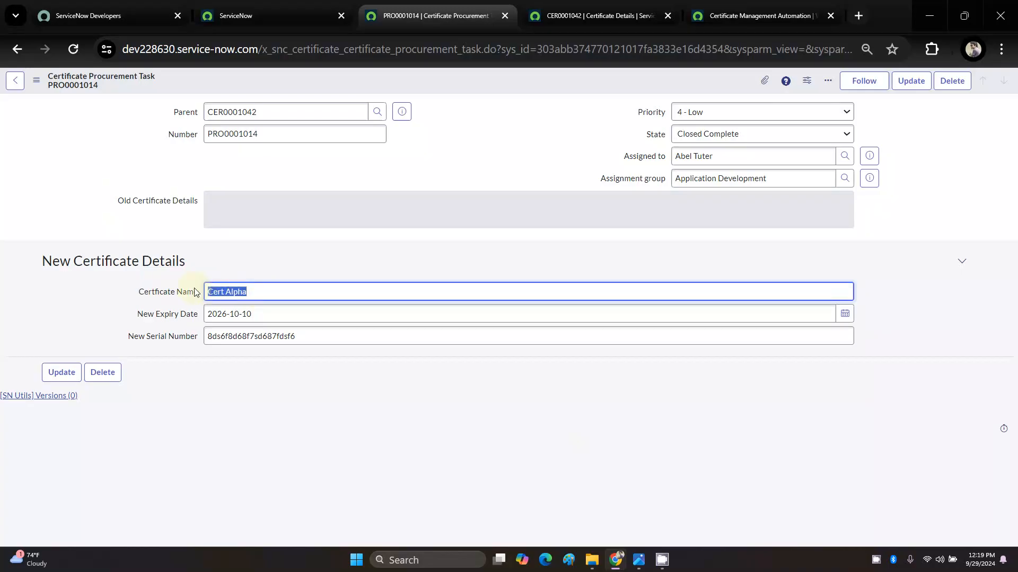
{"action": "left_click", "coordinate": [253, 291]}
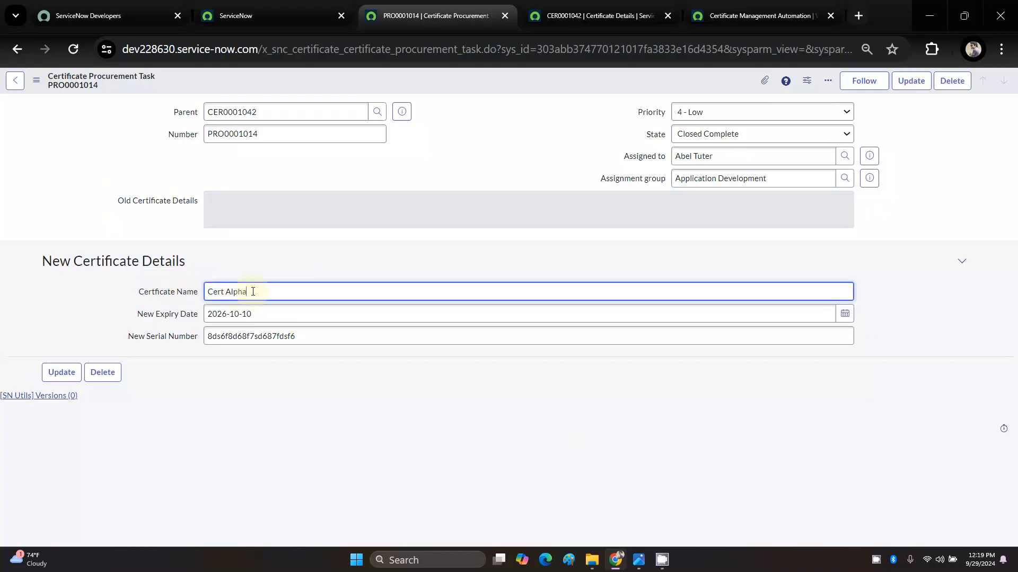
{"action": "left_click", "coordinate": [291, 263]}
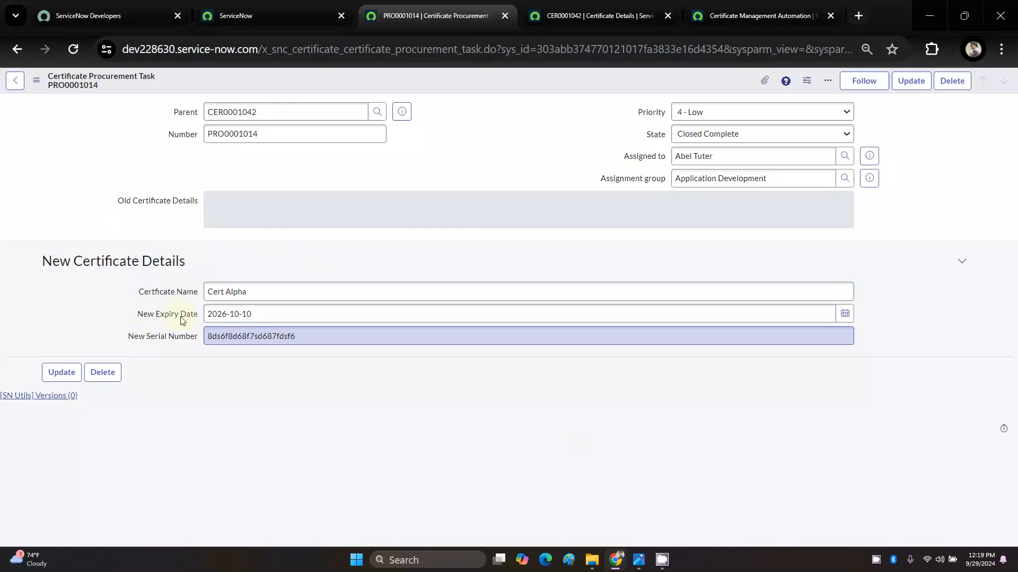
Step: Verify State is still Closed Complete and close the PRO0001014 record with Ctrl+W
{"action": "left_click", "coordinate": [702, 135]}
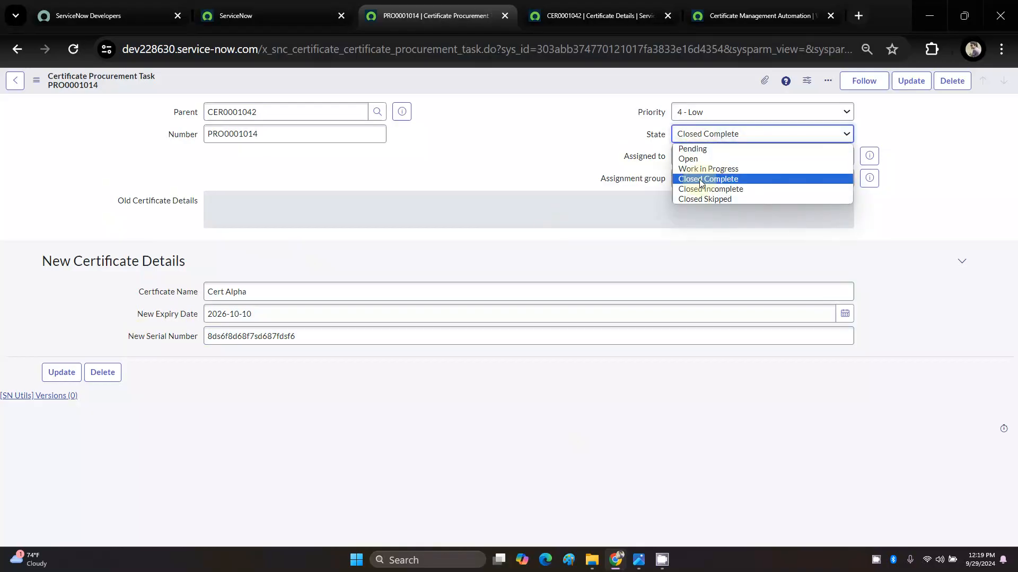
{"action": "left_click", "coordinate": [393, 201]}
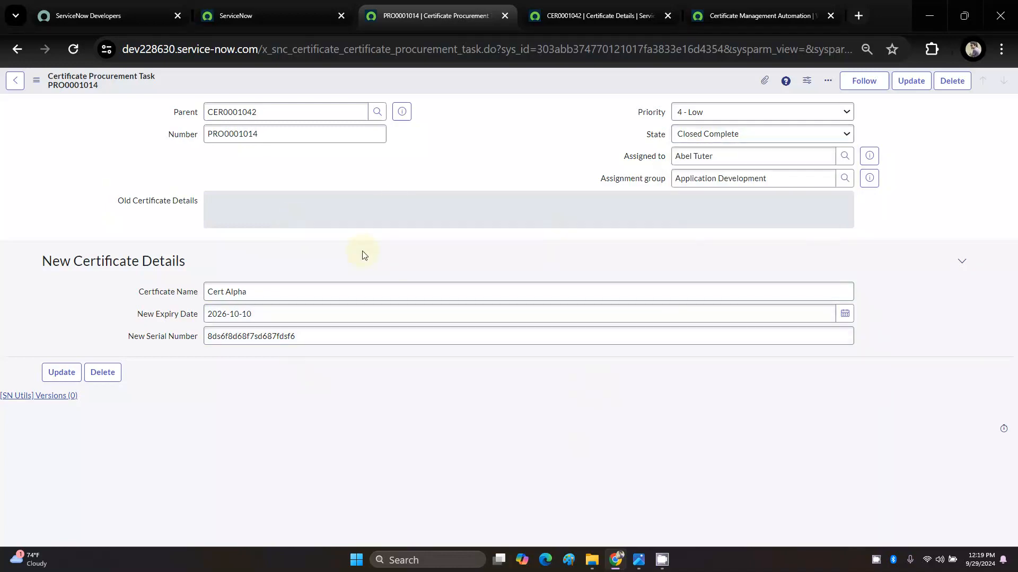
{"action": "key", "text": "ctrl+w"}
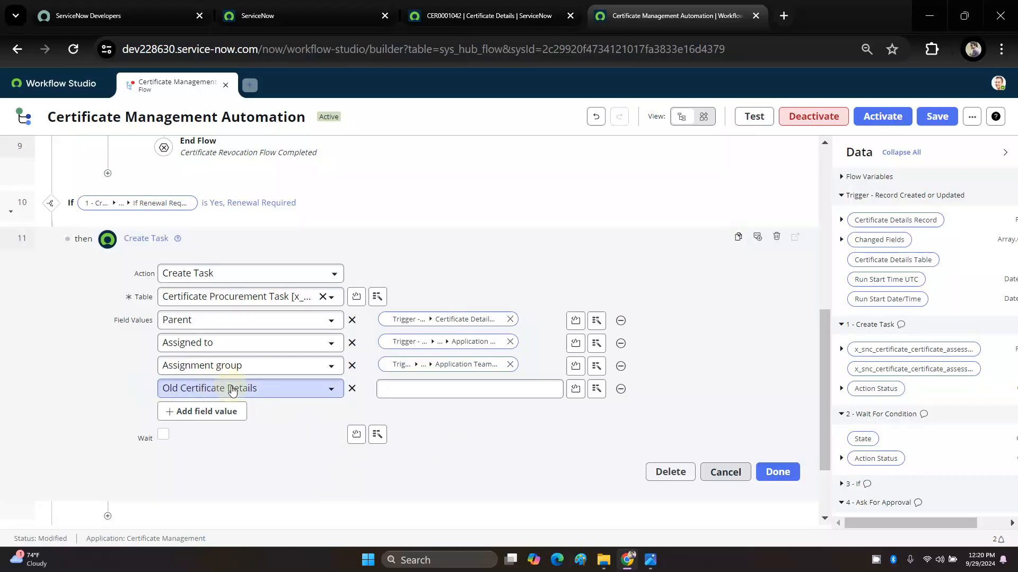
{"action": "scroll", "coordinate": [258, 409], "scroll_direction": "up", "scroll_amount": 1}
{"action": "scroll", "coordinate": [258, 413], "scroll_direction": "down", "scroll_amount": 1}
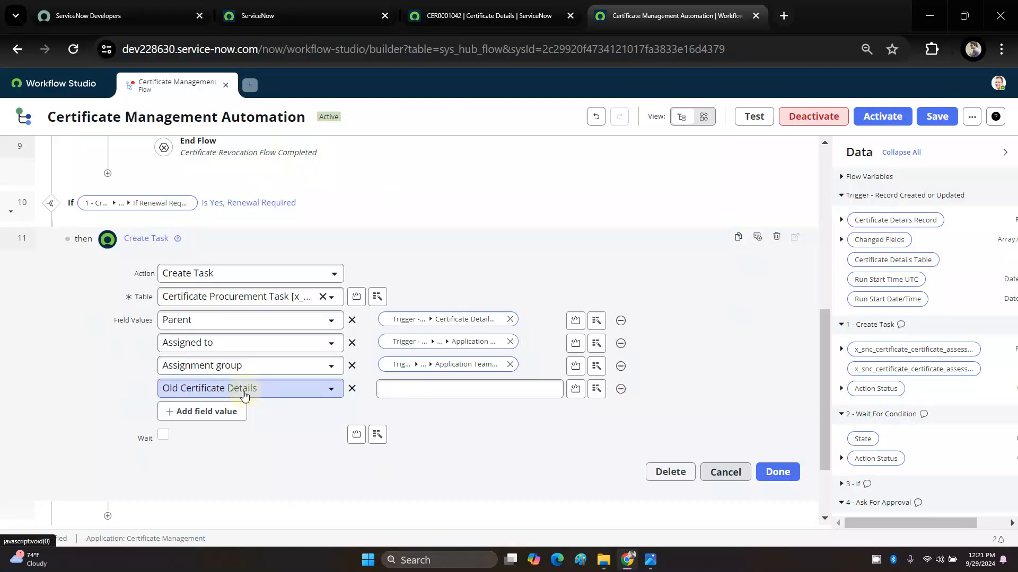
{"action": "scroll", "coordinate": [313, 401], "scroll_direction": "up", "scroll_amount": 4}
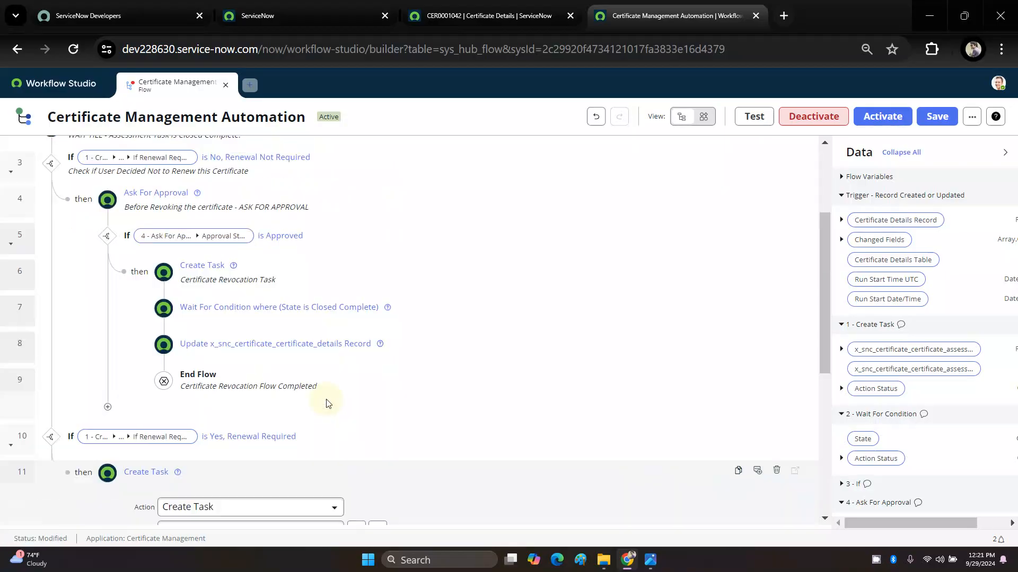
{"action": "scroll", "coordinate": [326, 403], "scroll_direction": "up", "scroll_amount": 3}
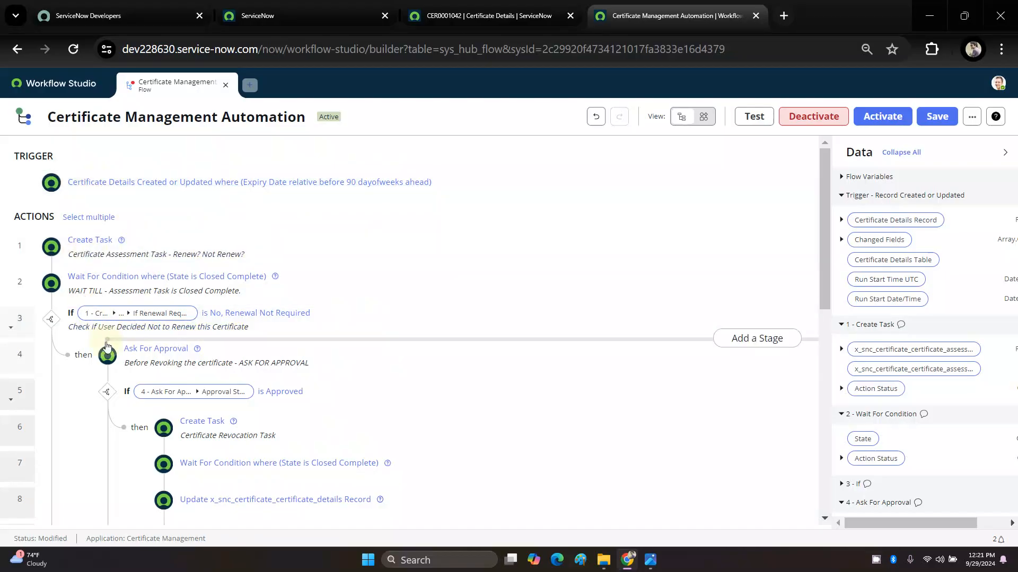
{"action": "scroll", "coordinate": [253, 392], "scroll_direction": "down", "scroll_amount": 1}
{"action": "scroll", "coordinate": [252, 392], "scroll_direction": "up", "scroll_amount": 1}
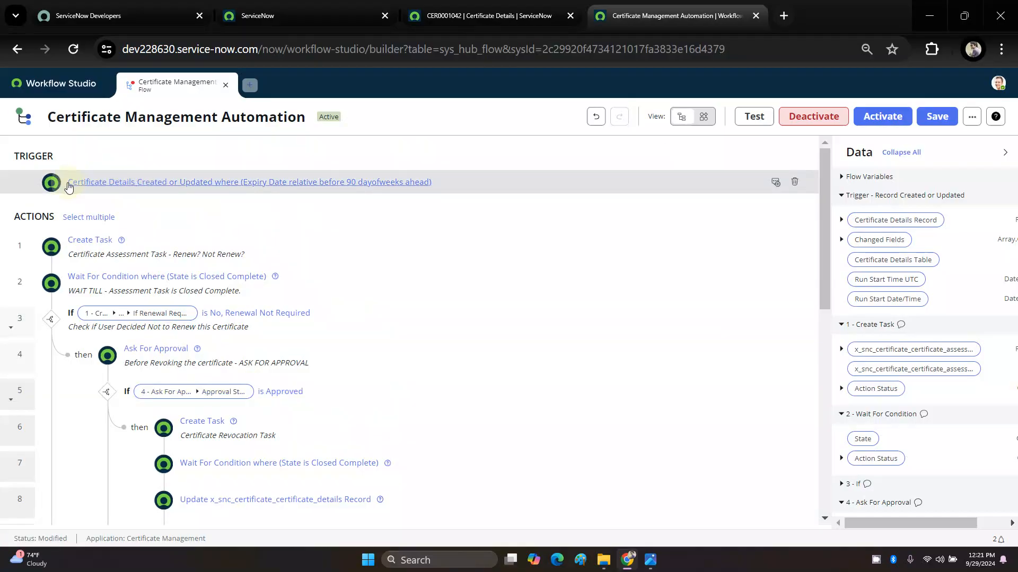
{"action": "scroll", "coordinate": [217, 332], "scroll_direction": "down", "scroll_amount": 7}
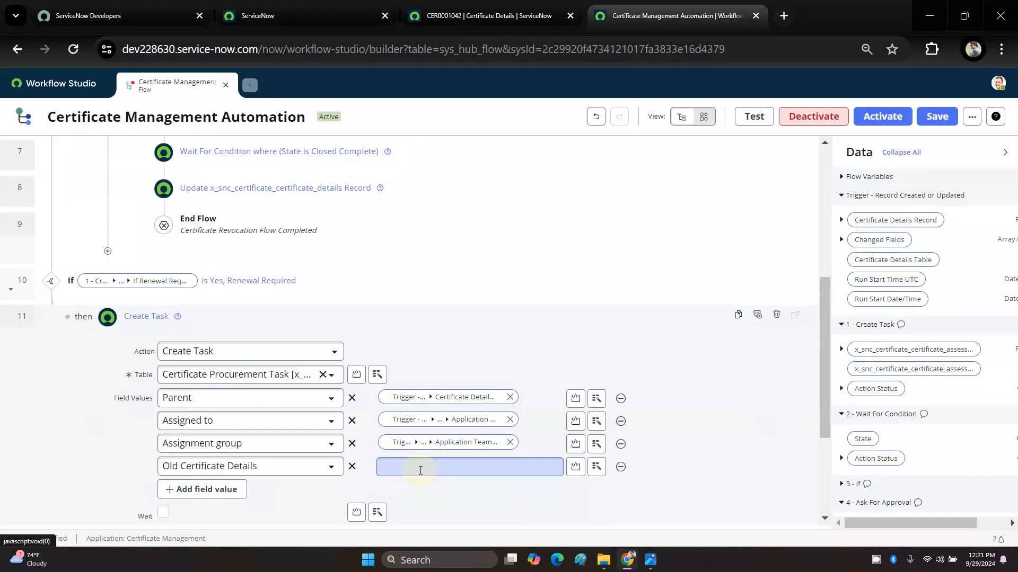
{"action": "scroll", "coordinate": [421, 471], "scroll_direction": "up", "scroll_amount": 5}
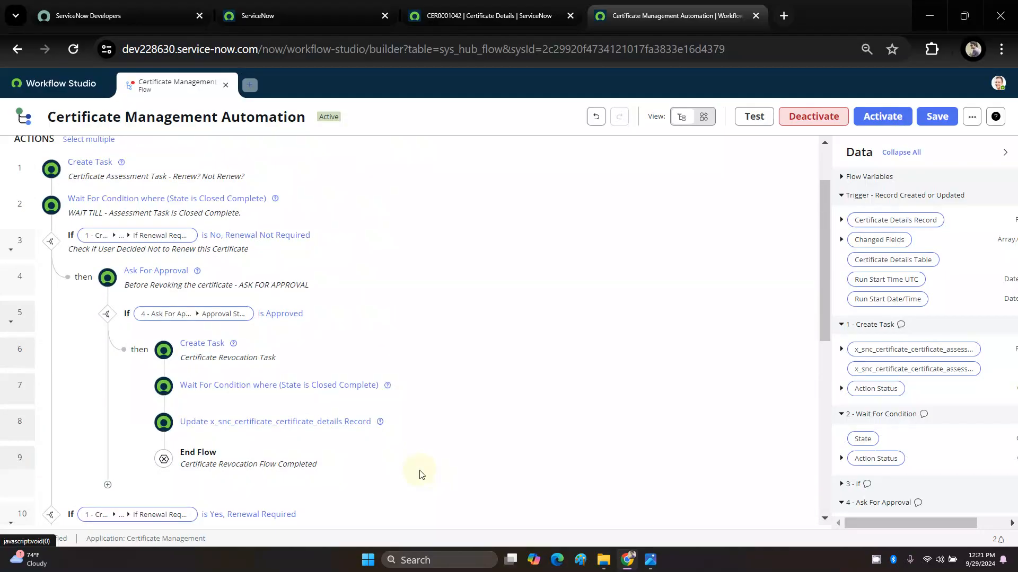
{"action": "scroll", "coordinate": [419, 425], "scroll_direction": "up", "scroll_amount": 2}
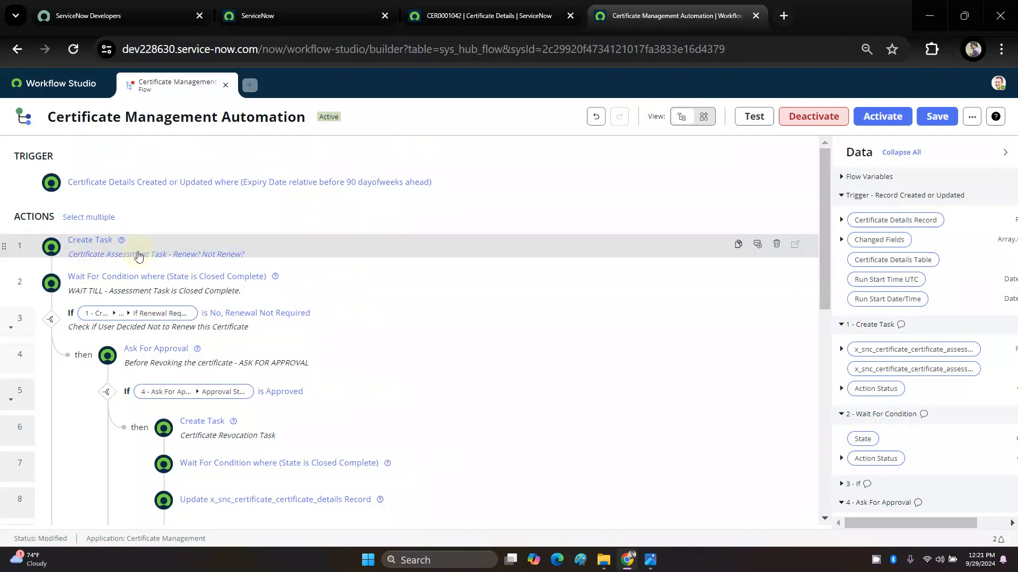
Step: Expand step 1's Create Task to review its Certificate Details template, then collapse it
{"action": "left_click", "coordinate": [79, 242]}
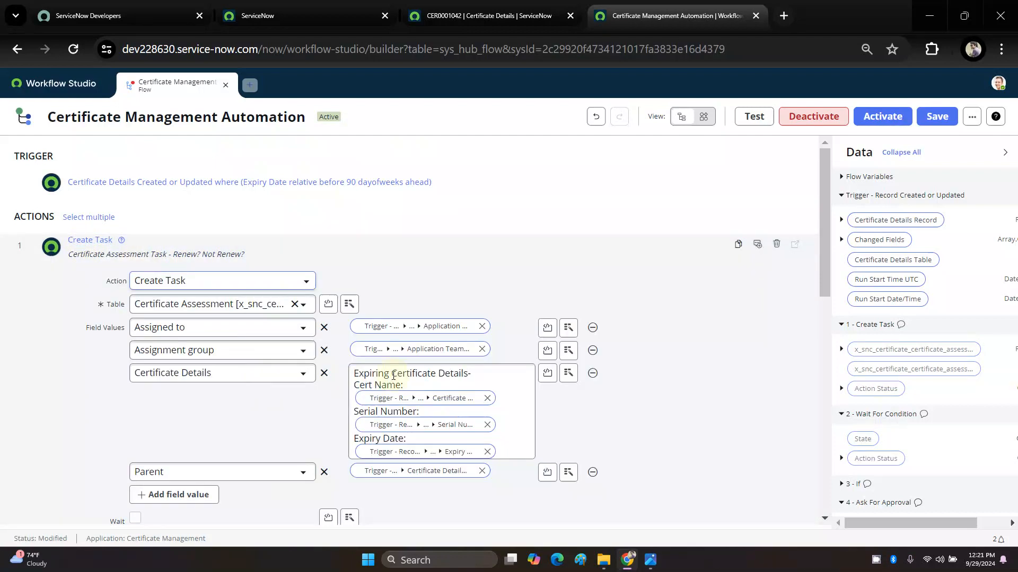
{"action": "left_click", "coordinate": [417, 408]}
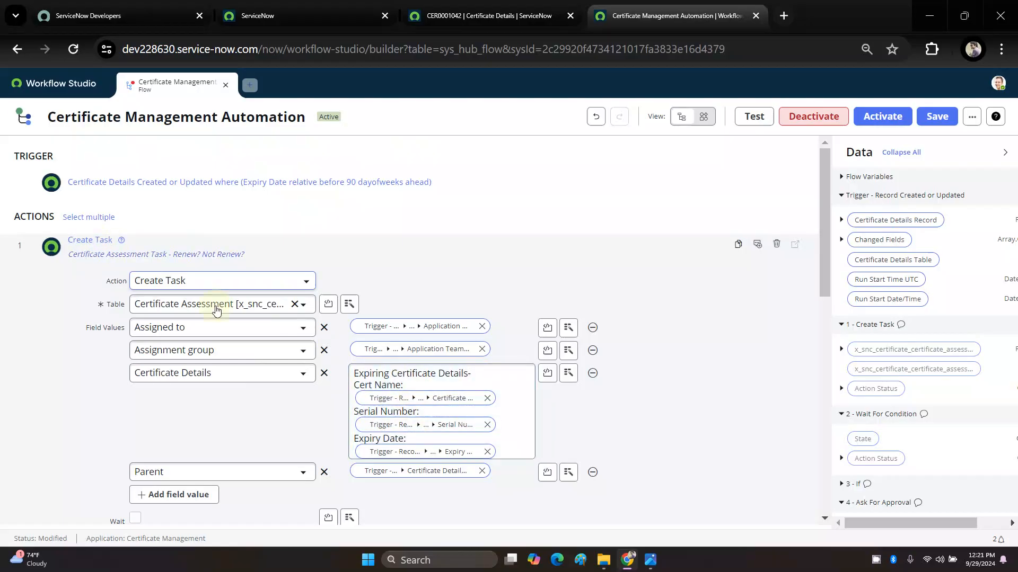
{"action": "left_click", "coordinate": [93, 255]}
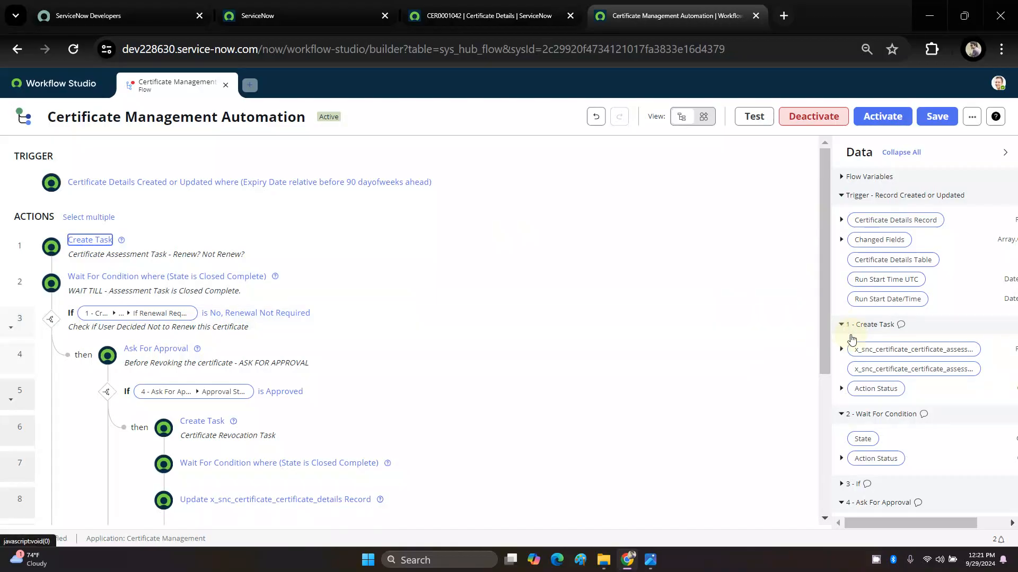
Step: Expand the assessment record's fields in the Data panel and open step 11's Create Task settings
{"action": "scroll", "coordinate": [850, 335], "scroll_direction": "down", "scroll_amount": 1}
{"action": "left_click", "coordinate": [841, 271]}
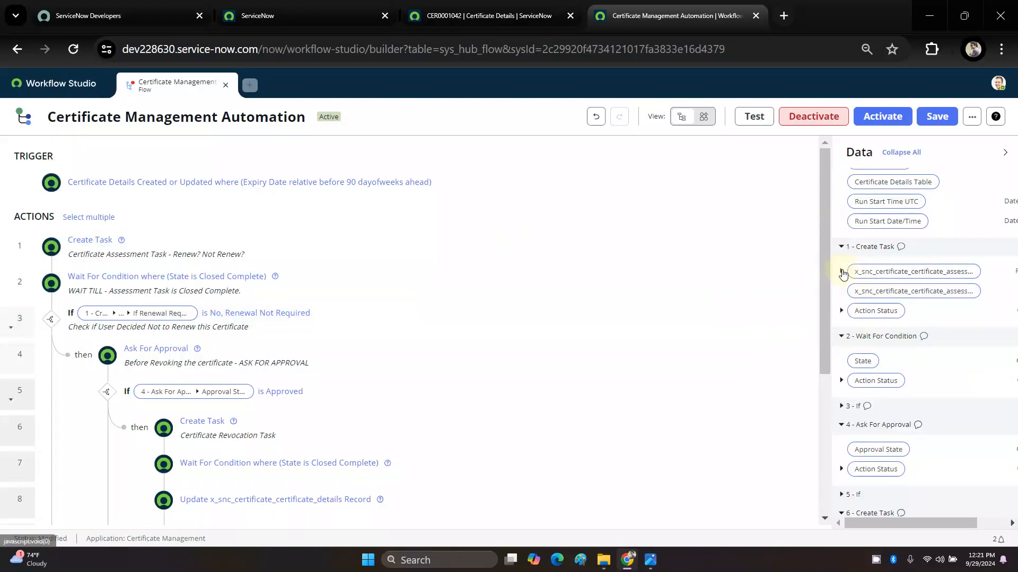
{"action": "scroll", "coordinate": [886, 327], "scroll_direction": "down", "scroll_amount": 4}
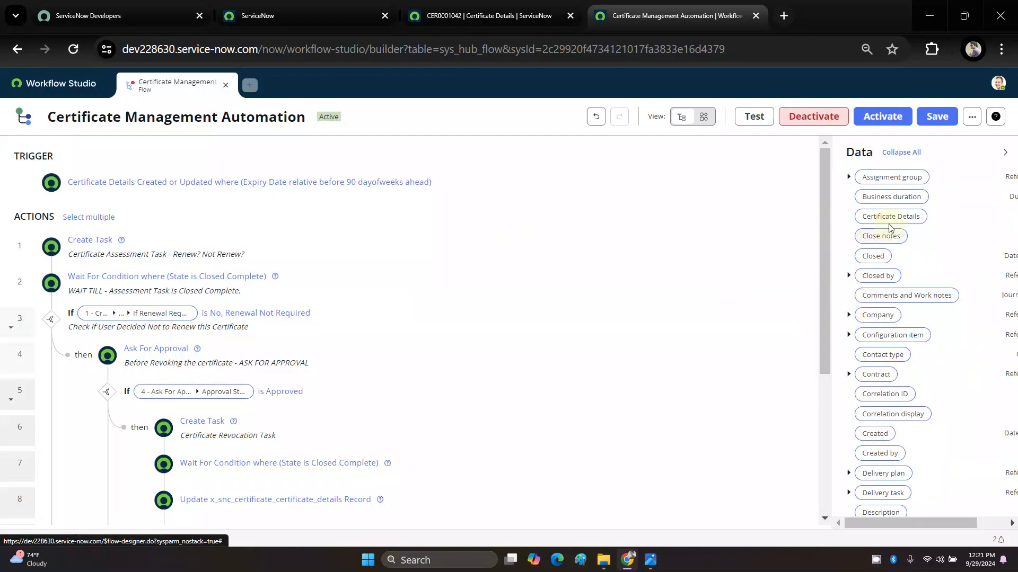
{"action": "left_click_drag", "start_coordinate": [889, 219], "coordinate": [890, 221]}
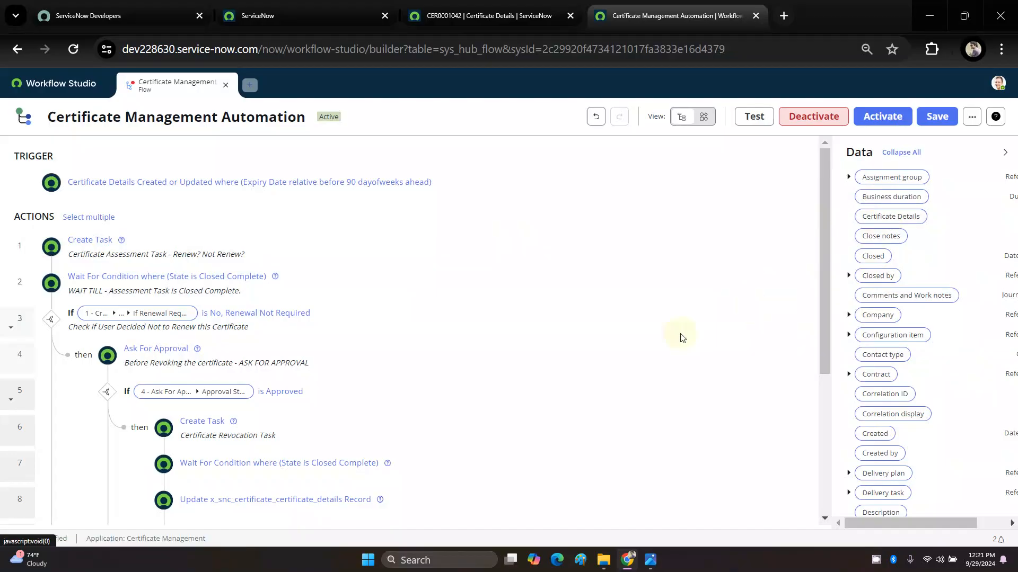
{"action": "scroll", "coordinate": [657, 342], "scroll_direction": "down", "scroll_amount": 3}
{"action": "scroll", "coordinate": [655, 341], "scroll_direction": "down", "scroll_amount": 2}
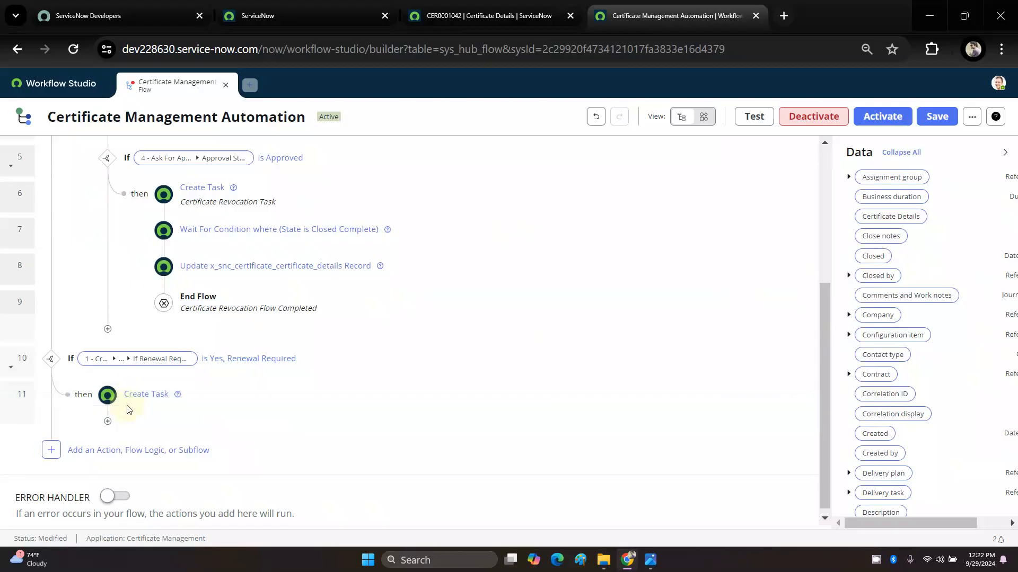
{"action": "left_click", "coordinate": [158, 393]}
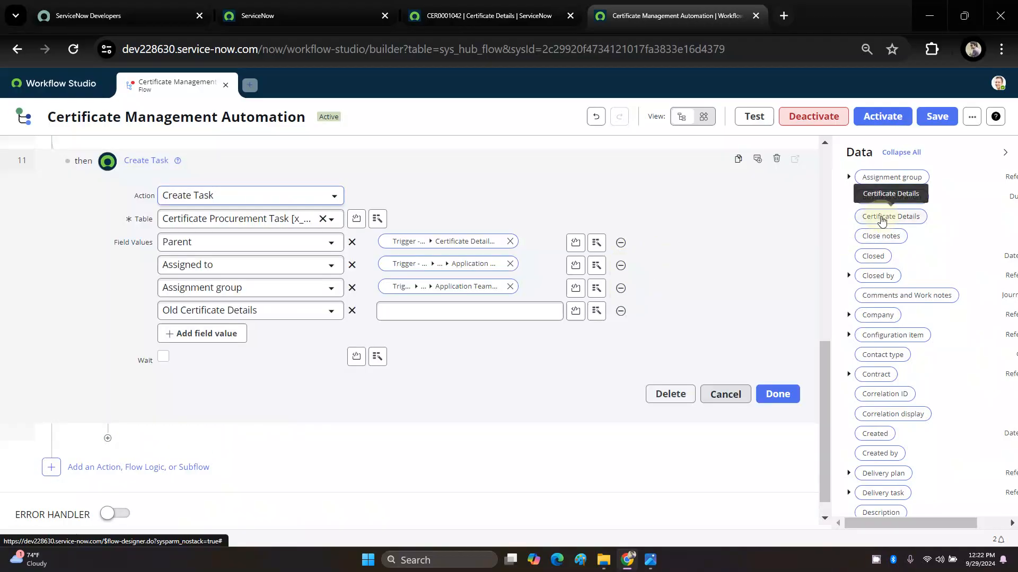
Step: Map step 1's Certificate Details pill into Old Certificate Details, finish editing, and switch to CER0001042
{"action": "left_click_drag", "start_coordinate": [881, 220], "coordinate": [458, 315]}
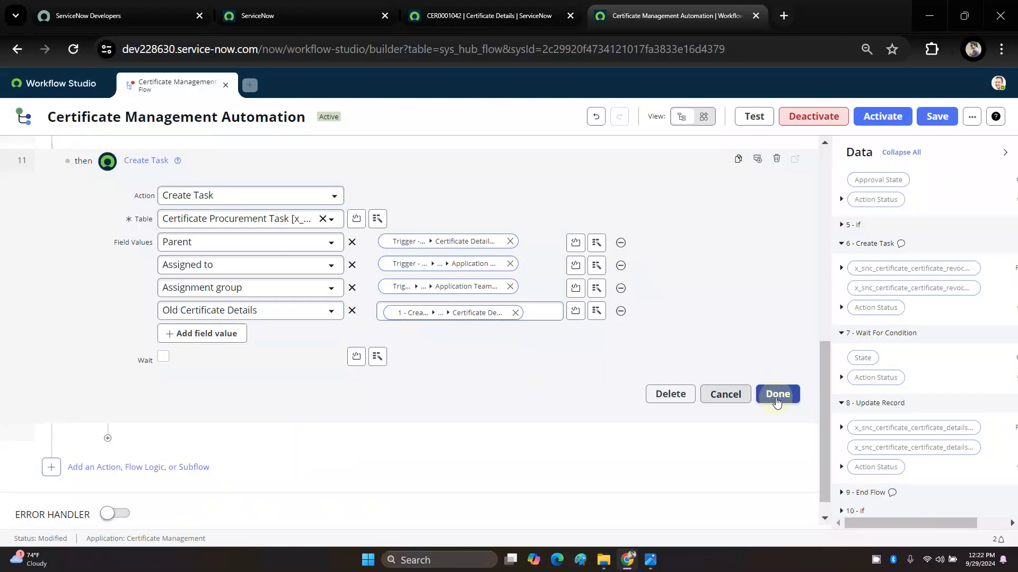
{"action": "left_click", "coordinate": [777, 394]}
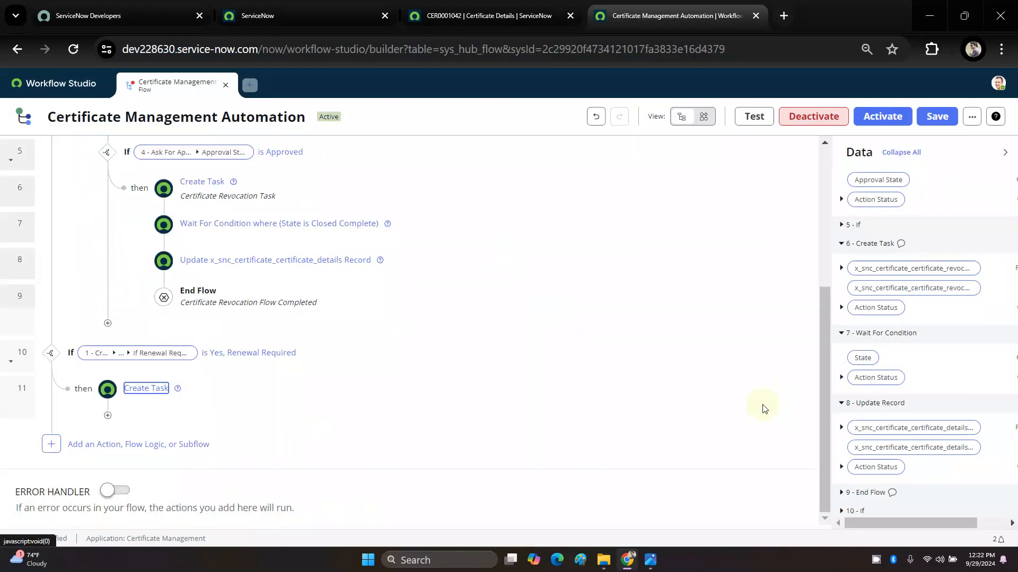
{"action": "scroll", "coordinate": [497, 435], "scroll_direction": "up", "scroll_amount": 2}
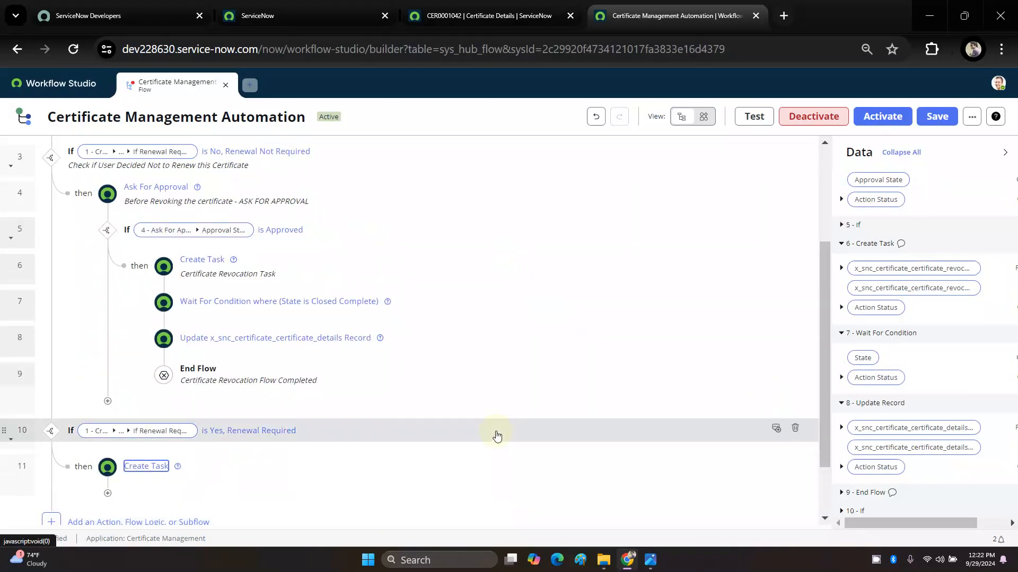
{"action": "left_click", "coordinate": [463, 16]}
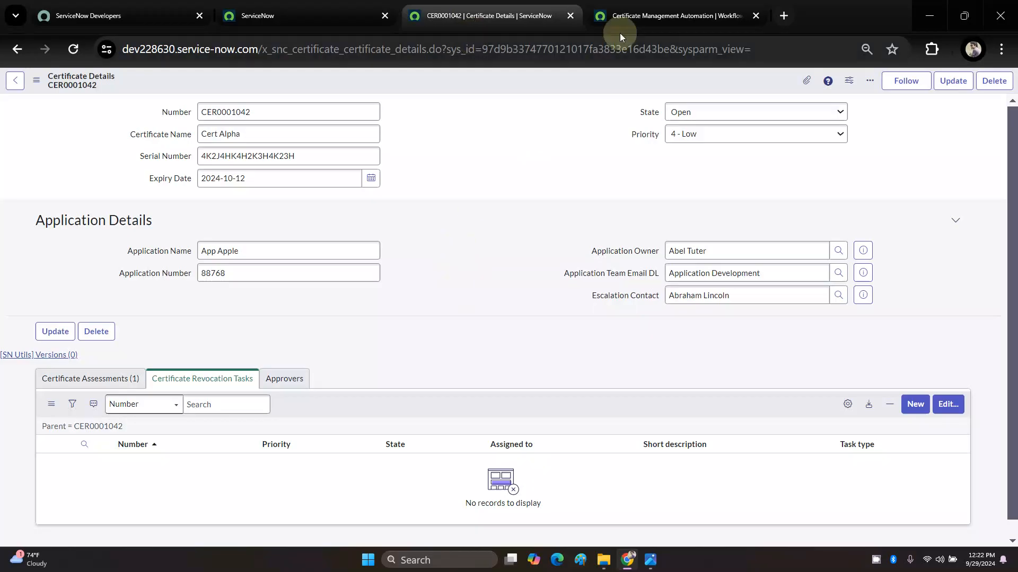
Step: Open a blank Certificate Procurement Task form (PRO0001015) from Favorites in a new tab, then return to the flow
{"action": "left_click", "coordinate": [628, 20]}
{"action": "left_click", "coordinate": [490, 16]}
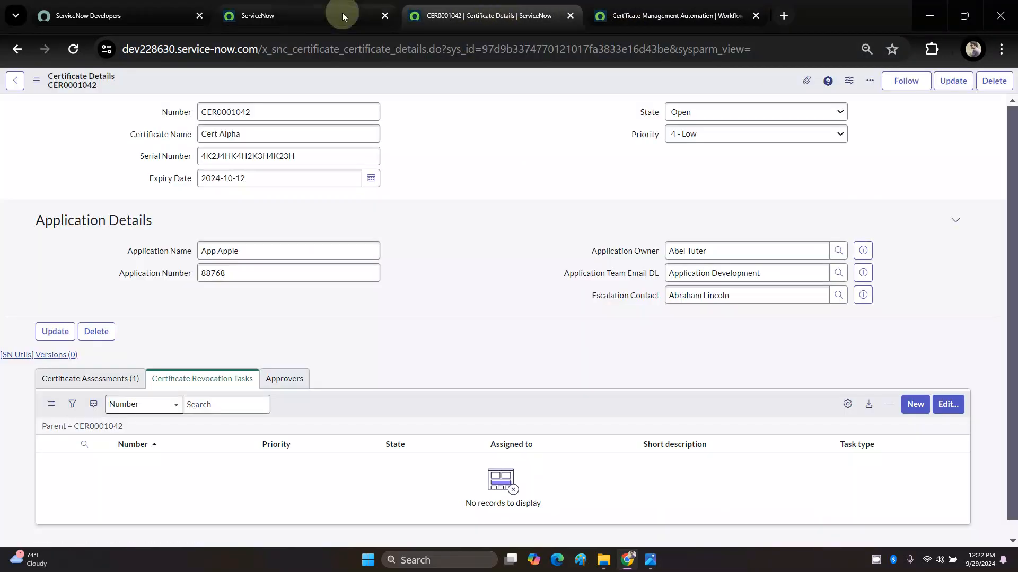
{"action": "left_click", "coordinate": [291, 12]}
{"action": "left_click", "coordinate": [164, 83]}
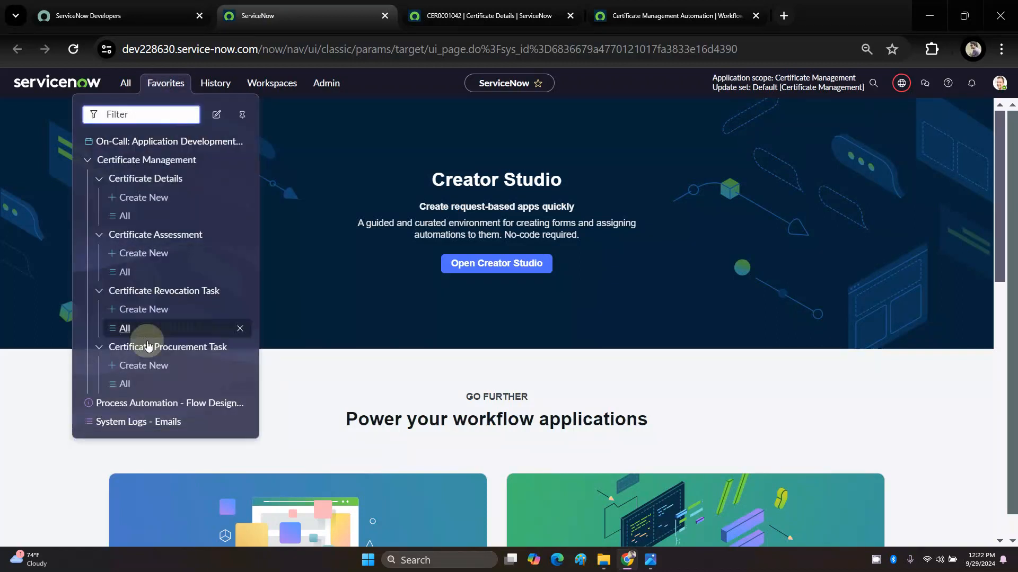
{"action": "middle_click", "coordinate": [144, 365]}
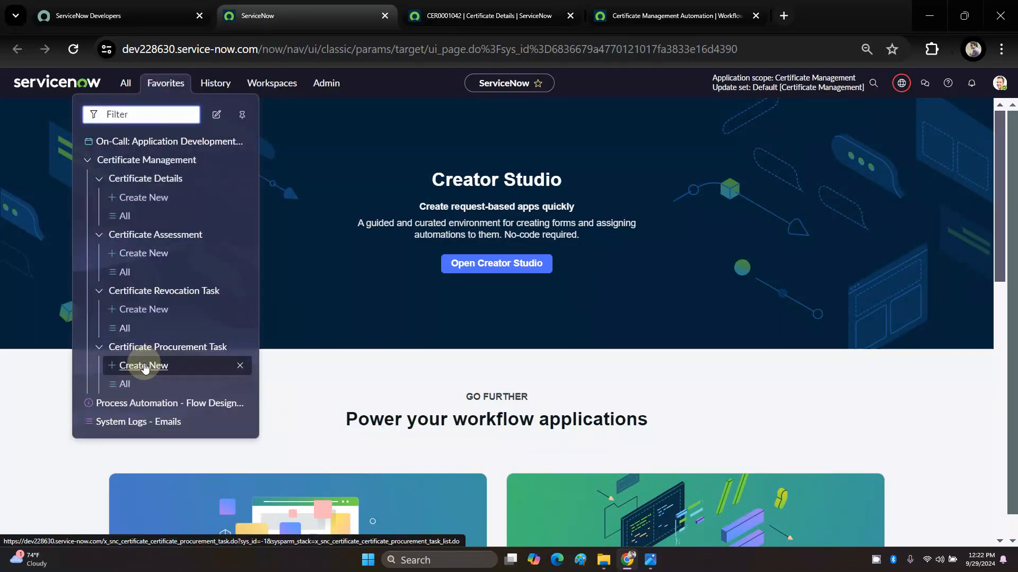
{"action": "left_click", "coordinate": [439, 14]}
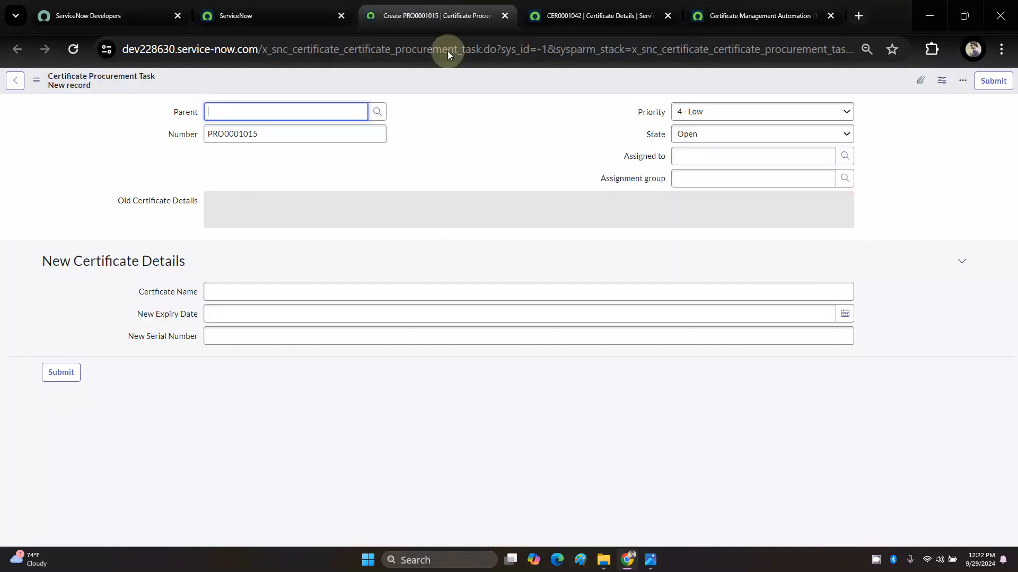
{"action": "left_click", "coordinate": [199, 293]}
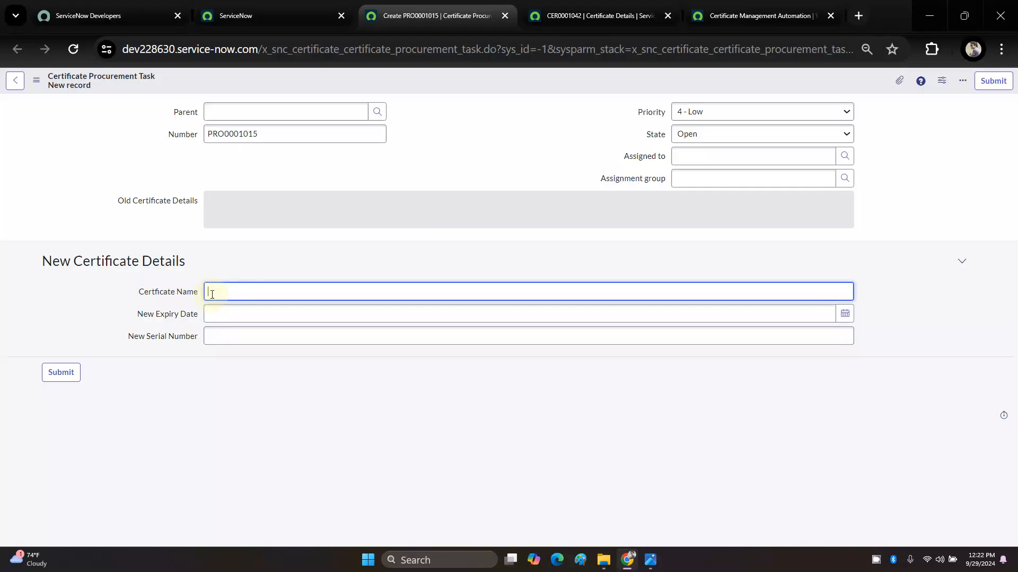
{"action": "left_click", "coordinate": [750, 15]}
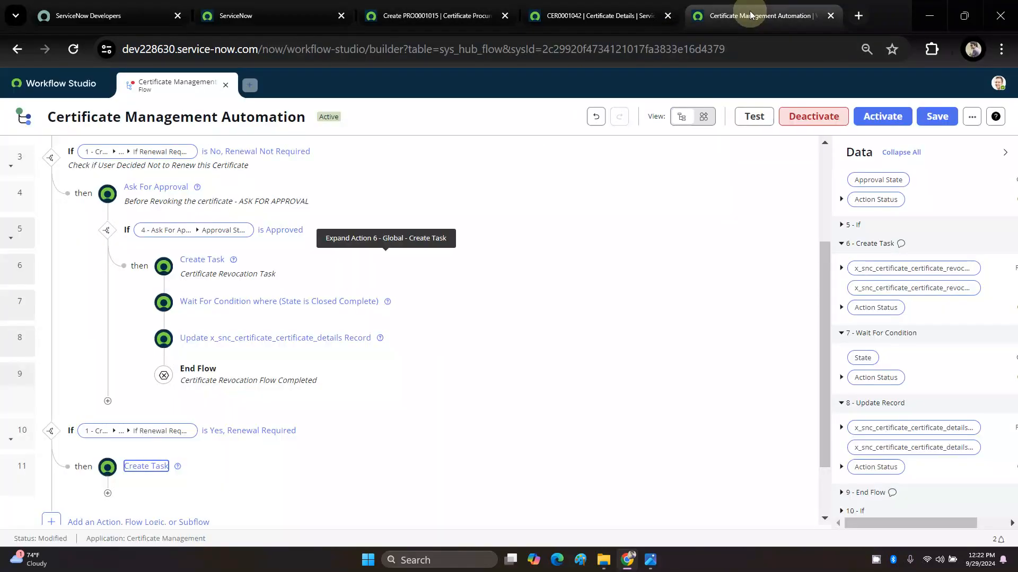
Step: Reopen step 11's Create Task settings and add another field mapping row
{"action": "scroll", "coordinate": [273, 357], "scroll_direction": "down", "scroll_amount": 2}
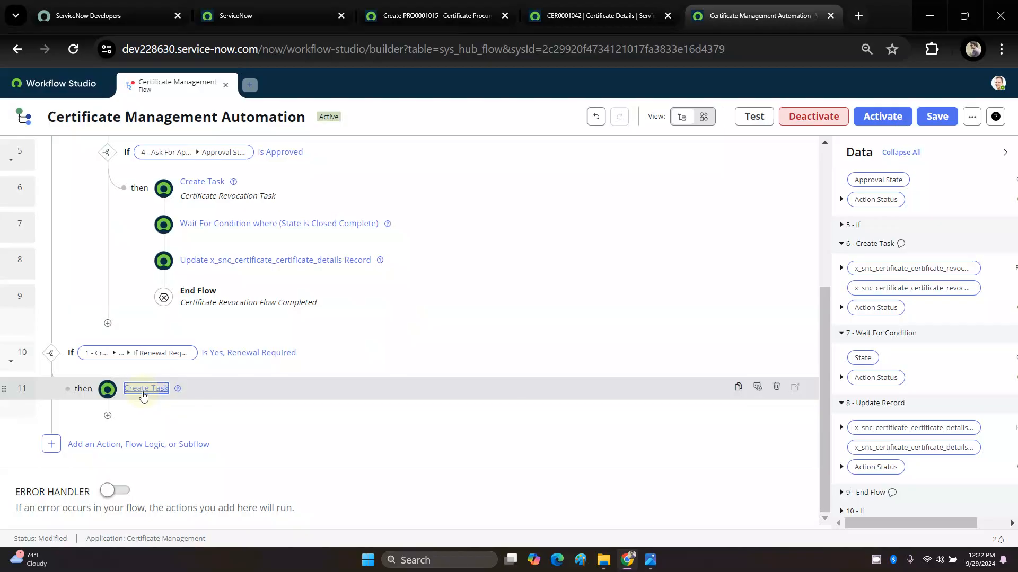
{"action": "left_click", "coordinate": [144, 391]}
{"action": "scroll", "coordinate": [141, 390], "scroll_direction": "down", "scroll_amount": 4}
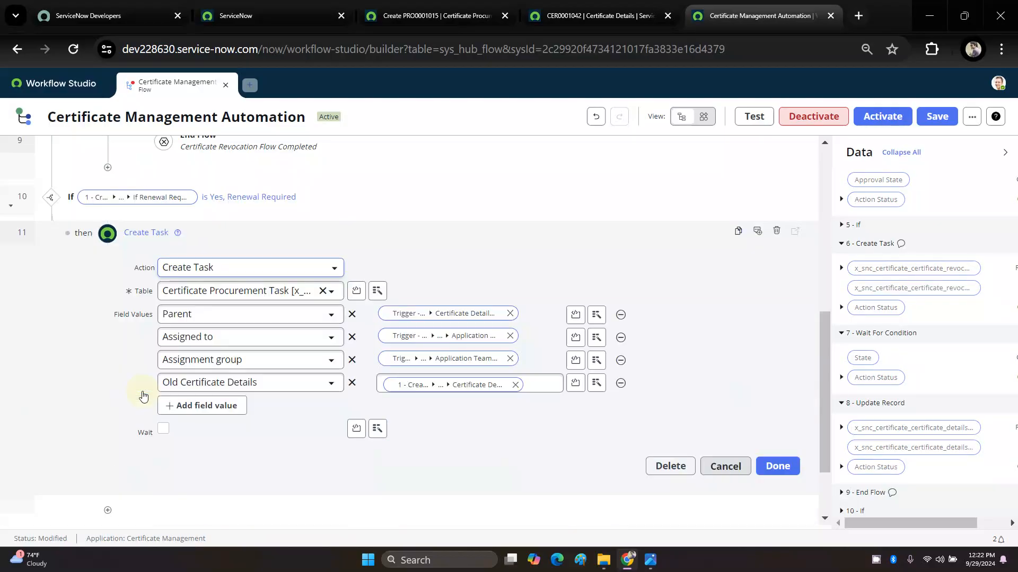
{"action": "scroll", "coordinate": [233, 371], "scroll_direction": "down", "scroll_amount": 2}
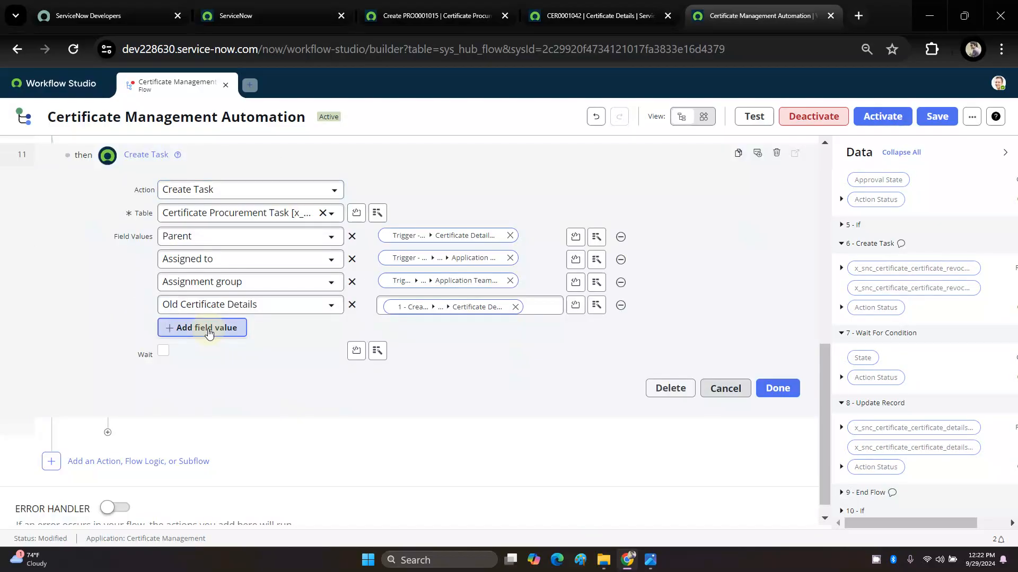
{"action": "left_click", "coordinate": [207, 329]}
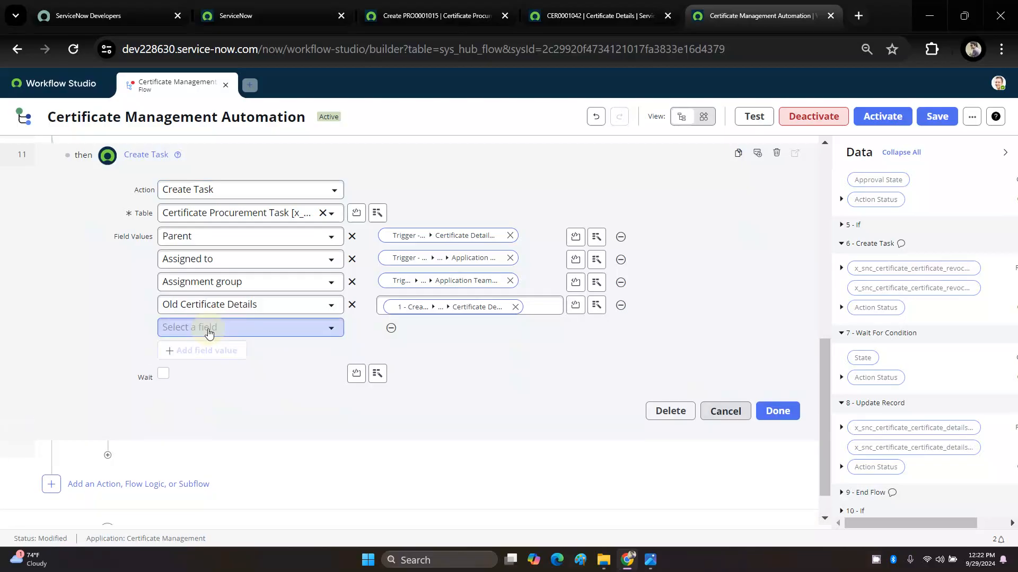
{"action": "left_click", "coordinate": [568, 16]}
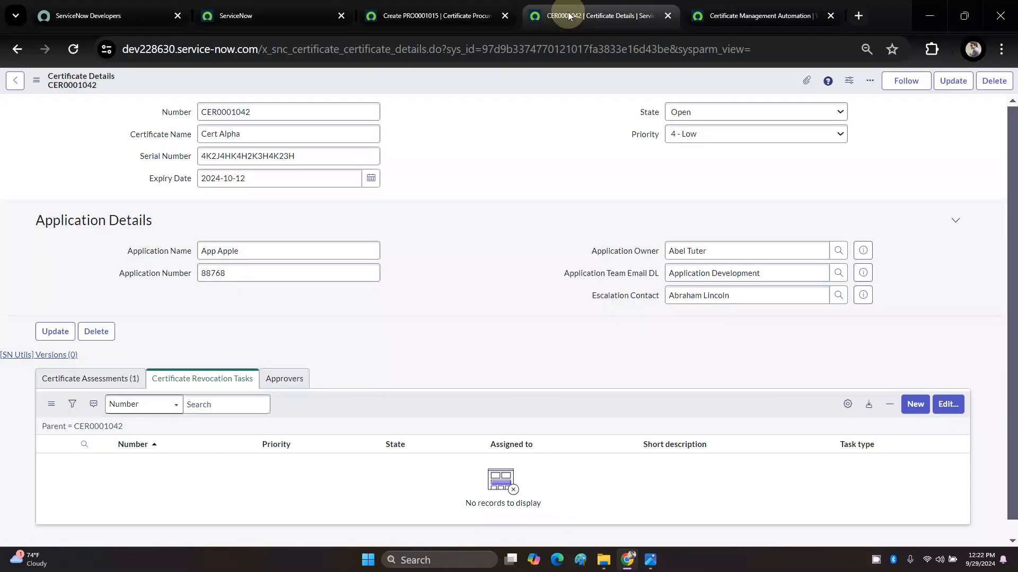
{"action": "left_click", "coordinate": [759, 8]}
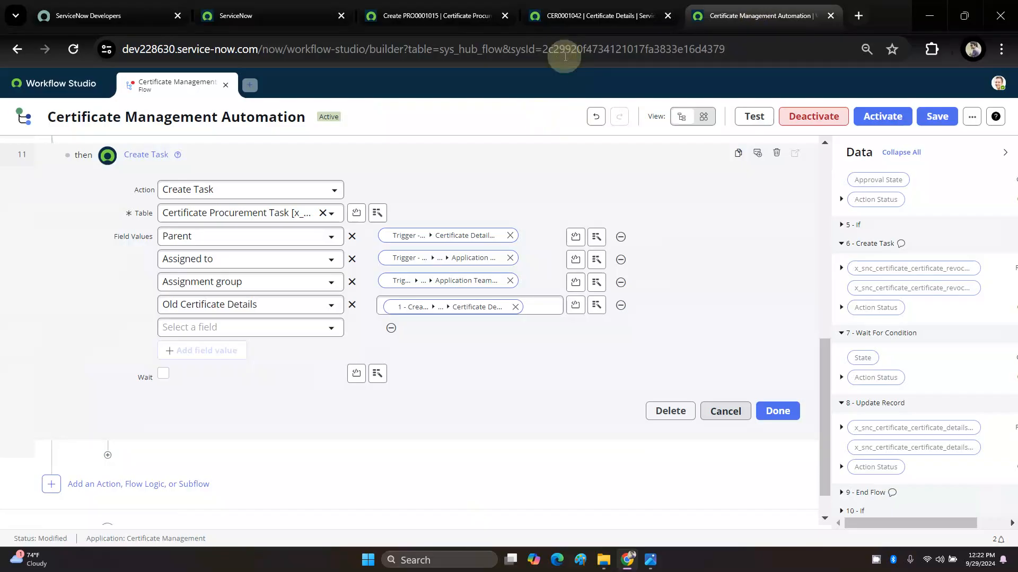
{"action": "left_click", "coordinate": [616, 8]}
{"action": "left_click", "coordinate": [461, 8]}
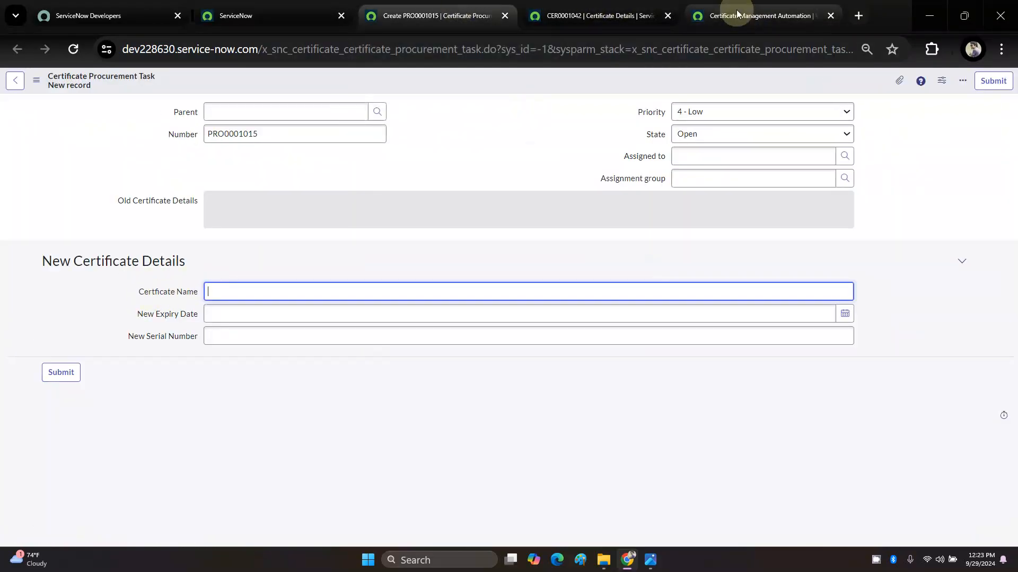
{"action": "left_click", "coordinate": [758, 16]}
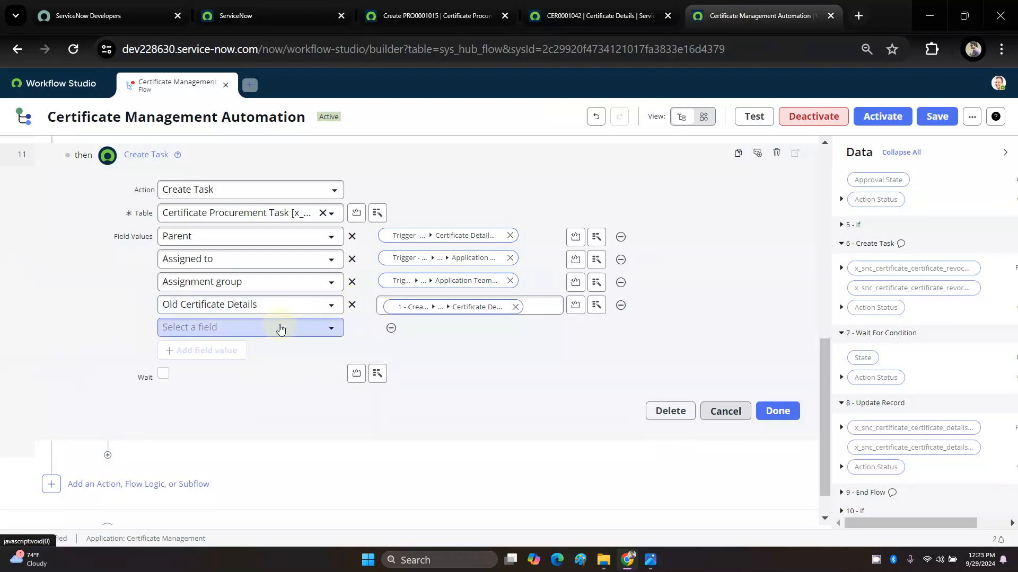
Step: Map the row's Certificate Name to the trigger Certificate Details Record's Certificate Name pill and confirm
{"action": "left_click", "coordinate": [281, 328]}
{"action": "type", "text": "cert"}
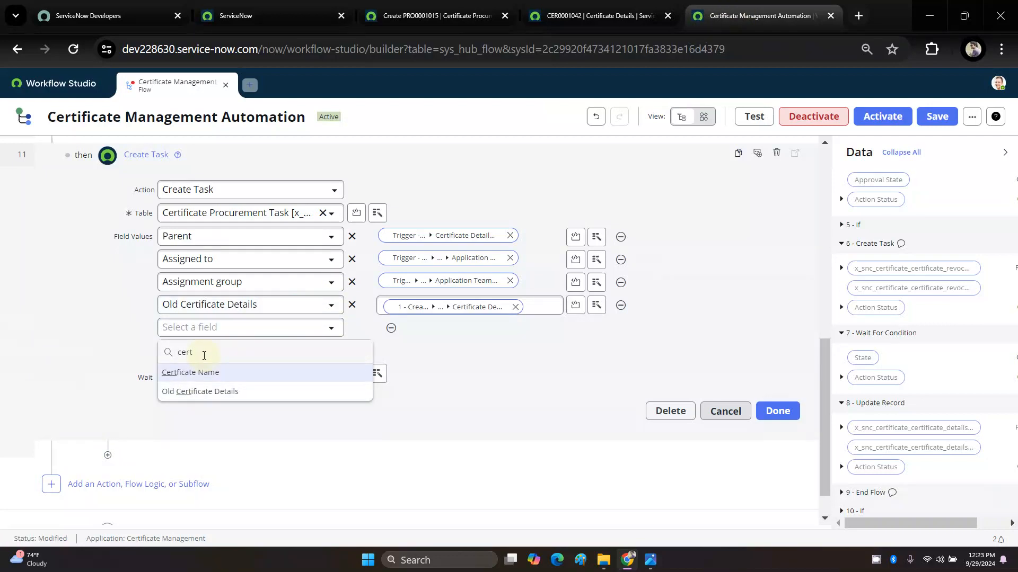
{"action": "key", "text": "BackSpace"}
{"action": "key", "text": "BackSpace"}
{"action": "key", "text": "BackSpace"}
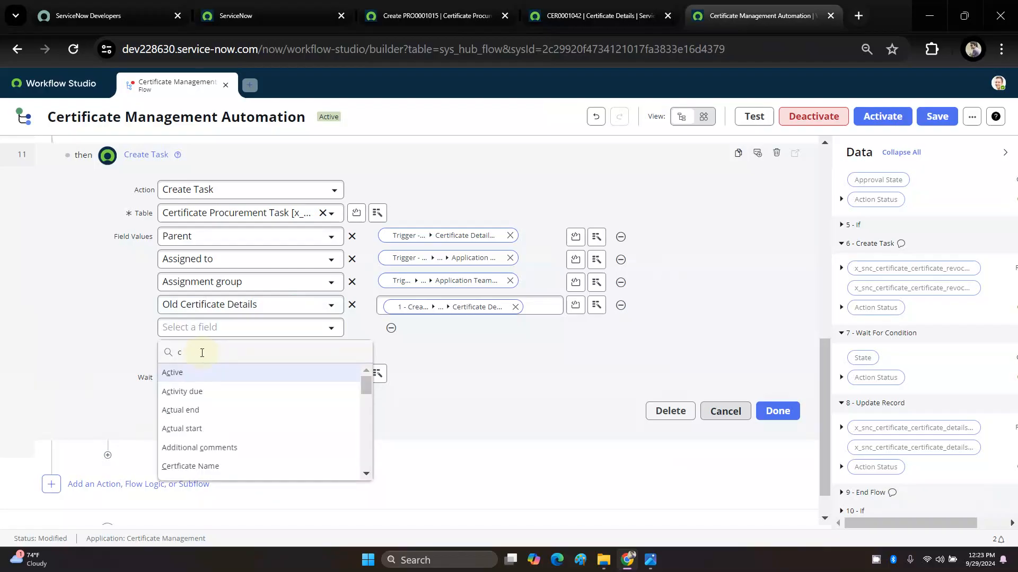
{"action": "key", "text": "BackSpace"}
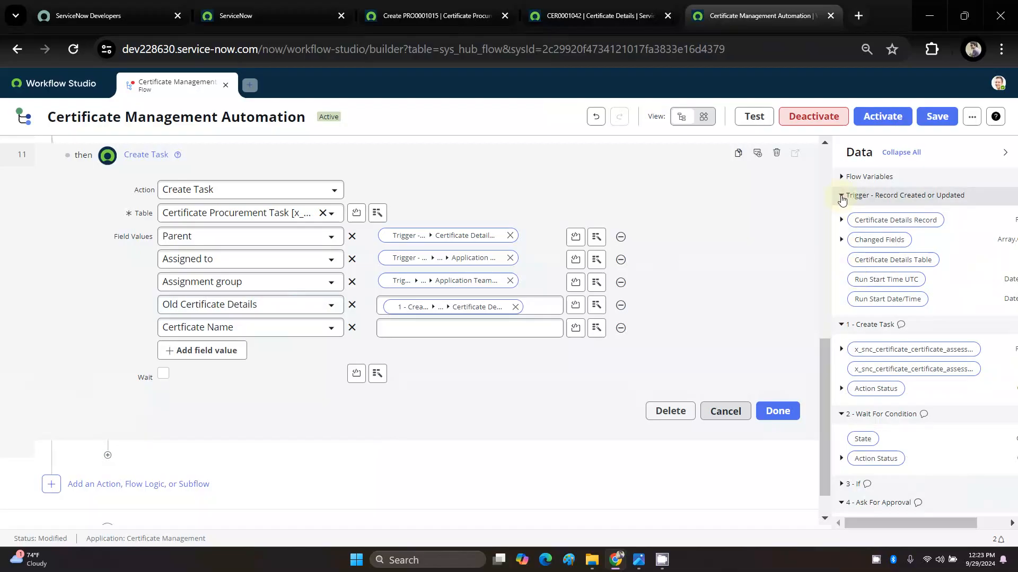
{"action": "left_click", "coordinate": [841, 220]}
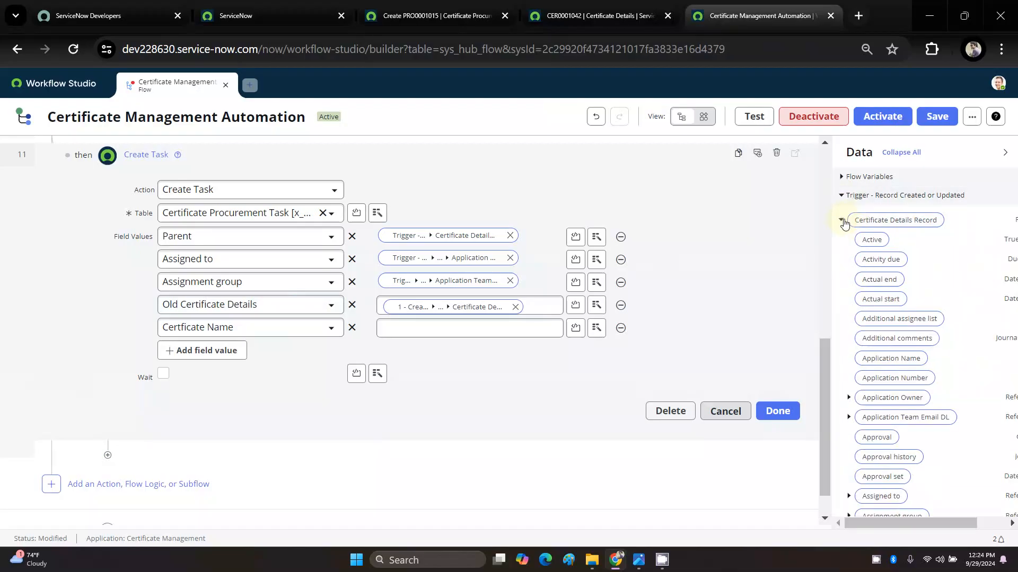
{"action": "scroll", "coordinate": [883, 319], "scroll_direction": "down", "scroll_amount": 3}
{"action": "scroll", "coordinate": [883, 319], "scroll_direction": "down", "scroll_amount": 3}
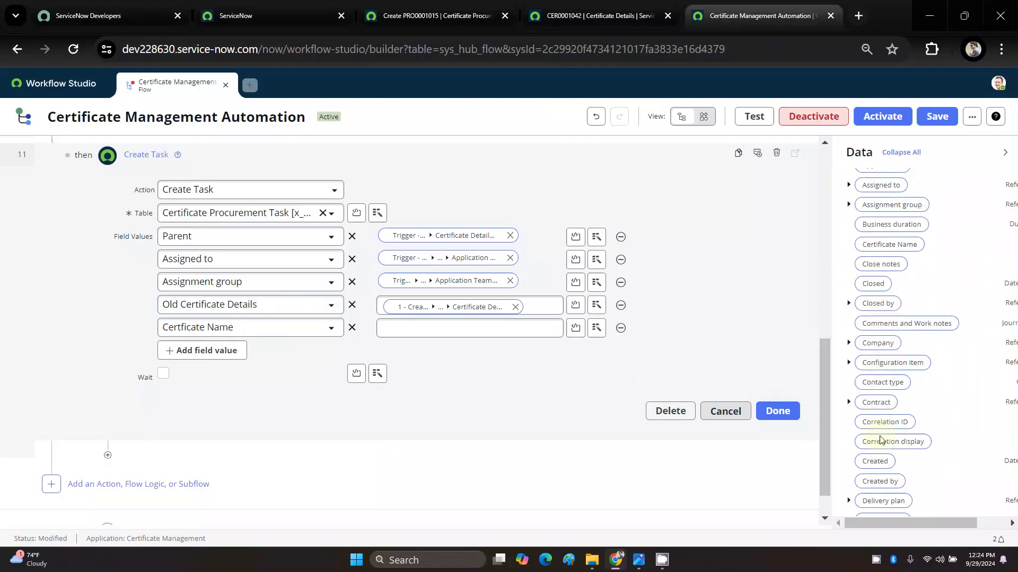
{"action": "scroll", "coordinate": [879, 445], "scroll_direction": "down", "scroll_amount": 2}
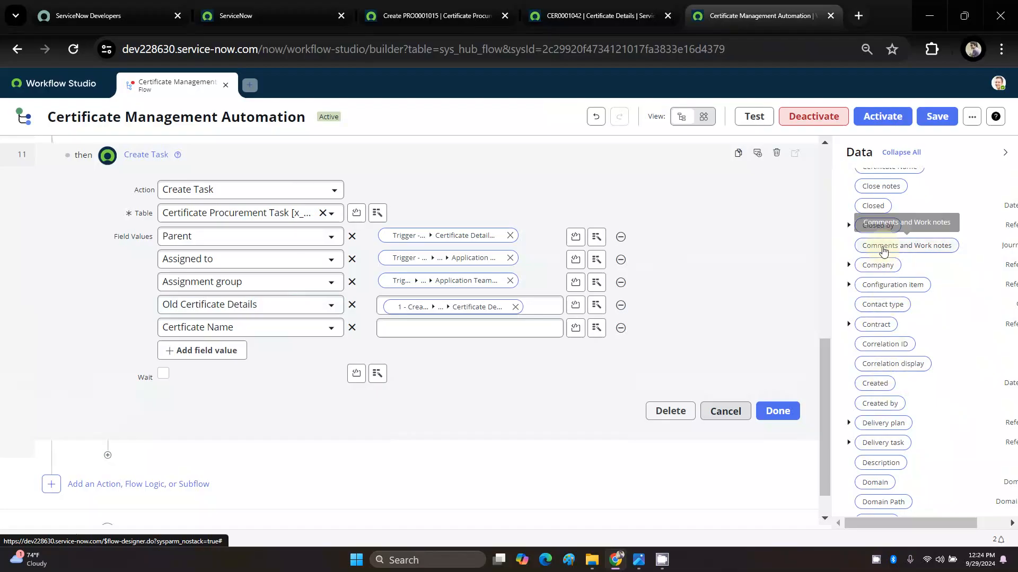
{"action": "scroll", "coordinate": [882, 251], "scroll_direction": "up", "scroll_amount": 2}
{"action": "left_click_drag", "start_coordinate": [880, 245], "coordinate": [466, 332]}
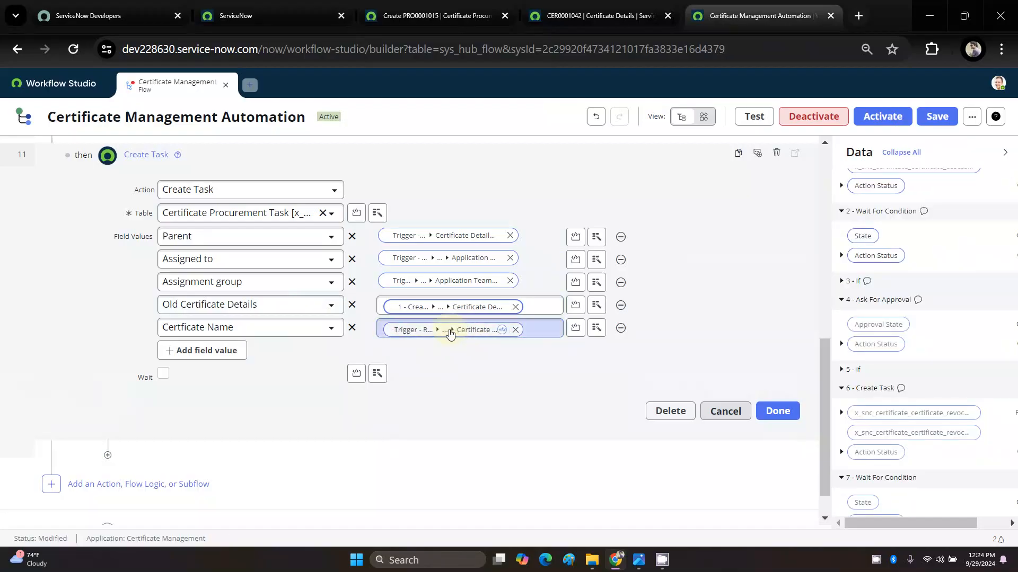
{"action": "left_click", "coordinate": [777, 413]}
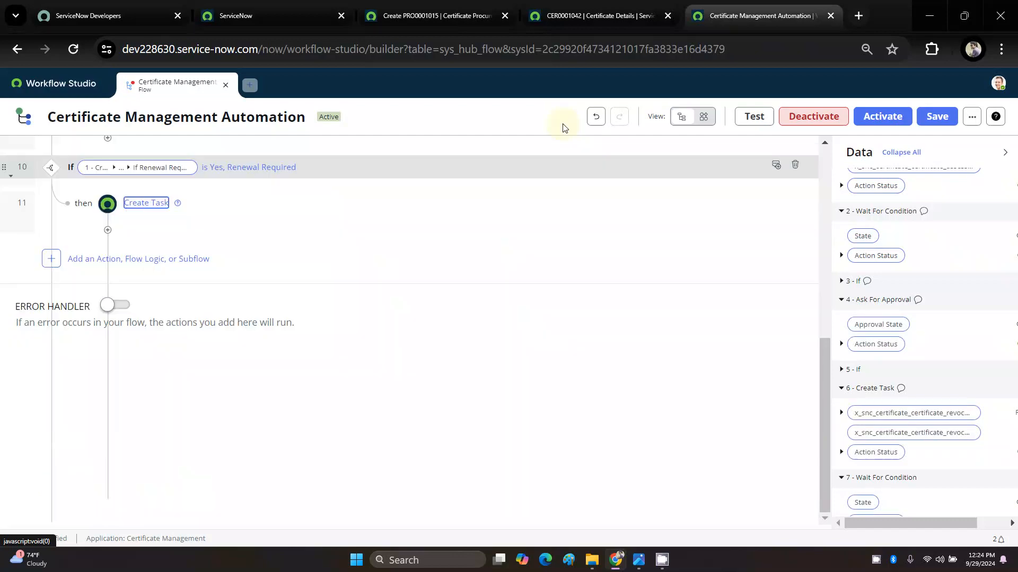
Step: From the PRO0001015 form, tick Read only on the Certificate Name dictionary entry and save
{"action": "left_click", "coordinate": [593, 18]}
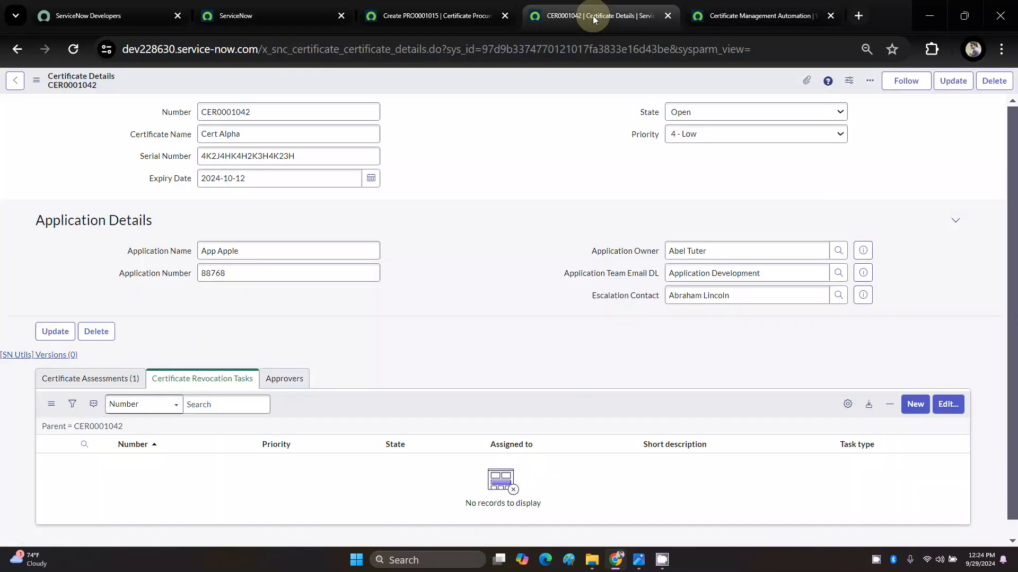
{"action": "left_click", "coordinate": [446, 17]}
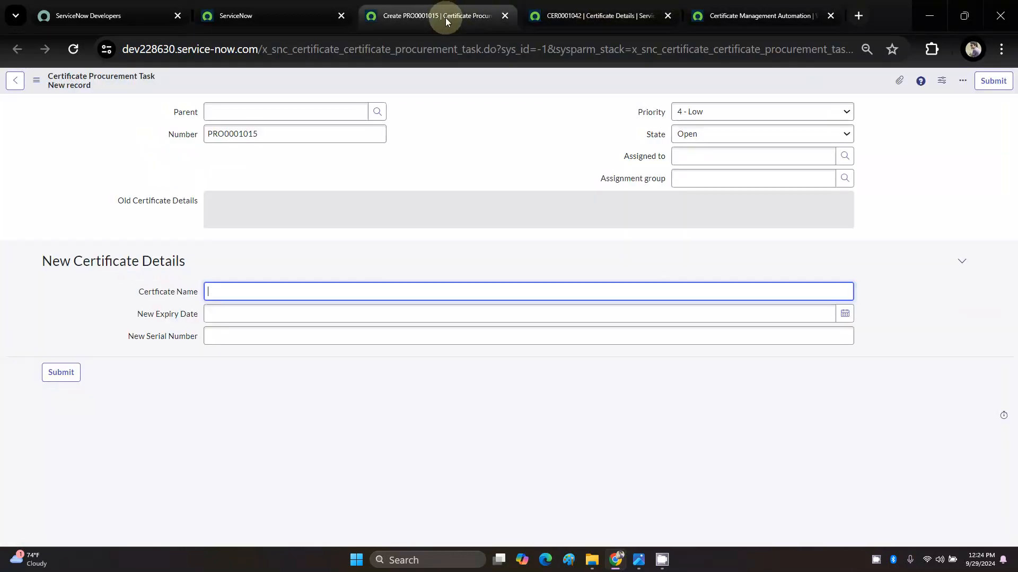
{"action": "right_click", "coordinate": [154, 294]}
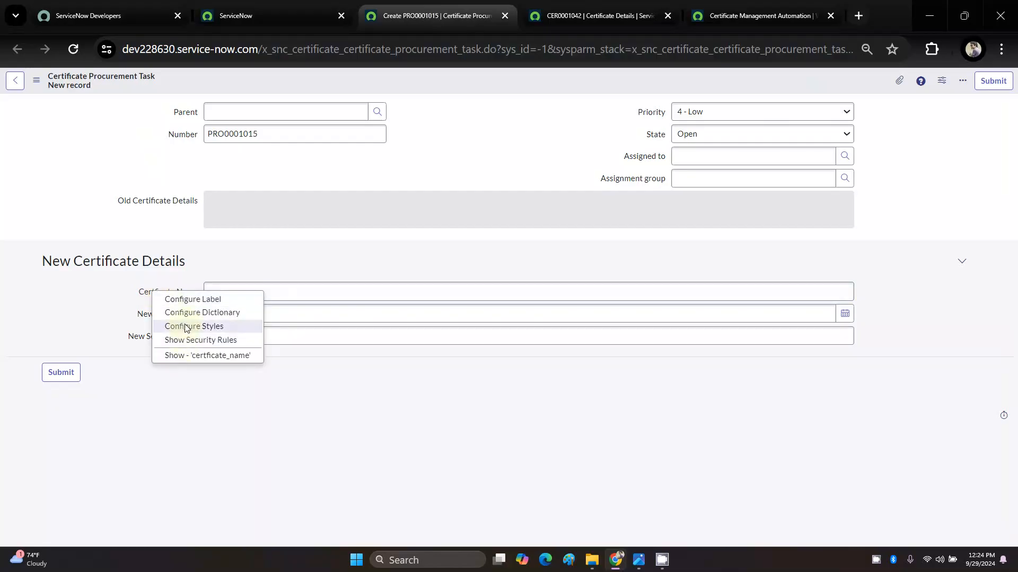
{"action": "left_click", "coordinate": [204, 316]}
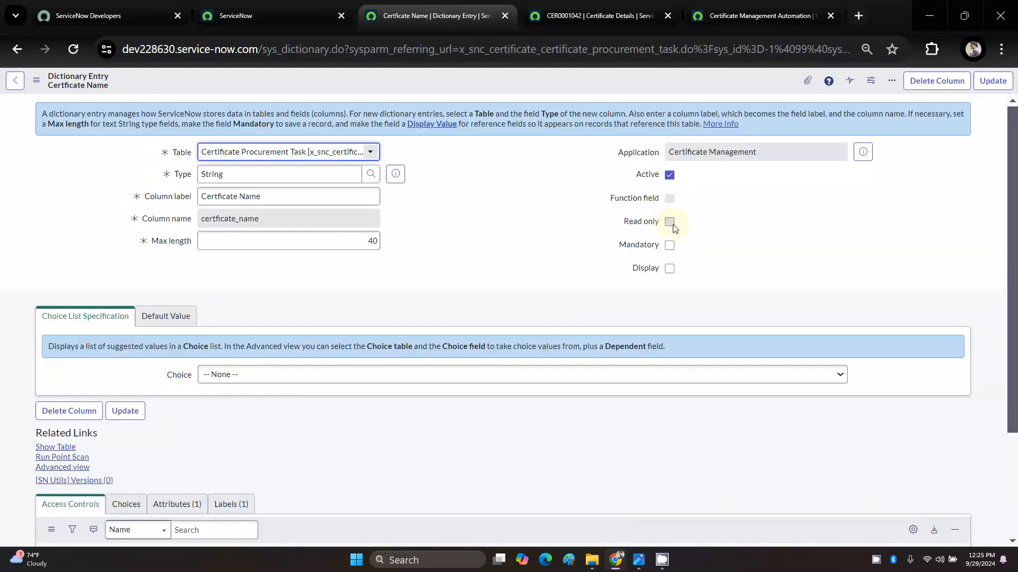
{"action": "left_click", "coordinate": [670, 223]}
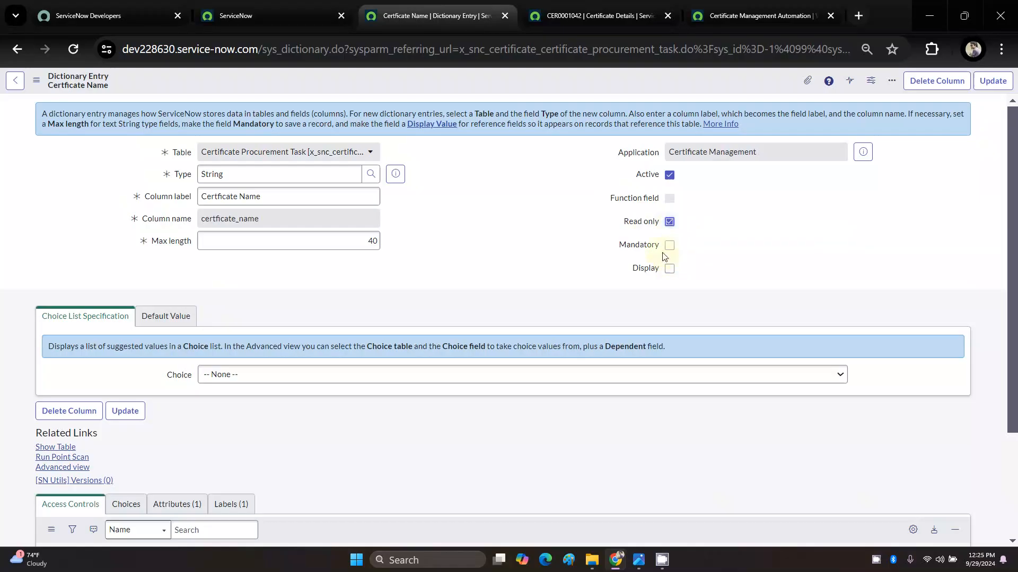
{"action": "right_click", "coordinate": [446, 79]}
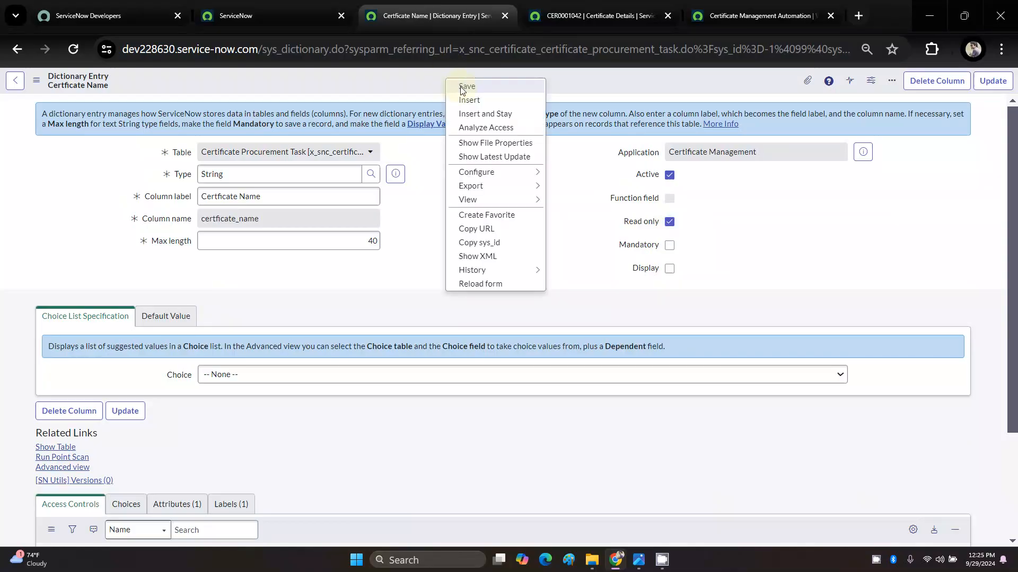
{"action": "left_click", "coordinate": [460, 86]}
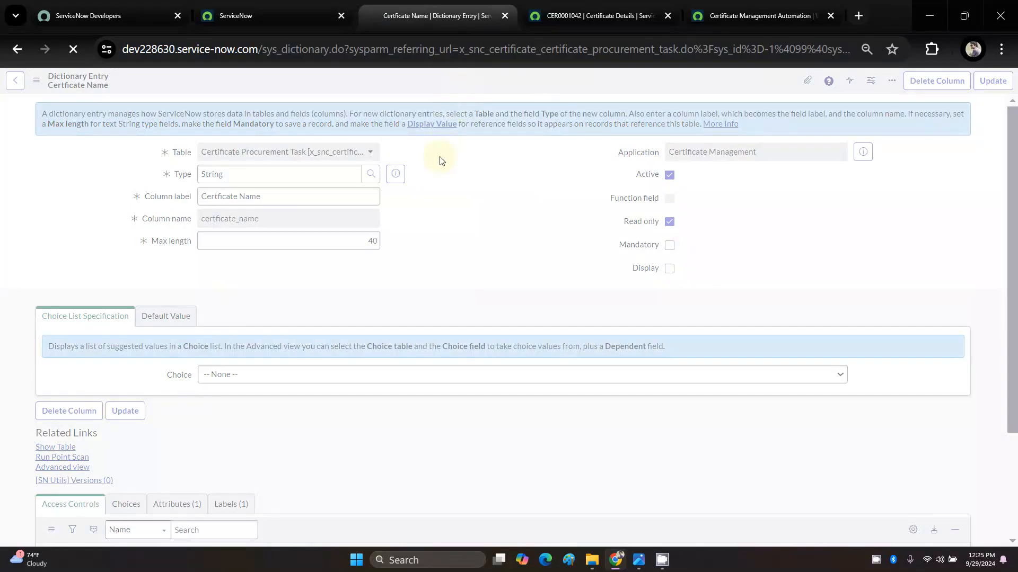
Step: Go back to the new procurement task form and try setting State to Closed Complete
{"action": "left_click", "coordinate": [15, 80]}
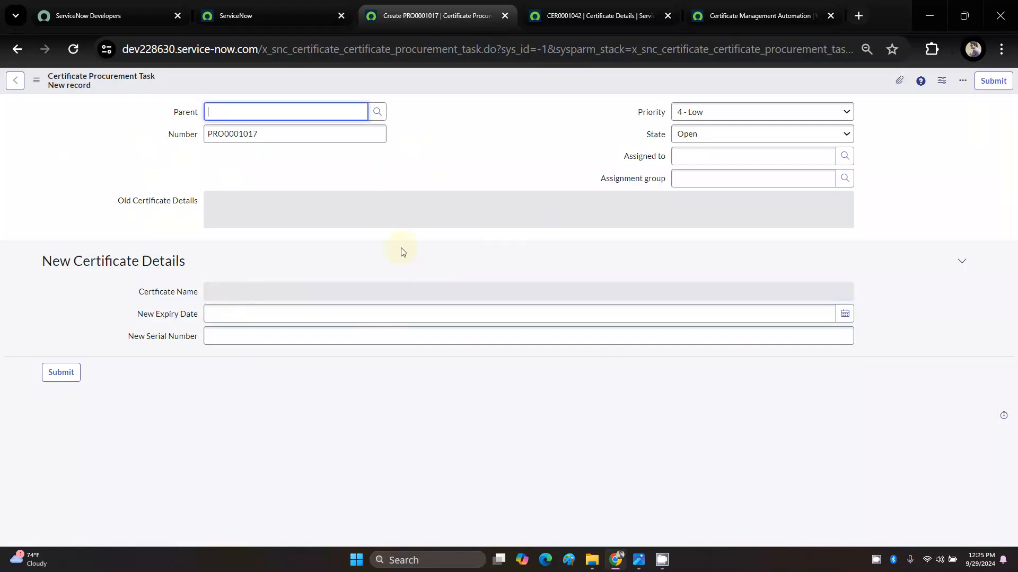
{"action": "left_click", "coordinate": [684, 139]}
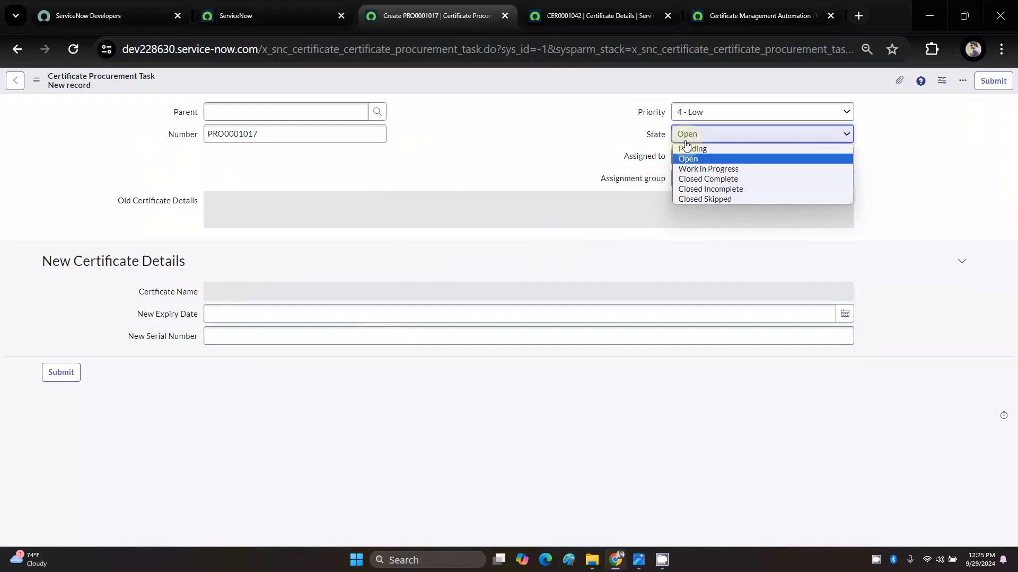
{"action": "left_click", "coordinate": [697, 182]}
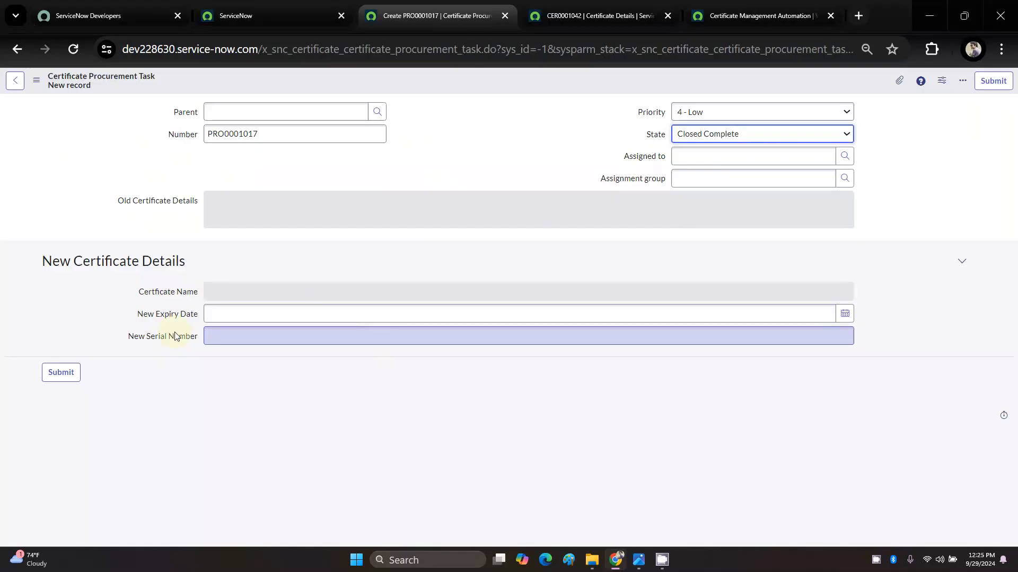
{"action": "left_click", "coordinate": [325, 419]}
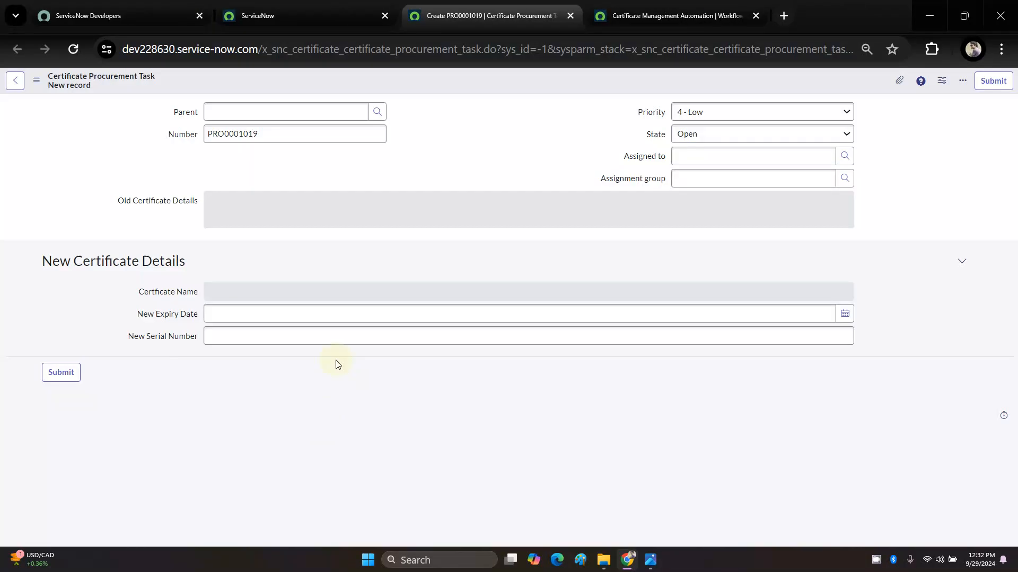
Step: Set PRO0001019's State to Closed Complete and bring up New Expiry Date's field context menu
{"action": "left_click", "coordinate": [176, 321]}
{"action": "right_click", "coordinate": [177, 318]}
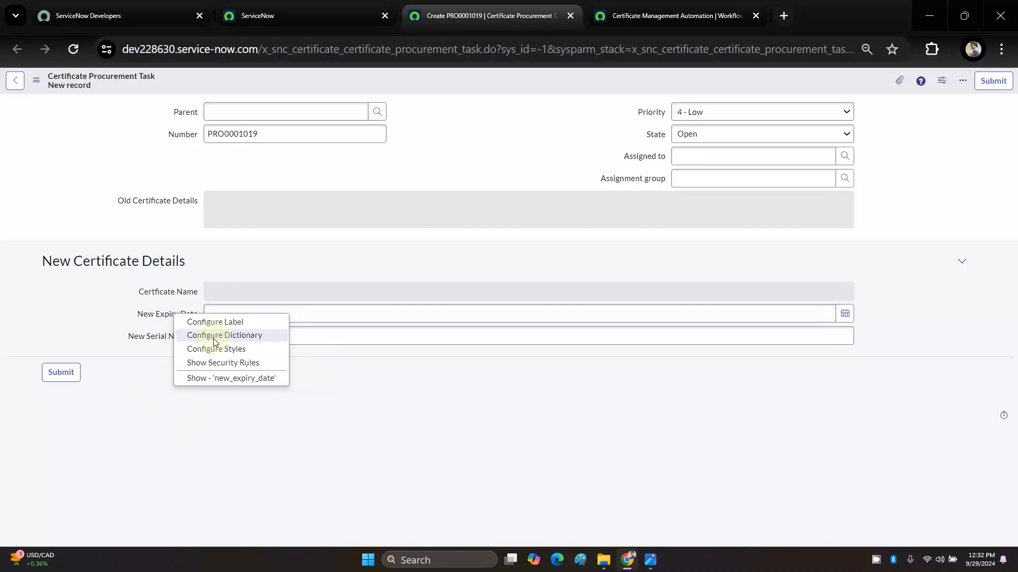
{"action": "left_click", "coordinate": [241, 424]}
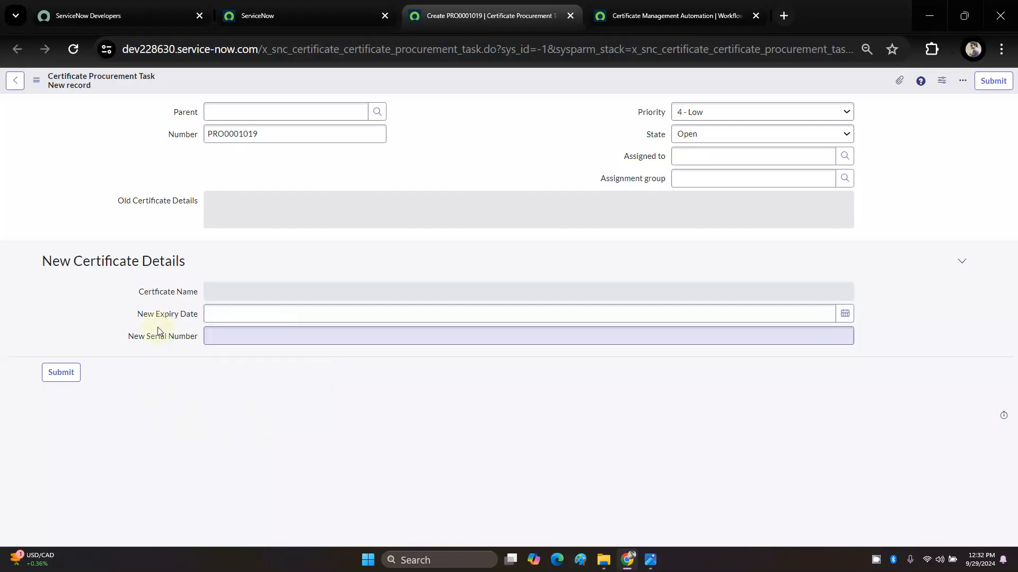
{"action": "left_click", "coordinate": [709, 134]}
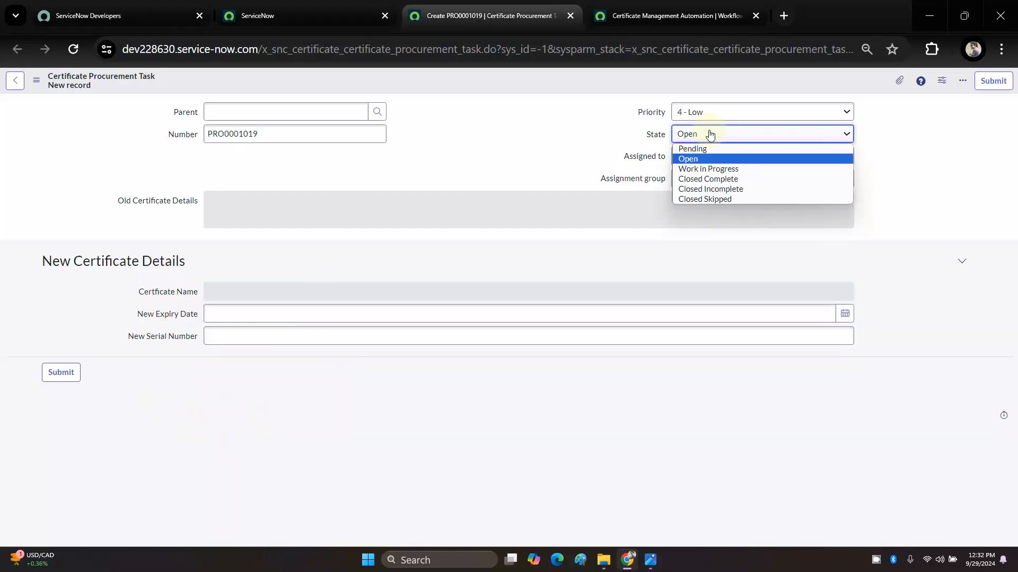
{"action": "left_click", "coordinate": [707, 180]}
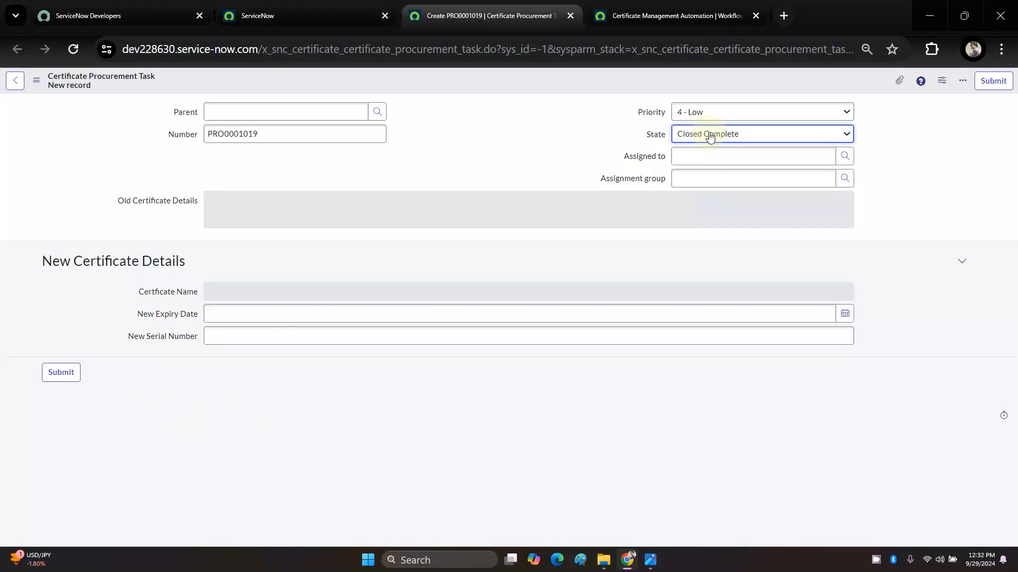
{"action": "right_click", "coordinate": [159, 316]}
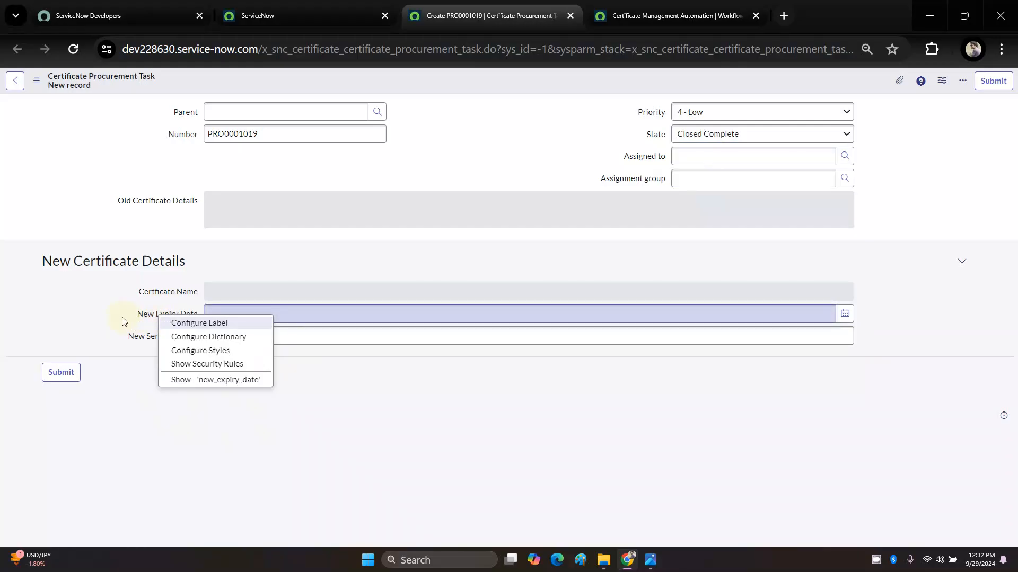
Step: Open New Expiry Date's dictionary entry, leaving the unsaved form, and view its Default Value tab
{"action": "left_click", "coordinate": [188, 337]}
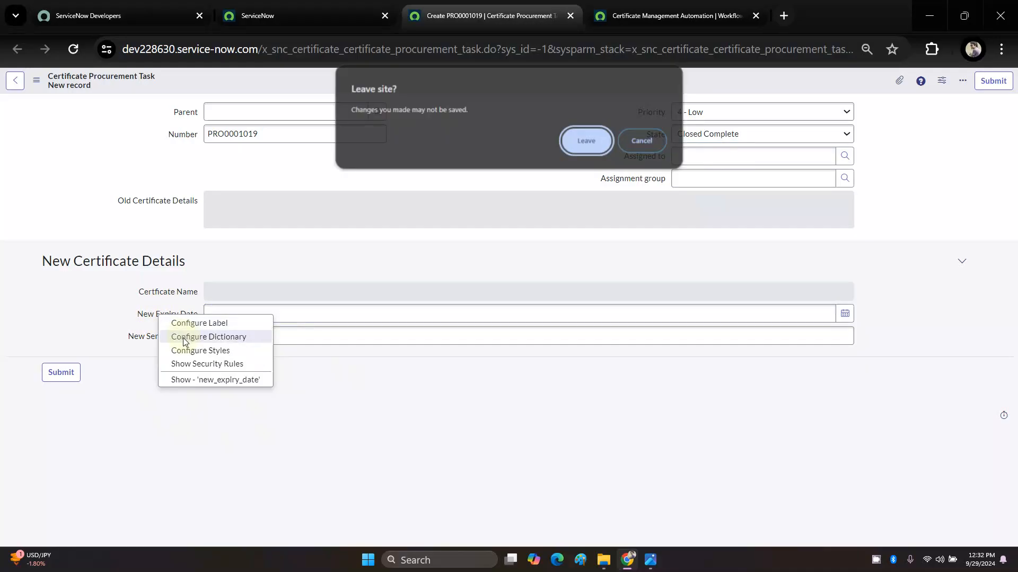
{"action": "left_click", "coordinate": [588, 142]}
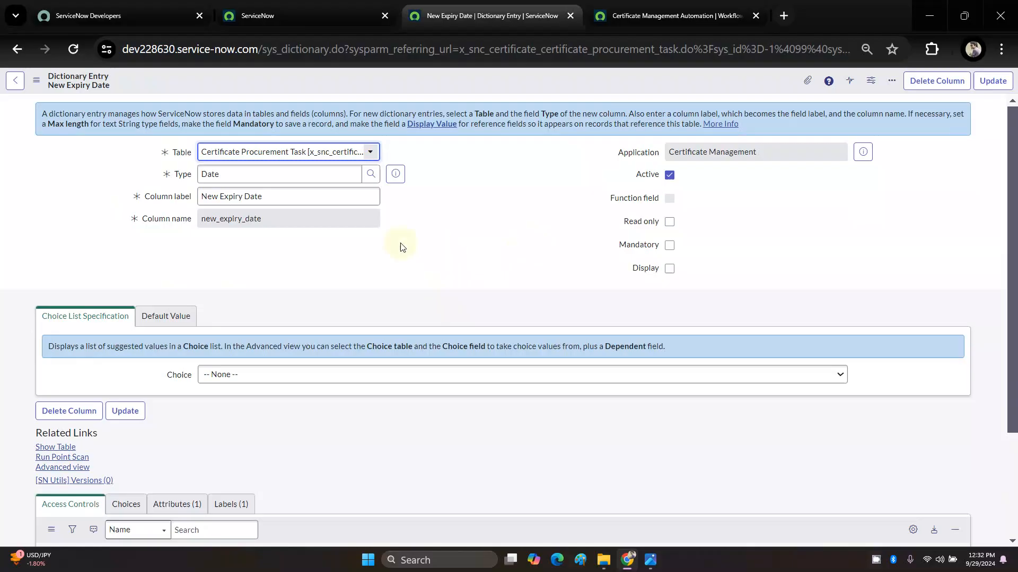
{"action": "left_click", "coordinate": [670, 245]}
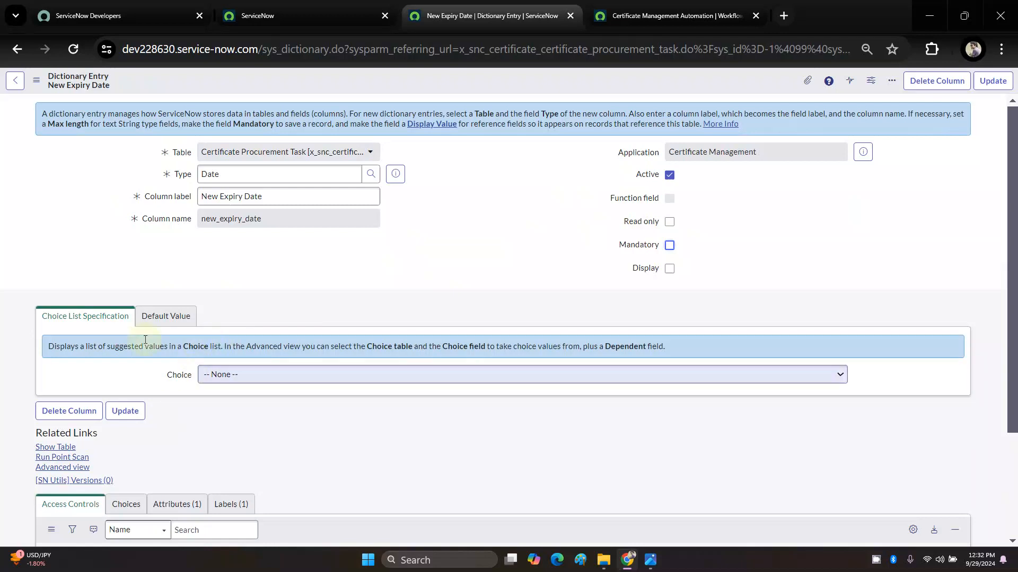
{"action": "left_click", "coordinate": [168, 323]}
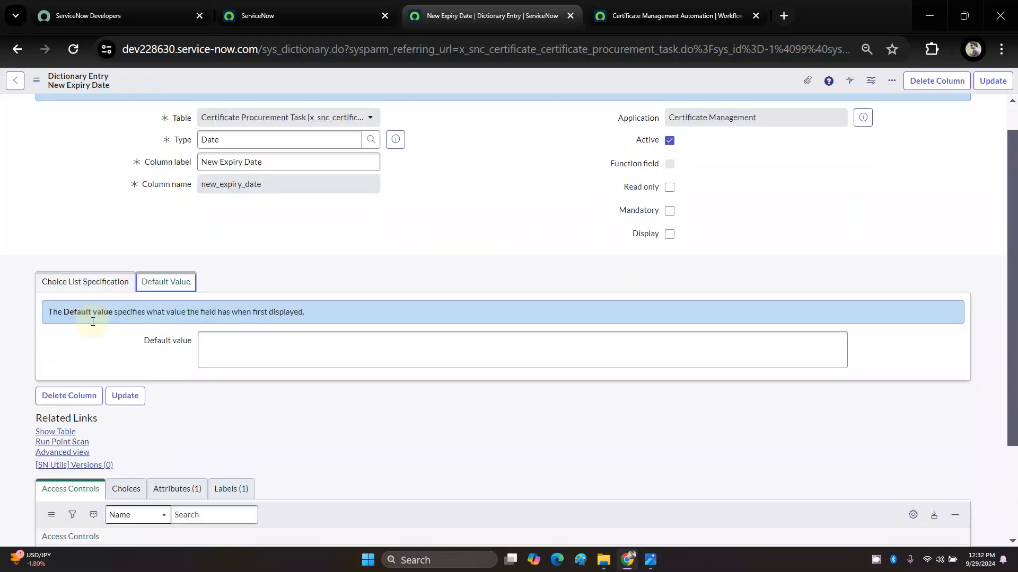
{"action": "scroll", "coordinate": [85, 322], "scroll_direction": "down", "scroll_amount": 3}
{"action": "scroll", "coordinate": [85, 322], "scroll_direction": "up", "scroll_amount": 3}
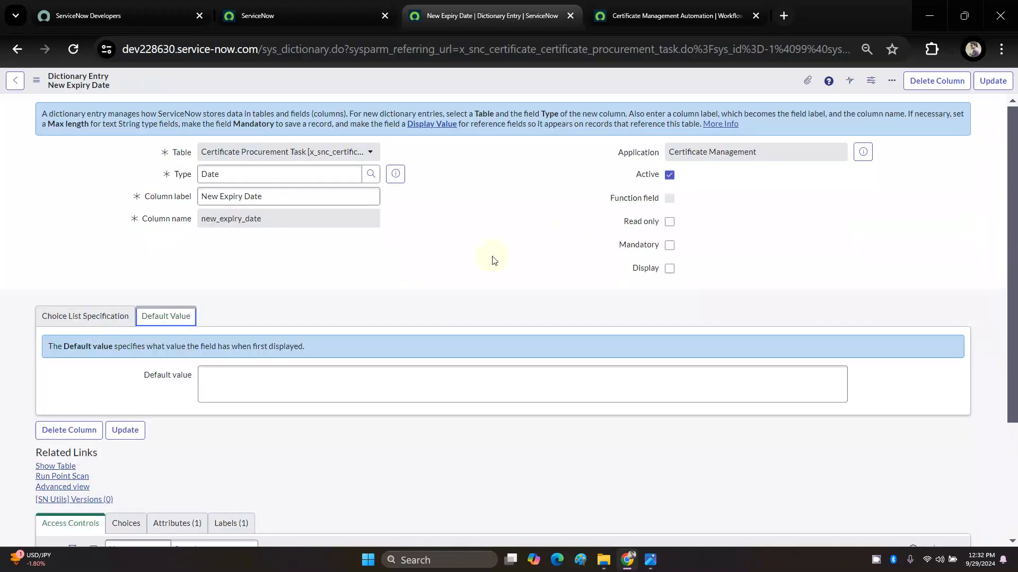
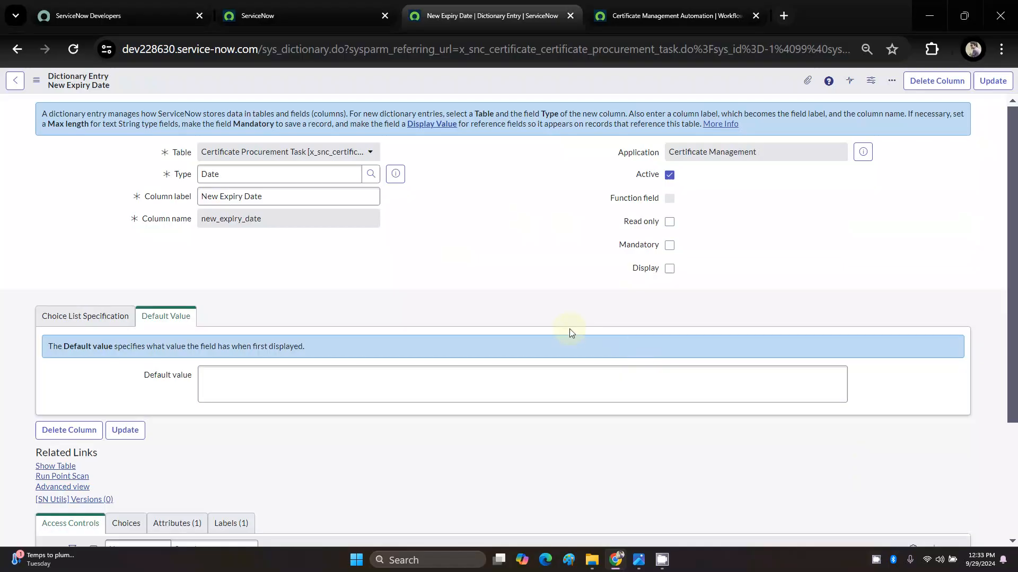
Step: Filter the navigator for 'UI POL', open UI Policies in a new tab, and start a new policy
{"action": "left_click", "coordinate": [300, 10]}
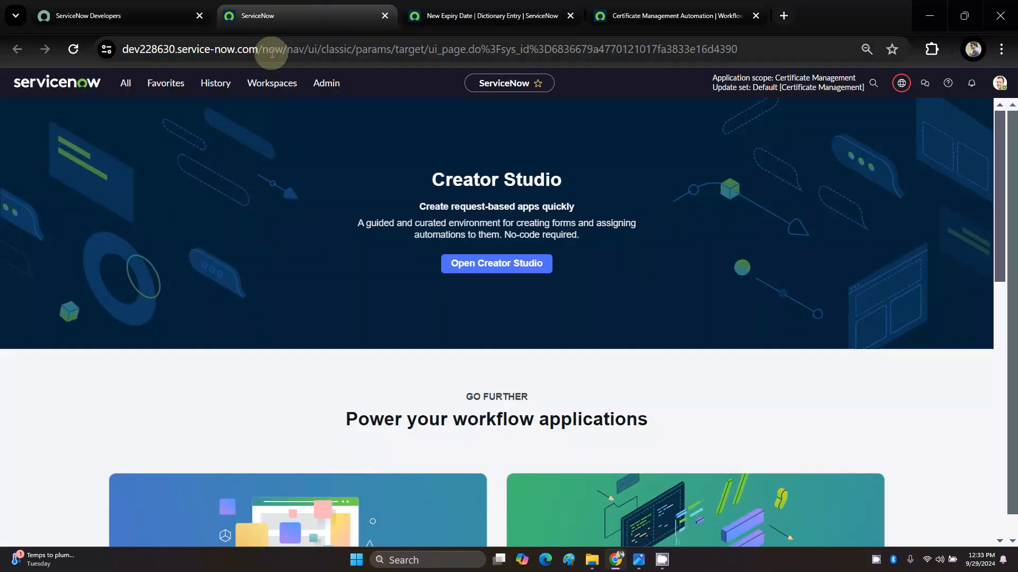
{"action": "left_click", "coordinate": [125, 83]}
{"action": "type", "text": "UI POL"}
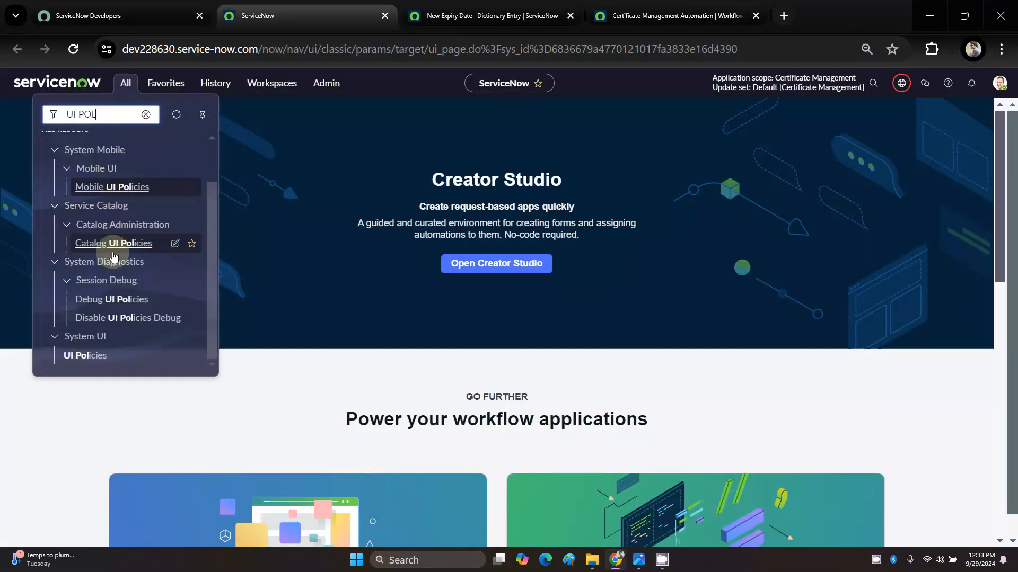
{"action": "left_click", "coordinate": [87, 356]}
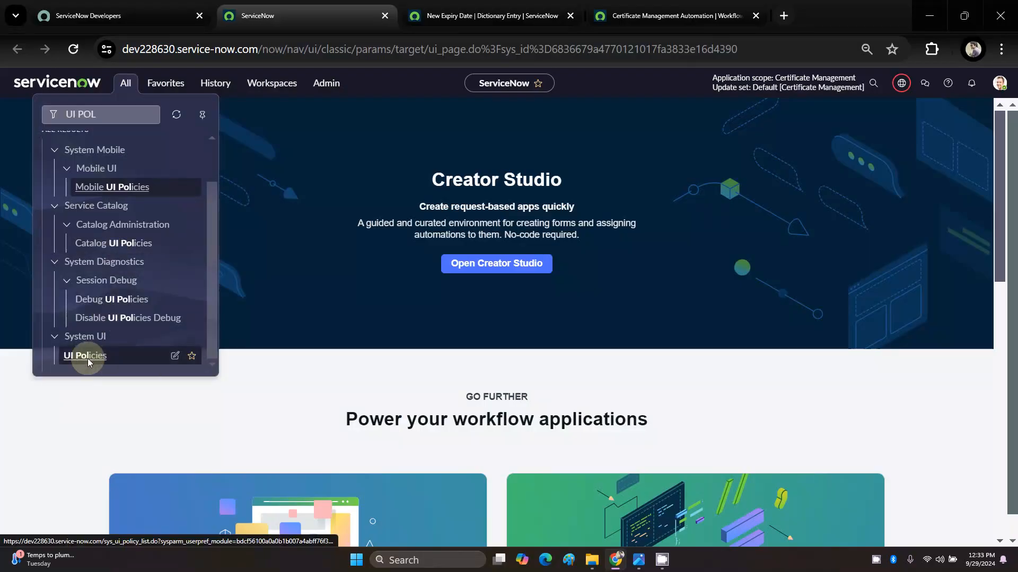
{"action": "left_click", "coordinate": [416, 15]}
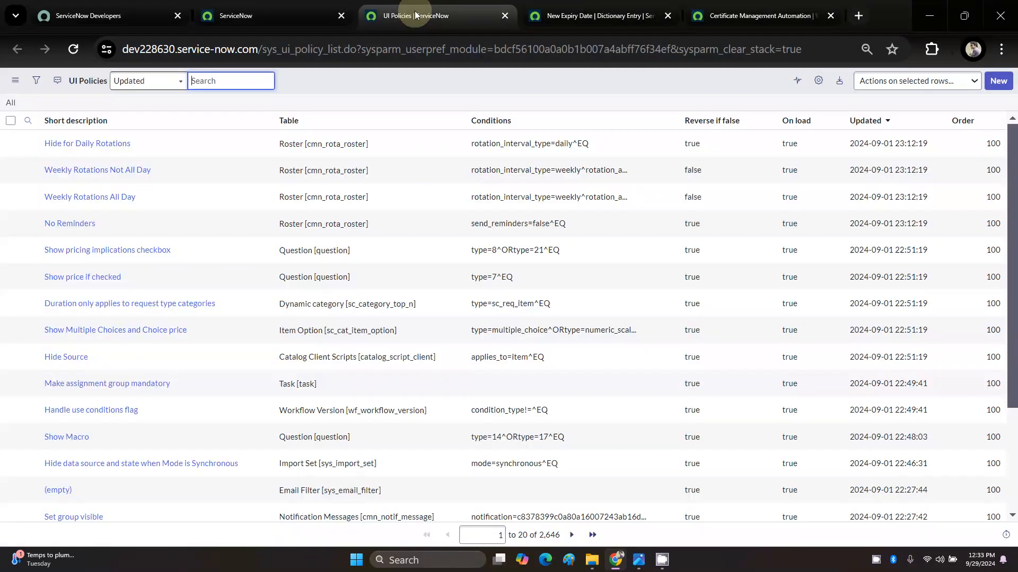
{"action": "left_click", "coordinate": [999, 82]}
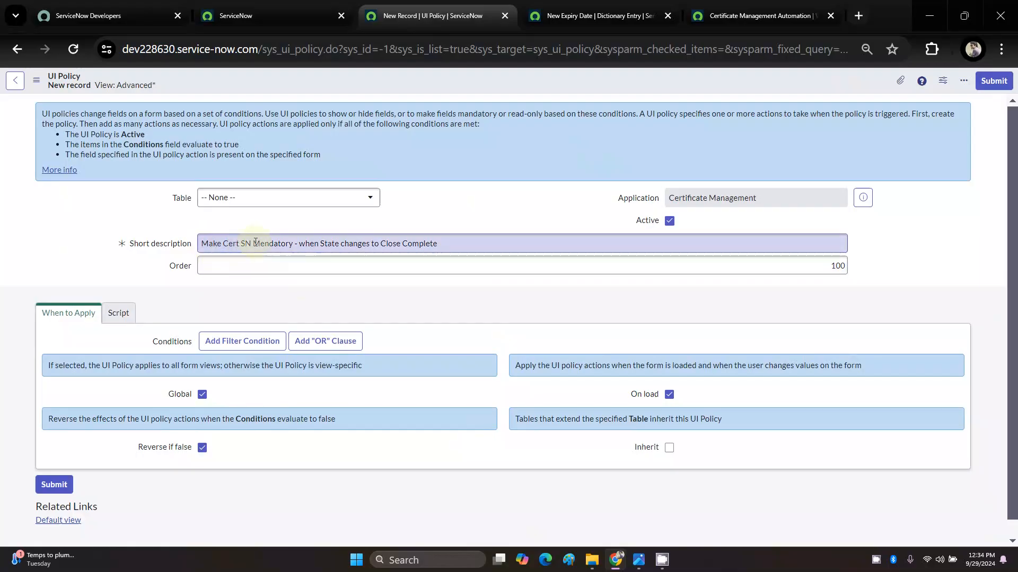
Step: Apply the 'Make Cert SN Mandatory' policy draft to the Certificate Procurement Task table
{"action": "double_click", "coordinate": [249, 245]}
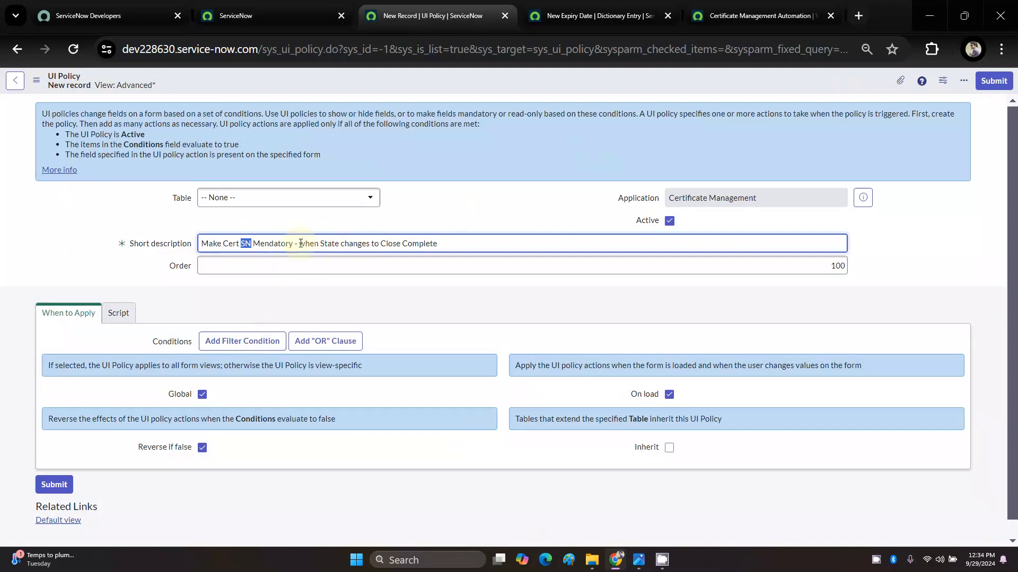
{"action": "left_click_drag", "start_coordinate": [300, 243], "coordinate": [410, 259]}
{"action": "left_click", "coordinate": [352, 307]}
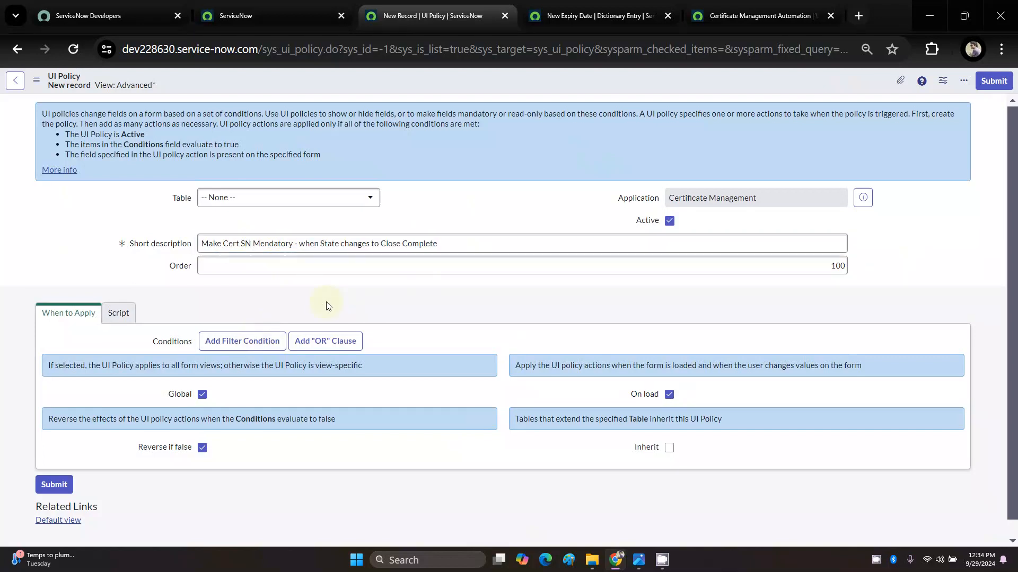
{"action": "left_click", "coordinate": [210, 205]}
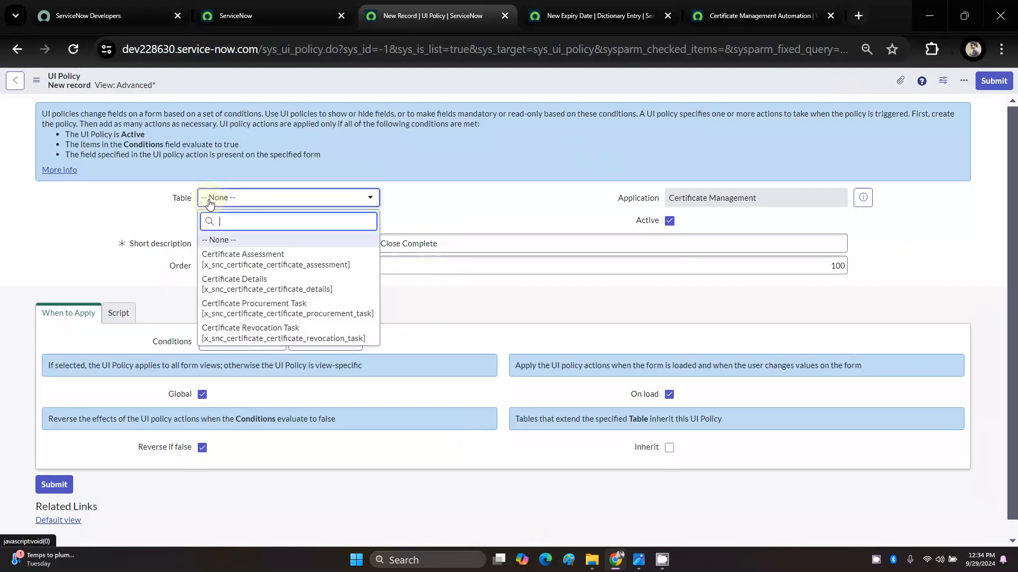
{"action": "type", "text": "cert"}
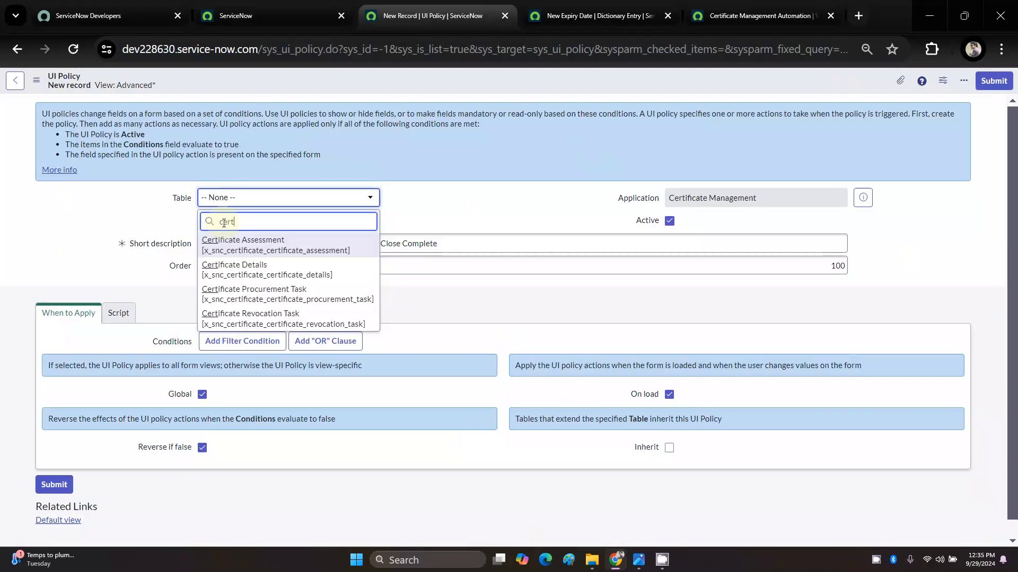
{"action": "left_click", "coordinate": [266, 299]}
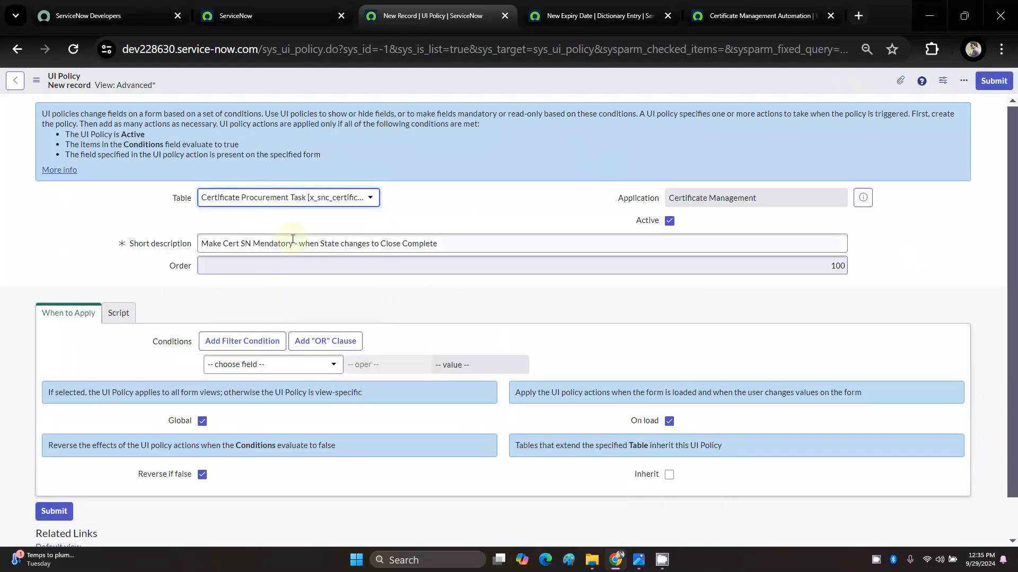
{"action": "left_click", "coordinate": [220, 243]}
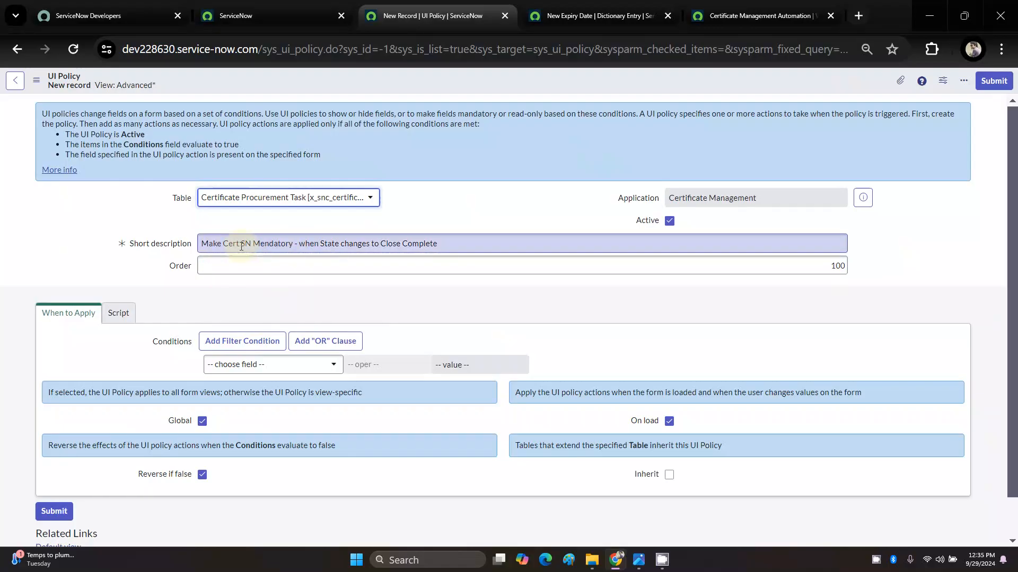
Step: Close the New Expiry Date dictionary entry tab and bring up the Favorites list
{"action": "left_click", "coordinate": [605, 6]}
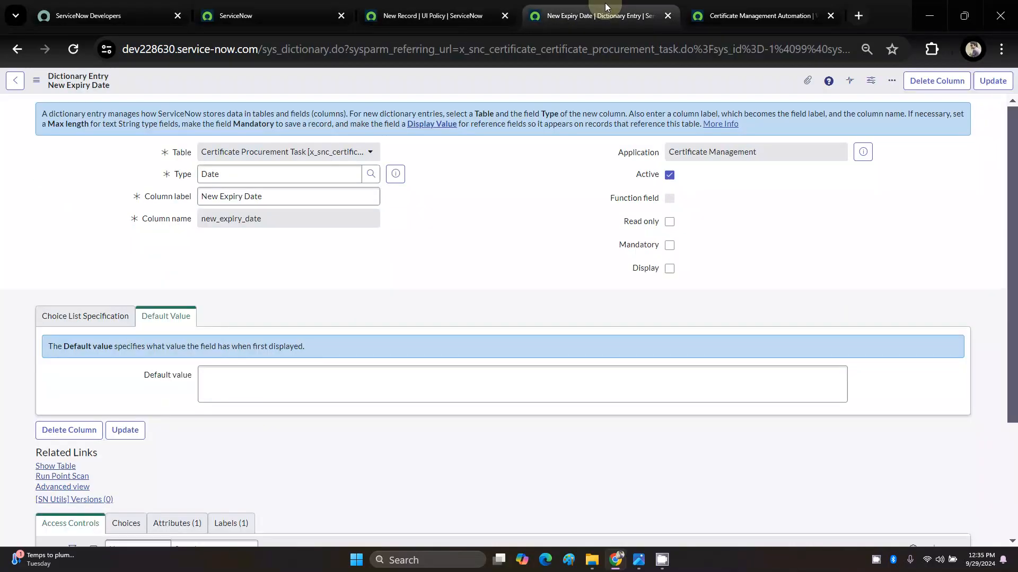
{"action": "left_click", "coordinate": [670, 16]}
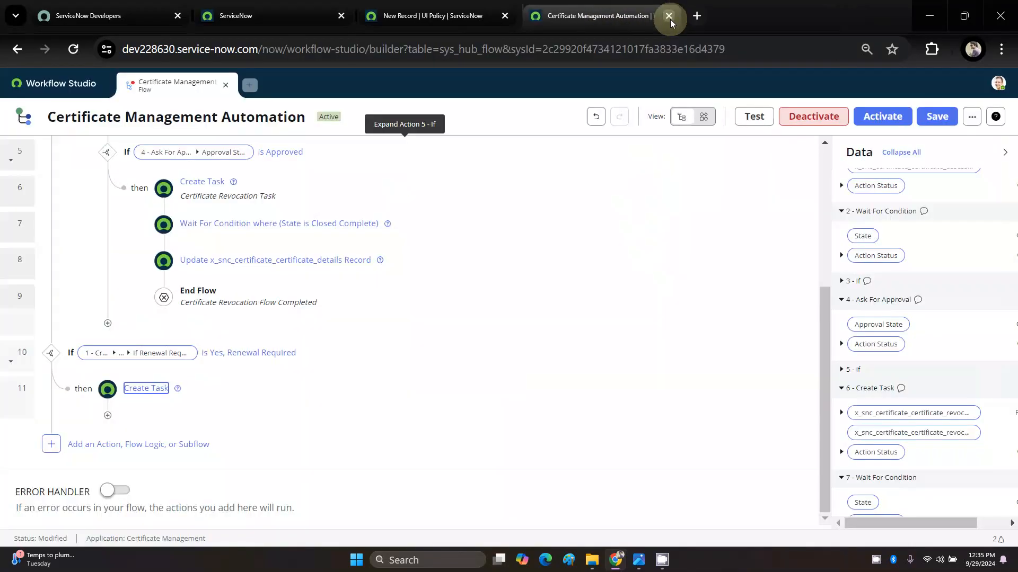
{"action": "left_click", "coordinate": [452, 16]}
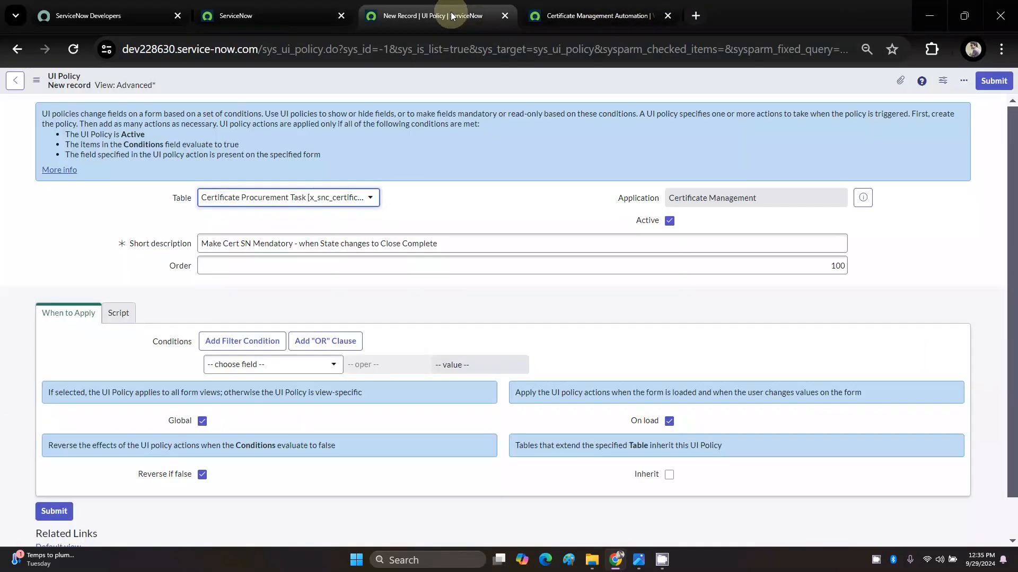
{"action": "left_click", "coordinate": [269, 14]}
{"action": "left_click", "coordinate": [166, 86]}
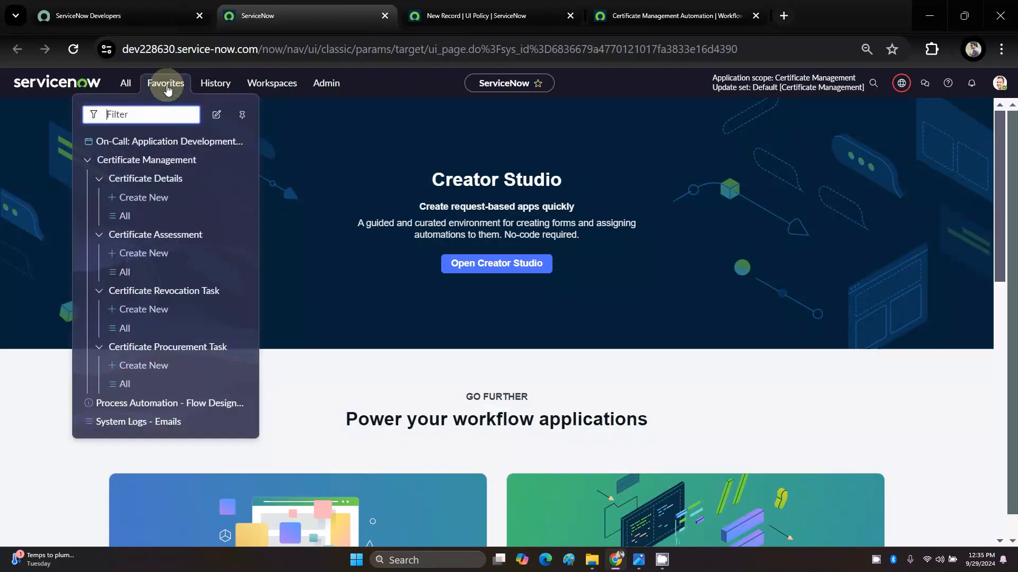
Step: Open a new Certificate Procurement Task form in another tab and set its State to Closed Complete
{"action": "middle_click", "coordinate": [140, 369]}
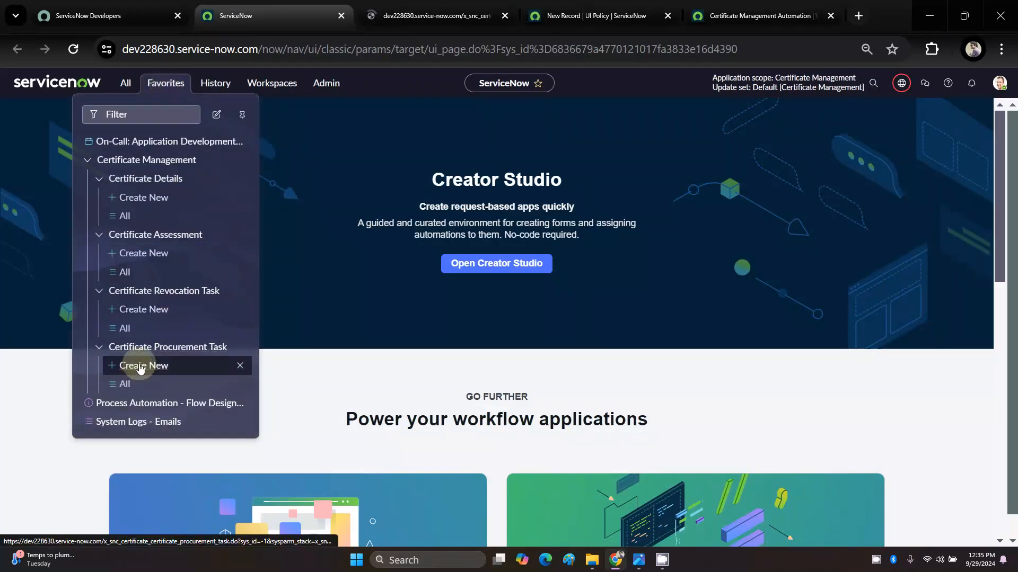
{"action": "left_click", "coordinate": [423, 16]}
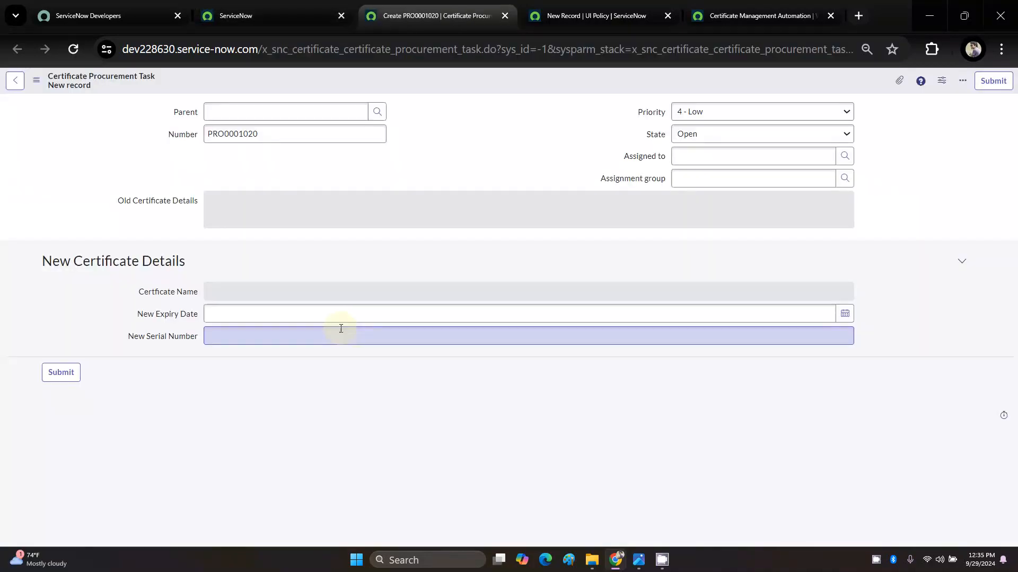
{"action": "left_click", "coordinate": [688, 137]}
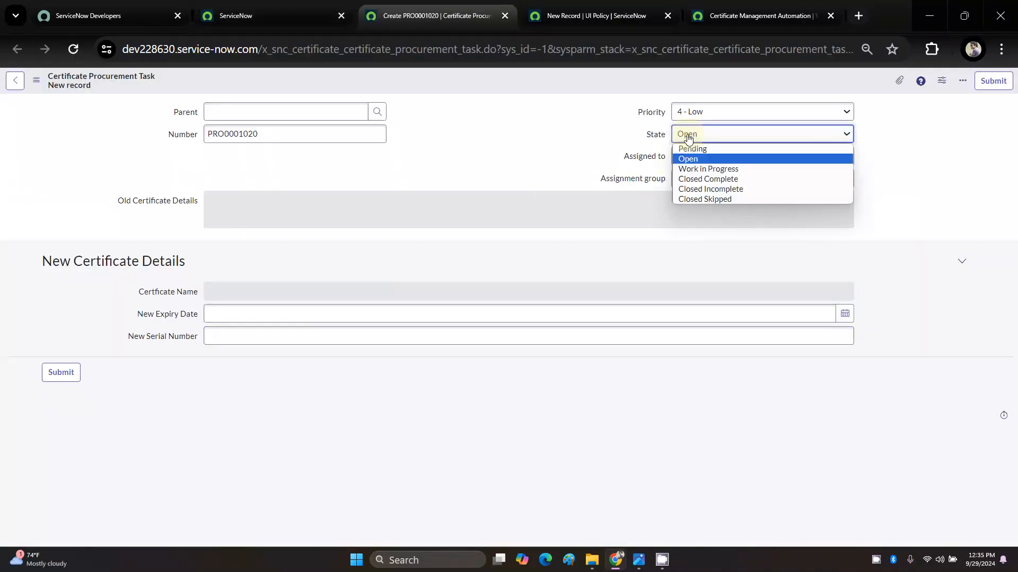
{"action": "left_click", "coordinate": [711, 180]}
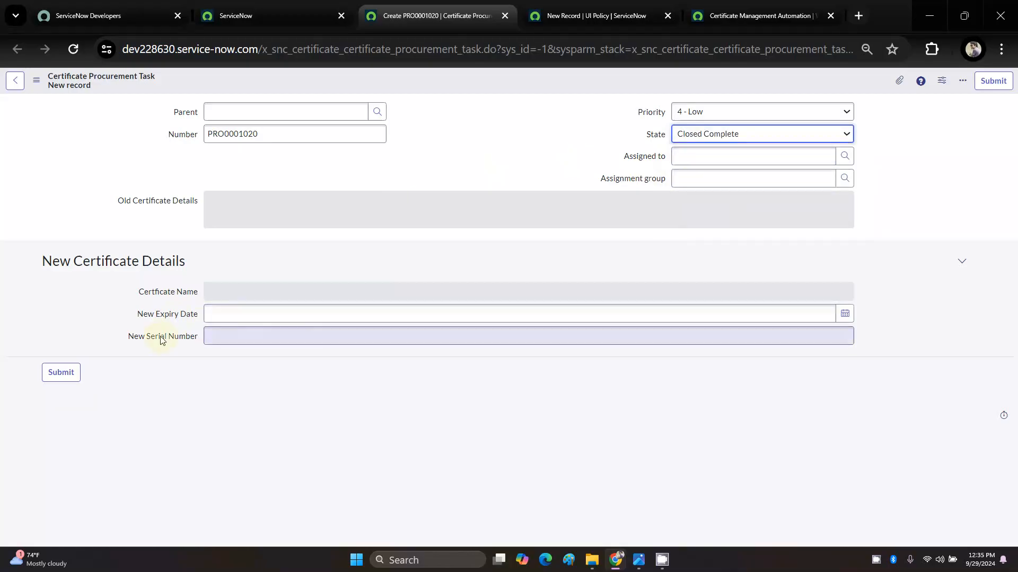
{"action": "left_click_drag", "start_coordinate": [125, 343], "coordinate": [196, 341]}
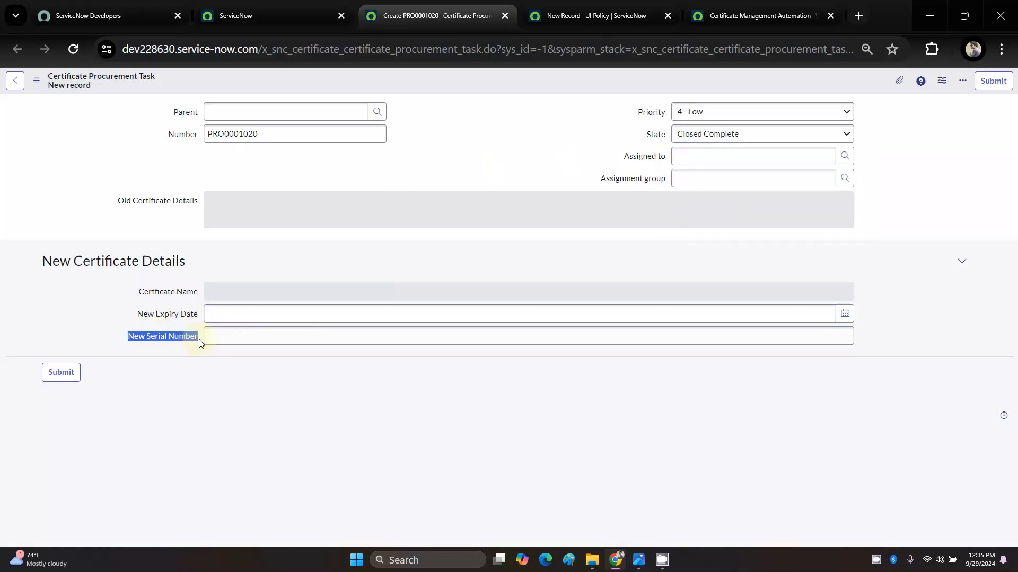
{"action": "left_click", "coordinate": [253, 370]}
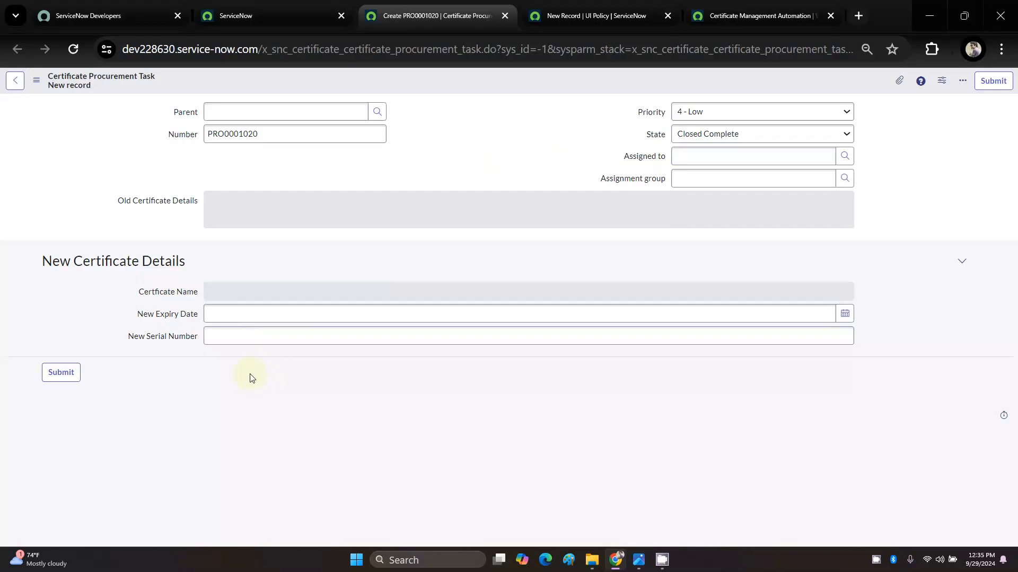
{"action": "key", "text": "ctrl+Tab"}
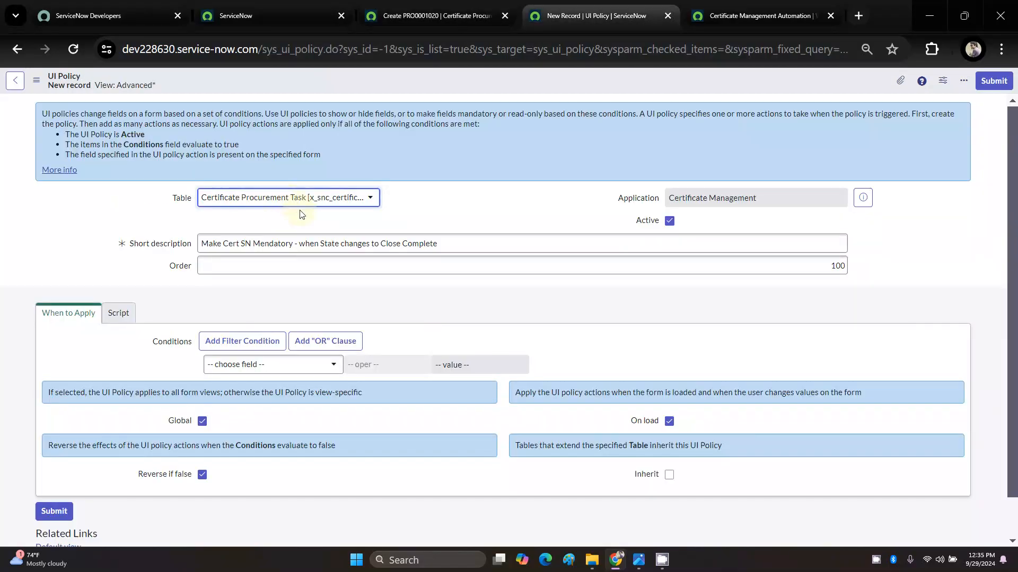
Step: Make State the policy's condition field, replacing an initial New Serial Number choice
{"action": "left_click", "coordinate": [450, 241]}
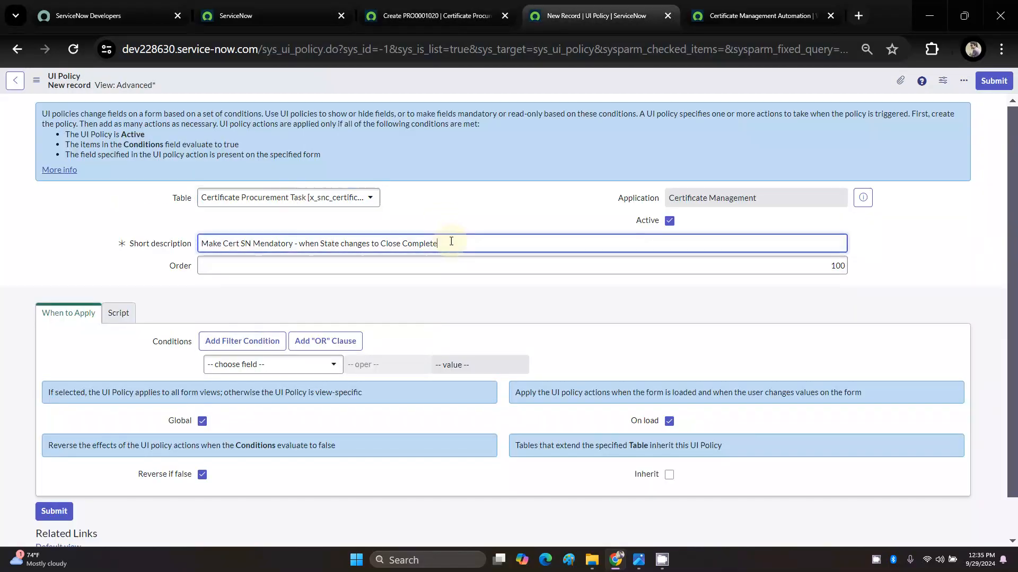
{"action": "left_click", "coordinate": [270, 365]}
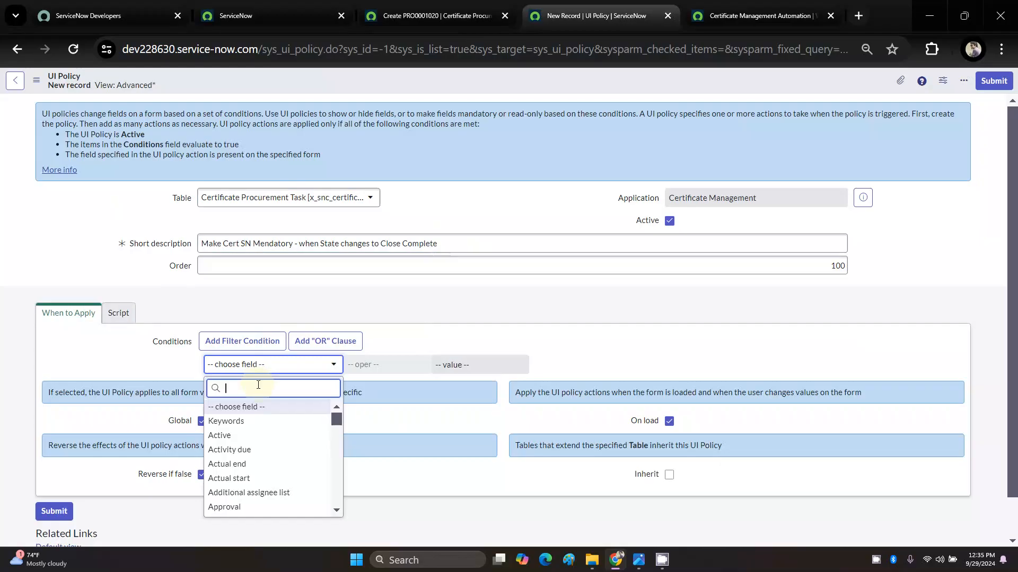
{"action": "type", "text": "se"}
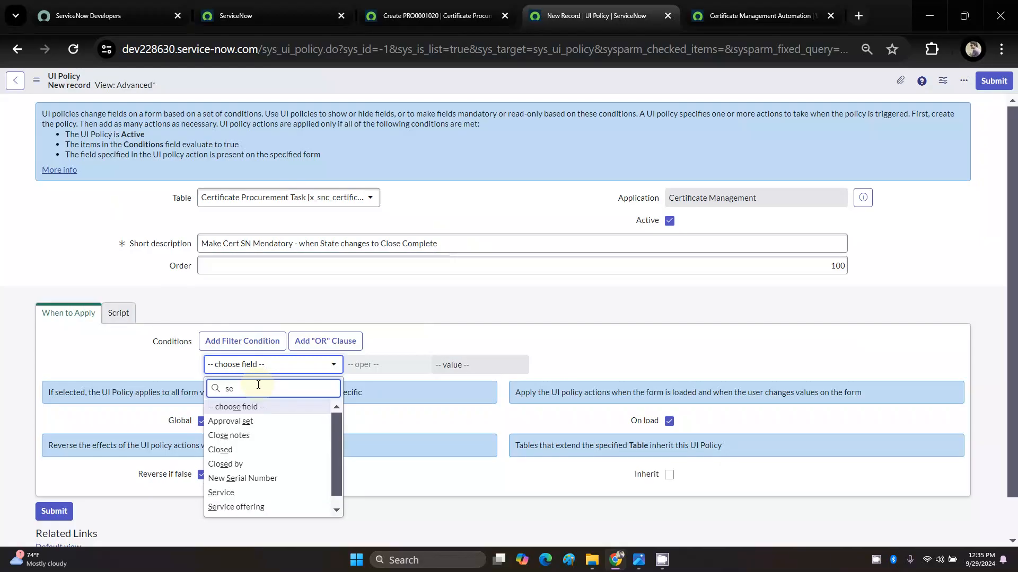
{"action": "left_click", "coordinate": [268, 479]}
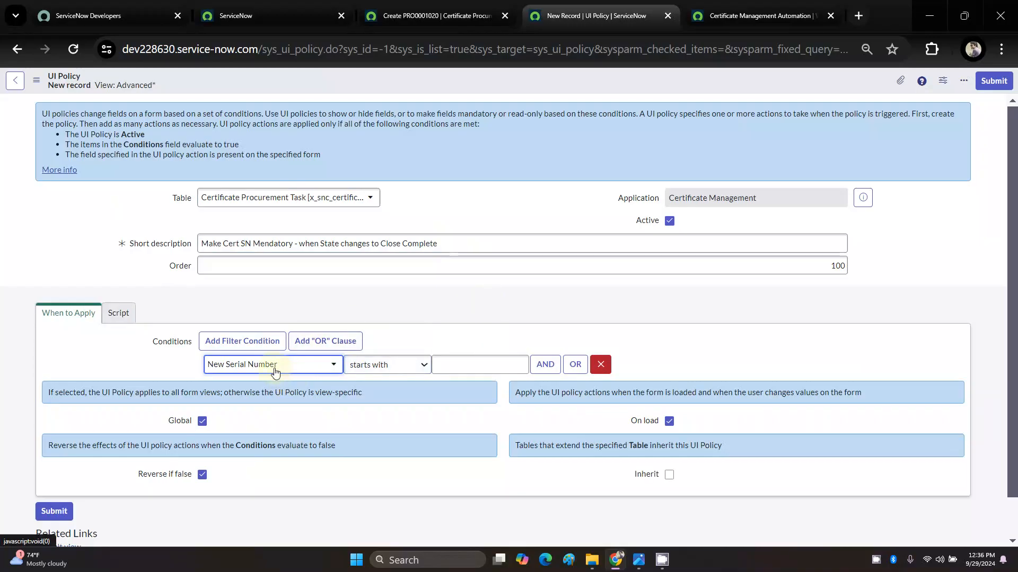
{"action": "left_click", "coordinate": [457, 6]}
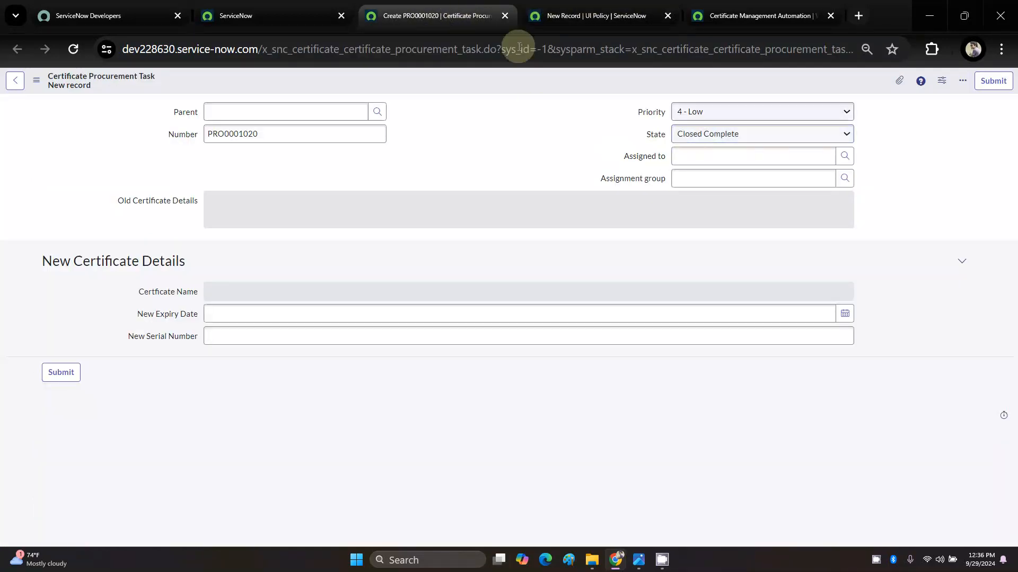
{"action": "left_click", "coordinate": [588, 16]}
{"action": "left_click", "coordinate": [279, 369]}
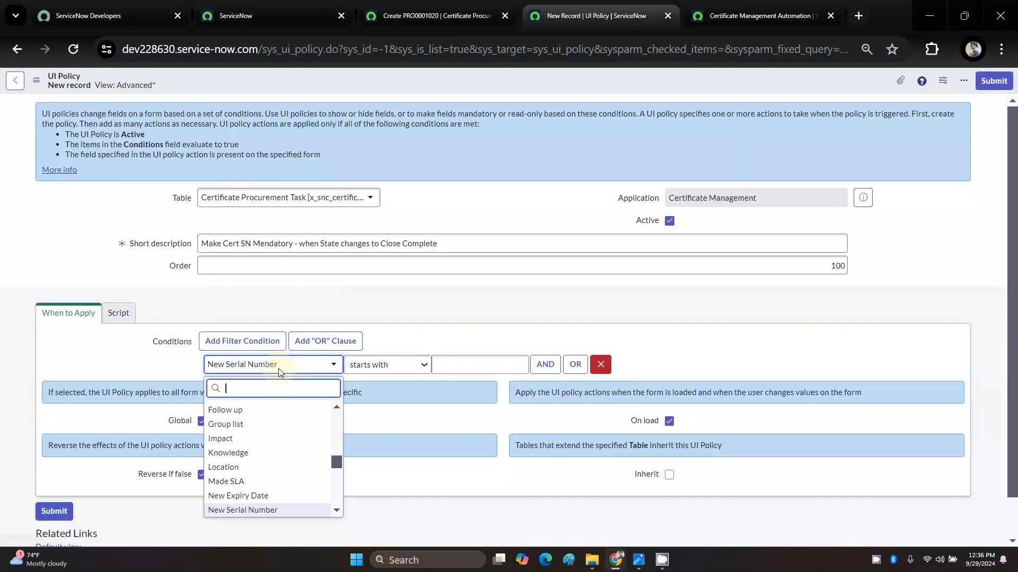
{"action": "type", "text": "sta"}
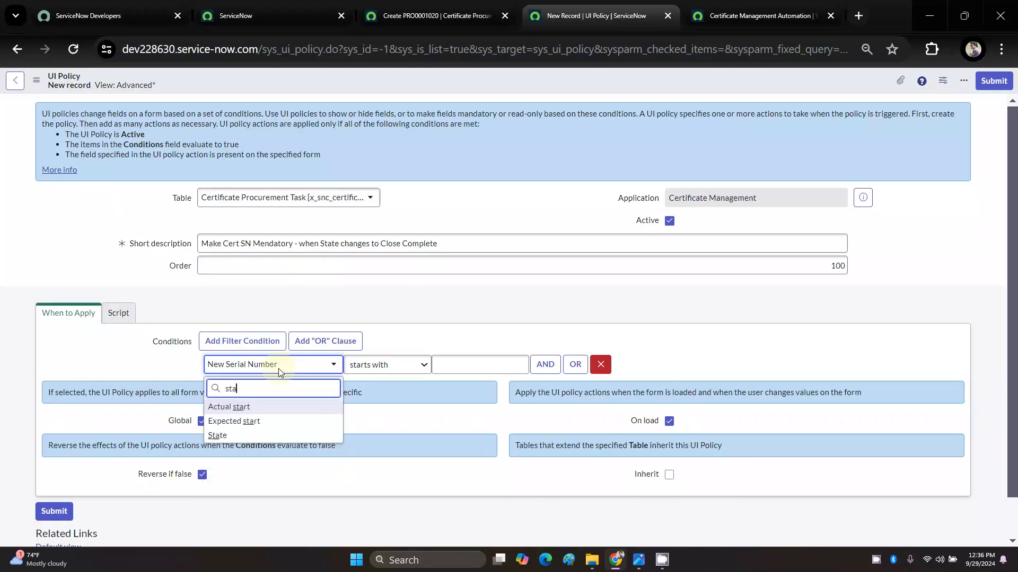
{"action": "left_click", "coordinate": [237, 435]}
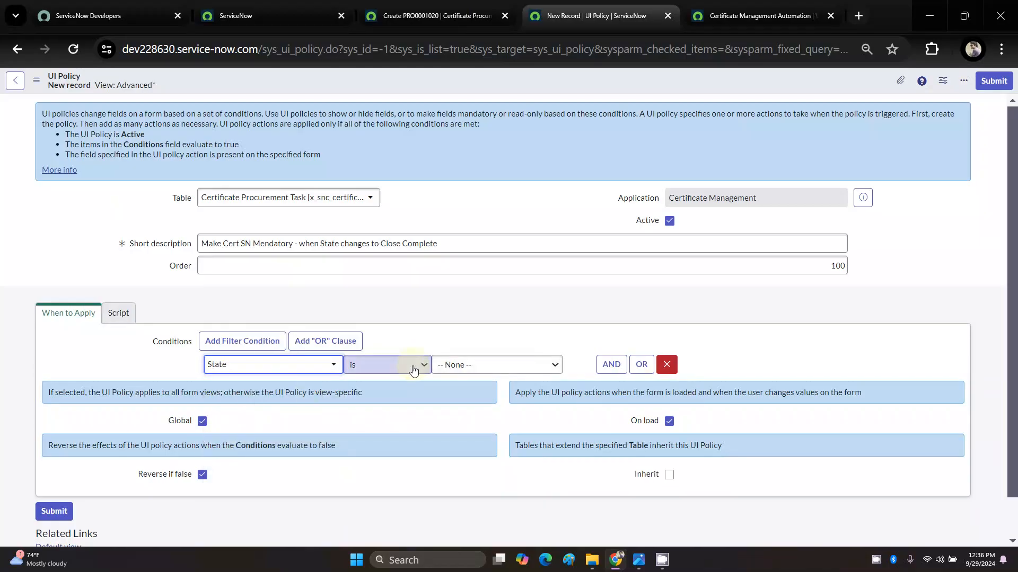
Step: Set the condition value to Closed Complete and save the UI policy
{"action": "left_click", "coordinate": [445, 369]}
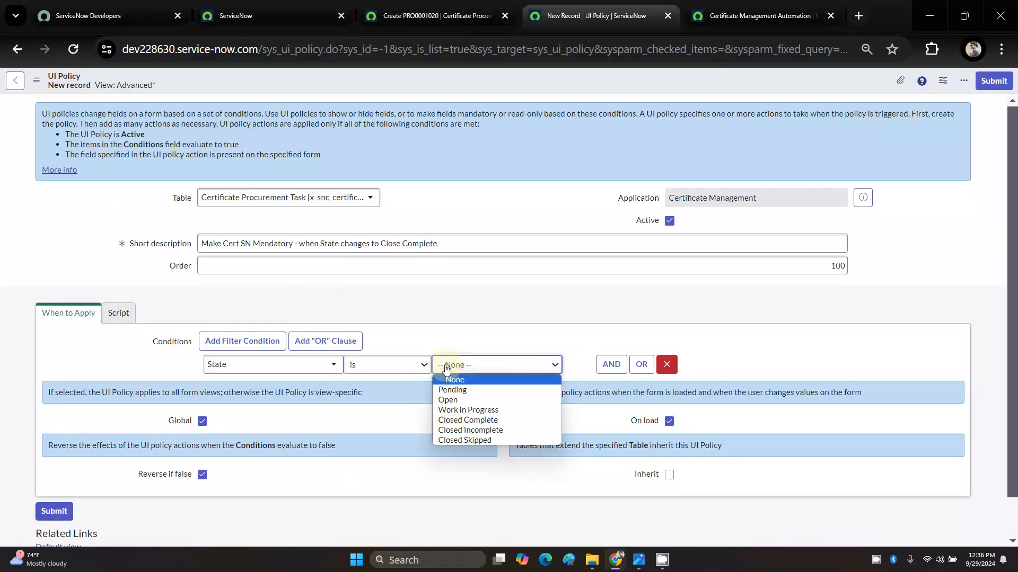
{"action": "left_click", "coordinate": [459, 421]}
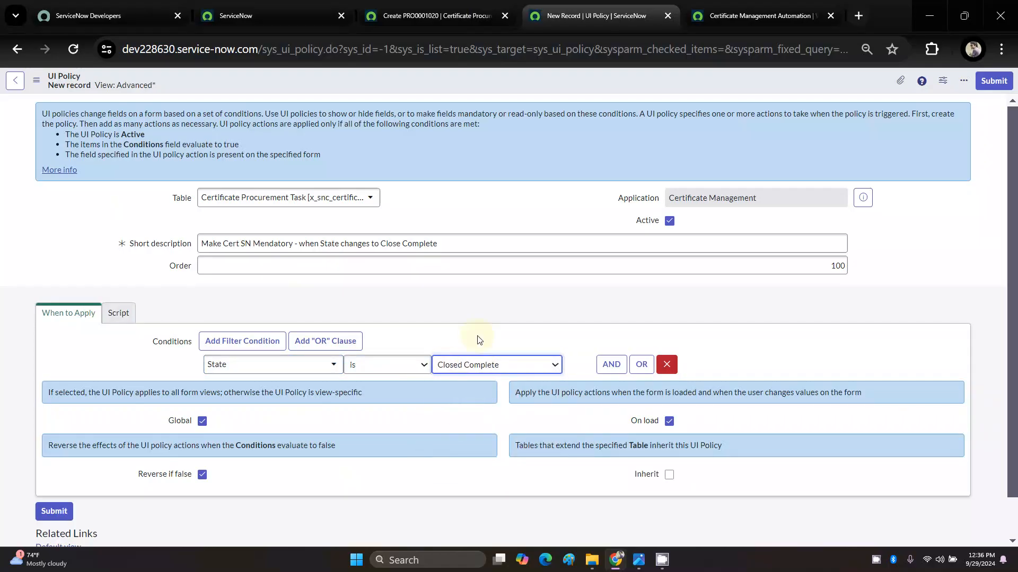
{"action": "scroll", "coordinate": [477, 336], "scroll_direction": "down", "scroll_amount": 2}
{"action": "scroll", "coordinate": [477, 337], "scroll_direction": "up", "scroll_amount": 2}
{"action": "left_click", "coordinate": [474, 339]}
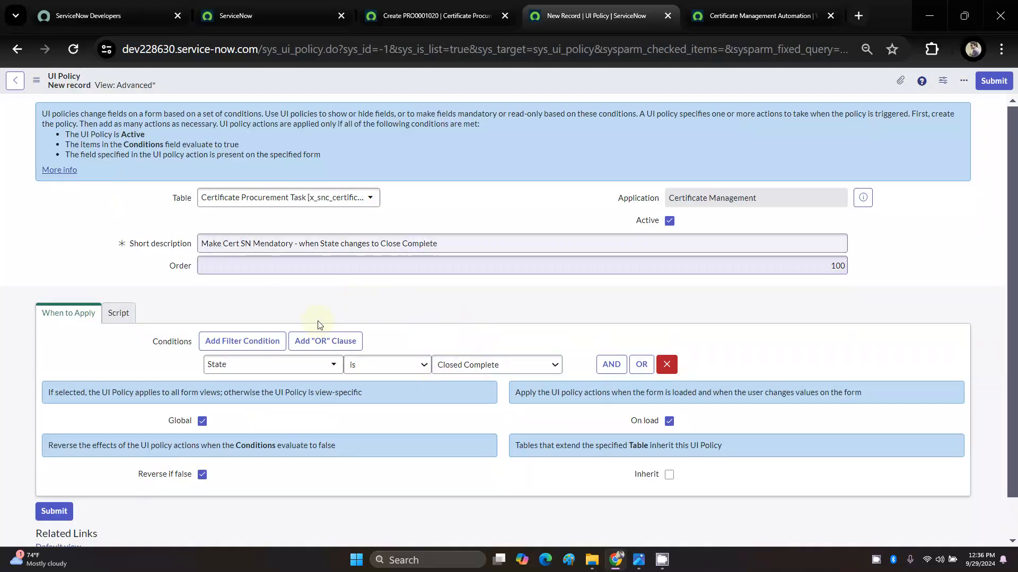
{"action": "right_click", "coordinate": [452, 88]}
{"action": "left_click", "coordinate": [471, 95]}
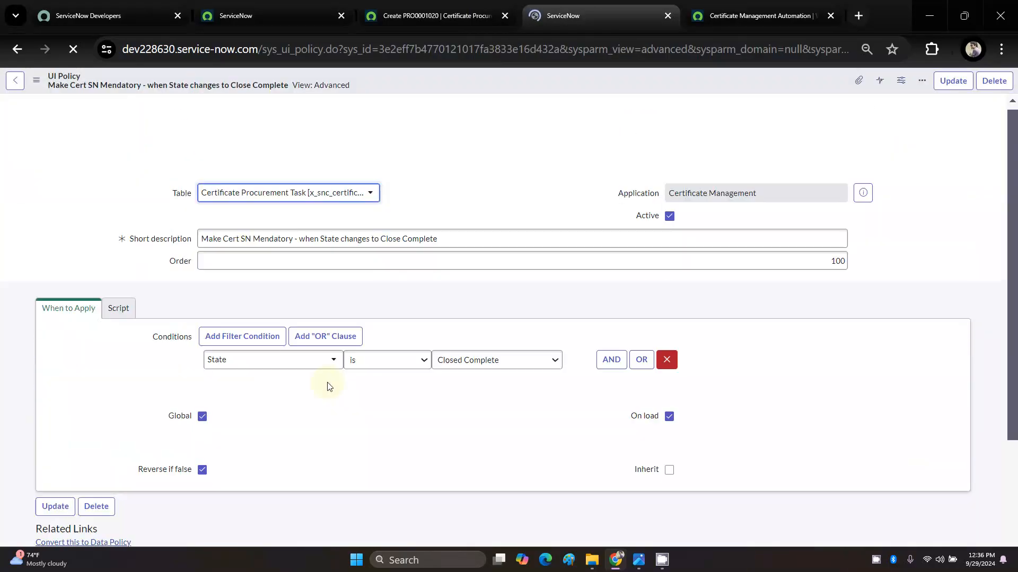
Step: Add a policy action setting New Serial Number to Mandatory True and submit it
{"action": "scroll", "coordinate": [325, 386], "scroll_direction": "down", "scroll_amount": 2}
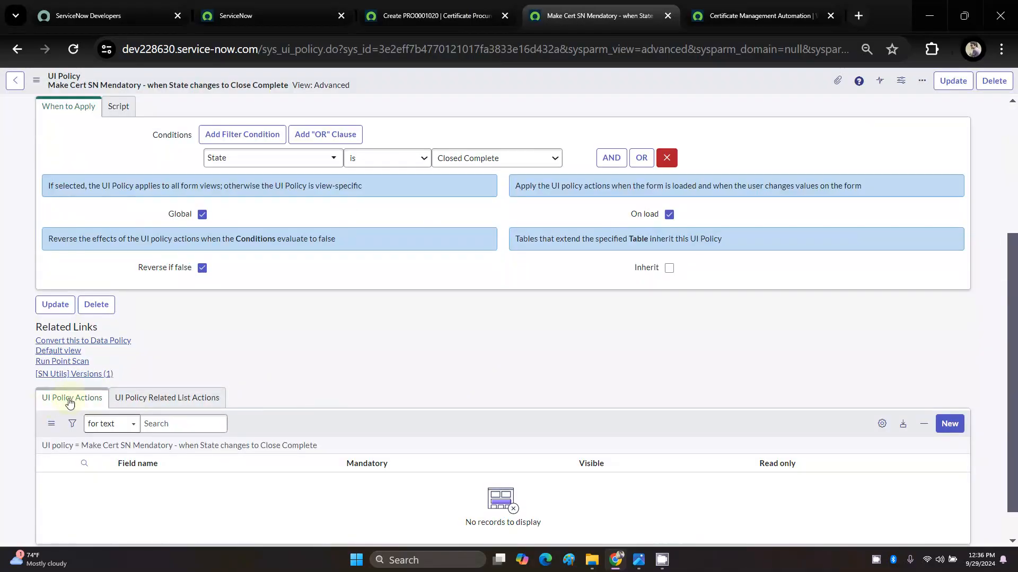
{"action": "left_click", "coordinate": [955, 429]}
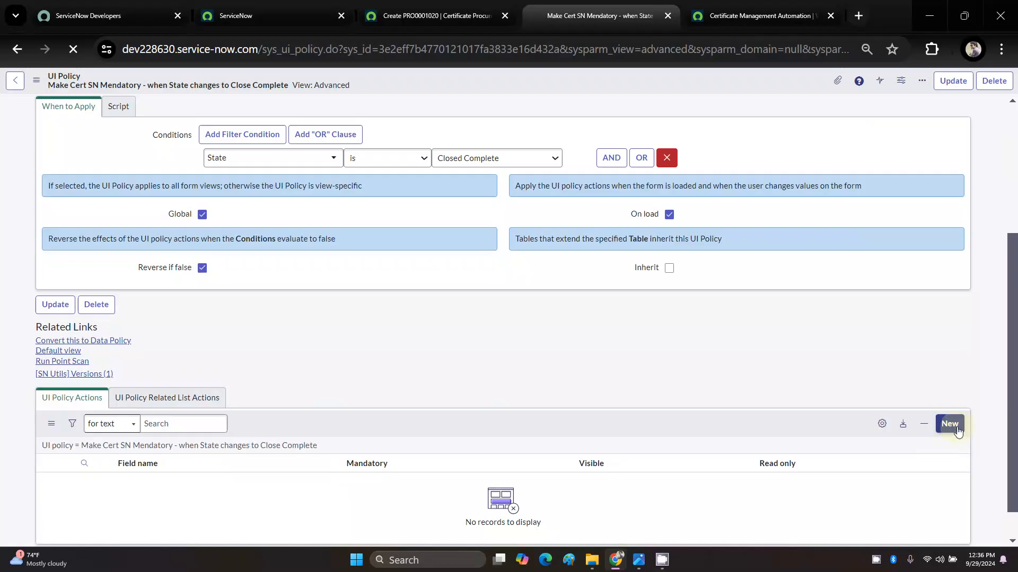
{"action": "left_click", "coordinate": [274, 200]}
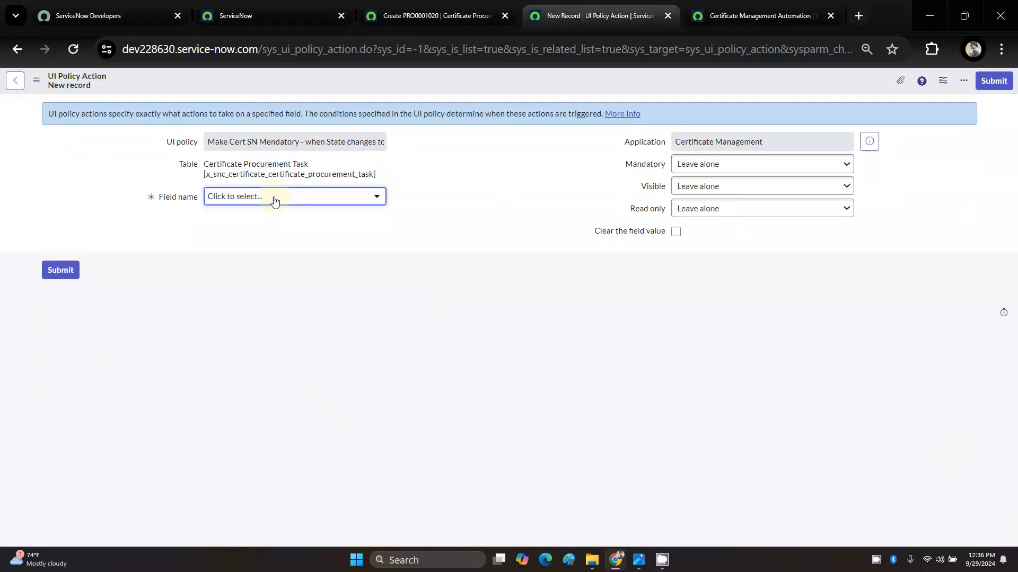
{"action": "scroll", "coordinate": [490, 248], "scroll_direction": "down", "scroll_amount": 3}
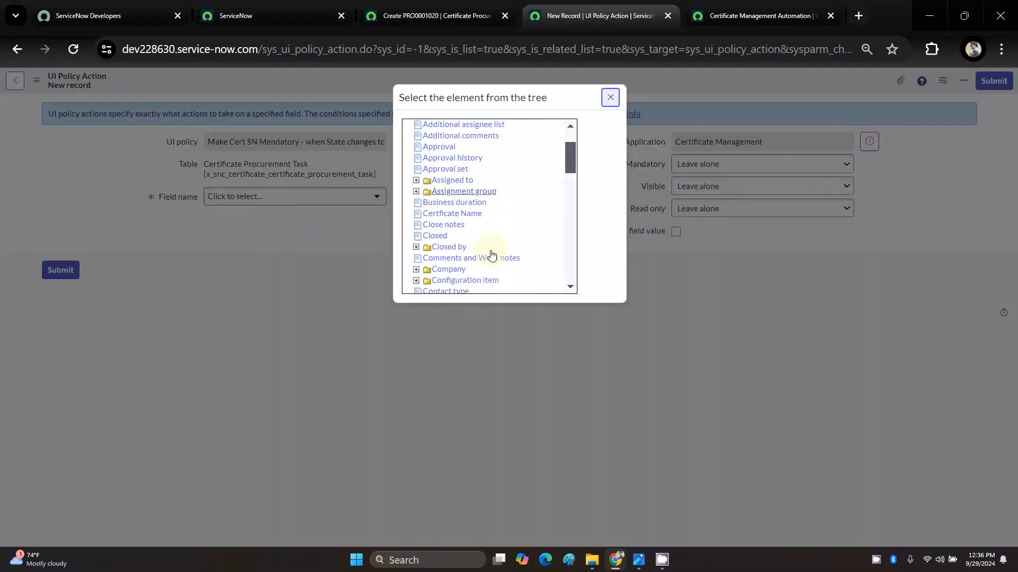
{"action": "scroll", "coordinate": [491, 253], "scroll_direction": "down", "scroll_amount": 10}
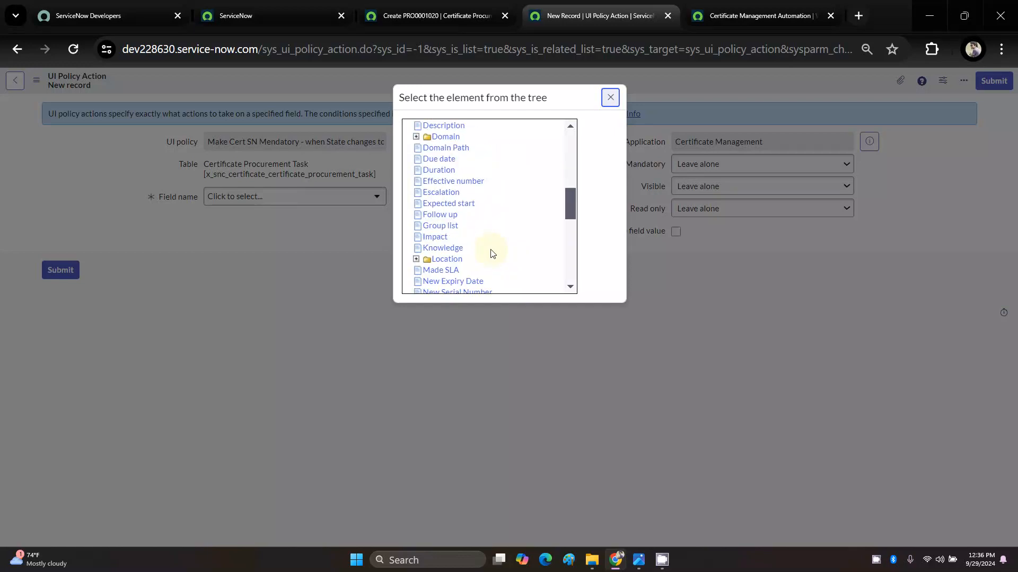
{"action": "scroll", "coordinate": [490, 254], "scroll_direction": "up", "scroll_amount": 3}
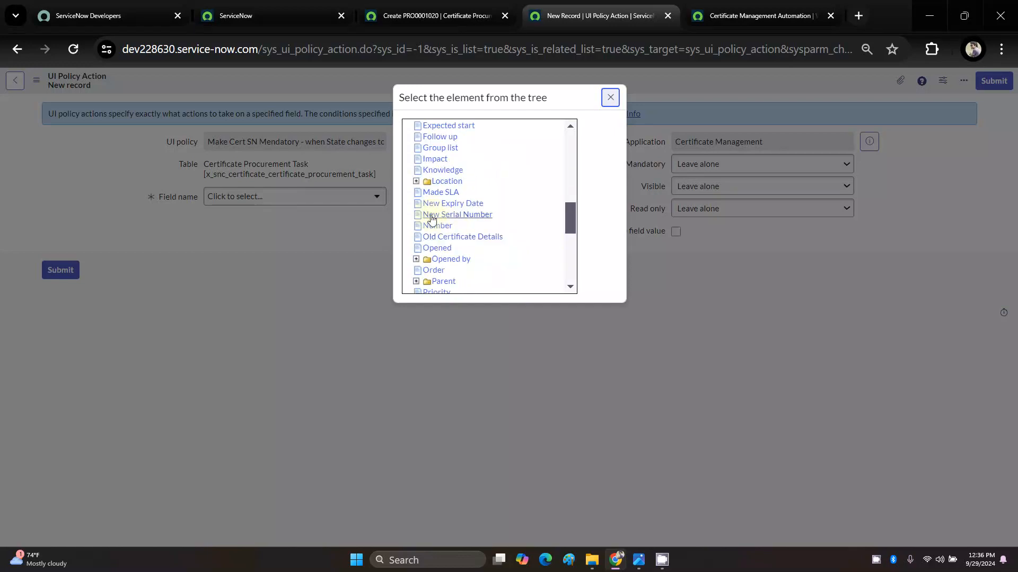
{"action": "left_click", "coordinate": [435, 220]}
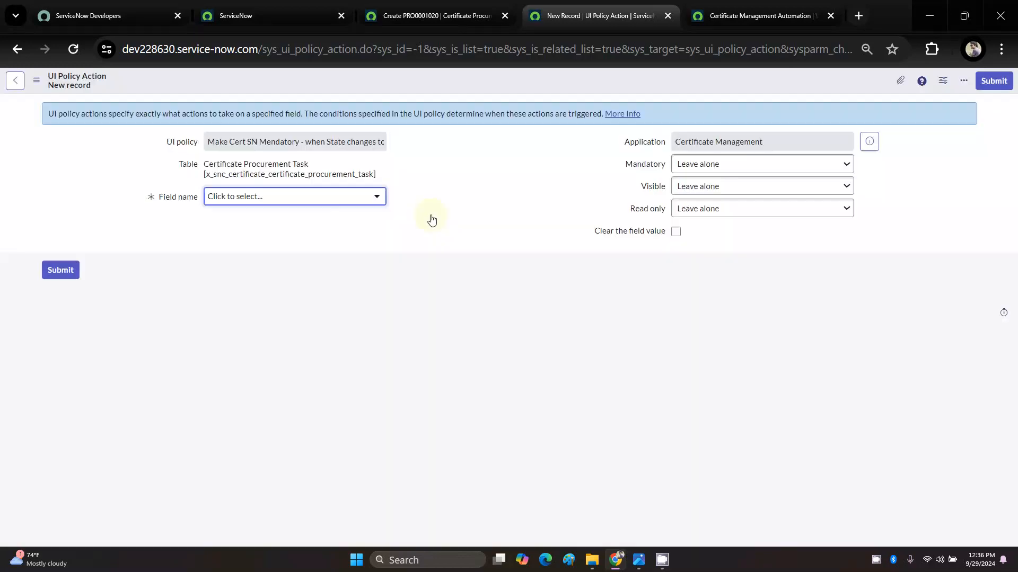
{"action": "left_click", "coordinate": [709, 164]}
{"action": "left_click", "coordinate": [692, 188]}
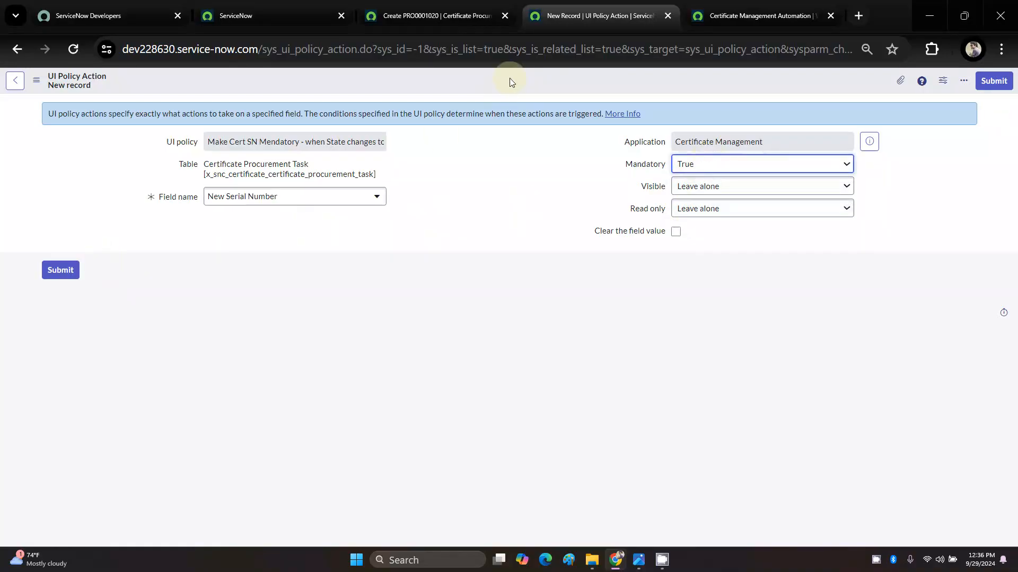
{"action": "left_click", "coordinate": [57, 278]}
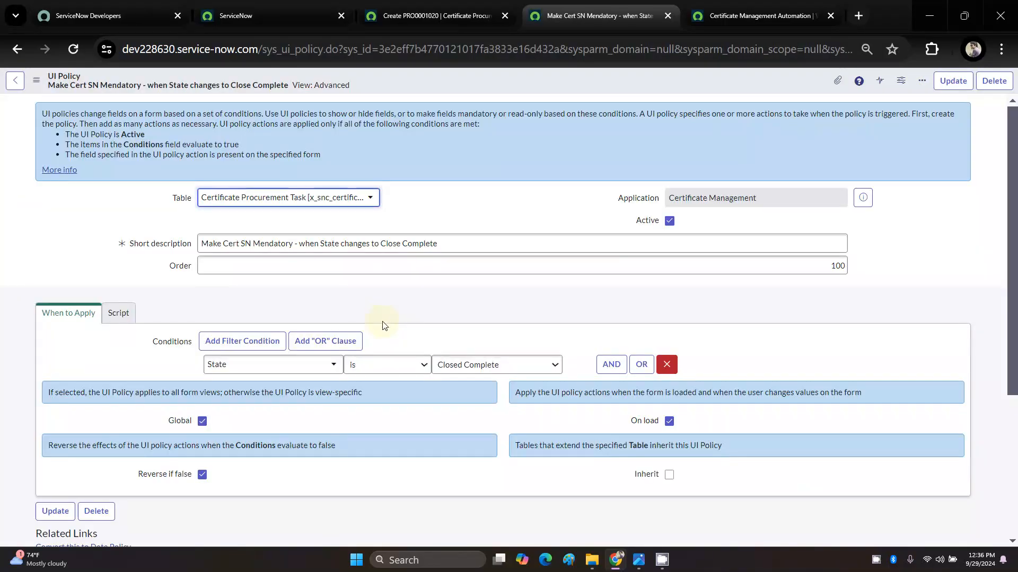
{"action": "scroll", "coordinate": [385, 326], "scroll_direction": "down", "scroll_amount": 4}
Step: Update the UI policy, then reload the procurement task form, discarding unsaved changes
{"action": "left_click", "coordinate": [55, 290]}
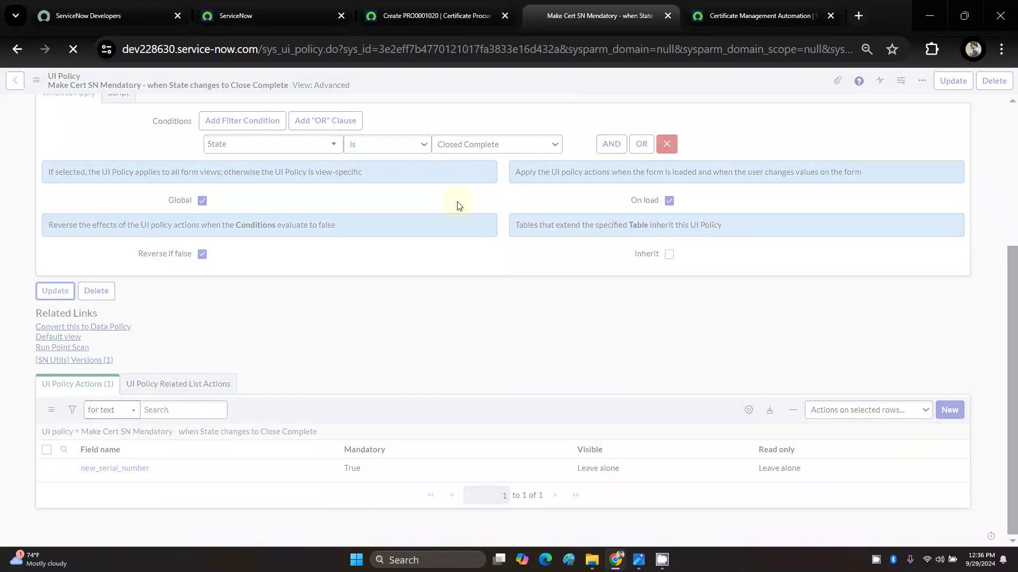
{"action": "left_click", "coordinate": [767, 5]}
{"action": "left_click", "coordinate": [636, 12]}
{"action": "left_click", "coordinate": [465, 8]}
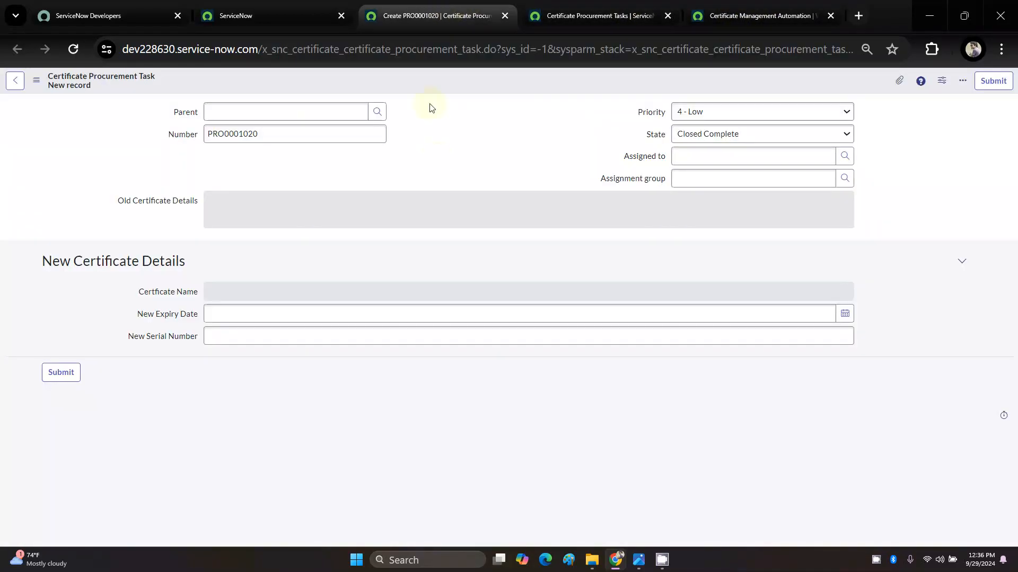
{"action": "left_click", "coordinate": [75, 51]}
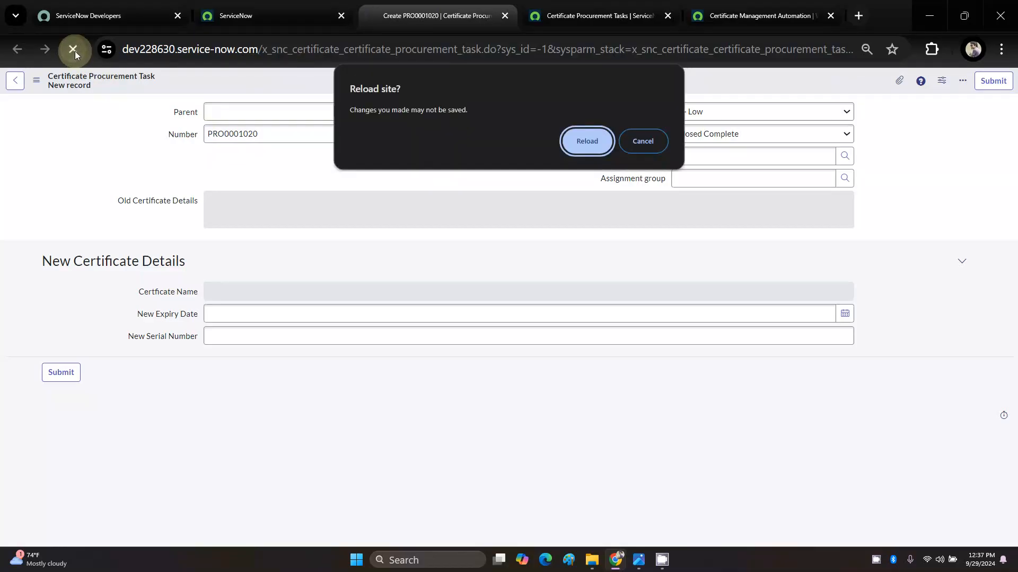
{"action": "left_click", "coordinate": [586, 142]}
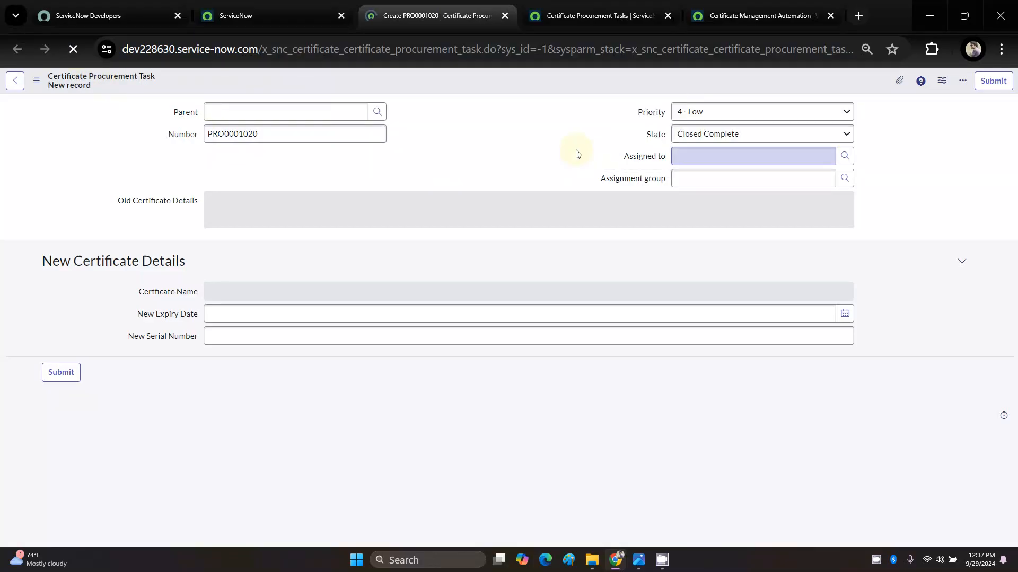
Step: Toggle the task's State between Open and Closed Complete to confirm both fields turn mandatory
{"action": "left_click", "coordinate": [687, 134]}
{"action": "left_click", "coordinate": [697, 178]}
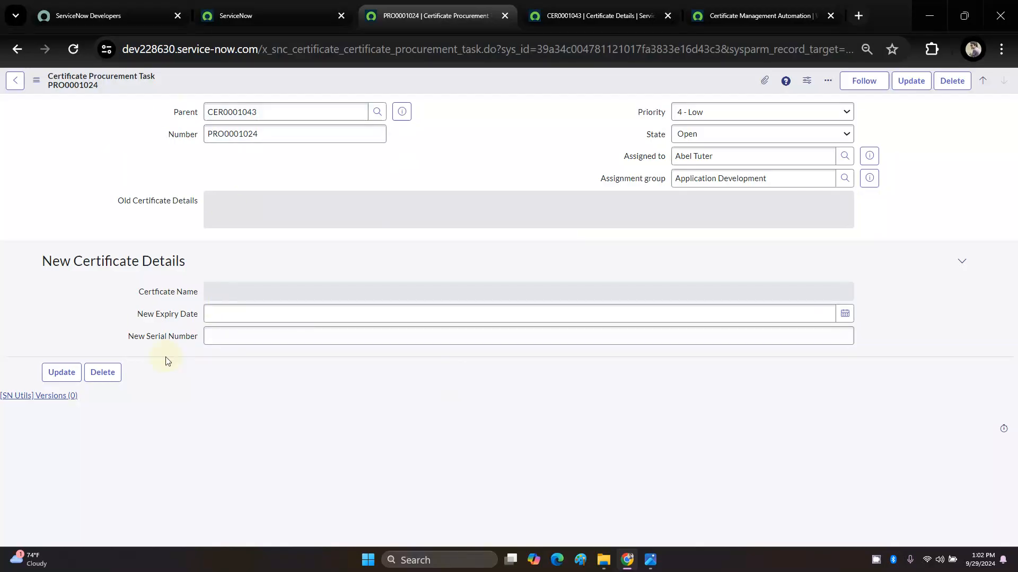
{"action": "left_click", "coordinate": [696, 137]}
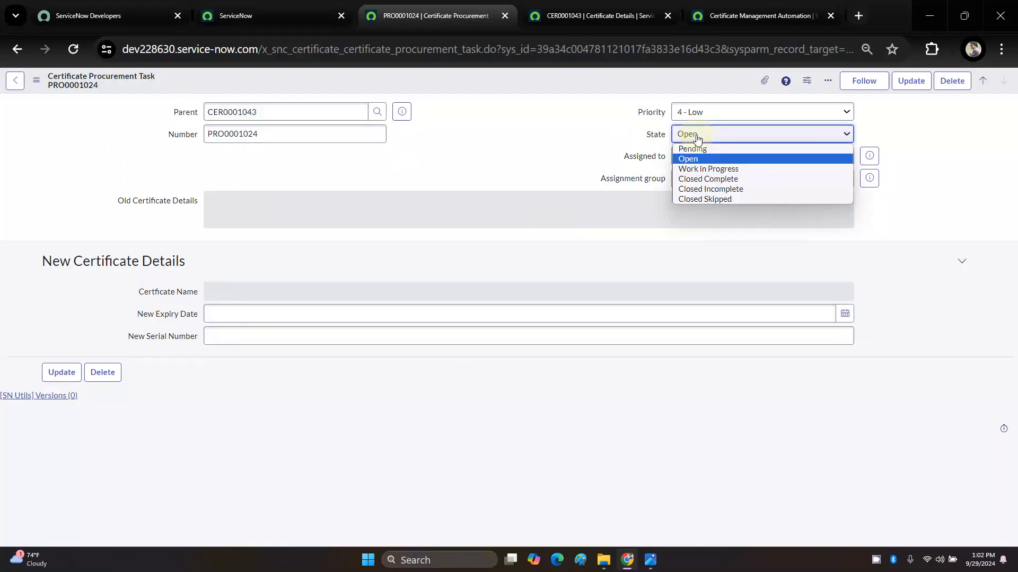
{"action": "left_click", "coordinate": [708, 179]}
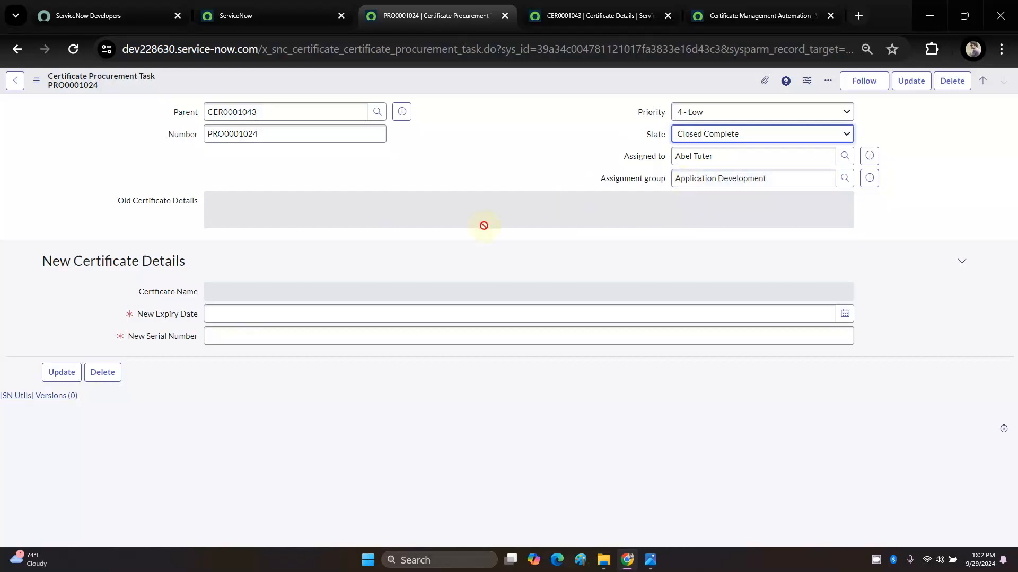
{"action": "left_click", "coordinate": [695, 135]}
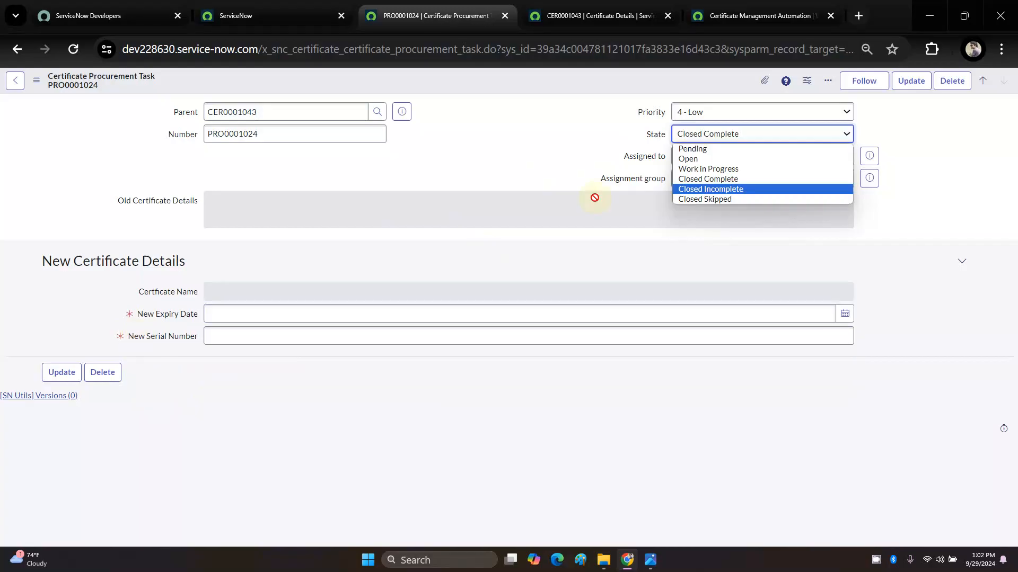
{"action": "left_click", "coordinate": [706, 158]}
{"action": "left_click", "coordinate": [705, 134]}
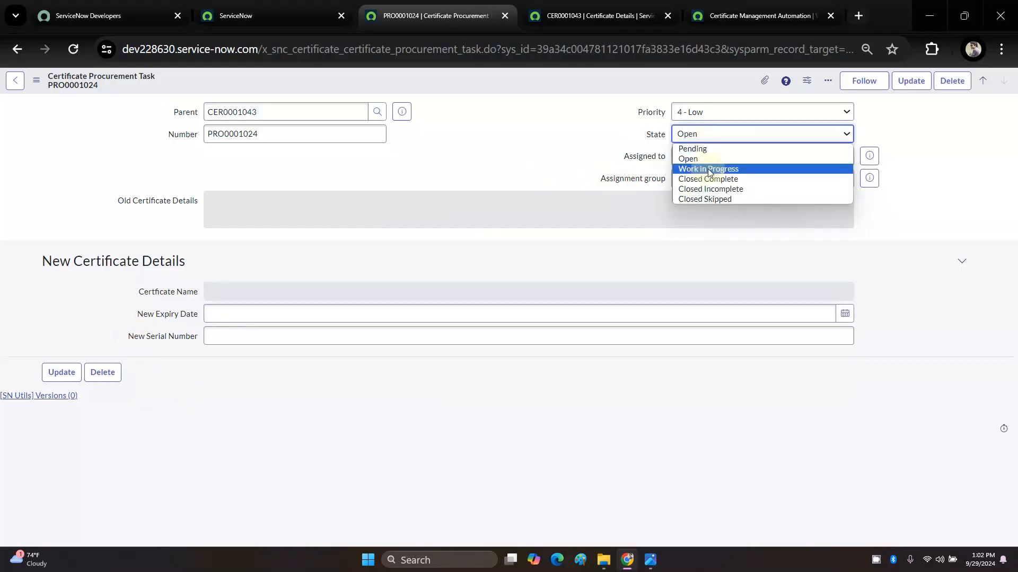
{"action": "left_click", "coordinate": [707, 178]}
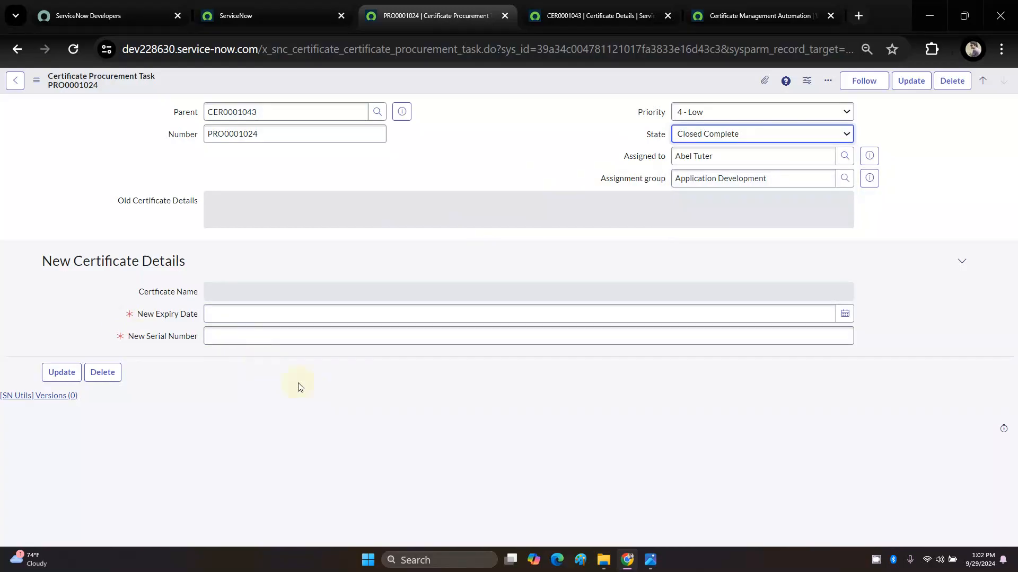
{"action": "left_click", "coordinate": [313, 393]}
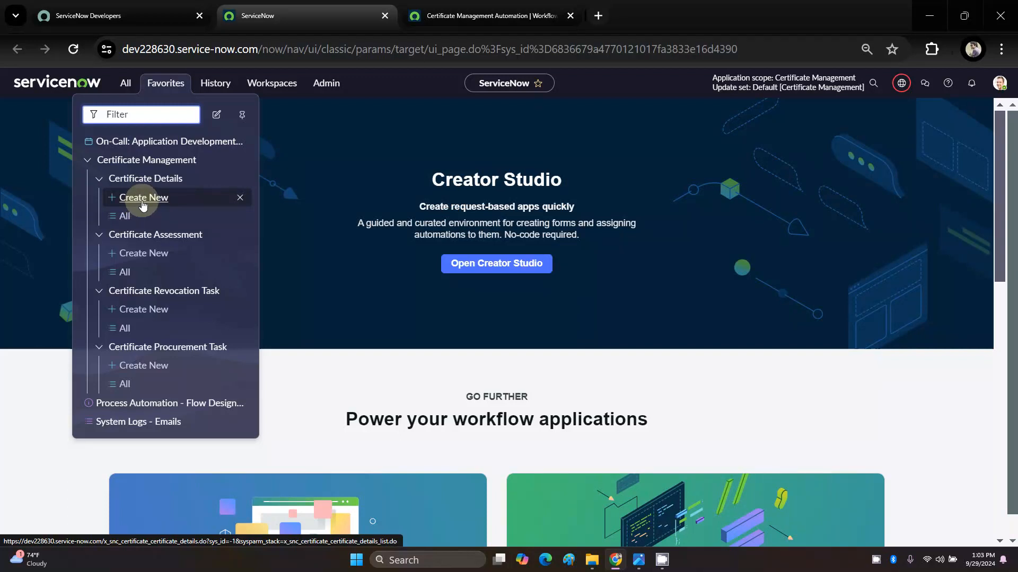
Step: Create and save certificate CER0001044 'Cert808', then save again from its Certificate Assessments list
{"action": "middle_click", "coordinate": [143, 205]}
{"action": "left_click", "coordinate": [452, 16]}
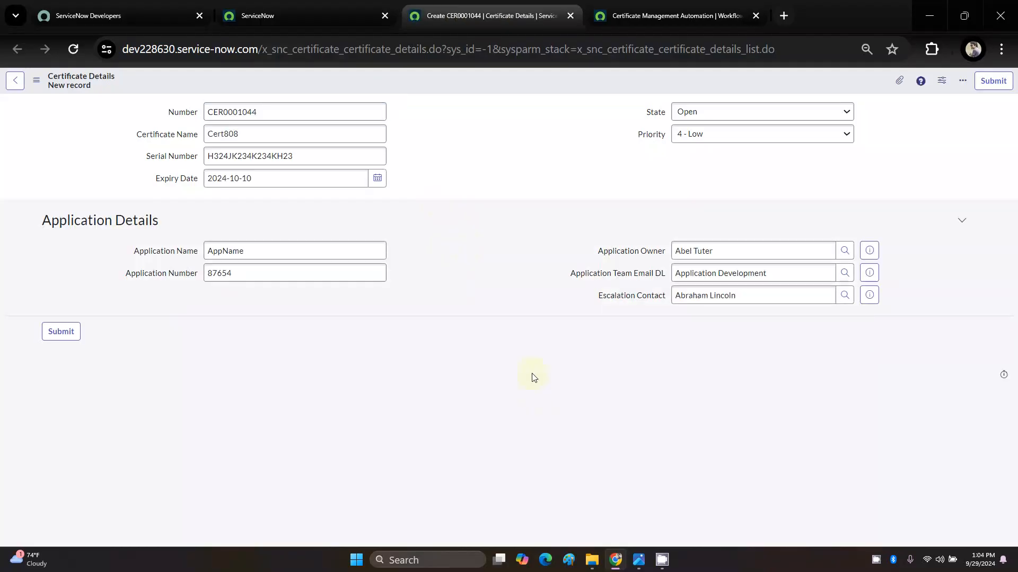
{"action": "right_click", "coordinate": [433, 94]}
{"action": "left_click", "coordinate": [448, 98]}
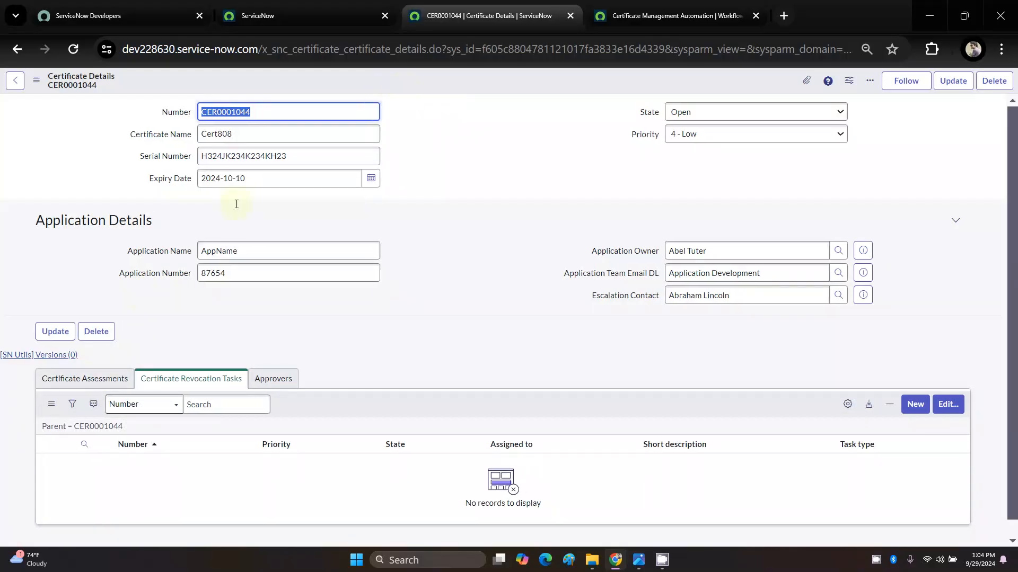
{"action": "left_click", "coordinate": [86, 378]}
{"action": "right_click", "coordinate": [443, 78]}
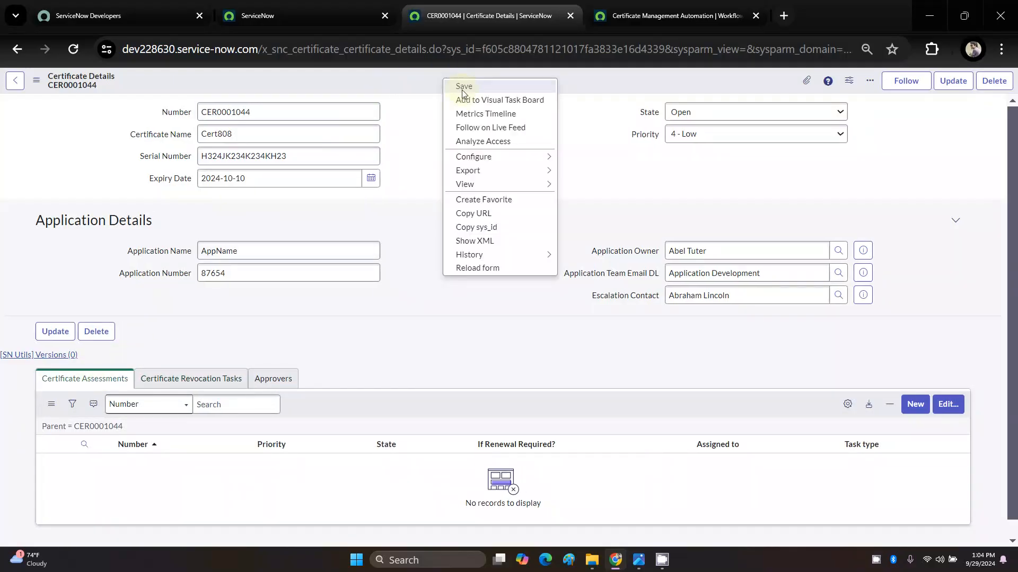
{"action": "left_click", "coordinate": [462, 86]}
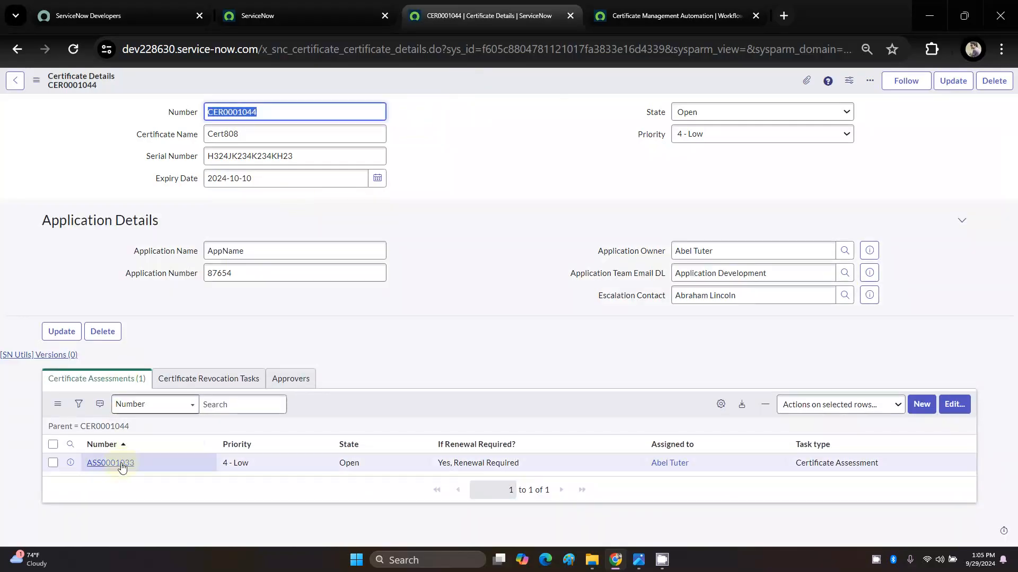
Step: Close assessment ASS0001033 as Closed Complete with 'Yes, Renewal Required', then open parent CER0001044
{"action": "left_click", "coordinate": [112, 463]}
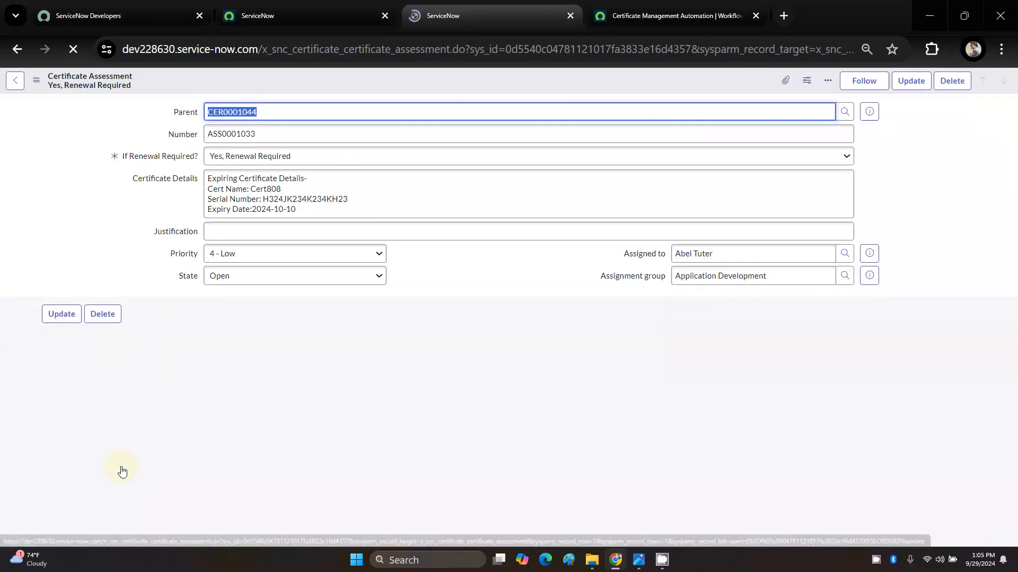
{"action": "left_click", "coordinate": [241, 156]}
{"action": "left_click", "coordinate": [236, 156]}
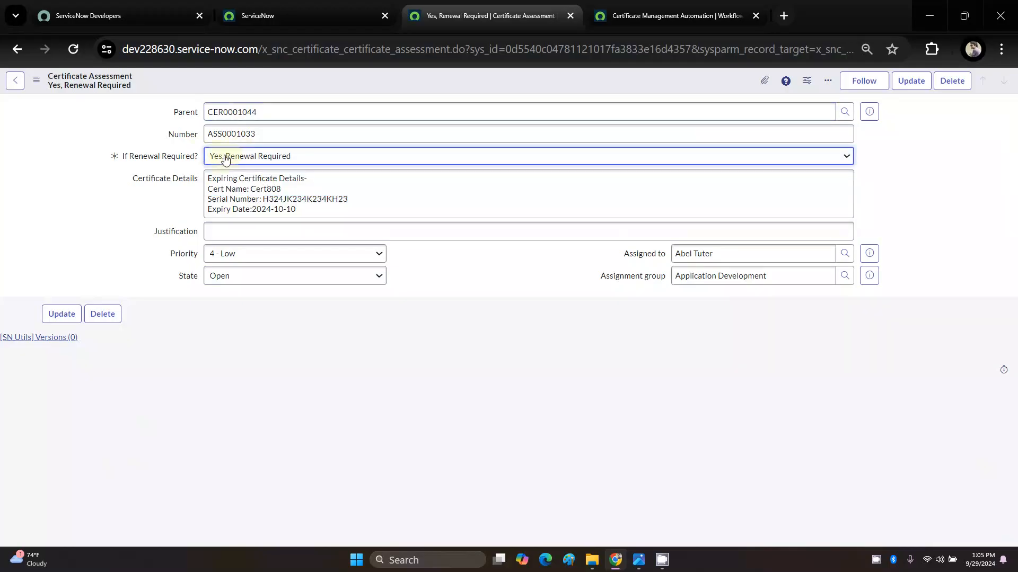
{"action": "left_click", "coordinate": [227, 274]}
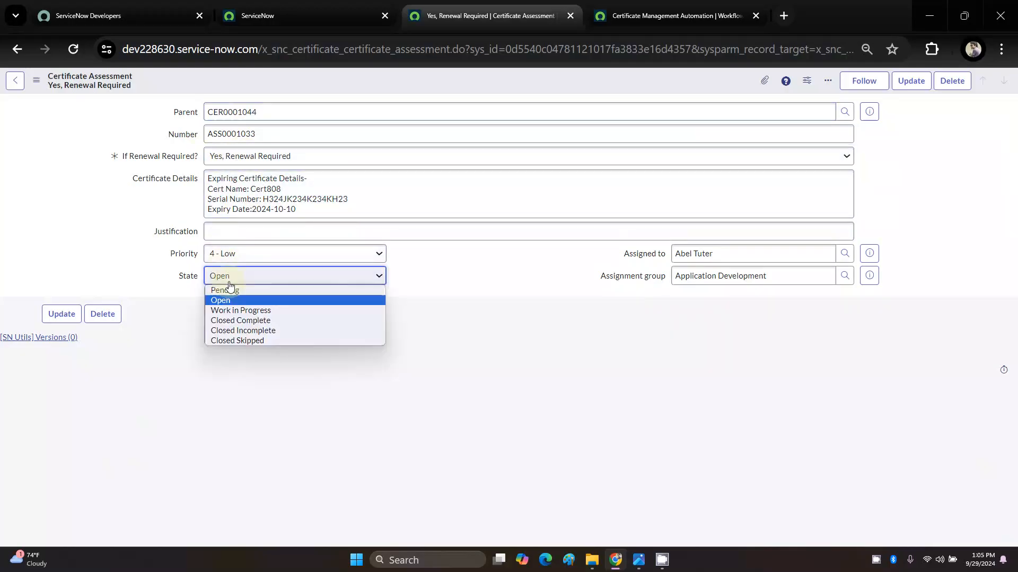
{"action": "left_click", "coordinate": [240, 320]}
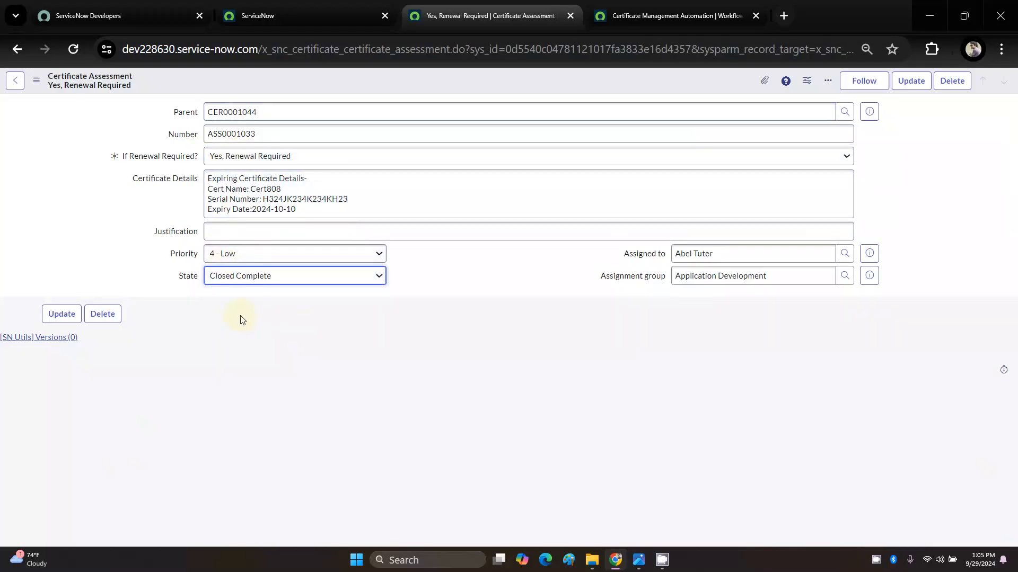
{"action": "right_click", "coordinate": [380, 93]}
{"action": "left_click", "coordinate": [386, 95]}
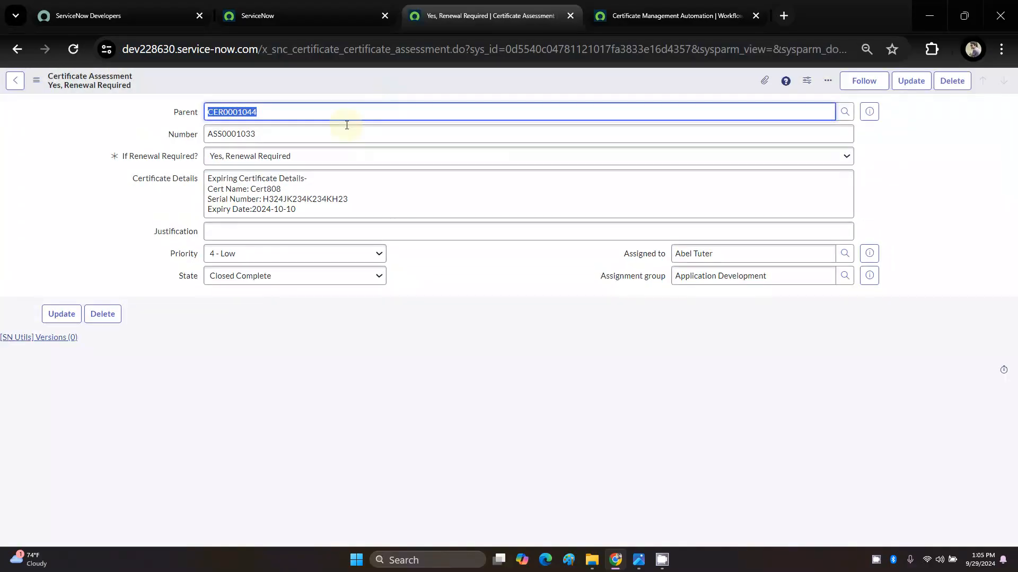
{"action": "left_click", "coordinate": [869, 112]}
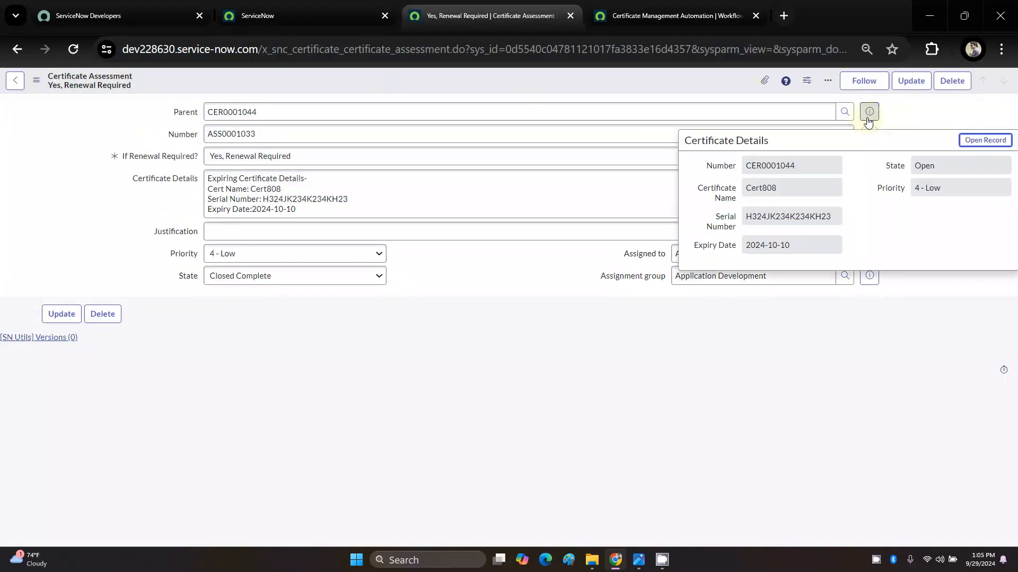
{"action": "left_click", "coordinate": [991, 140]}
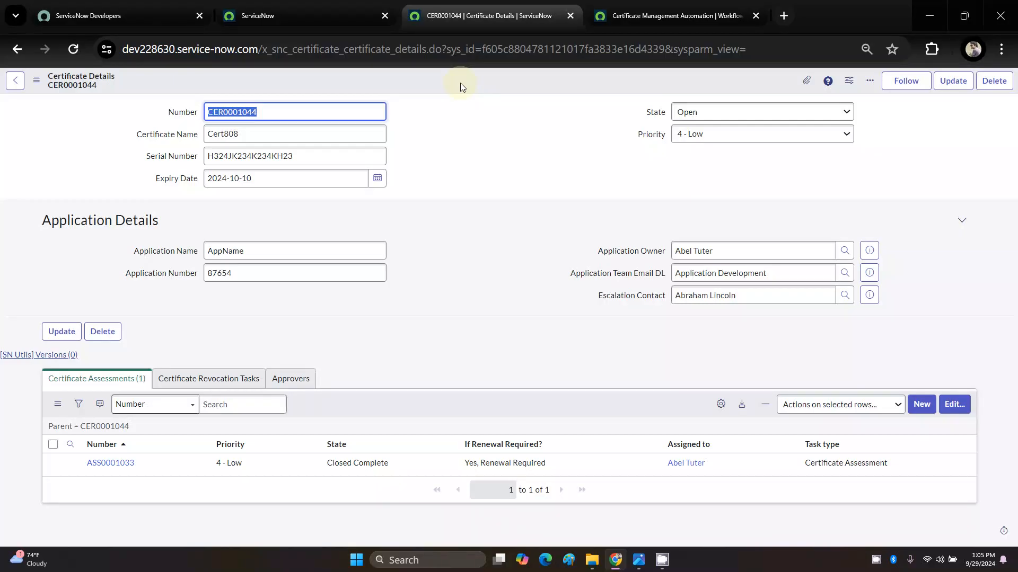
Step: Open the full Certificate Procurement Task list in a new tab and open PRO0001025
{"action": "left_click", "coordinate": [329, 7]}
{"action": "left_click", "coordinate": [155, 87]}
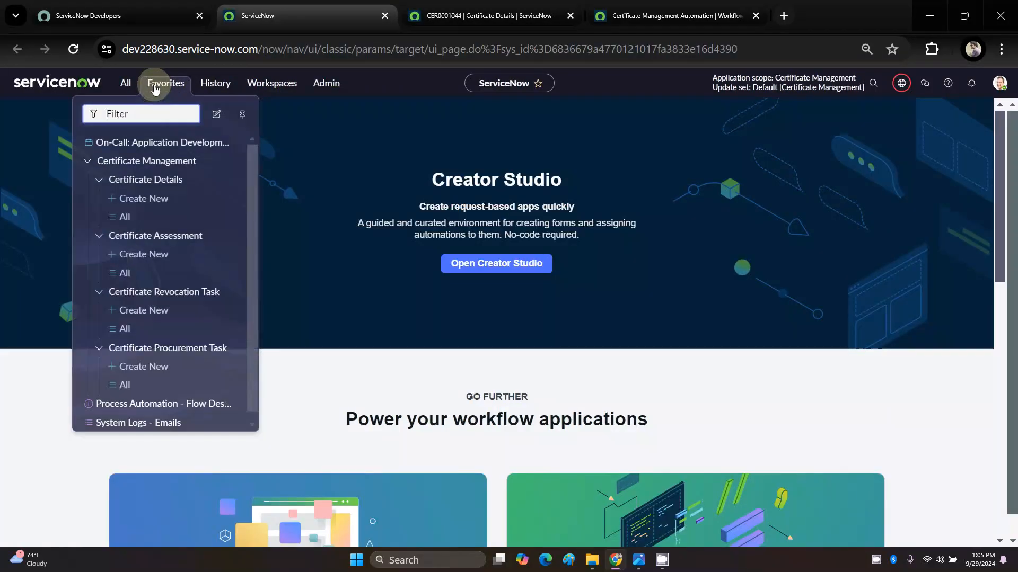
{"action": "middle_click", "coordinate": [126, 386]}
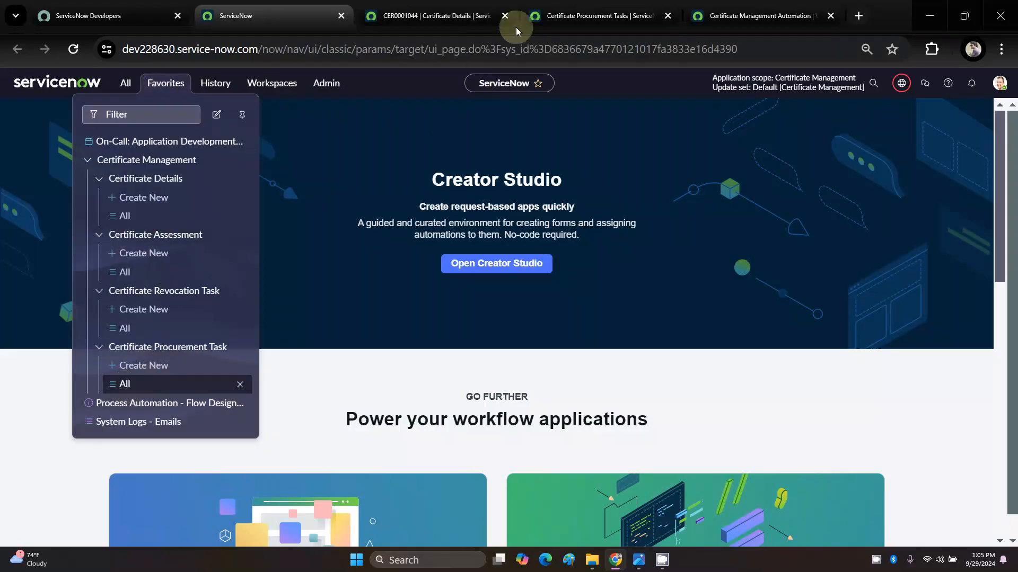
{"action": "left_click", "coordinate": [545, 15]}
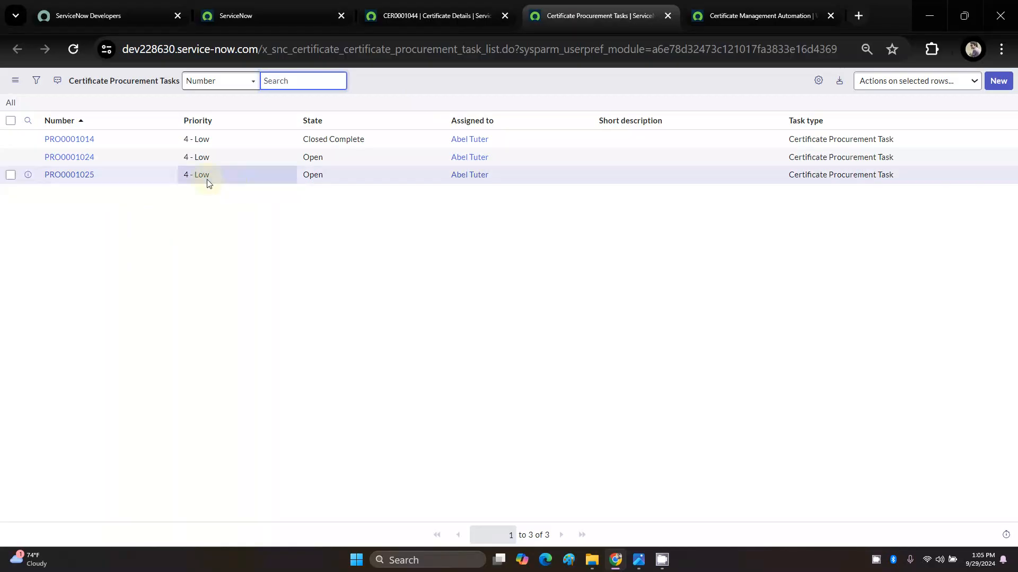
{"action": "left_click", "coordinate": [74, 176]}
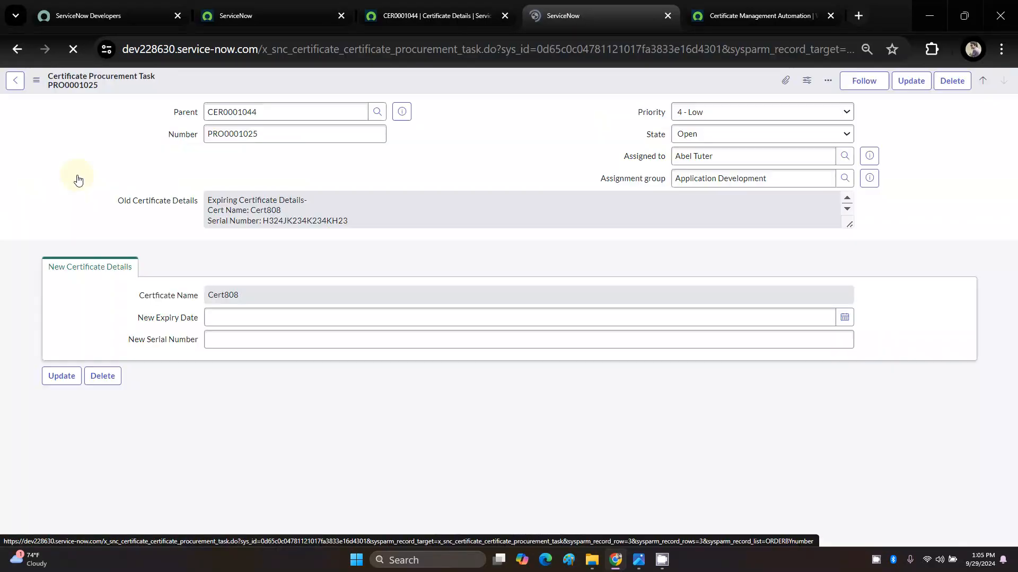
Step: Check that PRO0001025 belongs to certificate CER0001044 and carries Cert808's old details
{"action": "left_click_drag", "start_coordinate": [270, 111], "coordinate": [187, 111]}
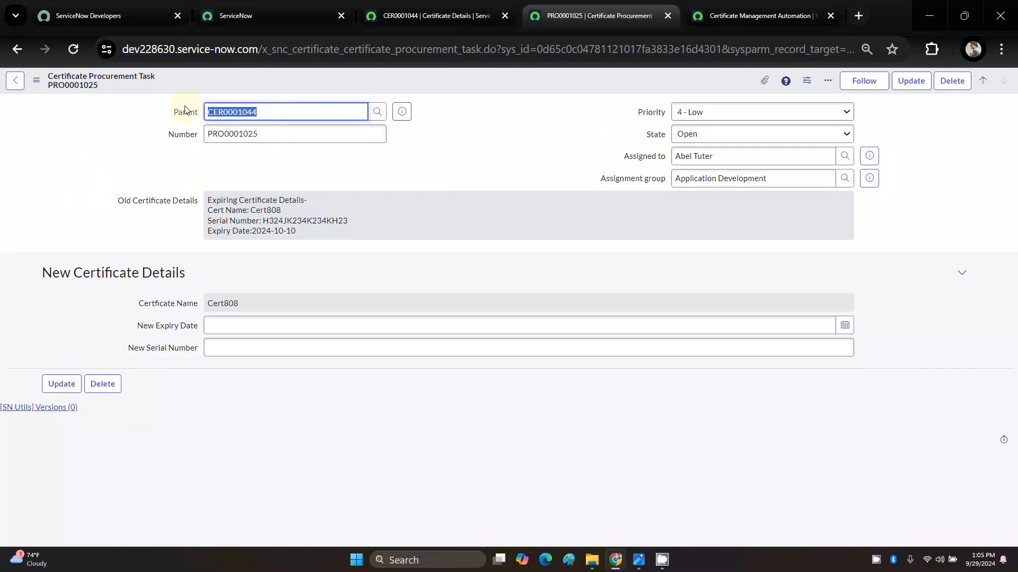
{"action": "left_click", "coordinate": [421, 16]}
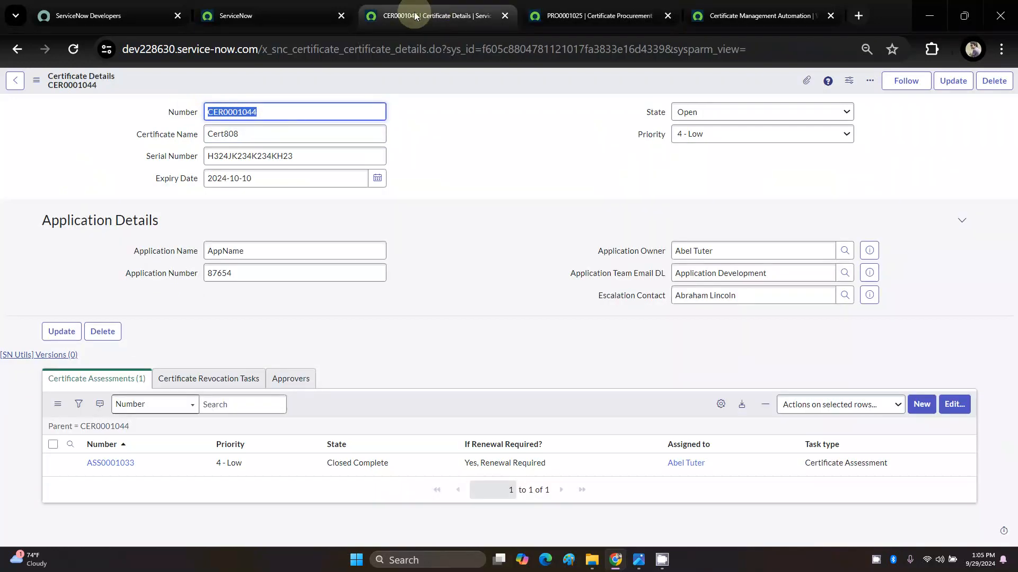
{"action": "left_click", "coordinate": [580, 8]}
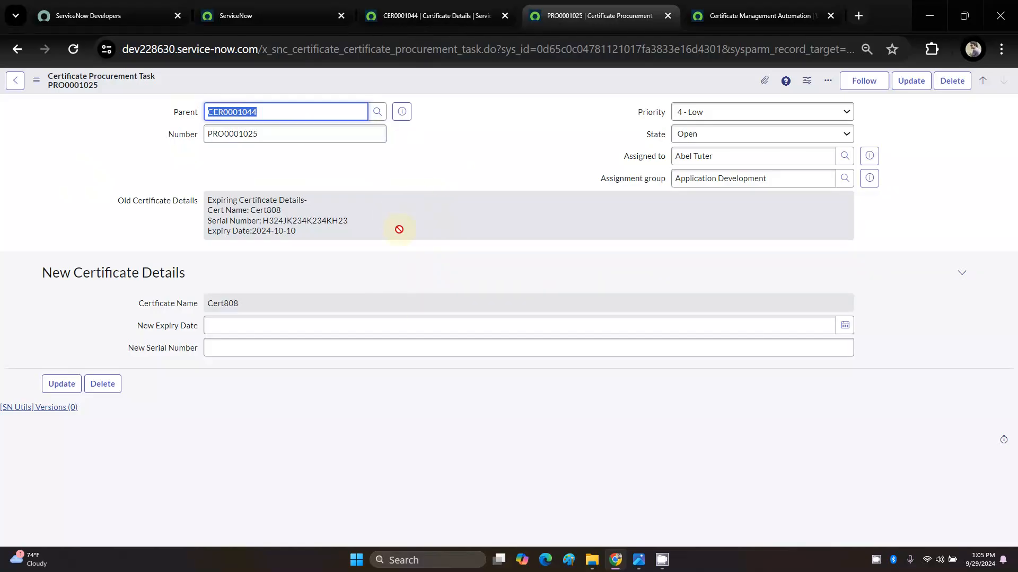
{"action": "left_click_drag", "start_coordinate": [276, 117], "coordinate": [201, 113]}
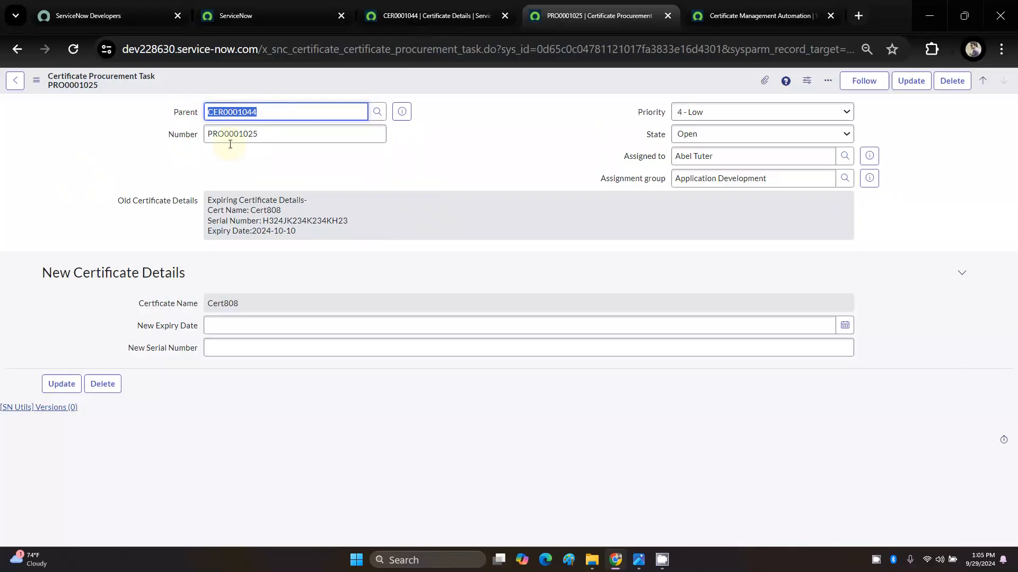
{"action": "left_click", "coordinate": [406, 182]}
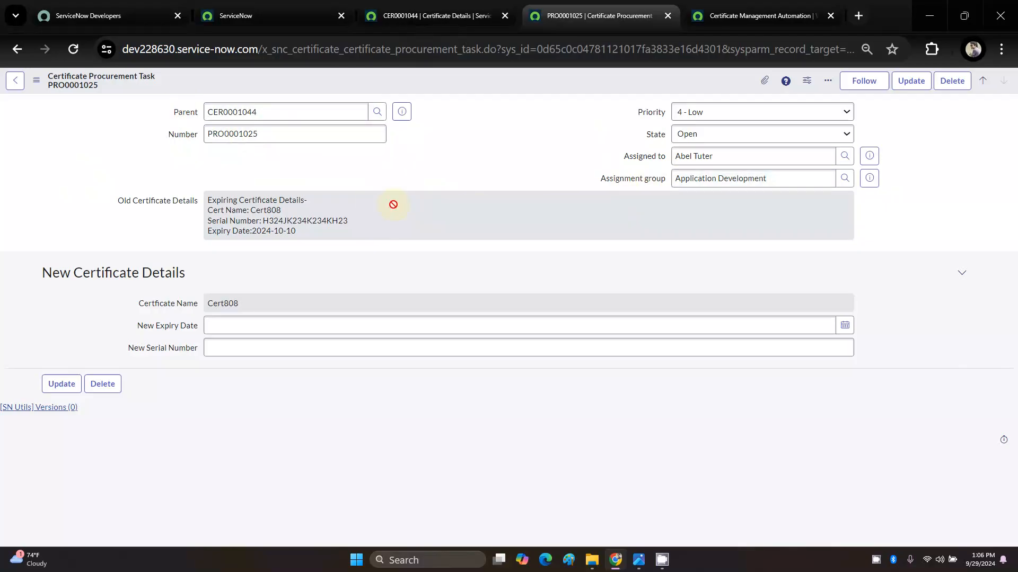
{"action": "left_click_drag", "start_coordinate": [310, 232], "coordinate": [191, 295]}
{"action": "left_click", "coordinate": [374, 261]}
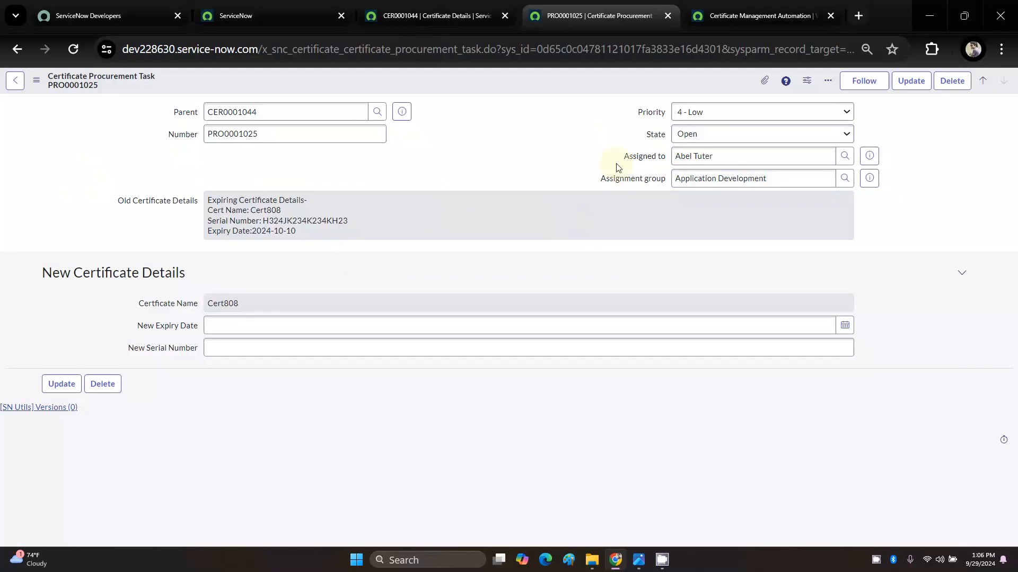
Step: Set PRO0001025's State to Closed Complete and go back to the CER0001044 tab
{"action": "left_click", "coordinate": [701, 134]}
{"action": "left_click", "coordinate": [706, 175]}
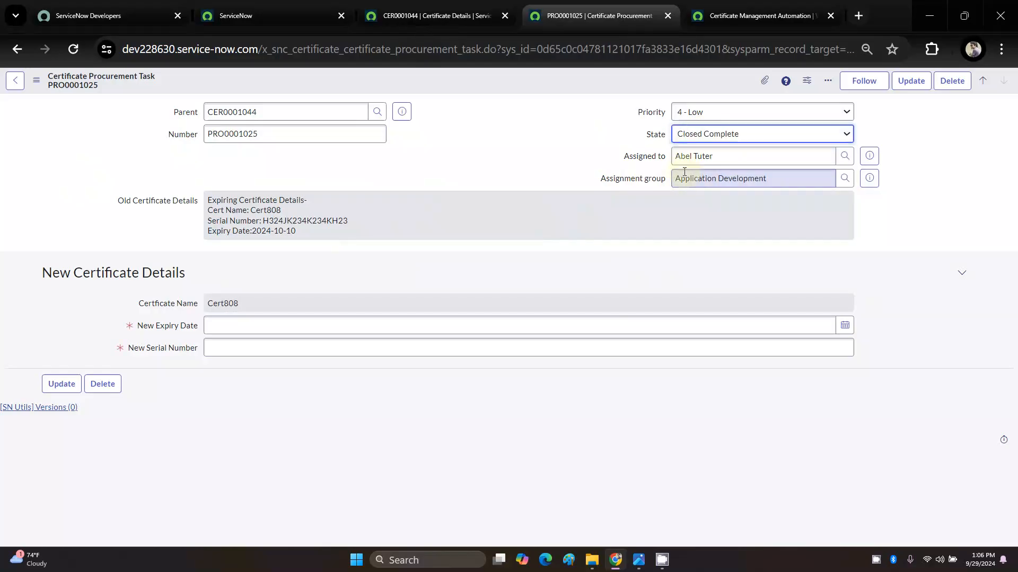
{"action": "left_click", "coordinate": [710, 136]}
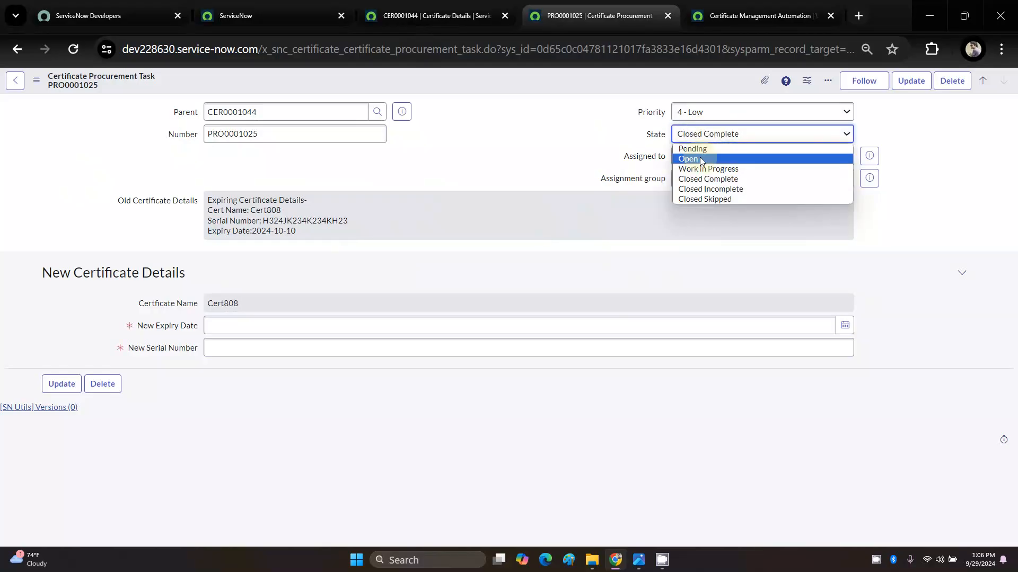
{"action": "left_click", "coordinate": [534, 137]}
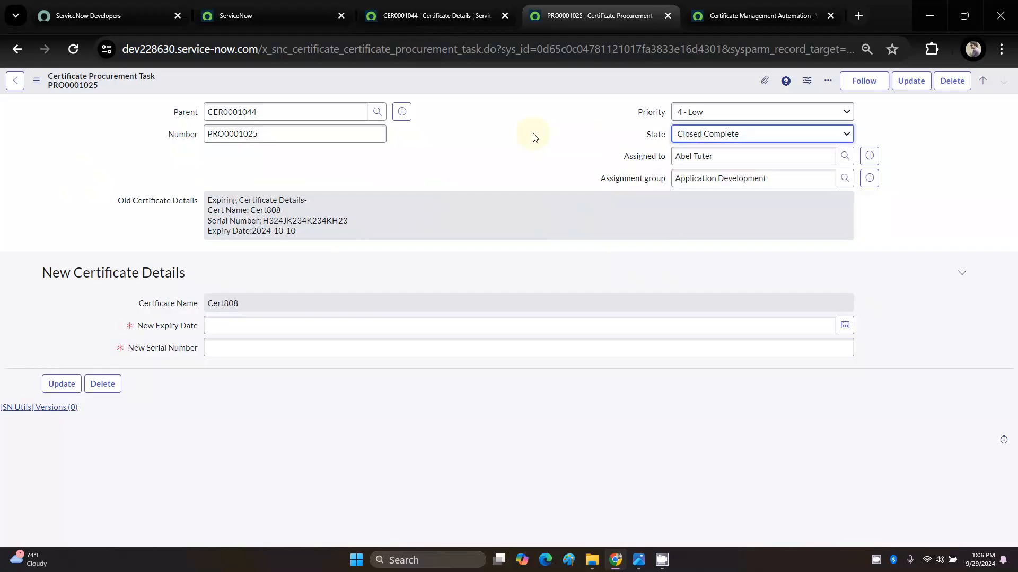
{"action": "left_click", "coordinate": [419, 4]}
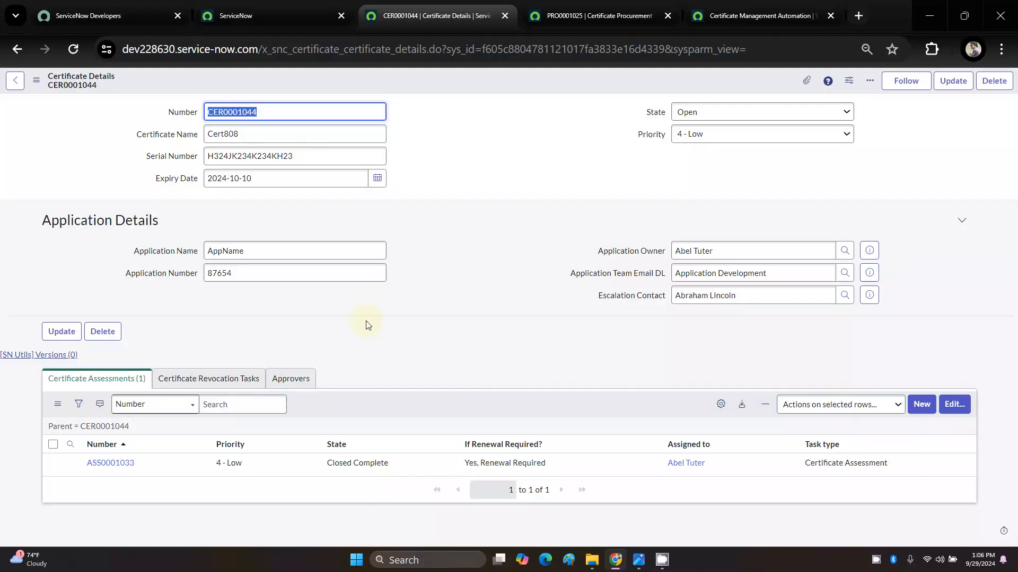
Step: Add the Certificate Procurement Task->Parent related list to the certificate form, placed second
{"action": "right_click", "coordinate": [429, 88]}
{"action": "mouse_move", "coordinate": [457, 169]}
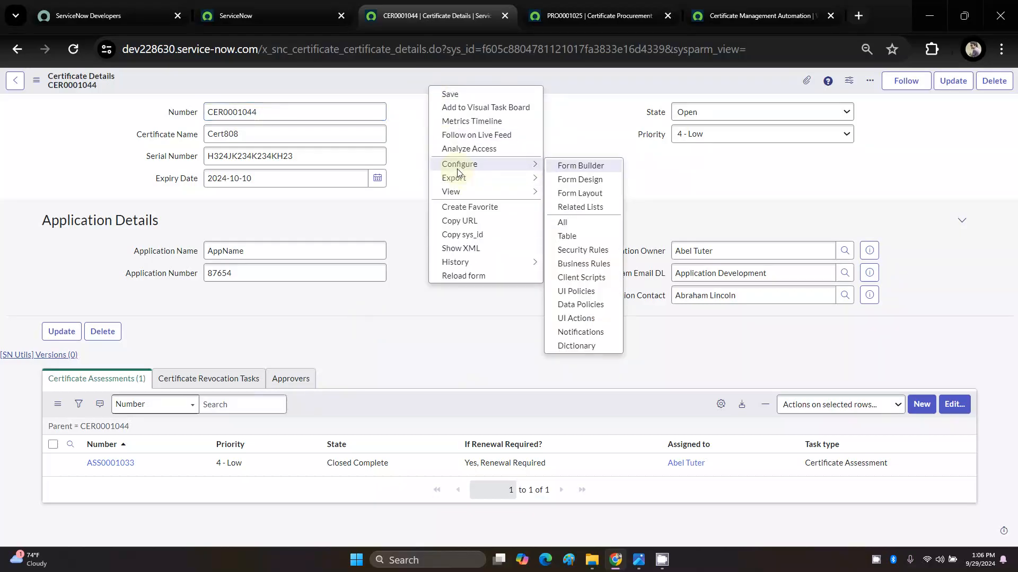
{"action": "left_click", "coordinate": [581, 207]}
{"action": "left_click", "coordinate": [364, 275]}
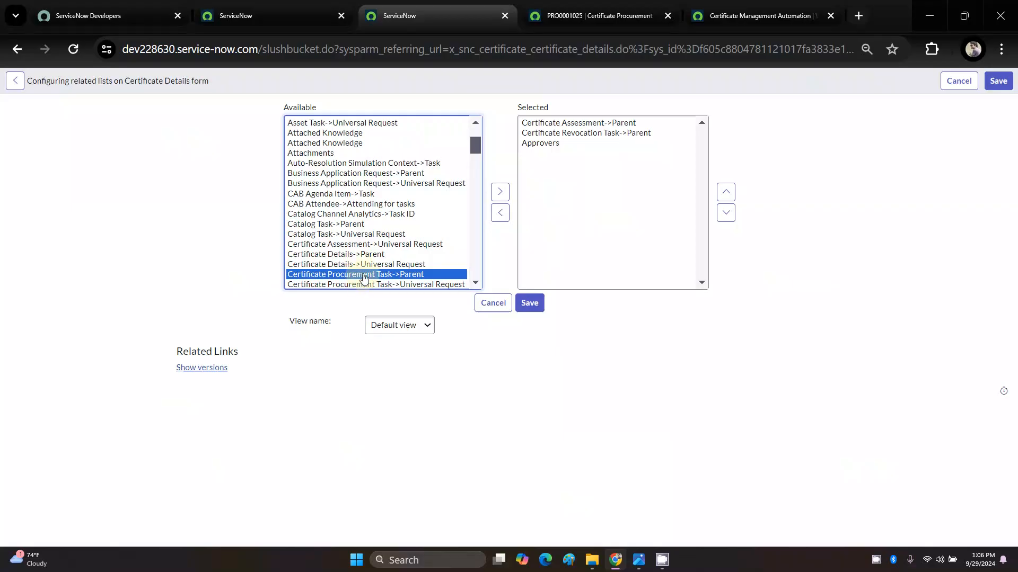
{"action": "double_click", "coordinate": [364, 275]}
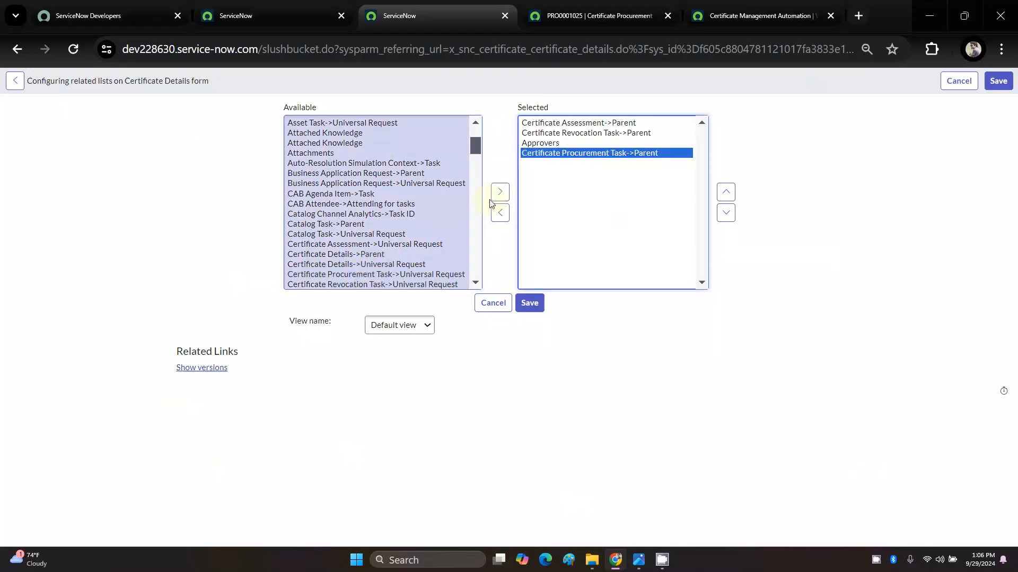
{"action": "left_click", "coordinate": [724, 197]}
{"action": "left_click", "coordinate": [727, 195]}
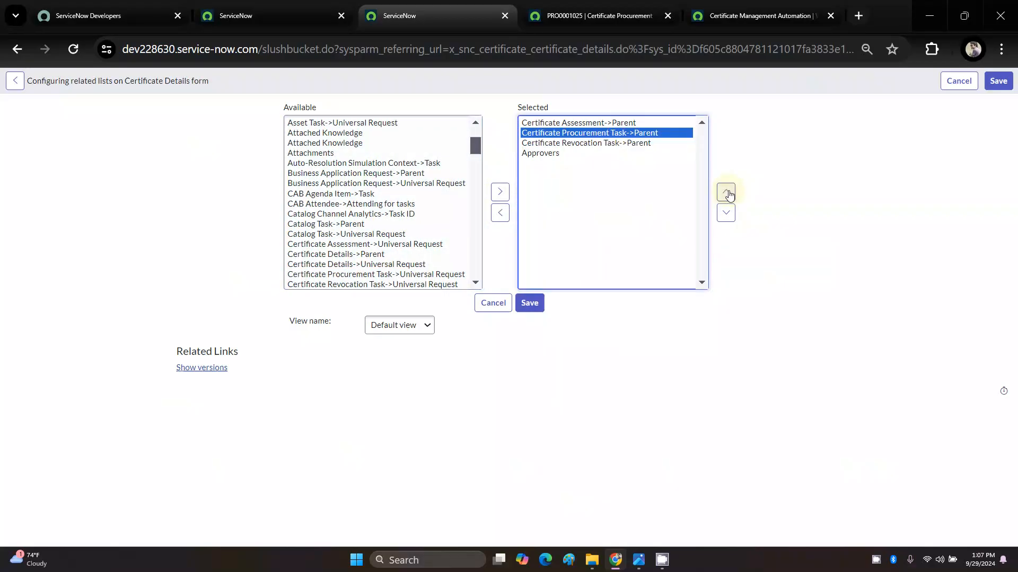
{"action": "left_click", "coordinate": [534, 308]}
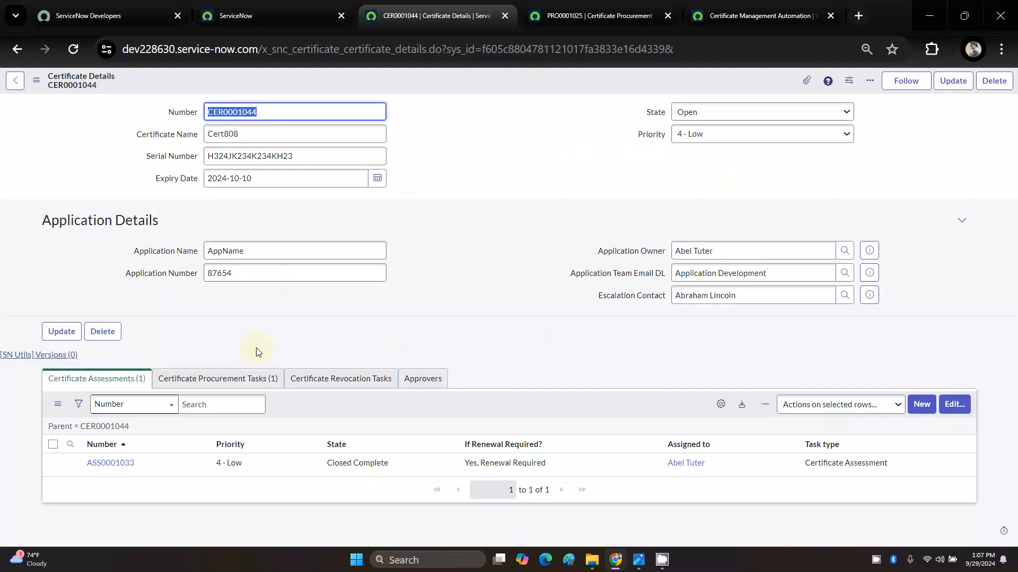
Step: View the certificate's procurement tasks, then check the Flow D.jpg flowchart before returning
{"action": "left_click", "coordinate": [217, 378]}
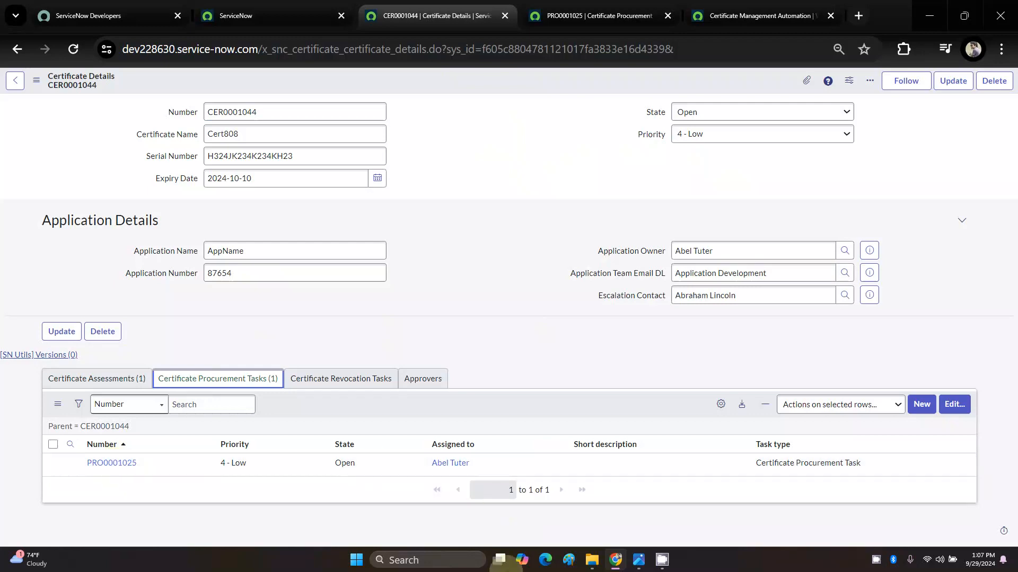
{"action": "mouse_move", "coordinate": [643, 560]}
{"action": "left_click", "coordinate": [640, 508]}
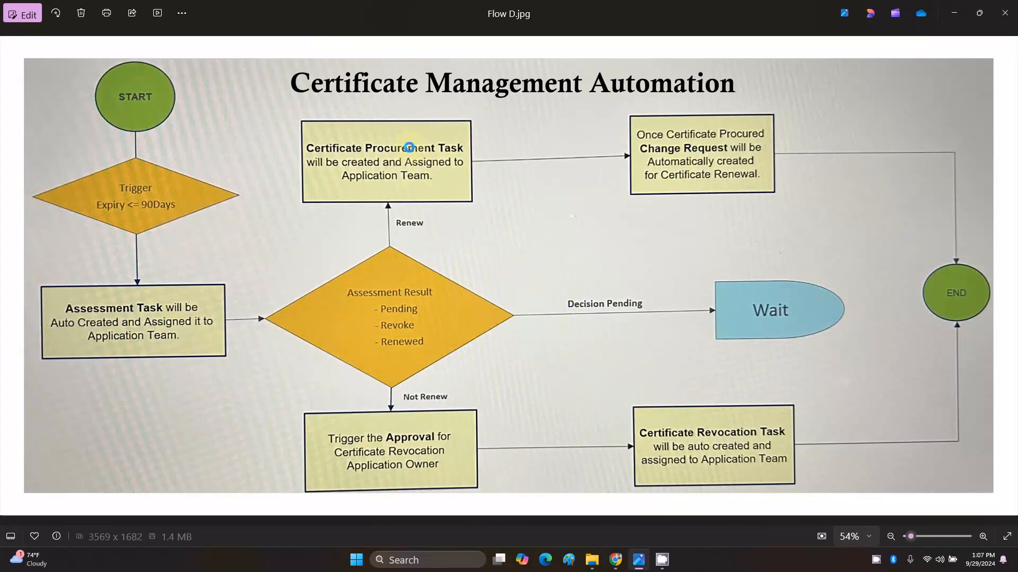
{"action": "key", "text": "alt+Tab"}
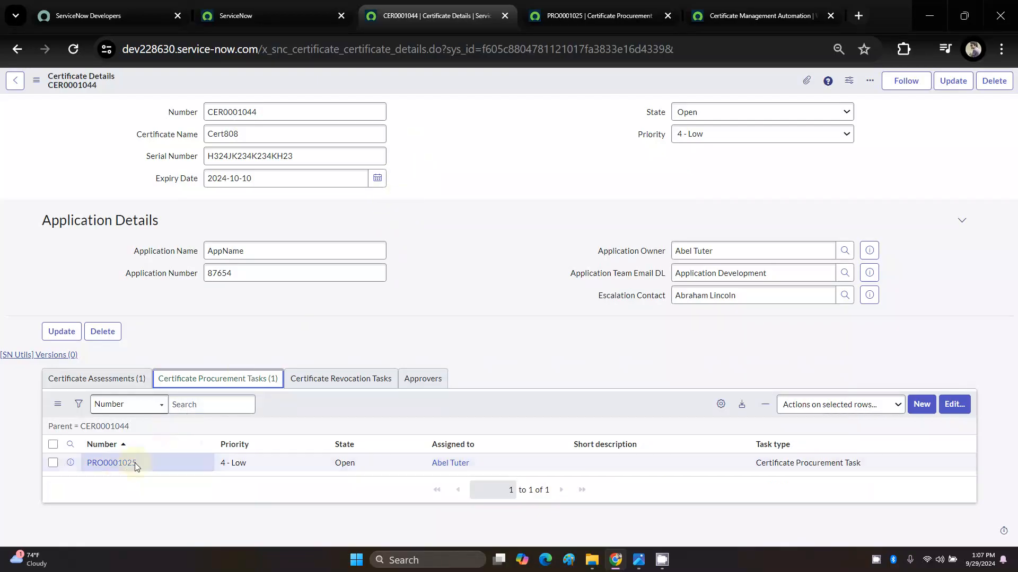
Step: Open procurement task PRO0001025 and set its State to Closed Complete
{"action": "left_click", "coordinate": [114, 465]}
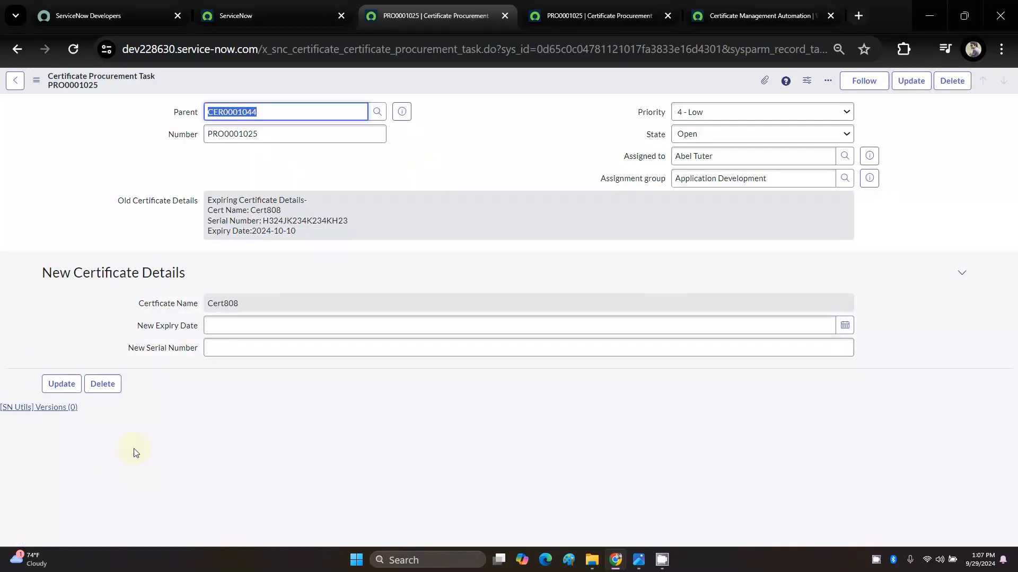
{"action": "left_click", "coordinate": [212, 325]}
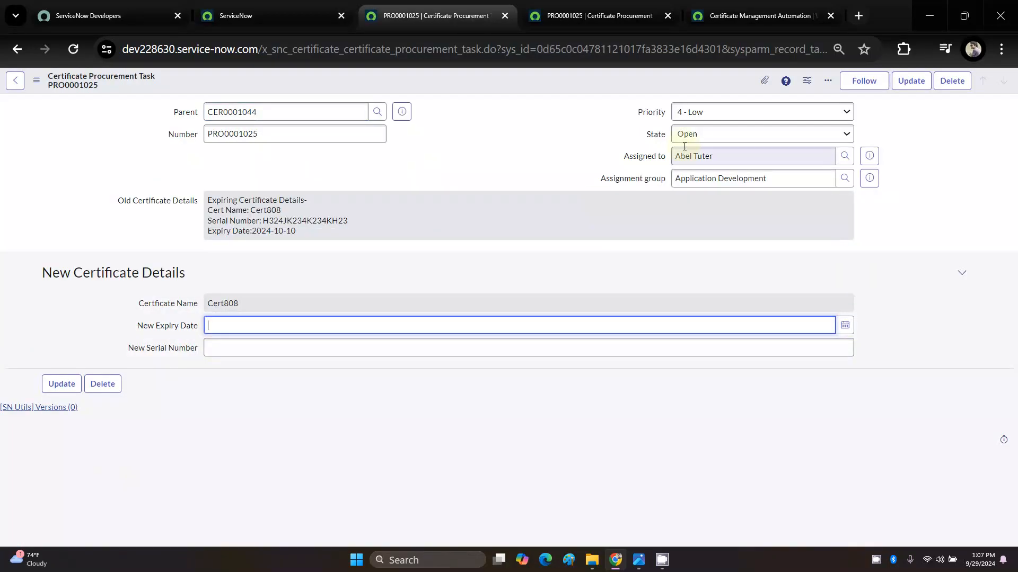
{"action": "left_click", "coordinate": [705, 135]}
{"action": "left_click", "coordinate": [693, 178]}
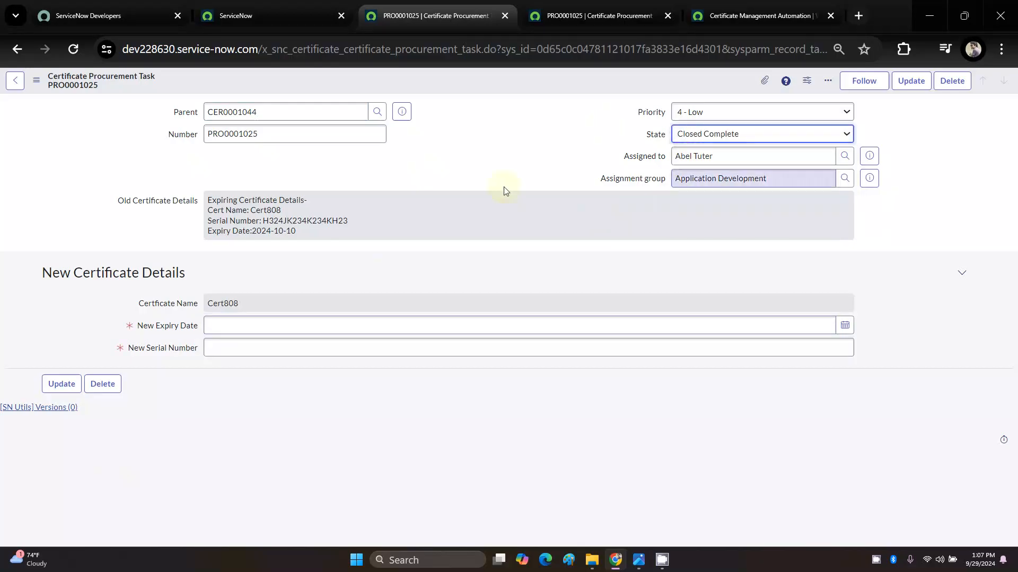
Step: Set the task's new expiry date to 2025-02-01, then return to the flow
{"action": "left_click", "coordinate": [236, 325]}
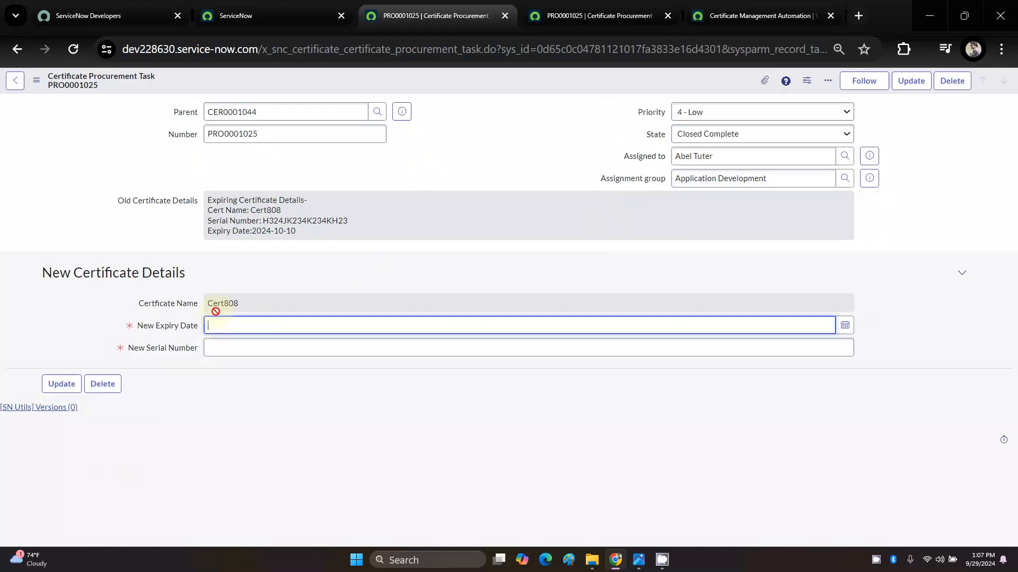
{"action": "left_click", "coordinate": [845, 327]}
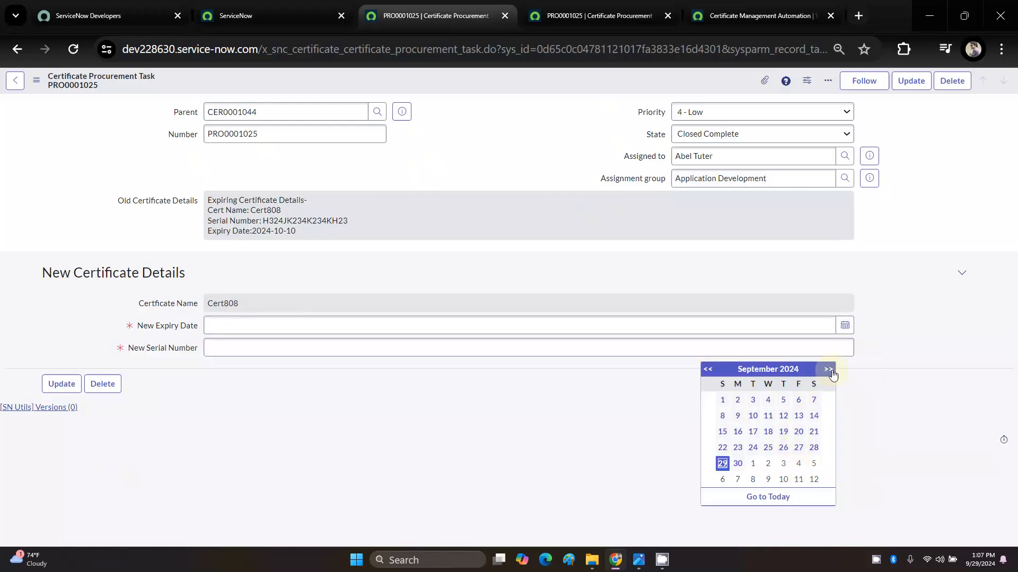
{"action": "left_click", "coordinate": [828, 369]}
{"action": "left_click", "coordinate": [828, 369]}
{"action": "left_click", "coordinate": [828, 369]}
{"action": "left_click", "coordinate": [828, 369]}
{"action": "left_click", "coordinate": [814, 466]}
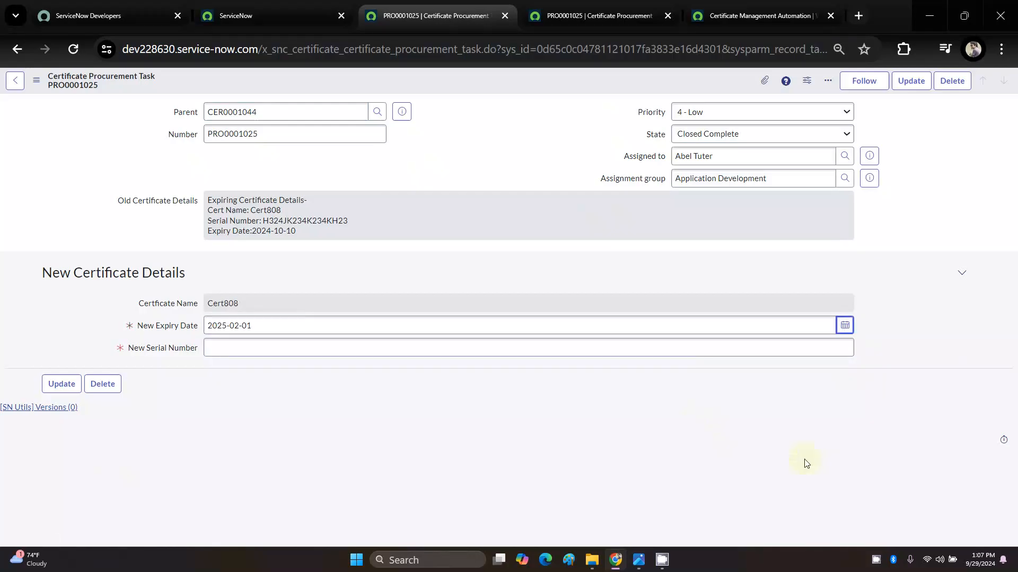
{"action": "left_click", "coordinate": [296, 350]}
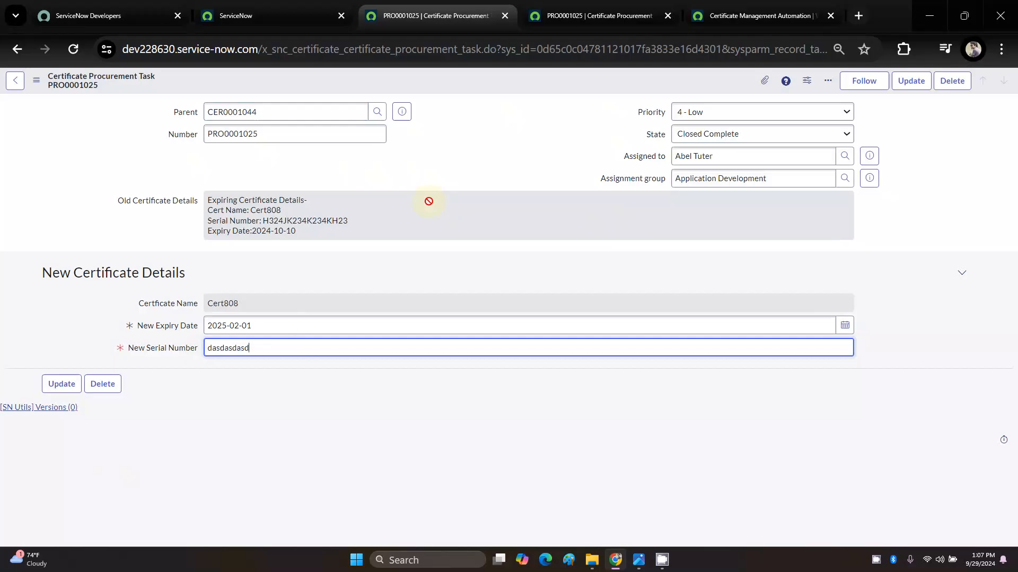
{"action": "mouse_move", "coordinate": [666, 568]}
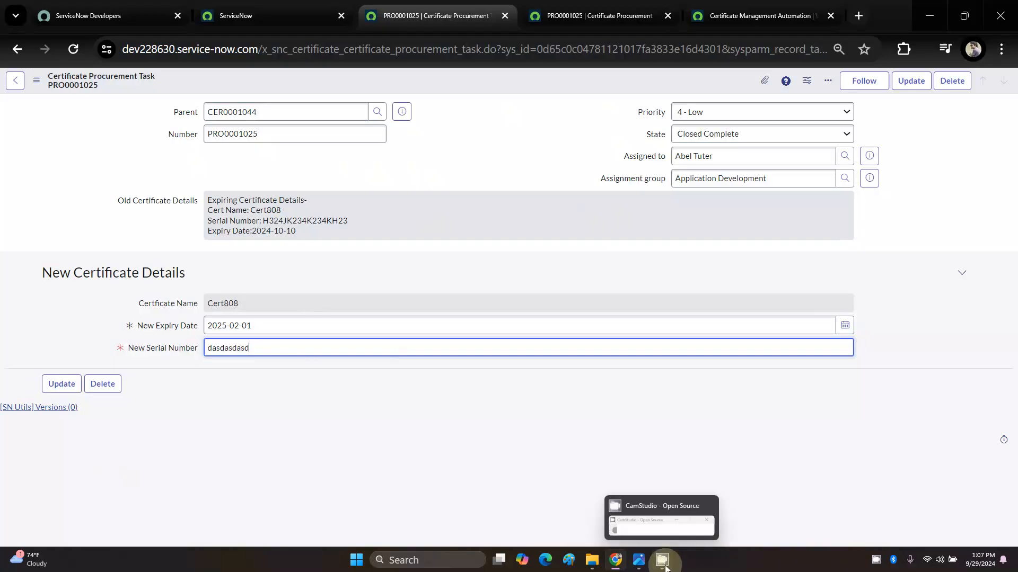
{"action": "left_click", "coordinate": [640, 503]}
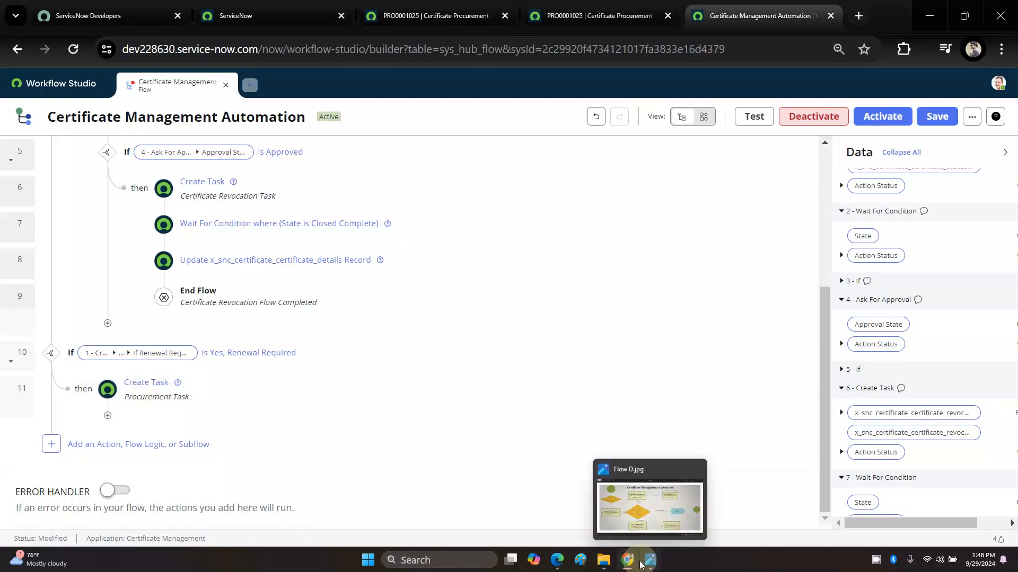
Step: Bring the Flow D.jpg flowchart image back on screen from the taskbar
{"action": "left_click", "coordinate": [649, 512]}
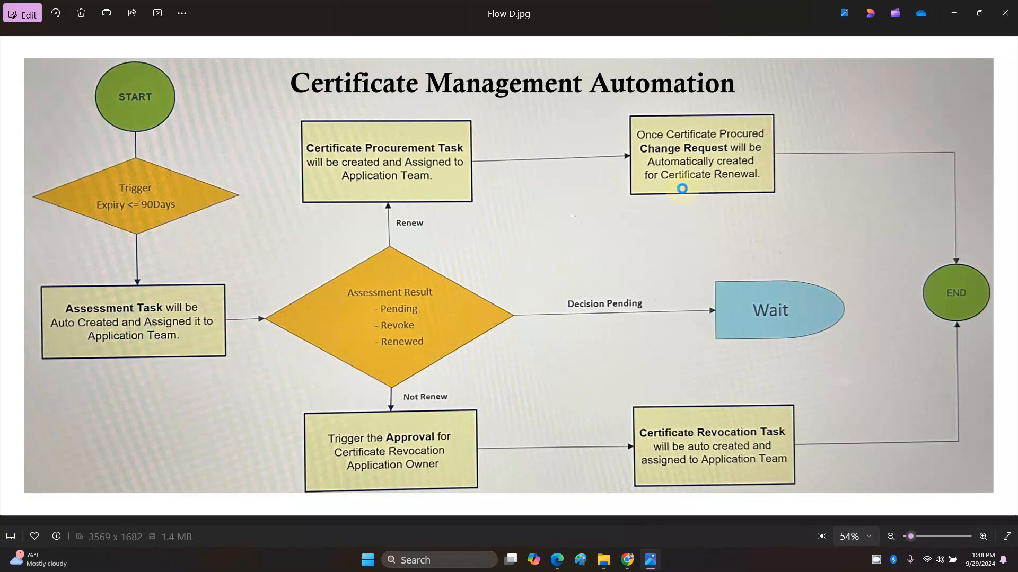
Step: Return from the flowchart image to the Workflow Studio flow in Chrome
{"action": "key", "text": "alt+Tab"}
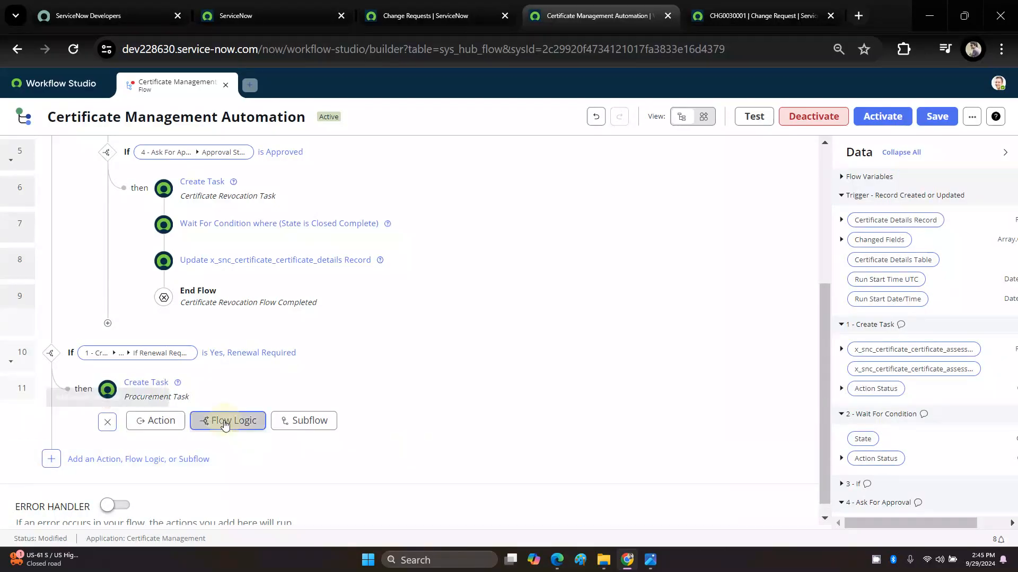
Step: Add an If step 12 (Procurement Task State is Closed Complete), then request its deletion
{"action": "left_click", "coordinate": [223, 421]}
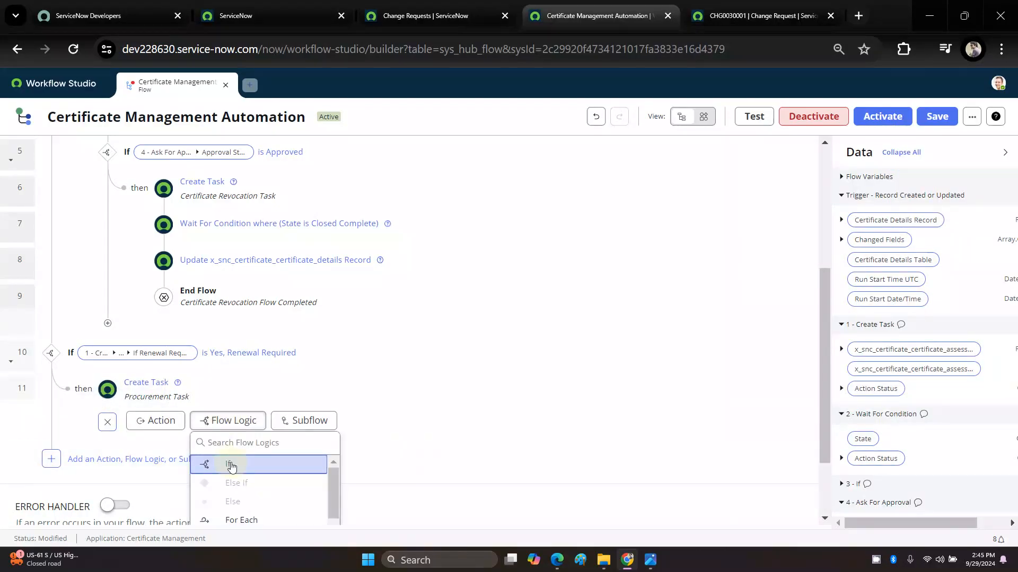
{"action": "left_click", "coordinate": [231, 465]}
{"action": "scroll", "coordinate": [212, 458], "scroll_direction": "down", "scroll_amount": 3}
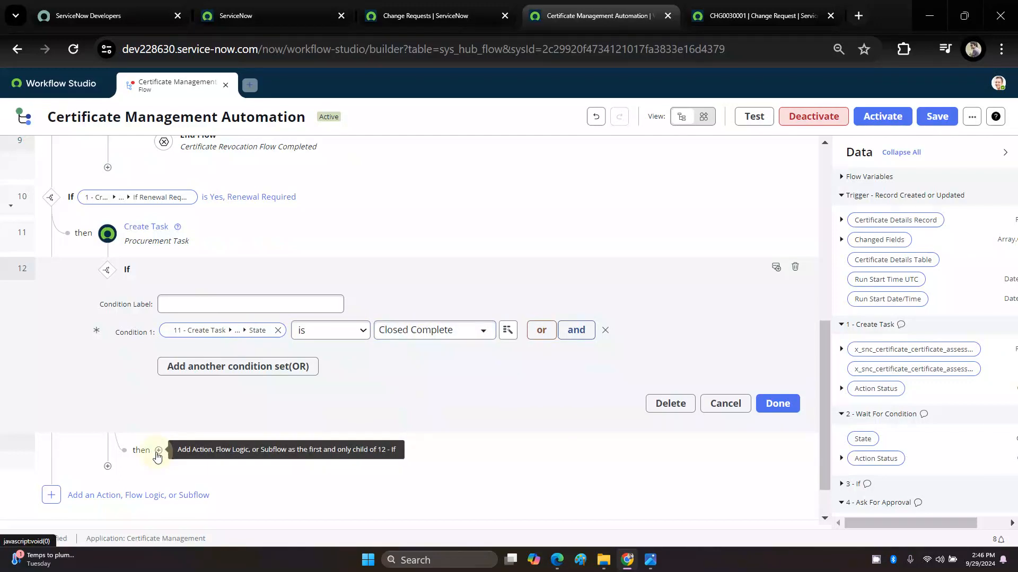
{"action": "scroll", "coordinate": [158, 456], "scroll_direction": "up", "scroll_amount": 1}
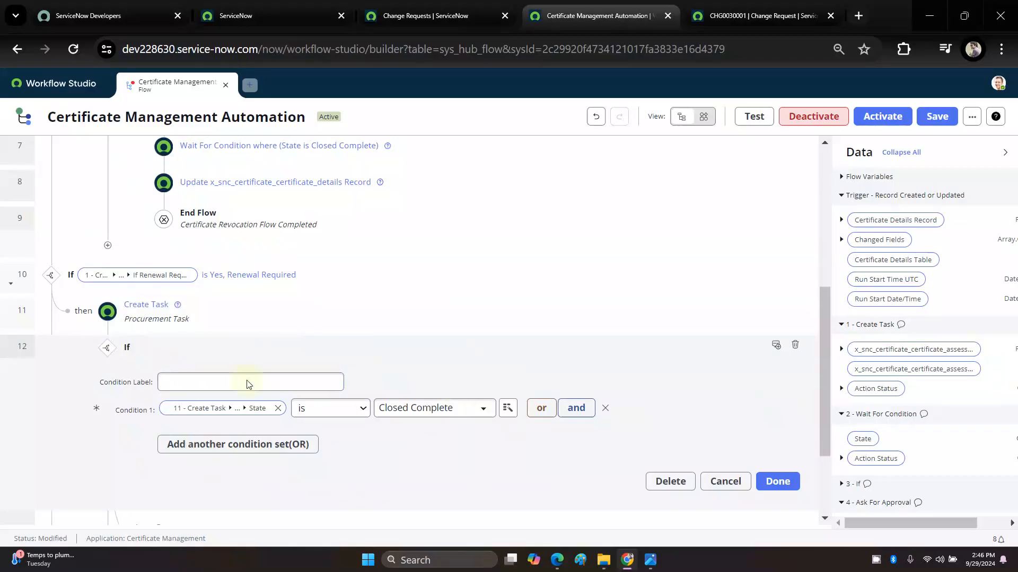
{"action": "scroll", "coordinate": [312, 474], "scroll_direction": "down", "scroll_amount": 1}
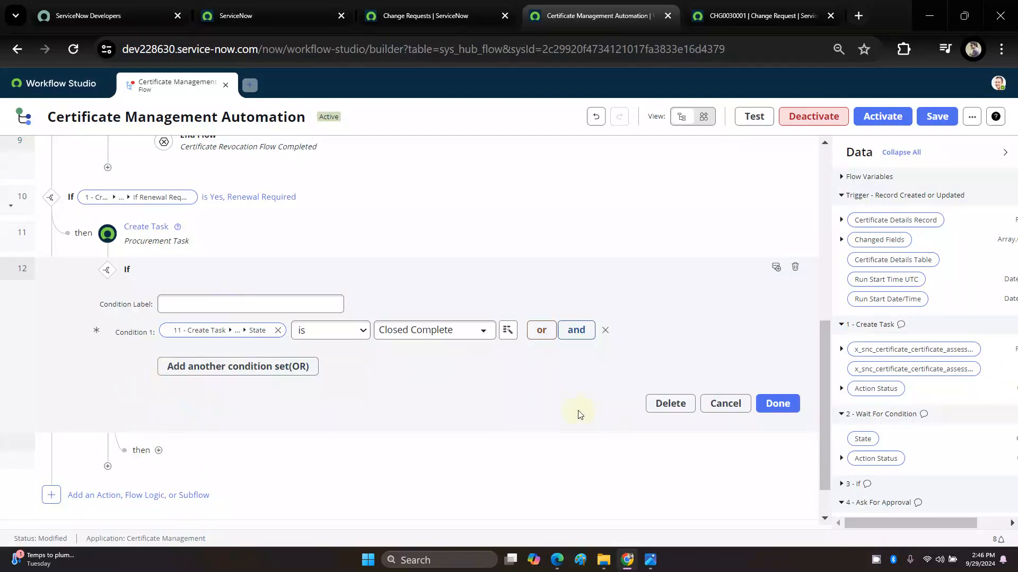
{"action": "left_click", "coordinate": [662, 412]}
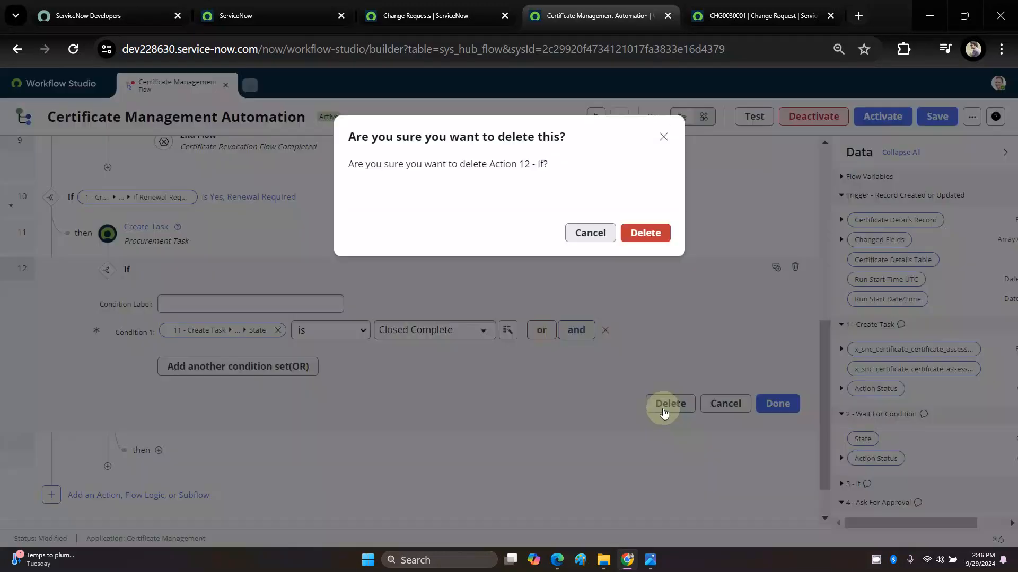
Step: Delete the If step and add a Wait For Condition step waiting for State Closed Complete
{"action": "left_click", "coordinate": [645, 238]}
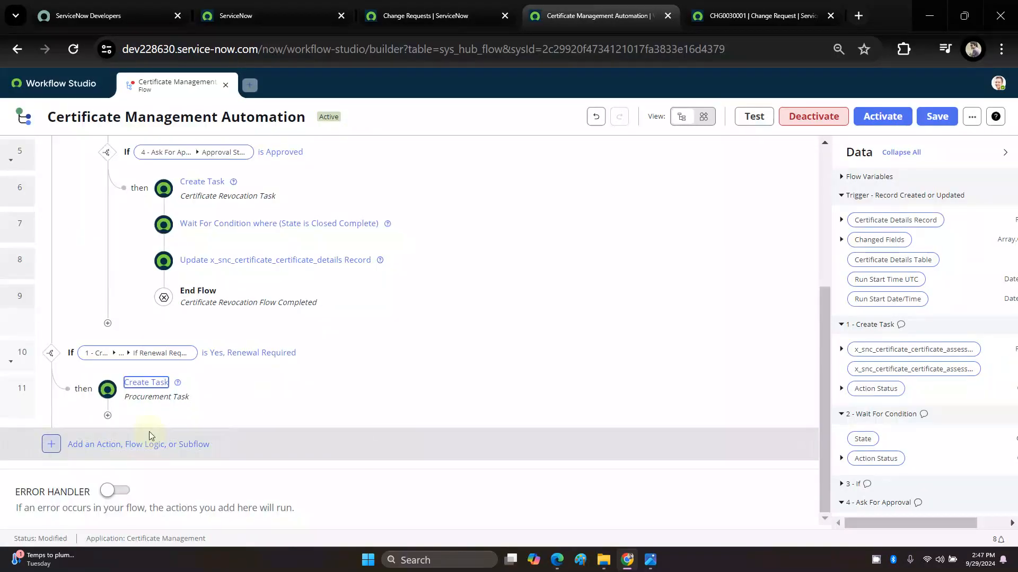
{"action": "left_click", "coordinate": [107, 418]}
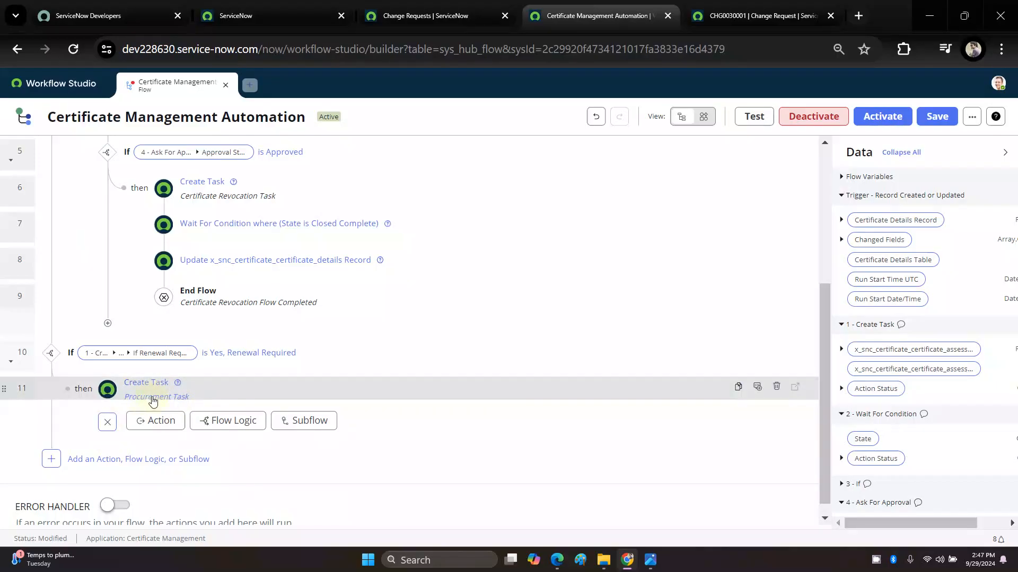
{"action": "left_click", "coordinate": [156, 422]}
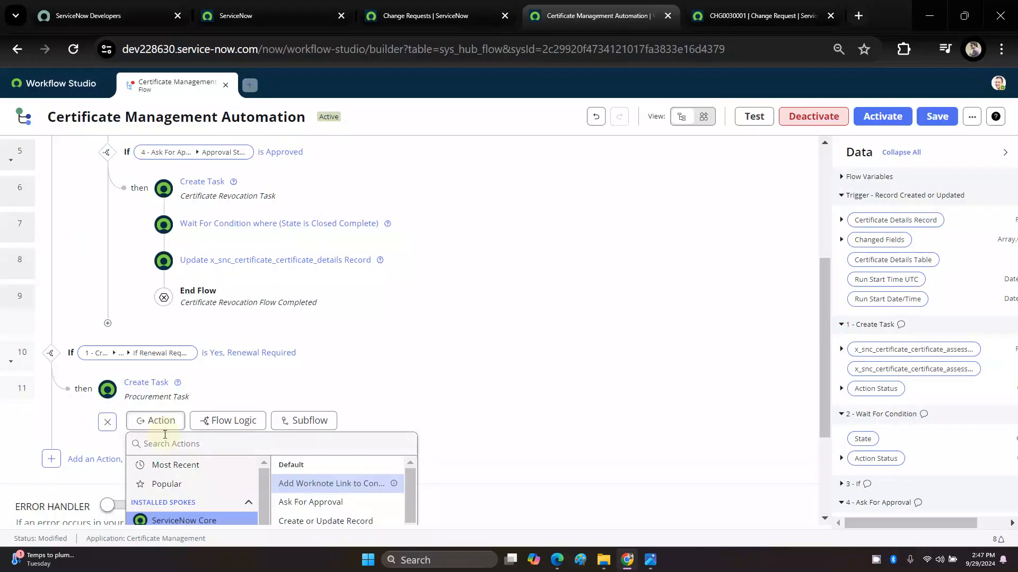
{"action": "left_click", "coordinate": [167, 442]}
{"action": "type", "text": "wa"}
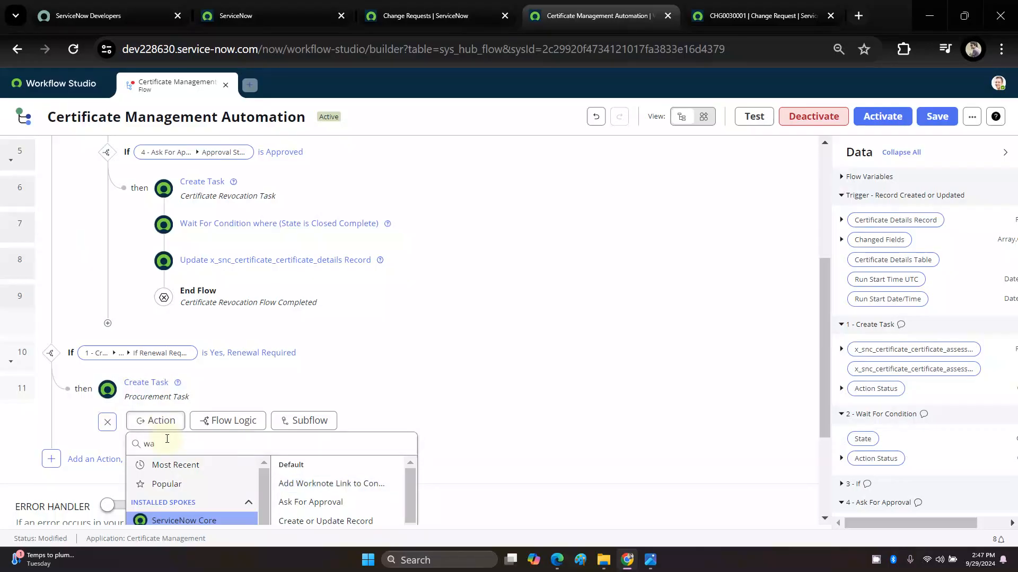
{"action": "type", "text": "i"}
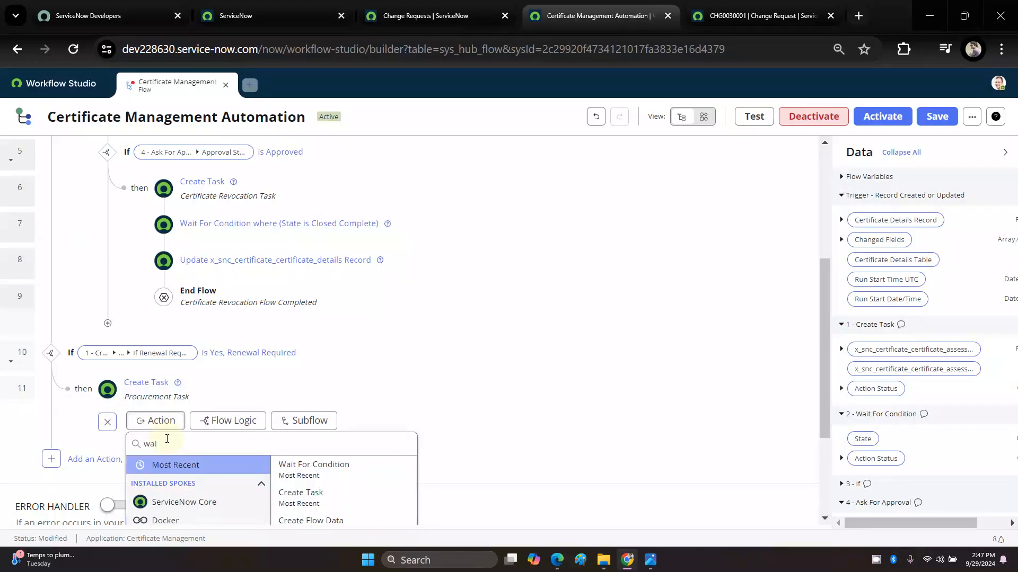
{"action": "type", "text": "t"}
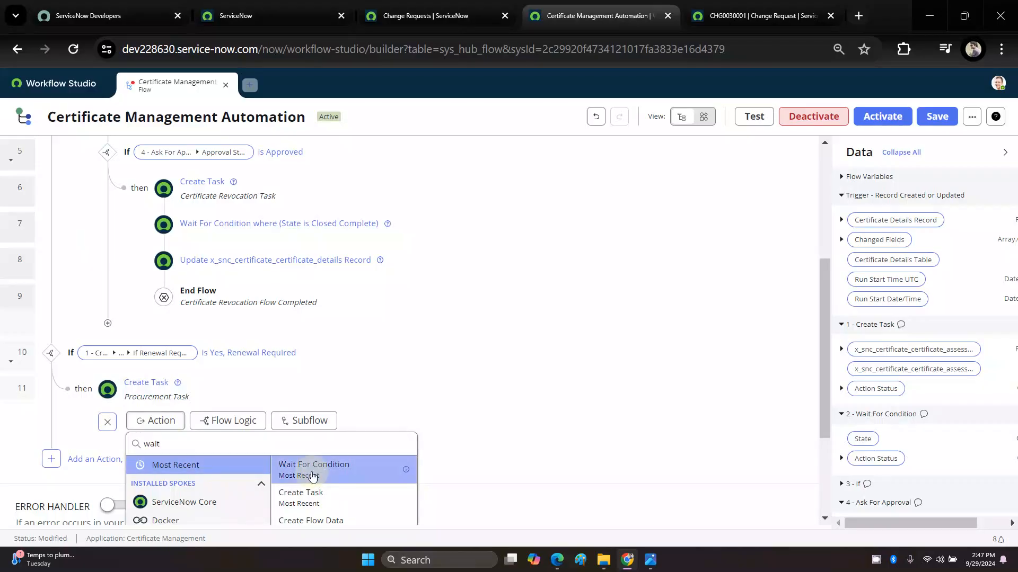
{"action": "left_click", "coordinate": [315, 469]}
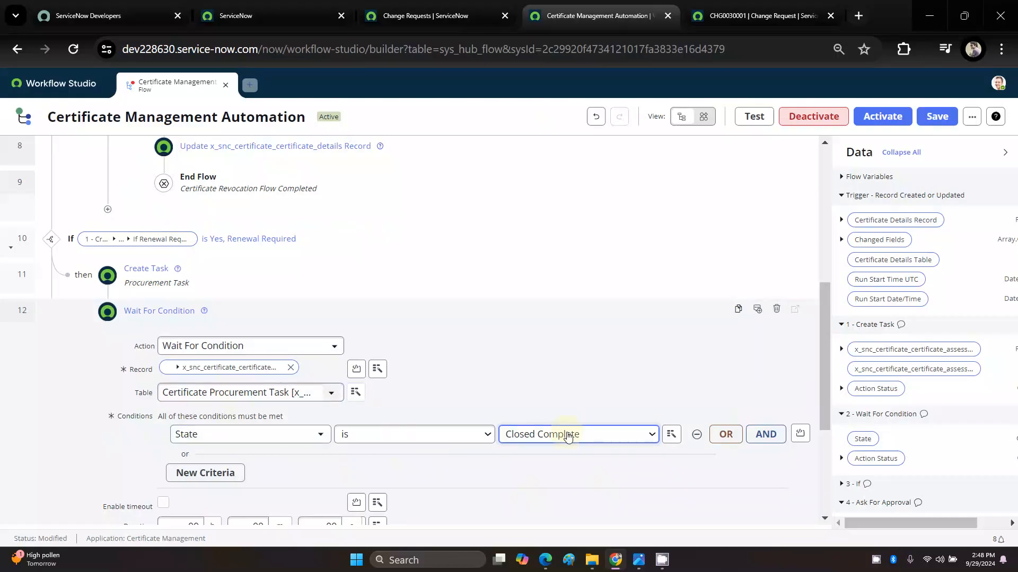
{"action": "left_click", "coordinate": [567, 436]}
{"action": "left_click", "coordinate": [565, 490]}
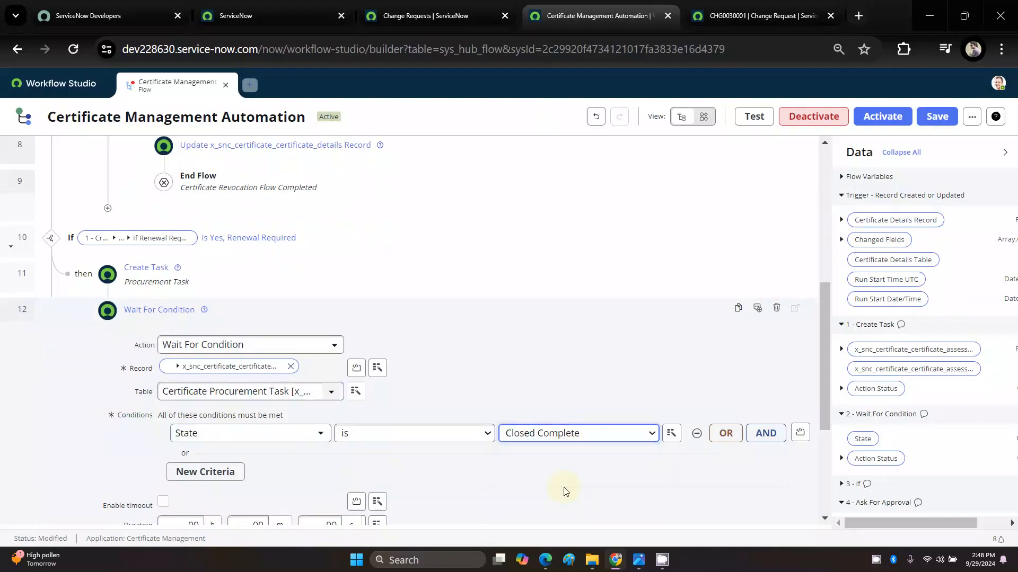
{"action": "scroll", "coordinate": [565, 490], "scroll_direction": "down", "scroll_amount": 3}
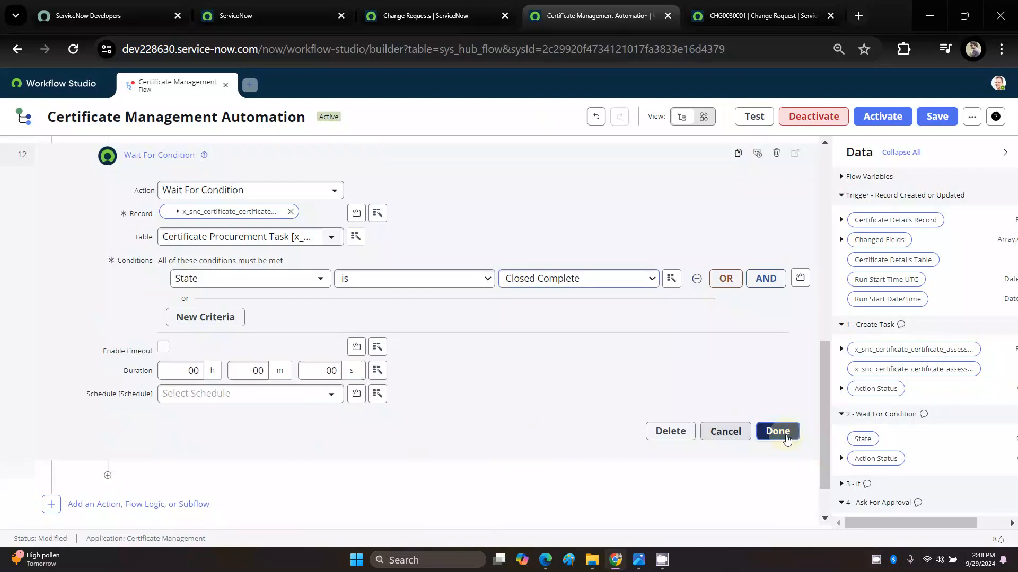
{"action": "left_click", "coordinate": [778, 432]}
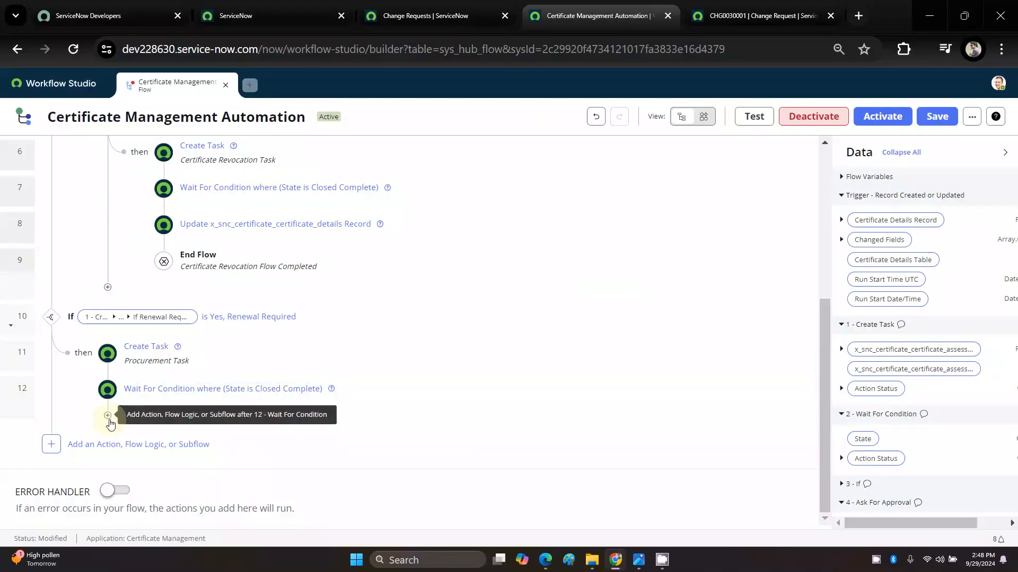
{"action": "left_click", "coordinate": [108, 416]}
{"action": "left_click", "coordinate": [155, 421]}
{"action": "type", "text": "crea"}
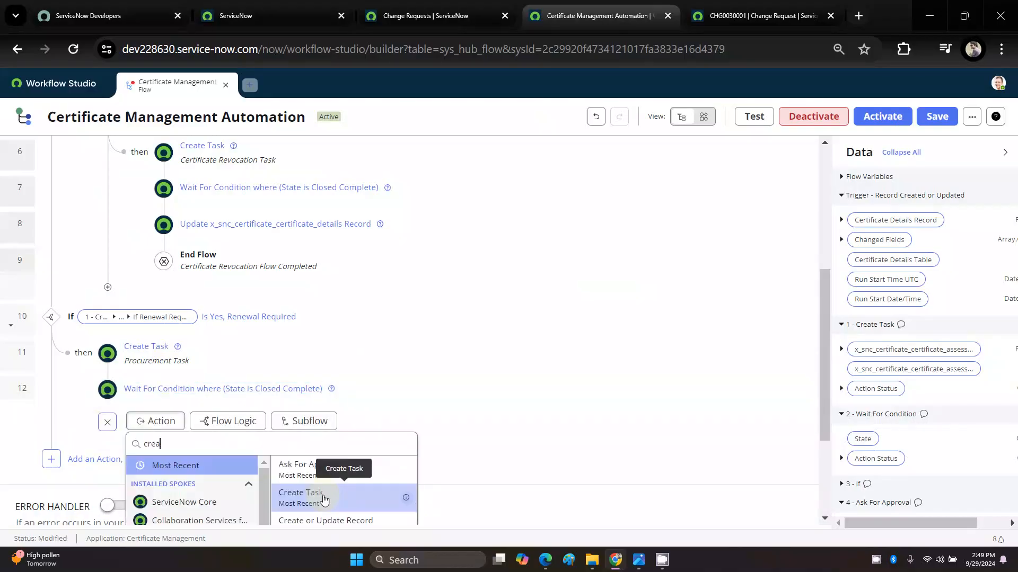
{"action": "left_click", "coordinate": [325, 500]}
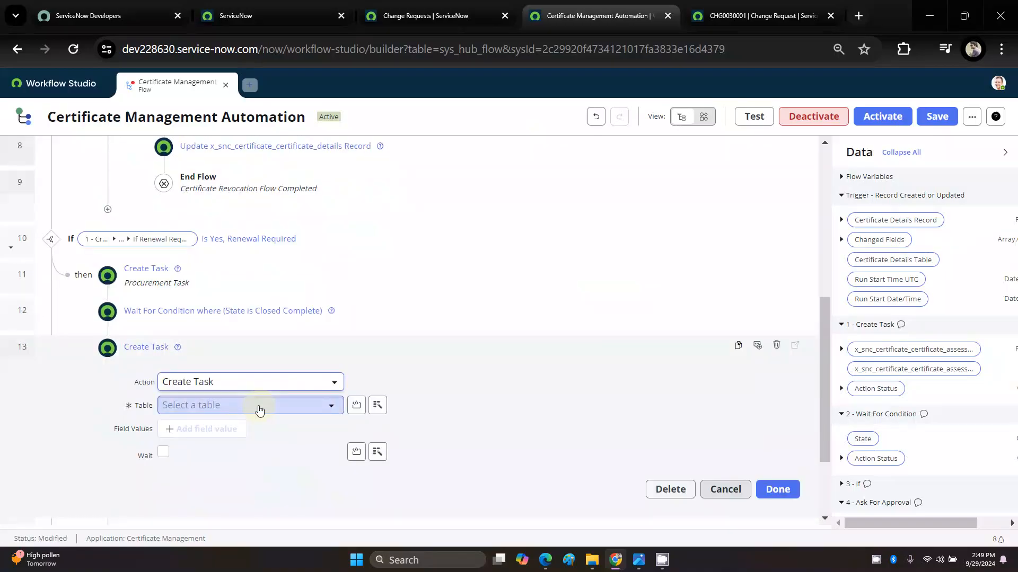
{"action": "left_click", "coordinate": [259, 407]}
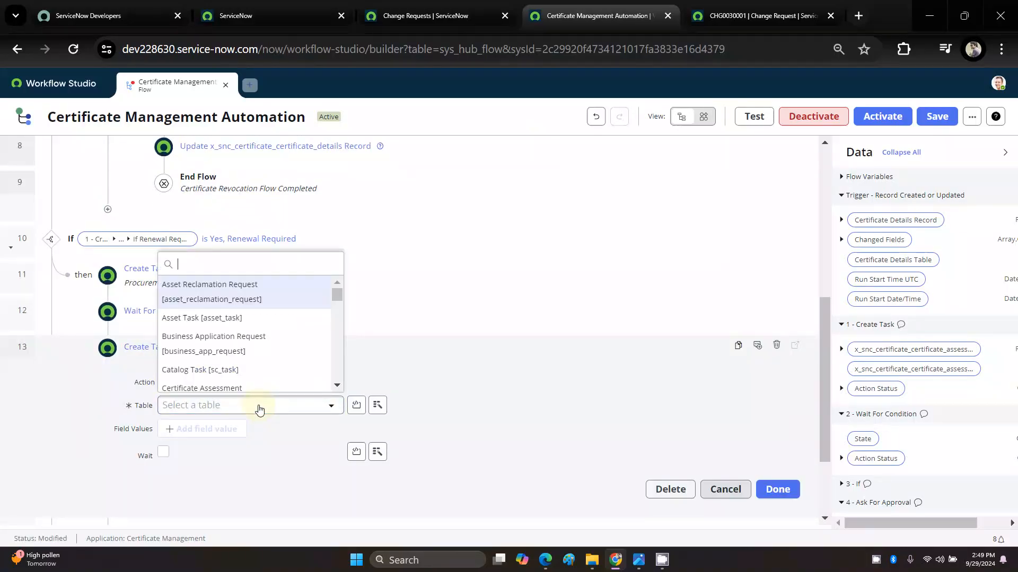
{"action": "type", "text": "chan"}
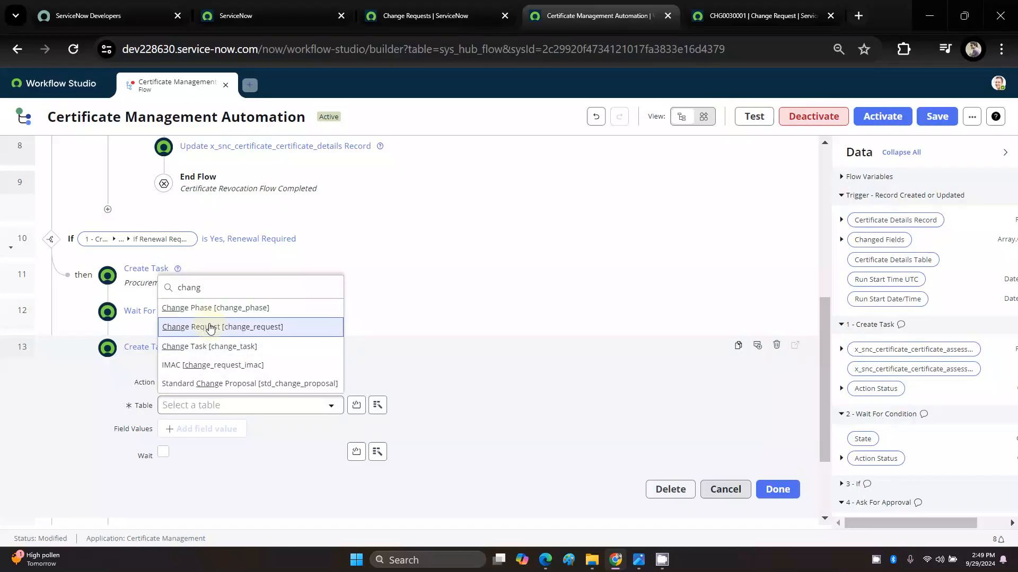
{"action": "type", "text": "g"}
{"action": "left_click", "coordinate": [209, 328]}
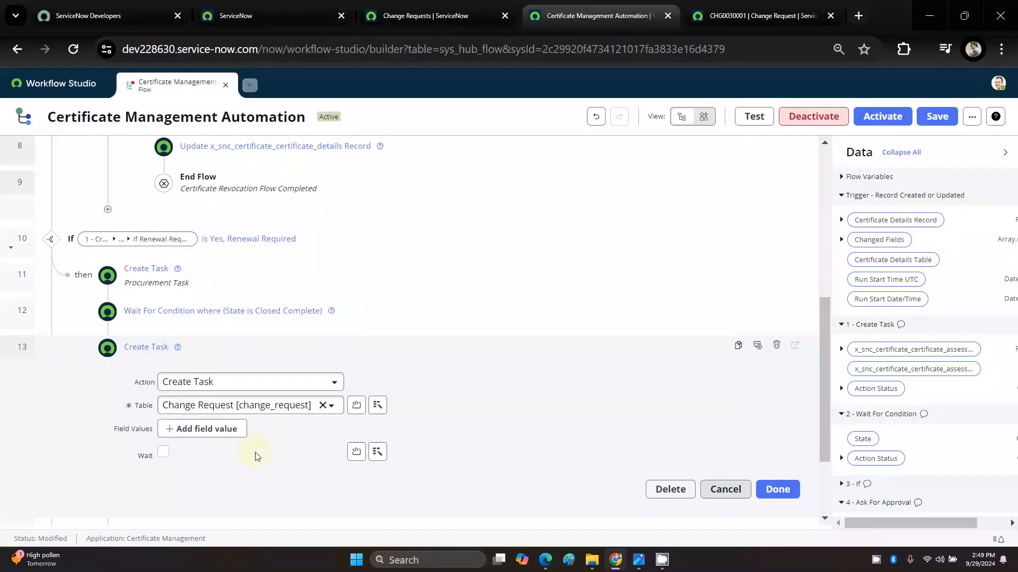
{"action": "scroll", "coordinate": [255, 456], "scroll_direction": "down", "scroll_amount": 1}
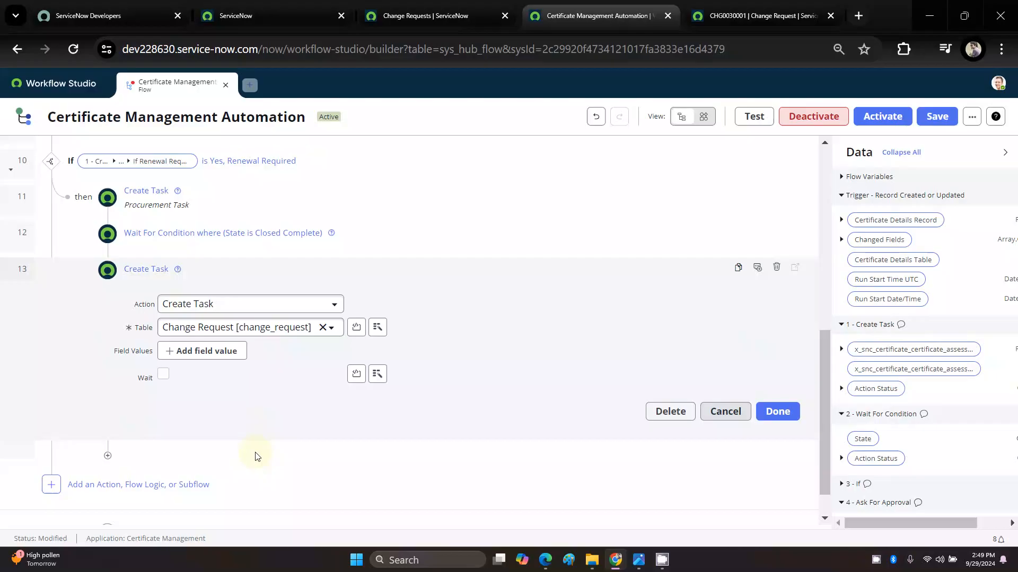
{"action": "left_click", "coordinate": [212, 352]}
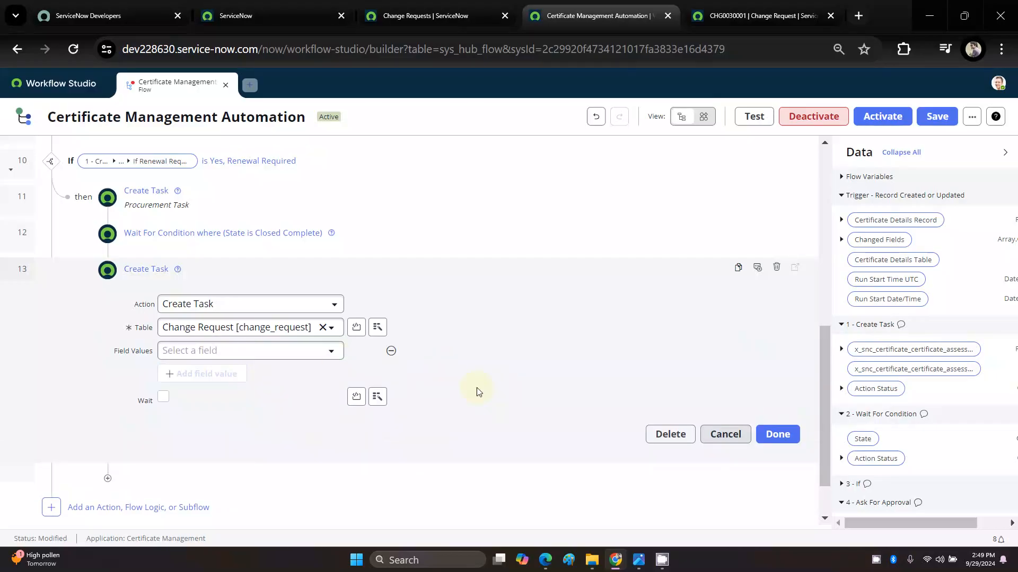
{"action": "scroll", "coordinate": [483, 410], "scroll_direction": "up", "scroll_amount": 4}
{"action": "scroll", "coordinate": [509, 413], "scroll_direction": "down", "scroll_amount": 5}
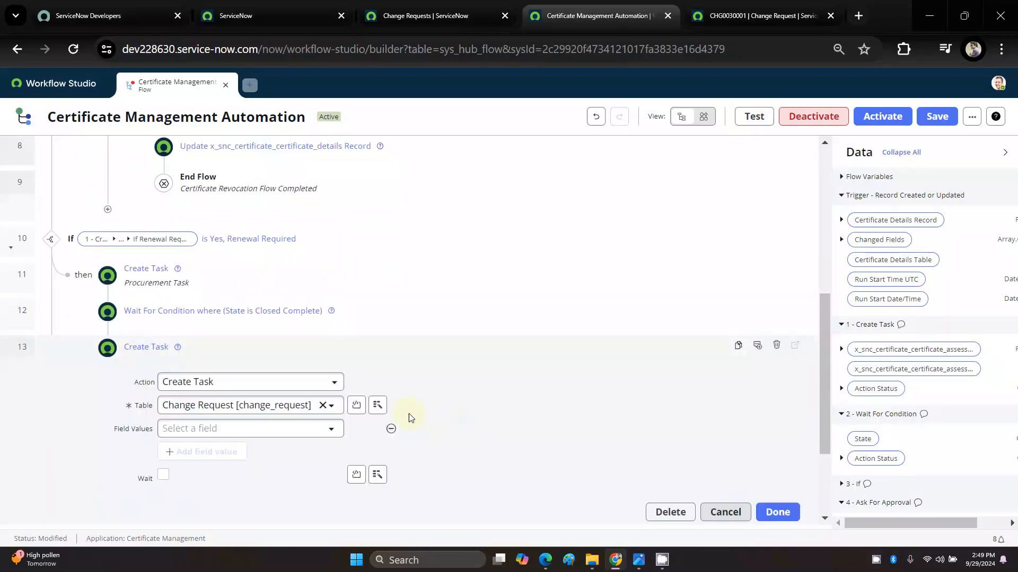
{"action": "scroll", "coordinate": [409, 412], "scroll_direction": "up", "scroll_amount": 3}
{"action": "scroll", "coordinate": [154, 360], "scroll_direction": "up", "scroll_amount": 3}
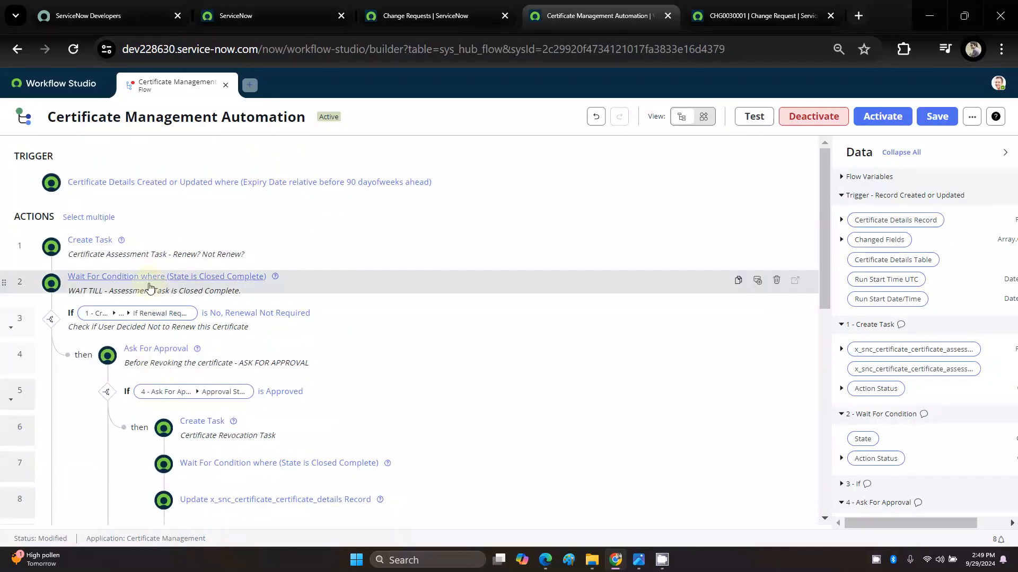
{"action": "scroll", "coordinate": [151, 297], "scroll_direction": "down", "scroll_amount": 4}
{"action": "scroll", "coordinate": [159, 393], "scroll_direction": "down", "scroll_amount": 3}
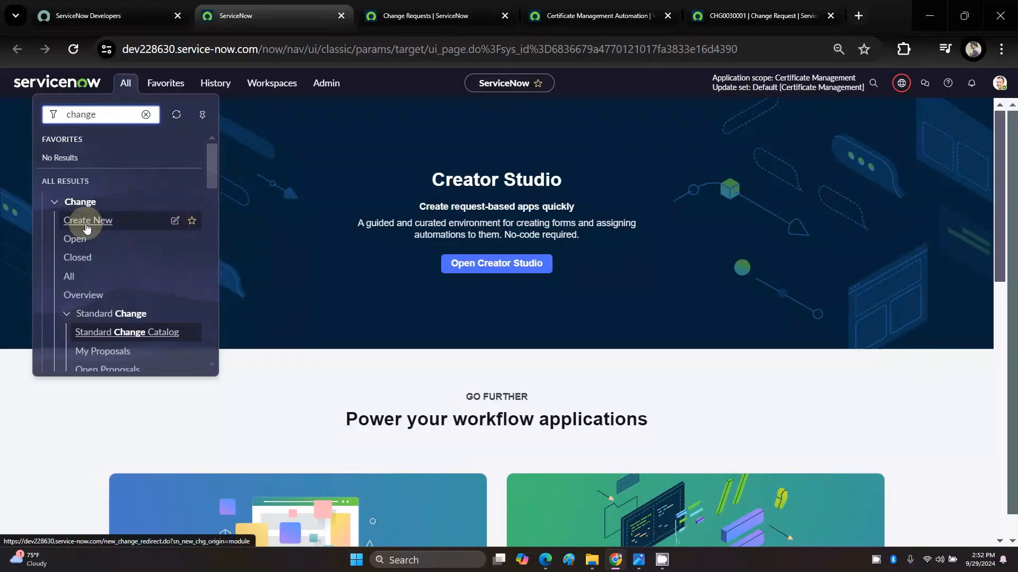
Step: Create new Normal change request CHG0030002 from Change > All > New
{"action": "middle_click", "coordinate": [88, 227]}
{"action": "left_click", "coordinate": [354, 12]}
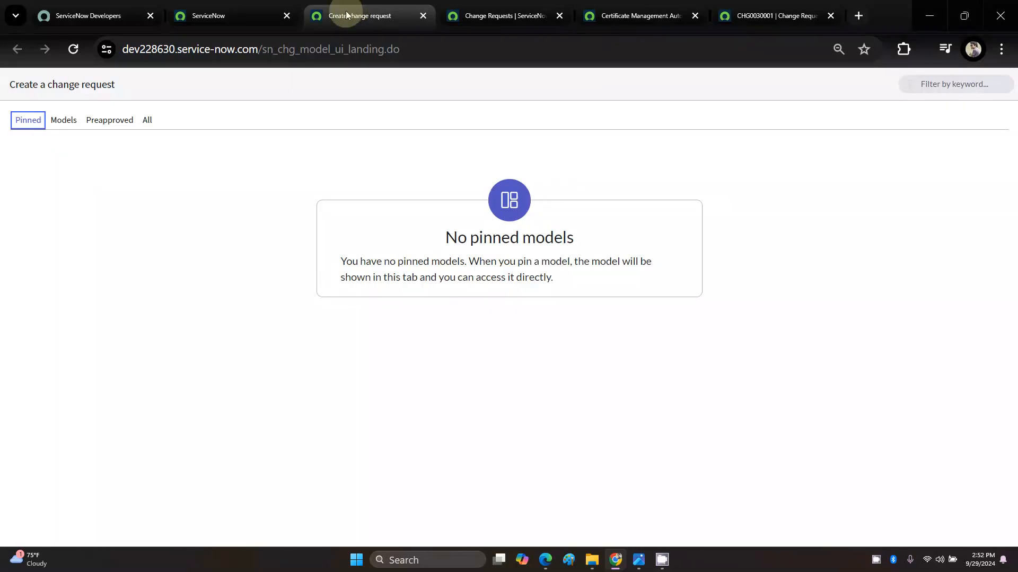
{"action": "left_click", "coordinate": [215, 7]}
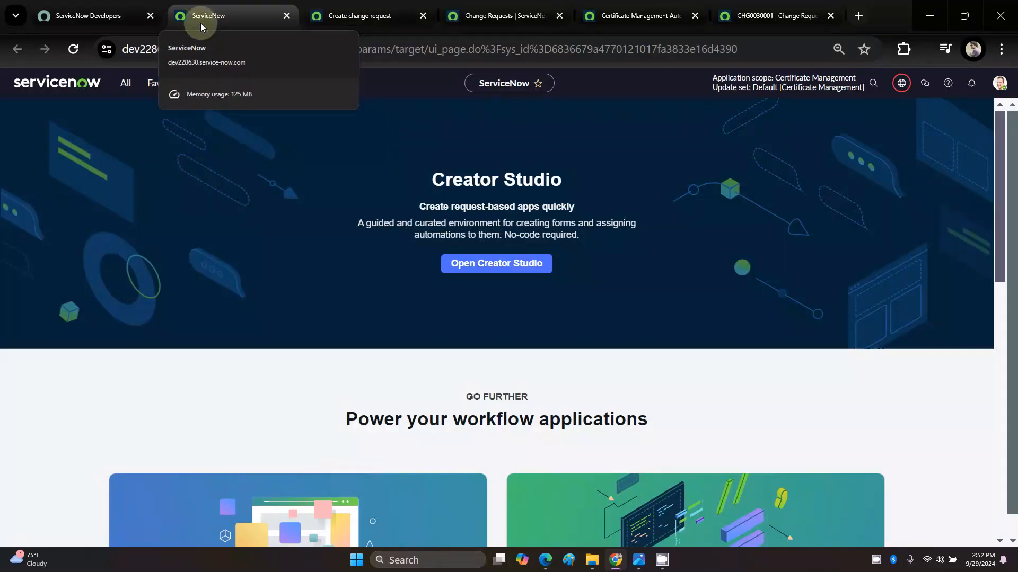
{"action": "left_click", "coordinate": [126, 83]}
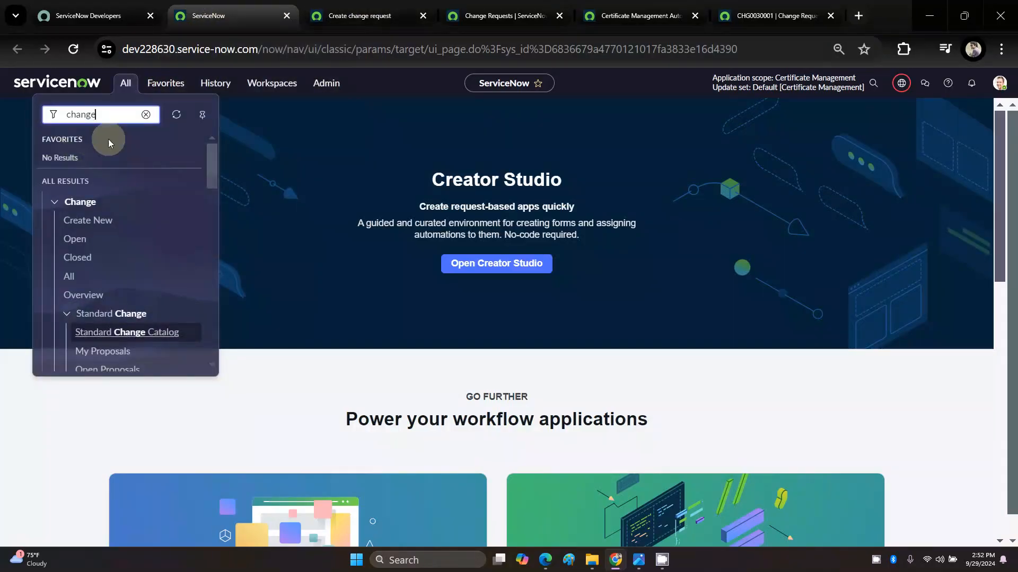
{"action": "left_click", "coordinate": [70, 278]}
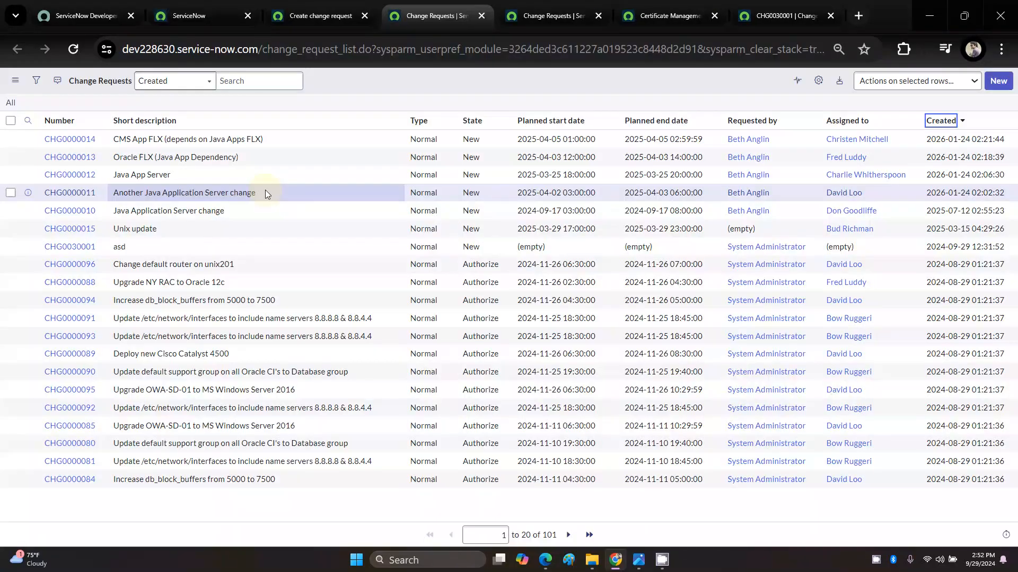
{"action": "left_click", "coordinate": [999, 82]}
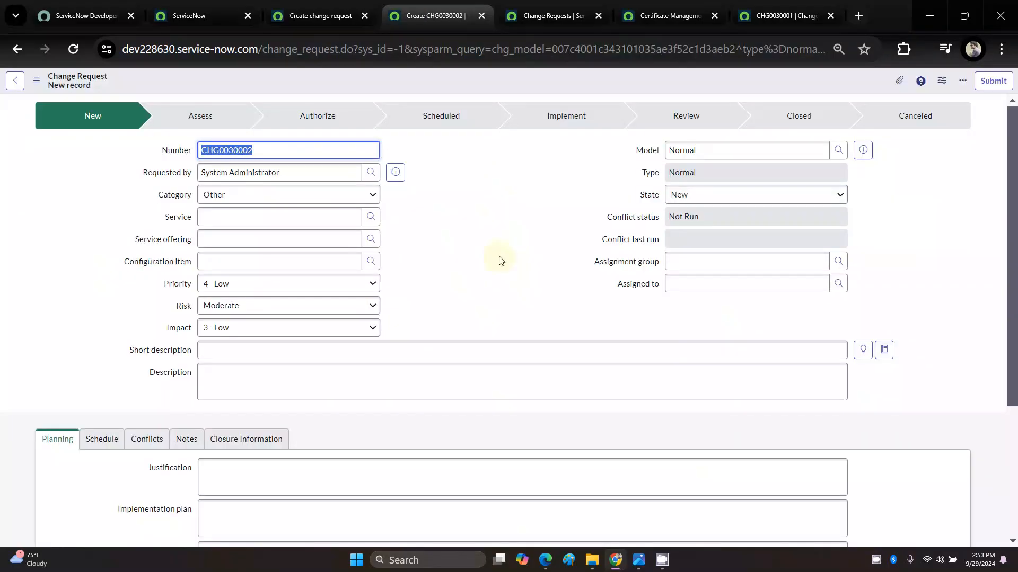
{"action": "scroll", "coordinate": [501, 270], "scroll_direction": "down", "scroll_amount": 3}
{"action": "scroll", "coordinate": [502, 336], "scroll_direction": "up", "scroll_amount": 3}
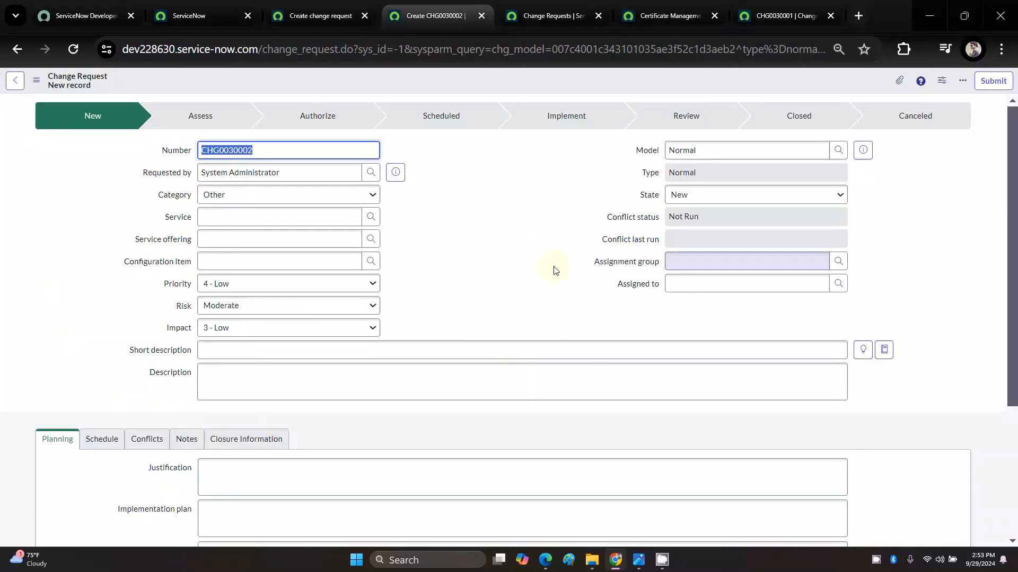
{"action": "scroll", "coordinate": [555, 344], "scroll_direction": "down", "scroll_amount": 5}
{"action": "scroll", "coordinate": [554, 343], "scroll_direction": "up", "scroll_amount": 5}
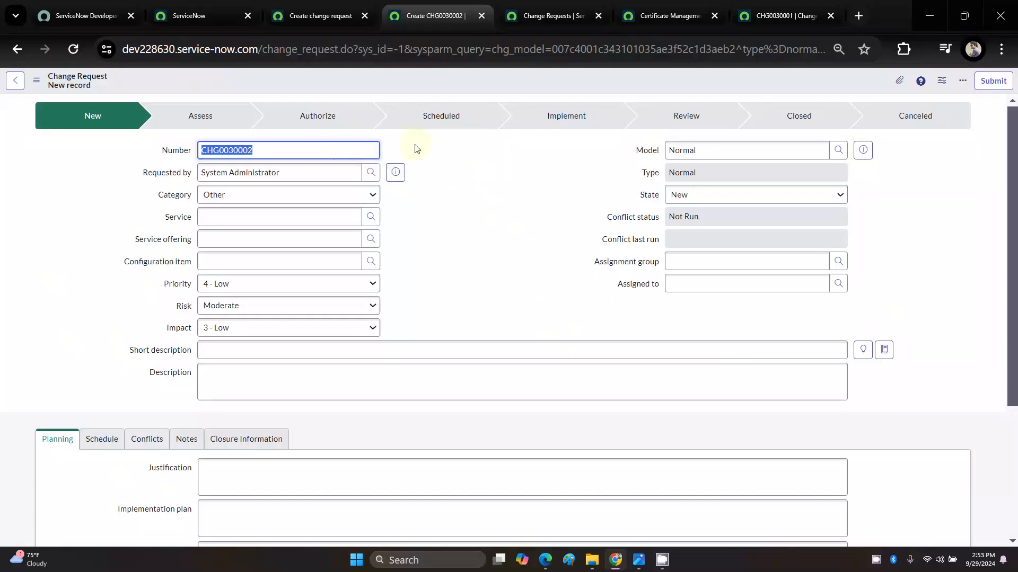
Step: Open the Change Request form layout configuration and move between the open tabs
{"action": "right_click", "coordinate": [370, 77]}
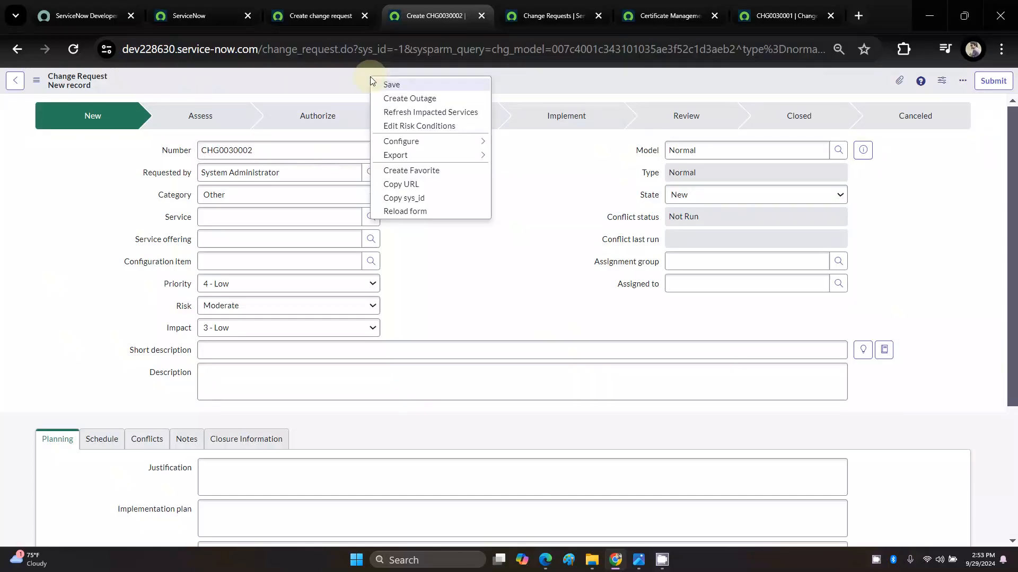
{"action": "mouse_move", "coordinate": [441, 142]}
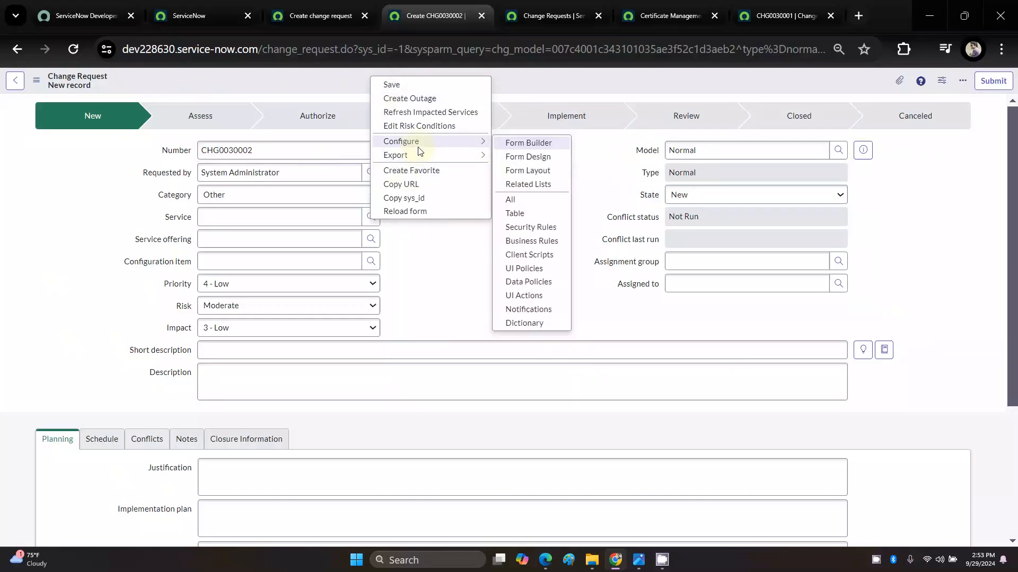
{"action": "left_click", "coordinate": [536, 174]}
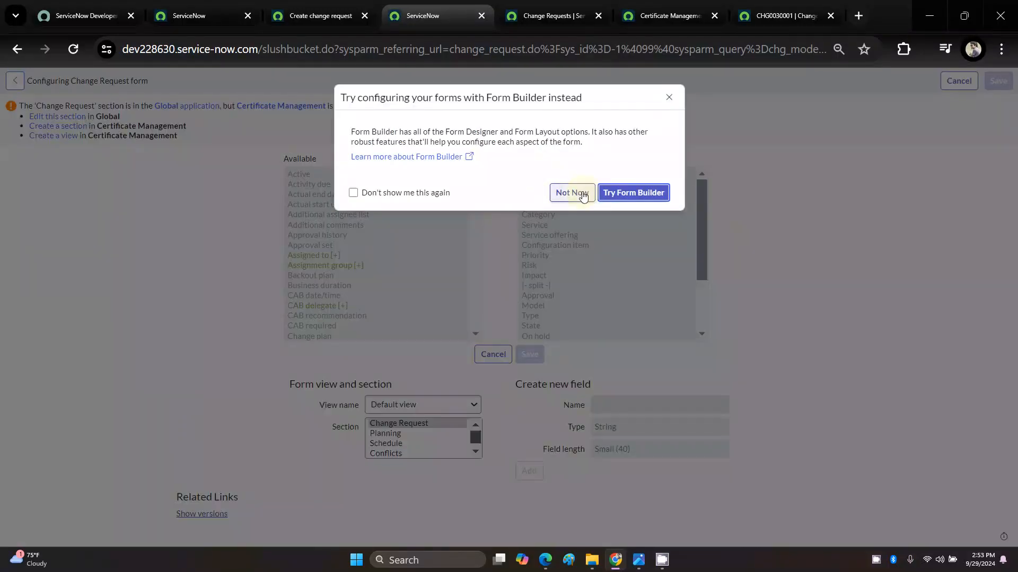
{"action": "left_click", "coordinate": [583, 196]}
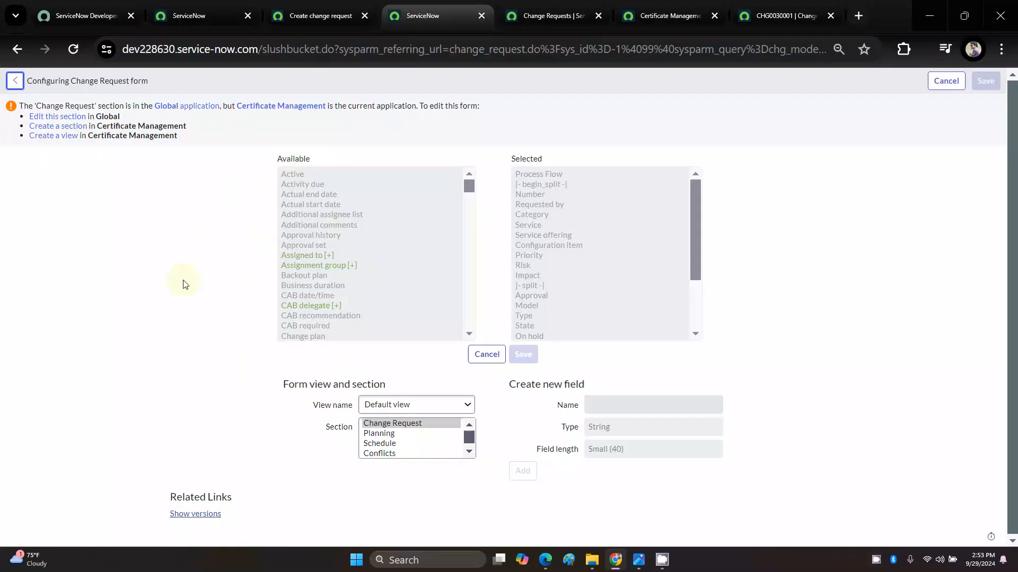
{"action": "left_click", "coordinate": [190, 3]}
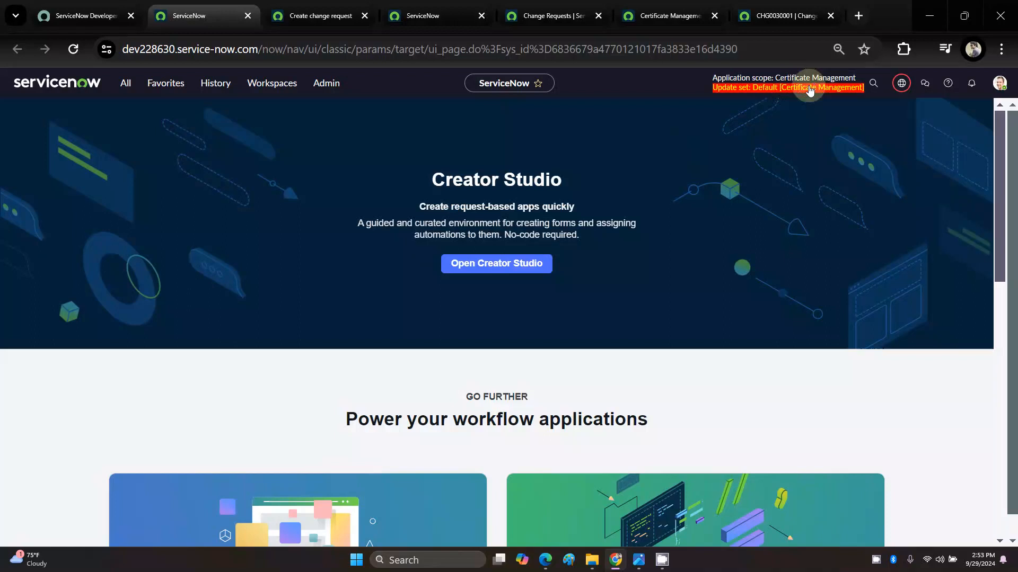
{"action": "left_click", "coordinate": [330, 12]}
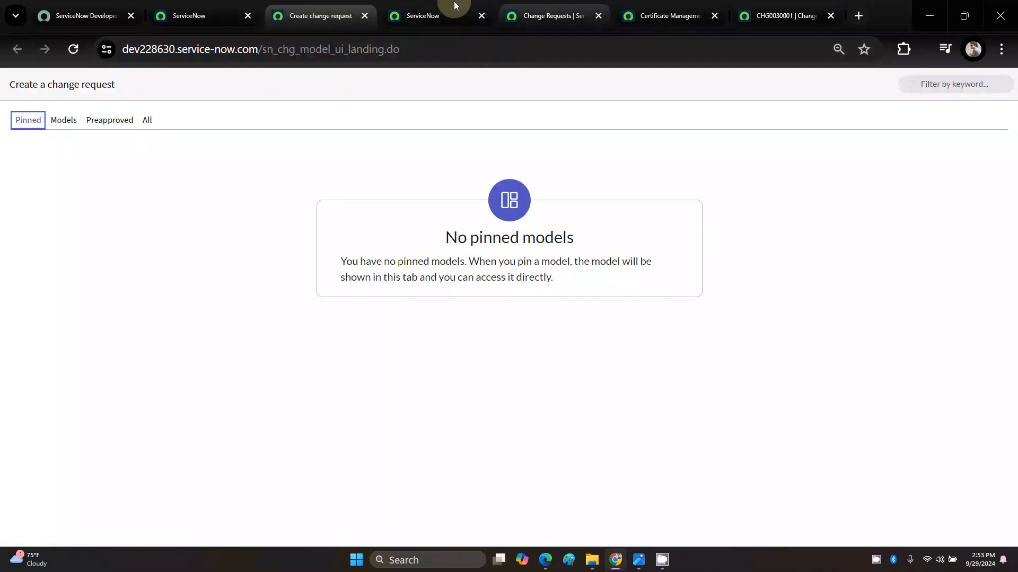
{"action": "left_click", "coordinate": [433, 5]}
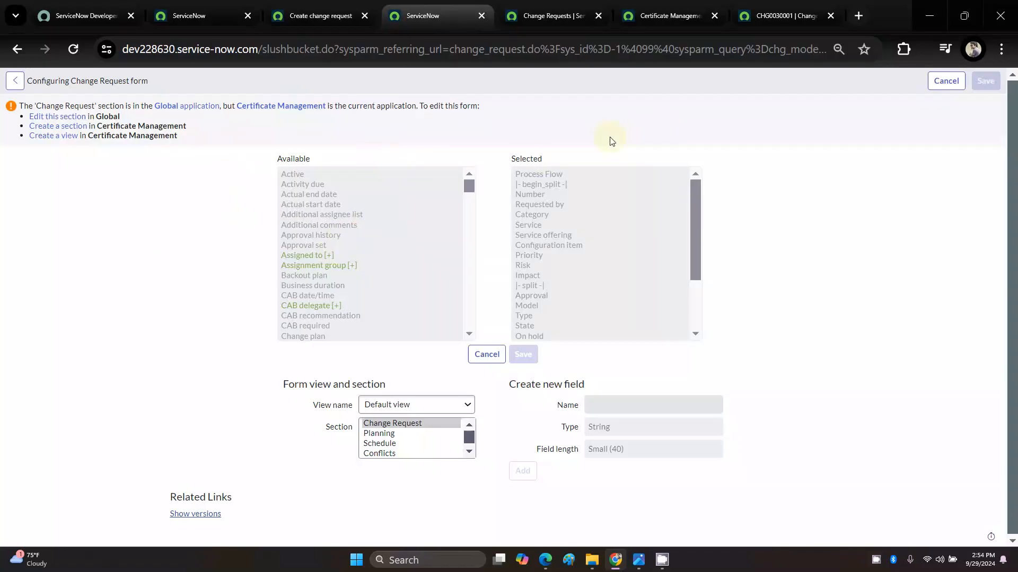
{"action": "left_click", "coordinate": [318, 15]}
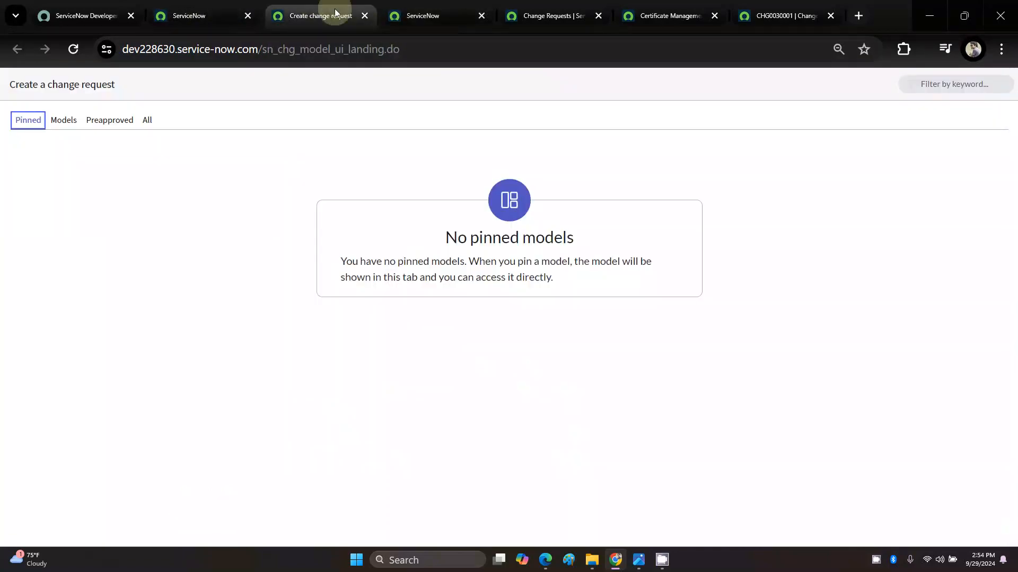
{"action": "left_click", "coordinate": [419, 10]}
{"action": "left_click", "coordinate": [578, 8]}
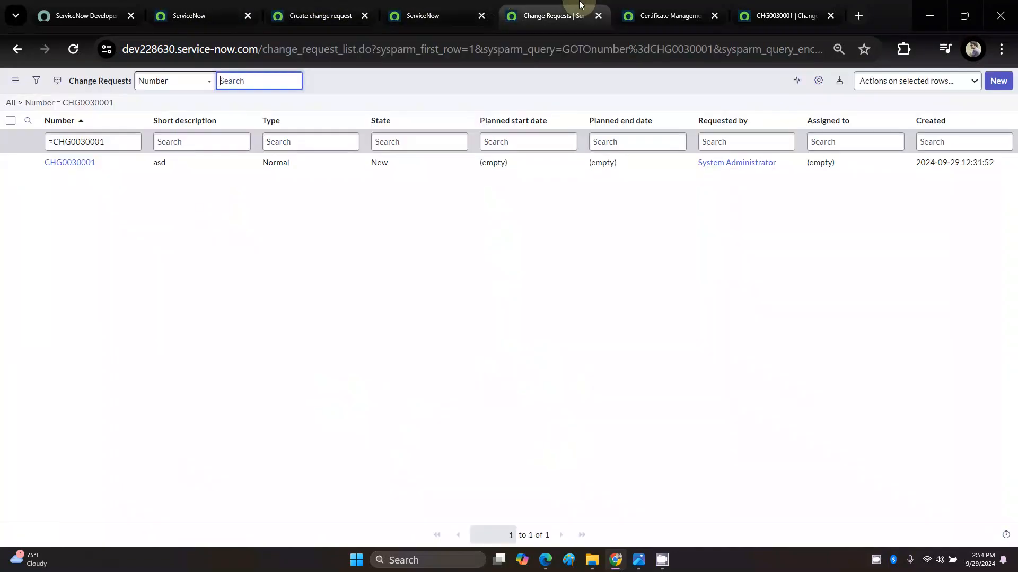
{"action": "left_click", "coordinate": [663, 13]}
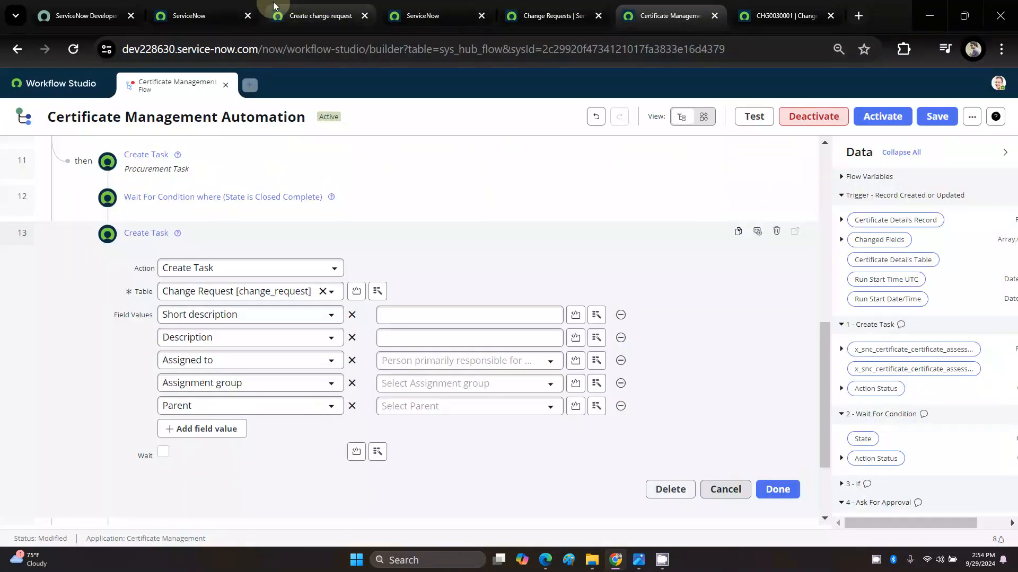
{"action": "left_click", "coordinate": [222, 12]}
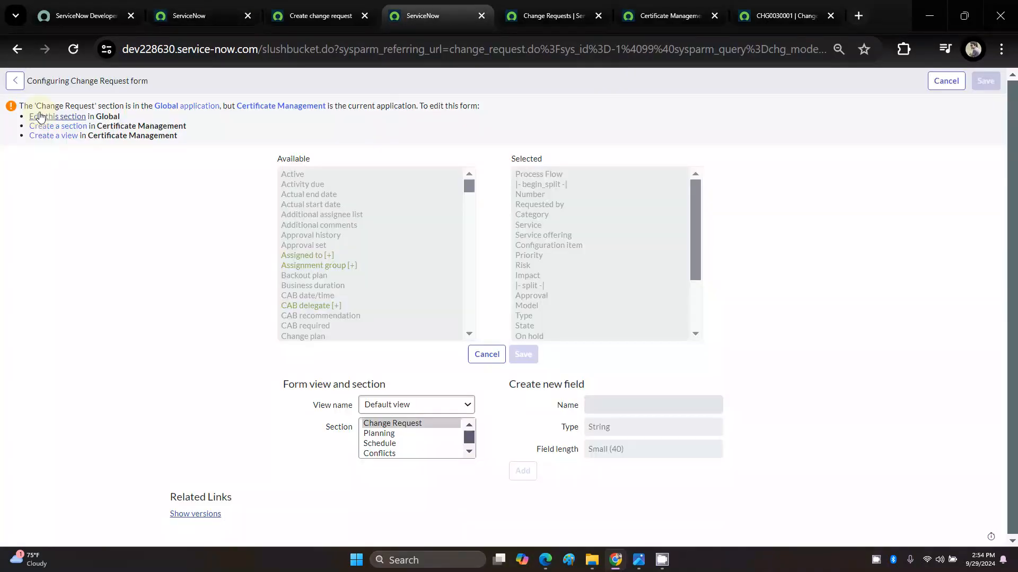
Step: Add the Parent field to the Change Request form layout and move it up
{"action": "left_click", "coordinate": [40, 117]}
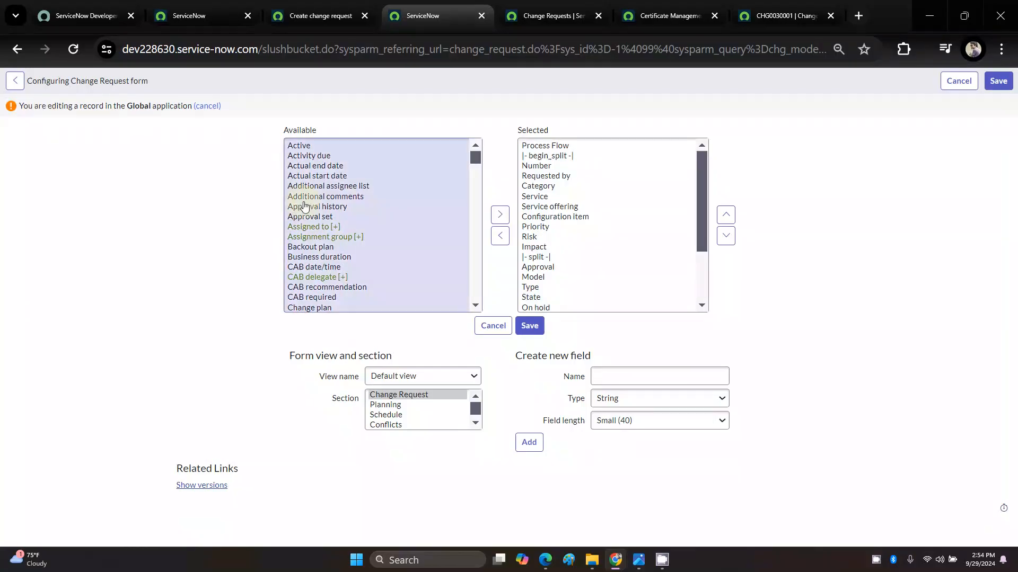
{"action": "scroll", "coordinate": [304, 205], "scroll_direction": "down", "scroll_amount": 5}
{"action": "left_click", "coordinate": [300, 287]}
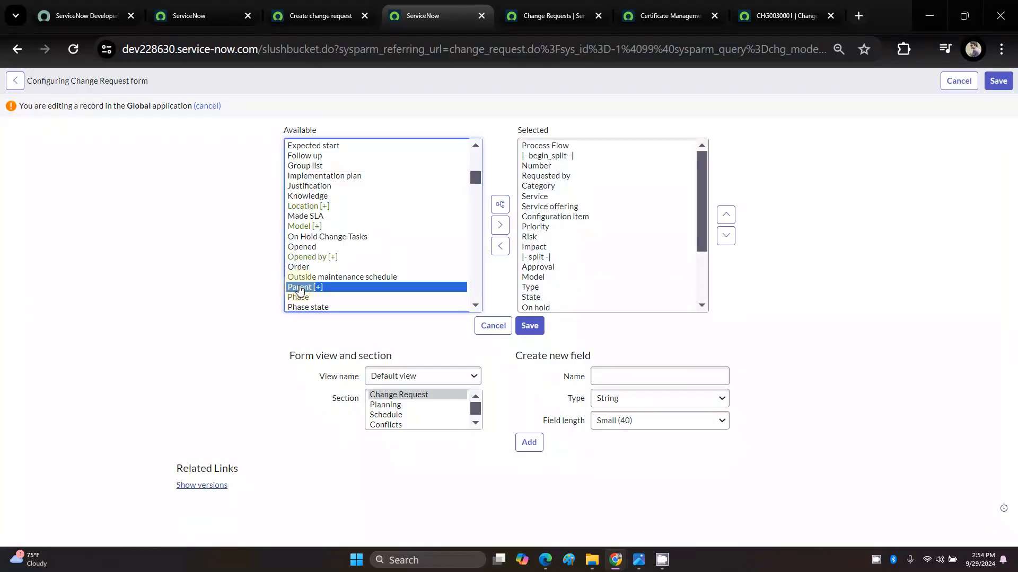
{"action": "left_click", "coordinate": [500, 226]}
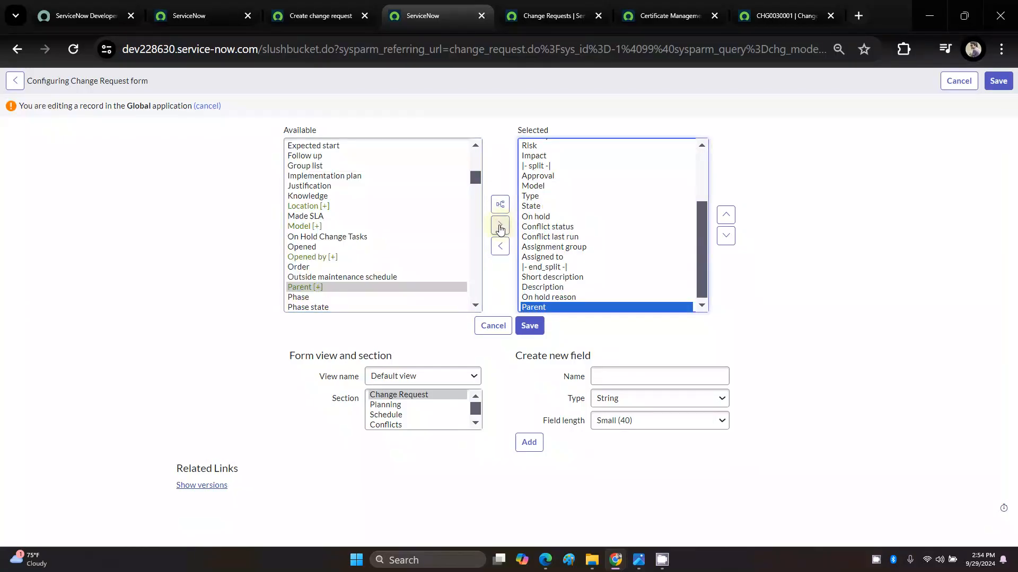
{"action": "left_click", "coordinate": [726, 216]}
{"action": "left_click", "coordinate": [725, 215]}
{"action": "left_click", "coordinate": [726, 216]}
{"action": "left_click", "coordinate": [725, 215]}
{"action": "left_click", "coordinate": [726, 215]}
{"action": "left_click", "coordinate": [726, 215]}
{"action": "triple_click", "coordinate": [726, 215]}
{"action": "triple_click", "coordinate": [726, 215]}
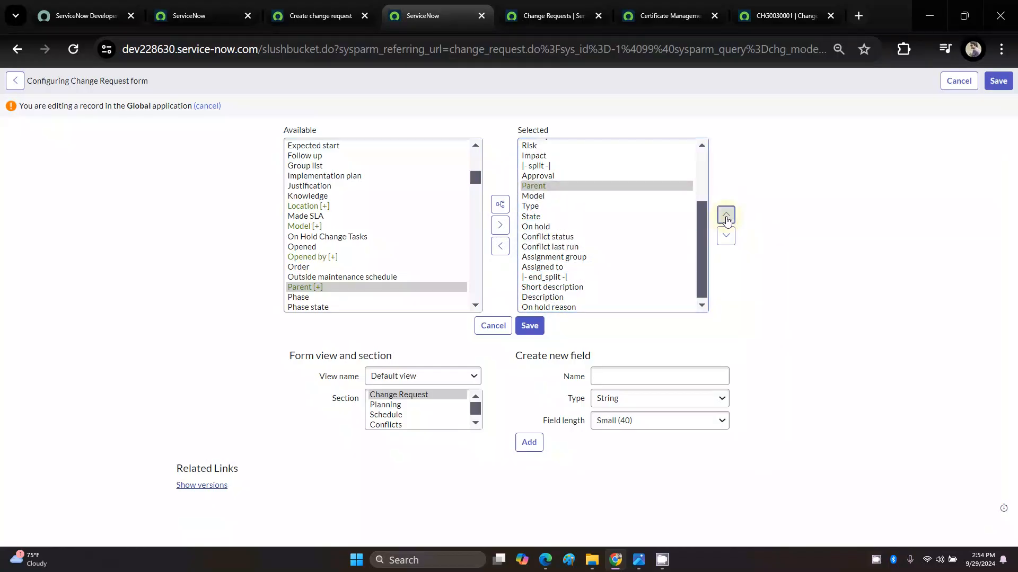
{"action": "triple_click", "coordinate": [725, 215]}
{"action": "left_click", "coordinate": [726, 216]}
Step: Place Parent right after Number, save the layout, and begin filling Parent
{"action": "scroll", "coordinate": [643, 227], "scroll_direction": "up", "scroll_amount": 3}
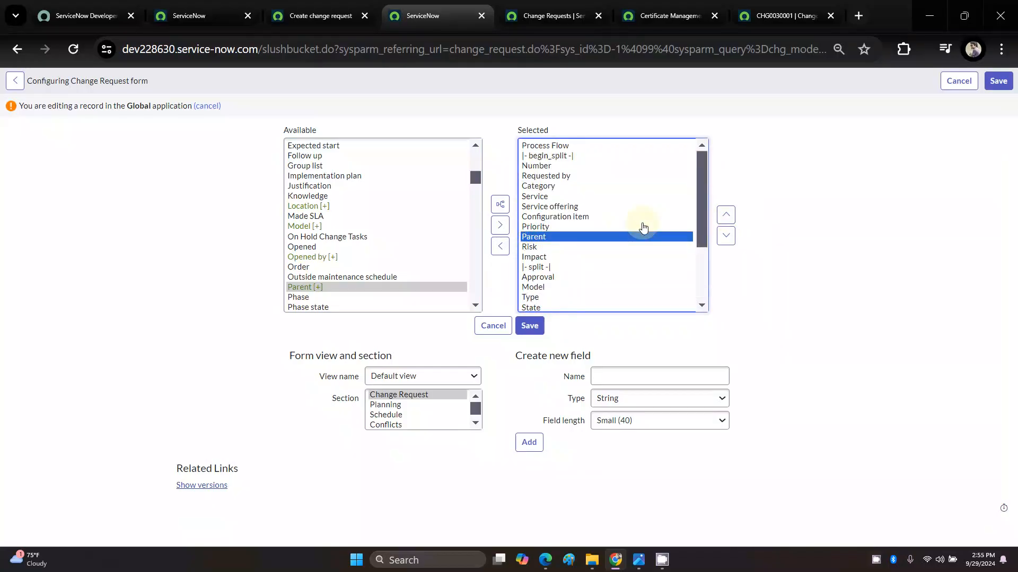
{"action": "left_click", "coordinate": [726, 215]}
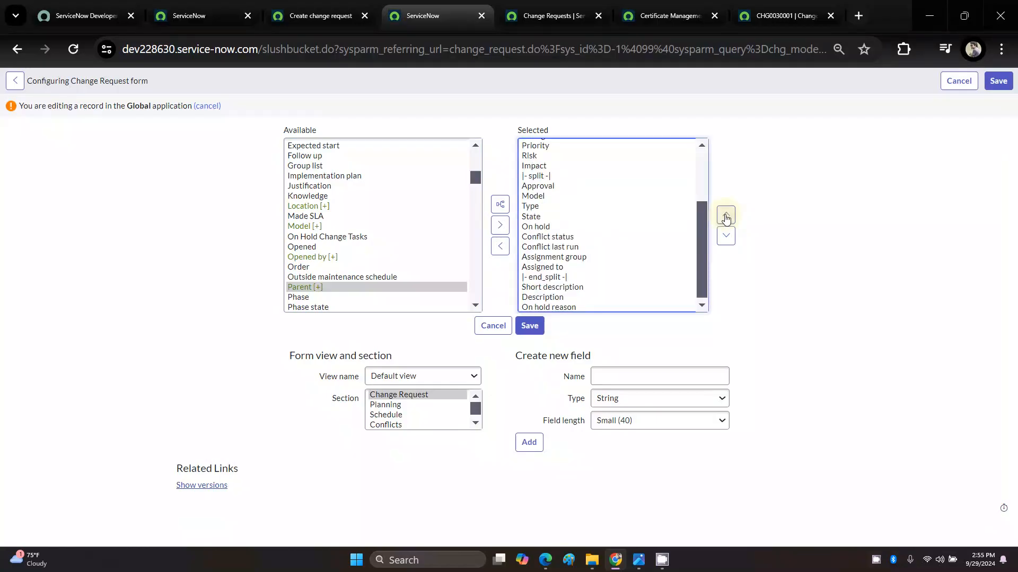
{"action": "scroll", "coordinate": [634, 234], "scroll_direction": "up", "scroll_amount": 3}
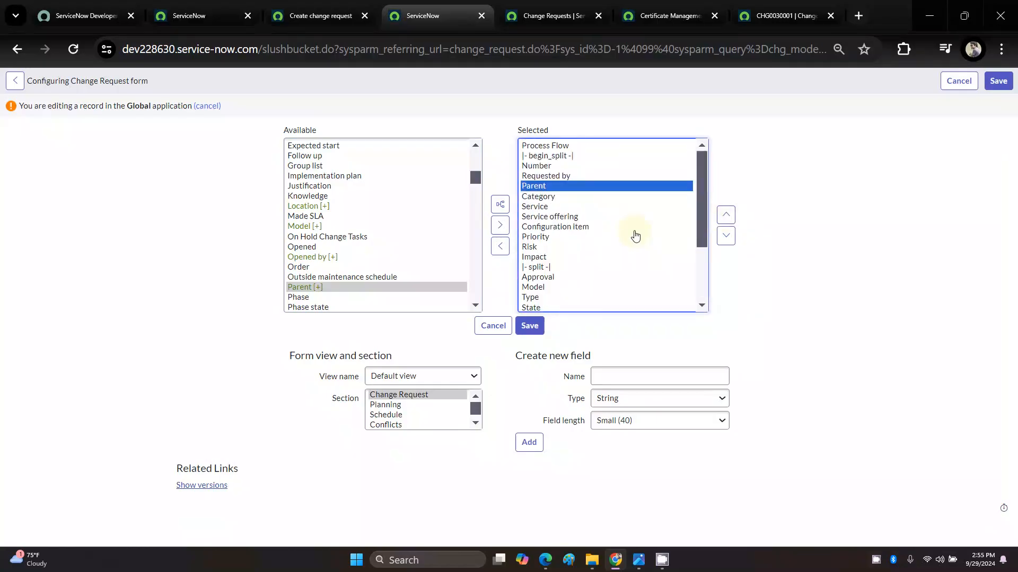
{"action": "left_click", "coordinate": [727, 216]}
{"action": "left_click", "coordinate": [726, 216]}
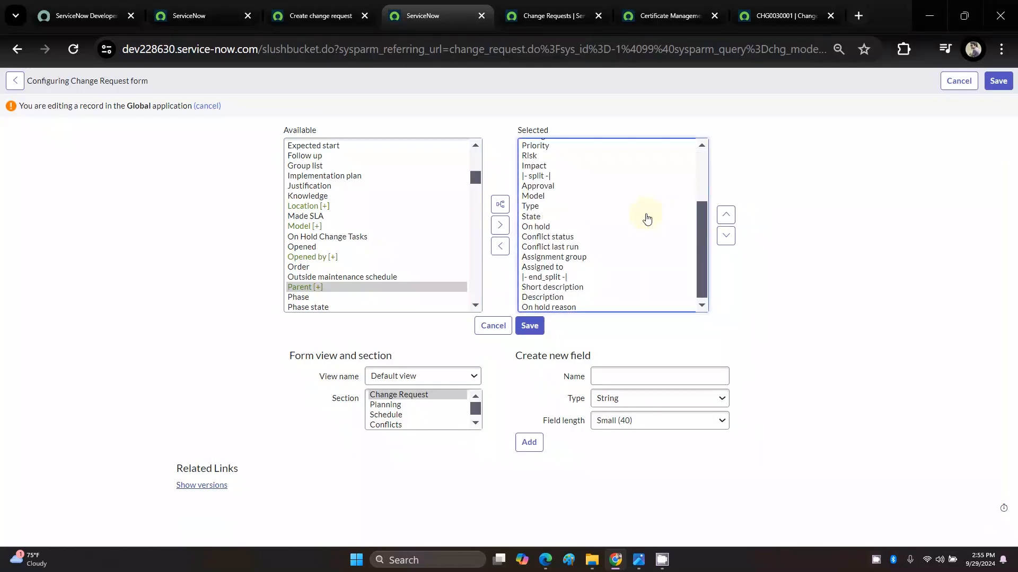
{"action": "scroll", "coordinate": [647, 219], "scroll_direction": "up", "scroll_amount": 3}
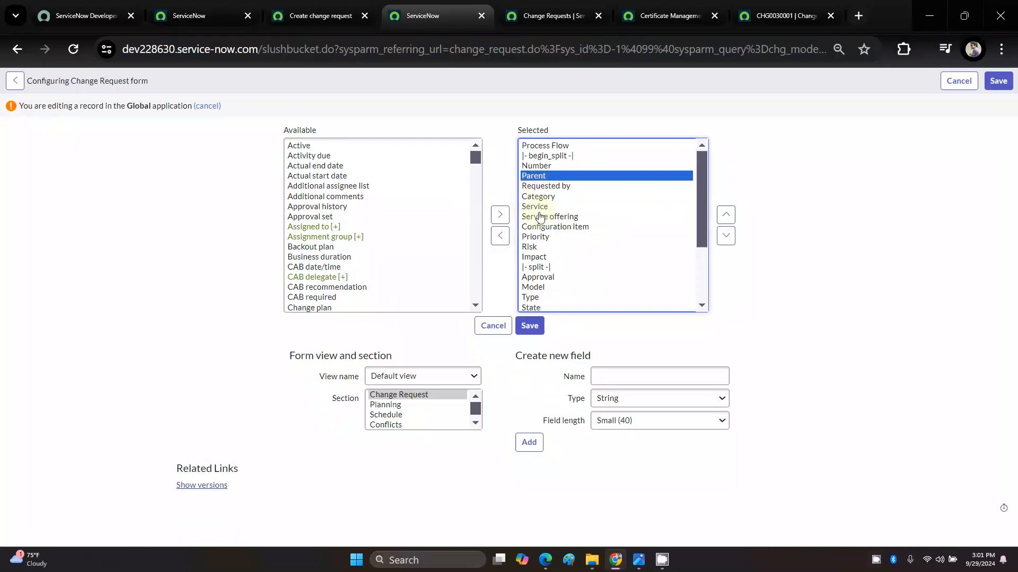
{"action": "left_click", "coordinate": [533, 326]}
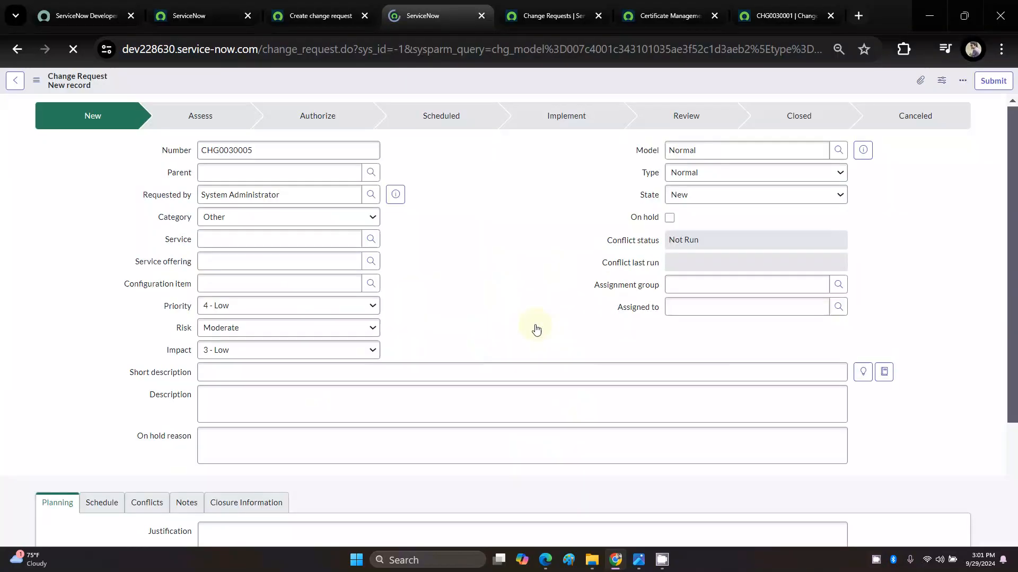
{"action": "left_click", "coordinate": [283, 171]}
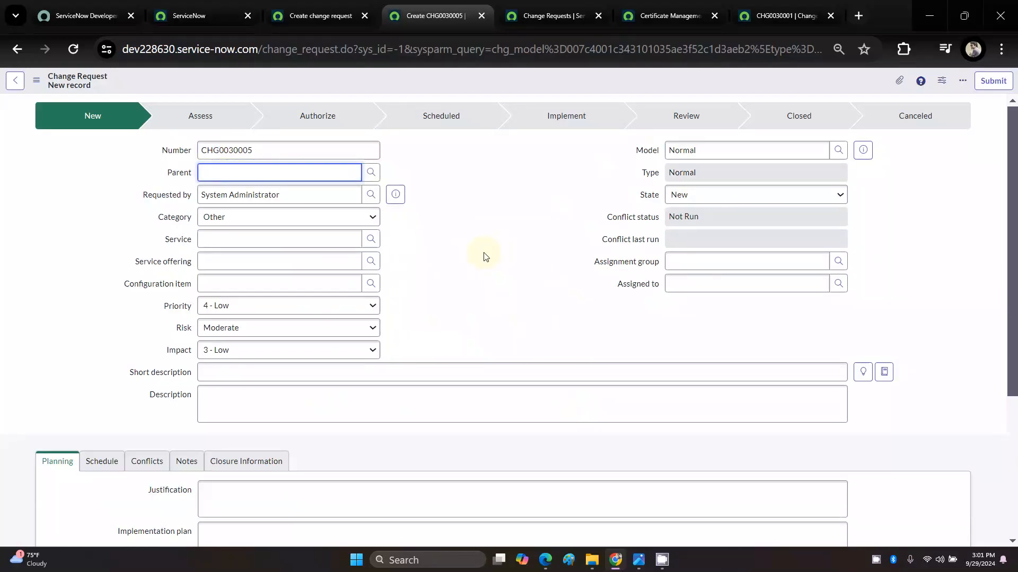
{"action": "left_click", "coordinate": [474, 274]}
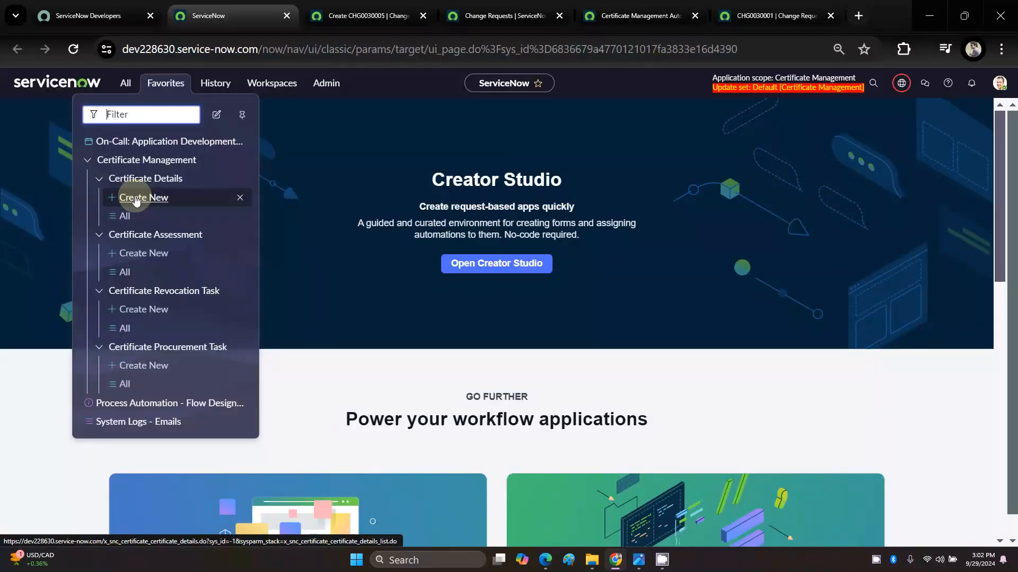
Step: Add the Change Request->Parent related list above Approvers on the Certificate Details form
{"action": "left_click", "coordinate": [136, 200], "text": "ctrl"}
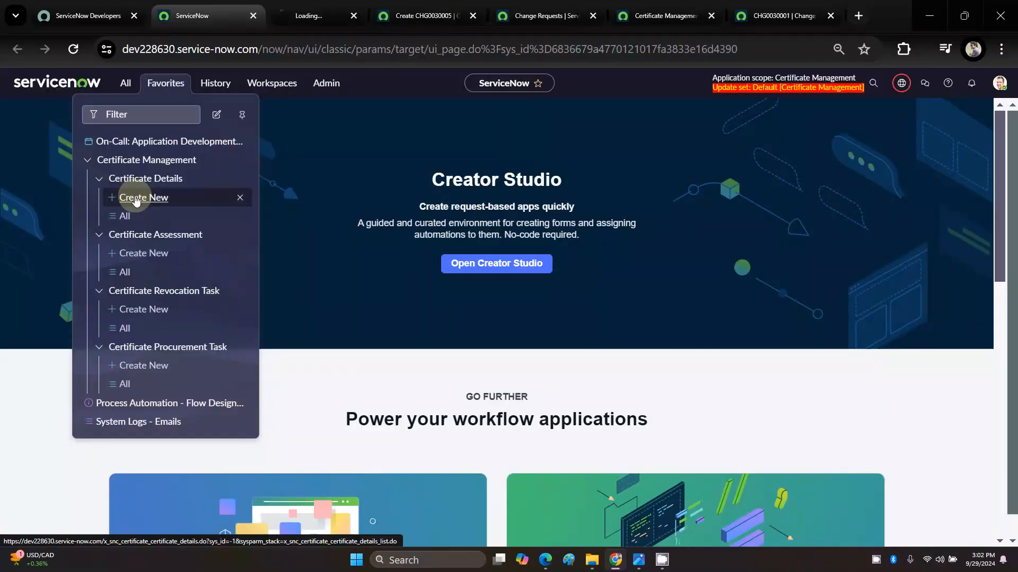
{"action": "left_click", "coordinate": [319, 7]}
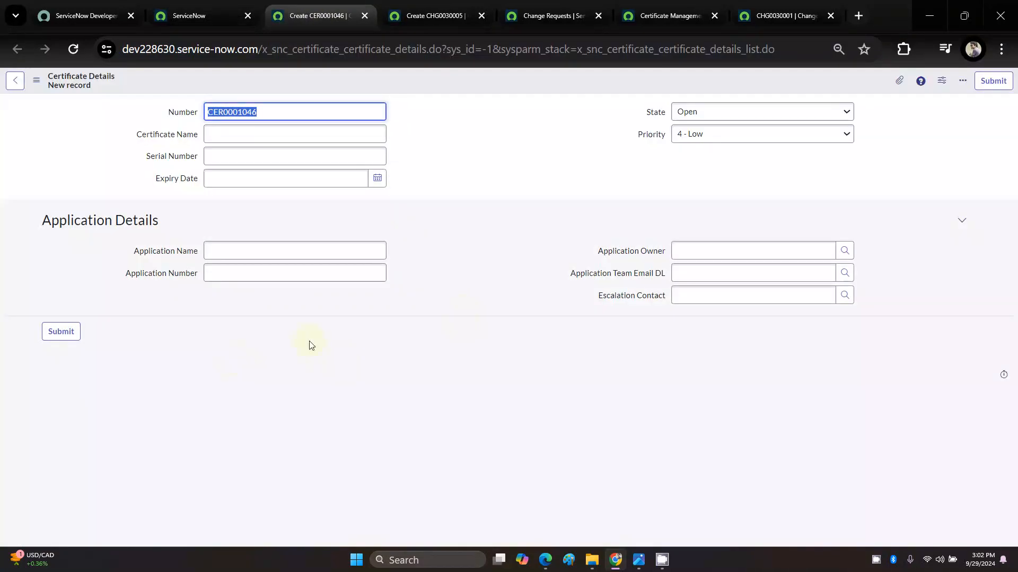
{"action": "right_click", "coordinate": [488, 83]}
{"action": "mouse_move", "coordinate": [516, 105]}
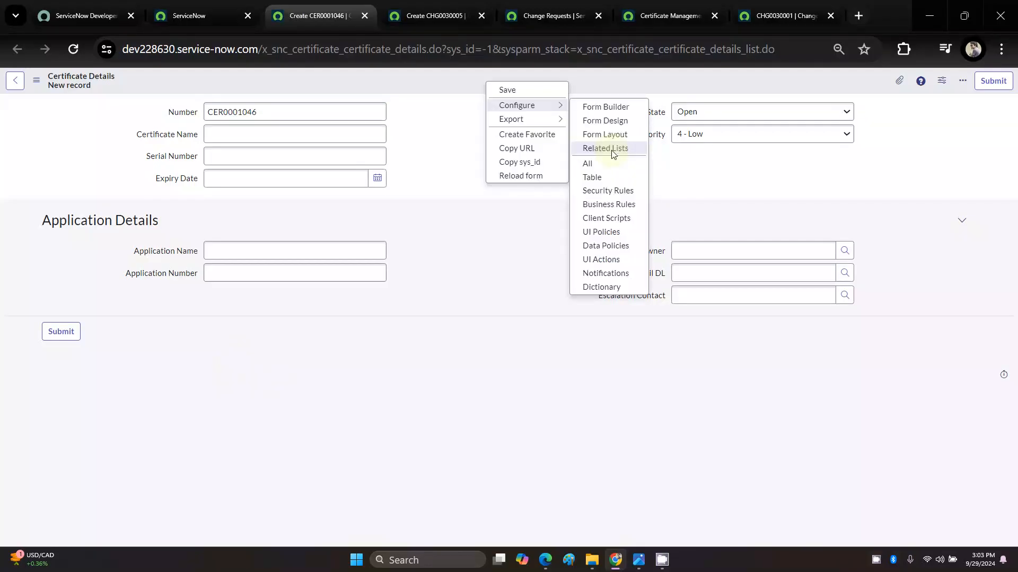
{"action": "left_click", "coordinate": [606, 148]}
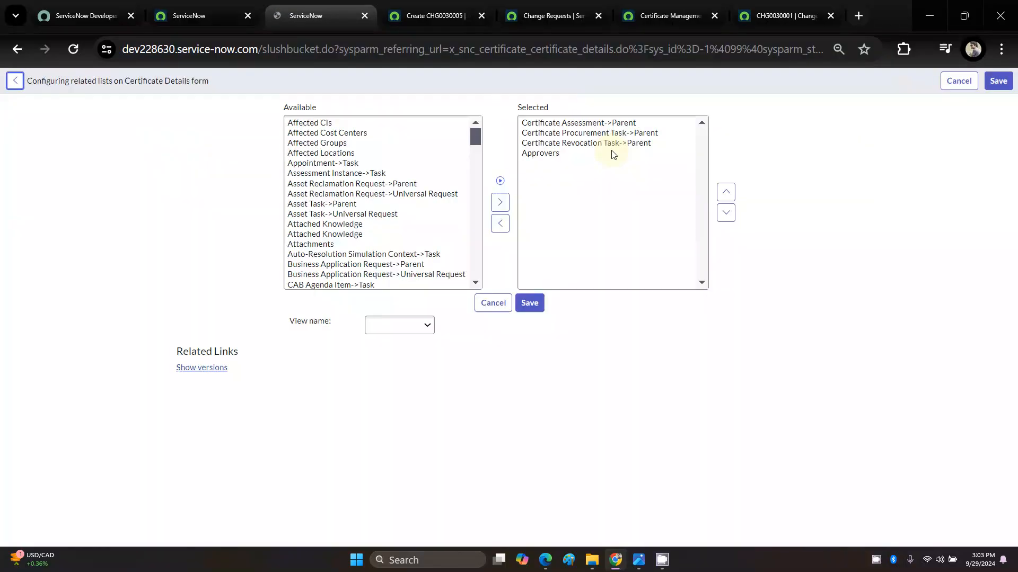
{"action": "left_click", "coordinate": [346, 194]}
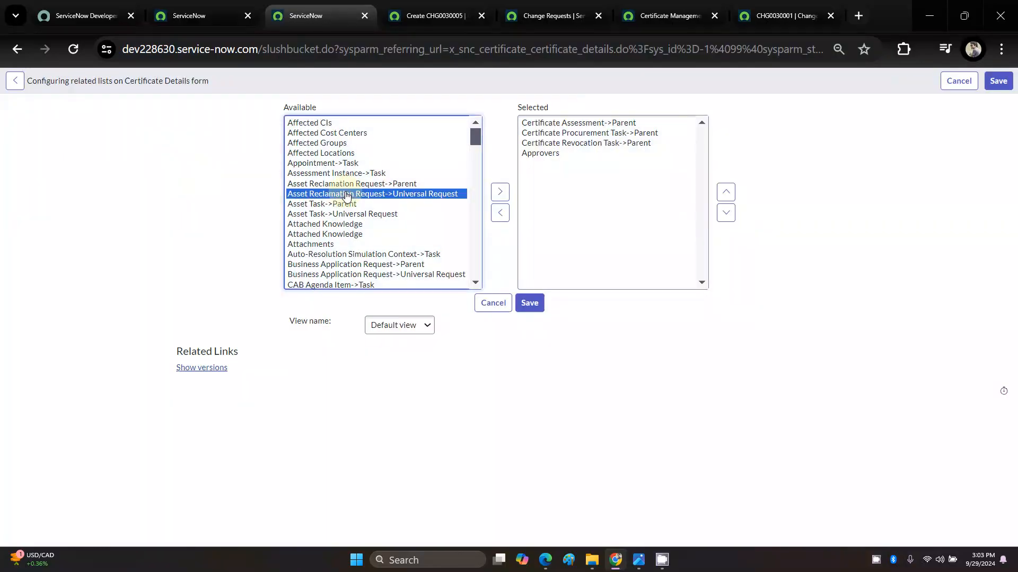
{"action": "scroll", "coordinate": [346, 194], "scroll_direction": "down", "scroll_amount": 4}
{"action": "left_click", "coordinate": [345, 207]}
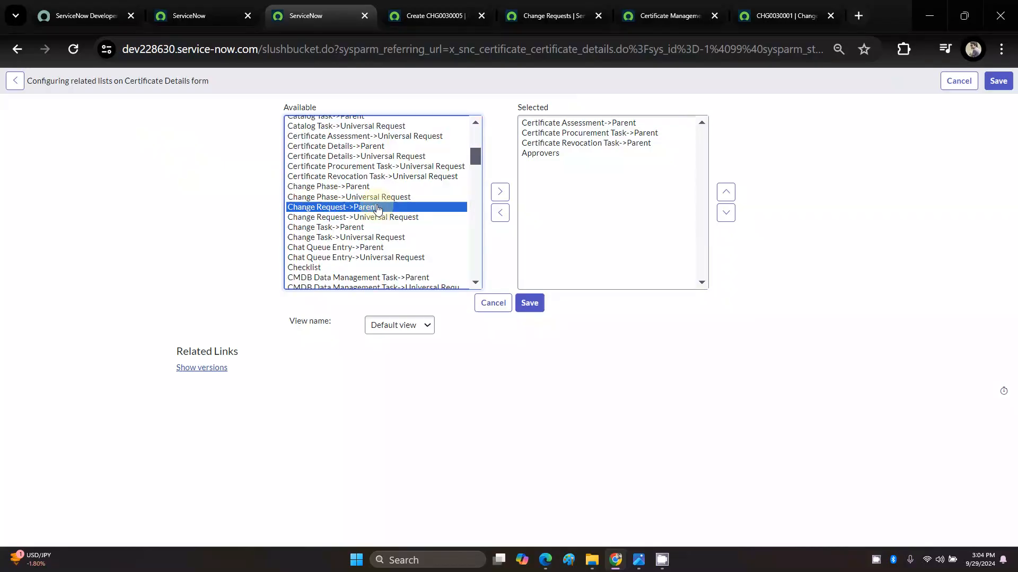
{"action": "left_click", "coordinate": [501, 193]}
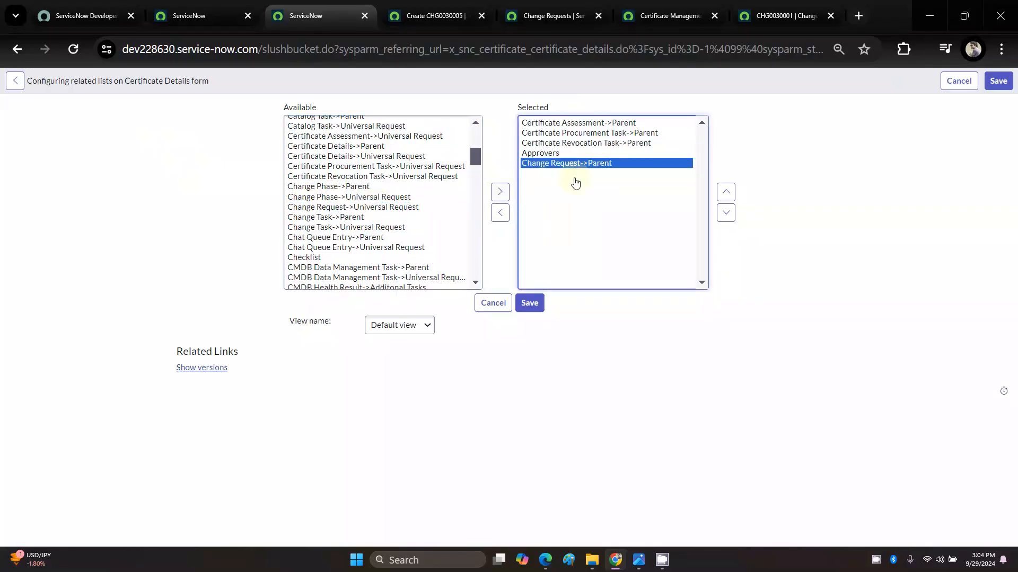
{"action": "left_click", "coordinate": [725, 193]}
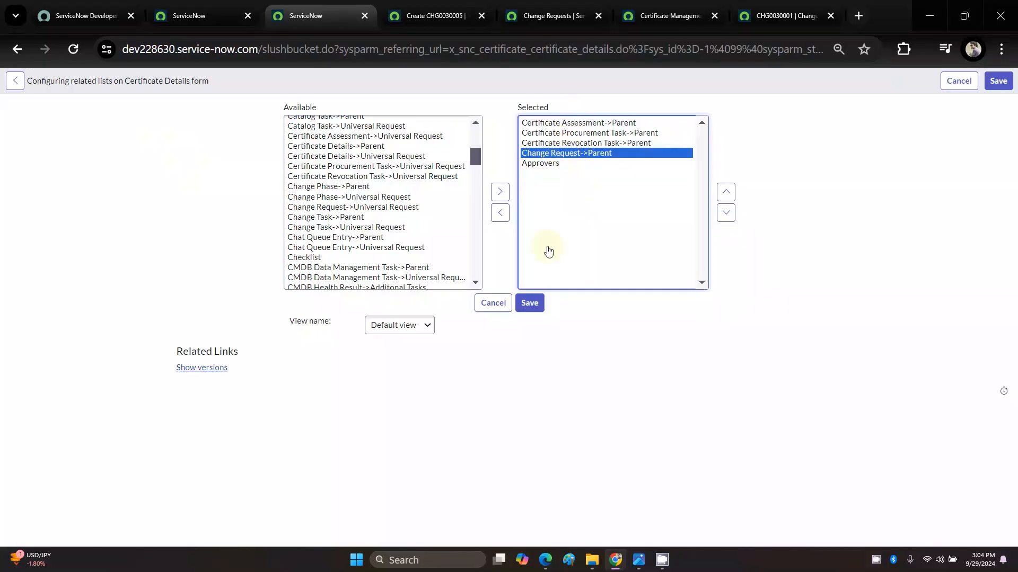
{"action": "left_click", "coordinate": [534, 311]}
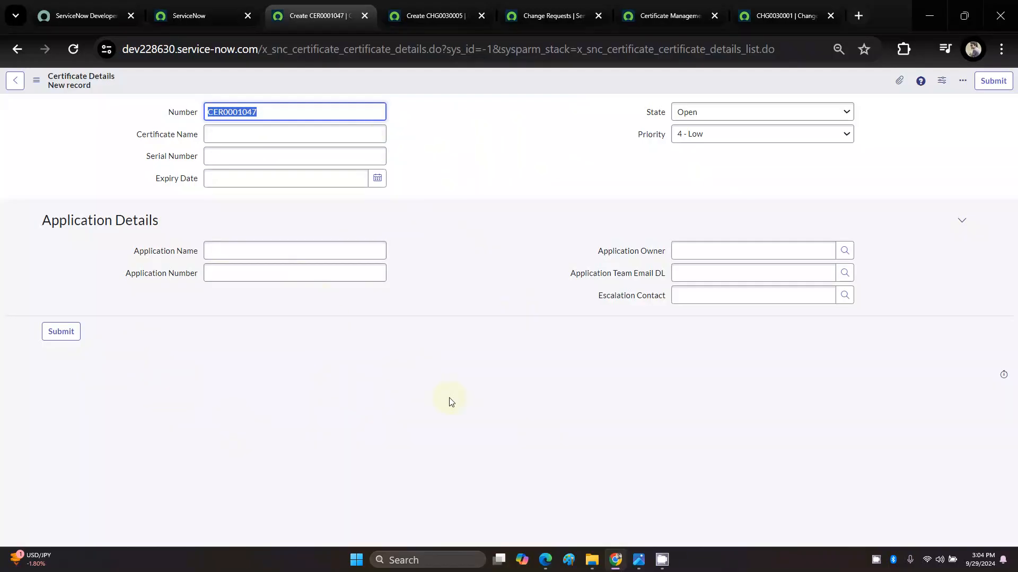
Step: Close the CHG0030001 change request tab
{"action": "left_click", "coordinate": [445, 364]}
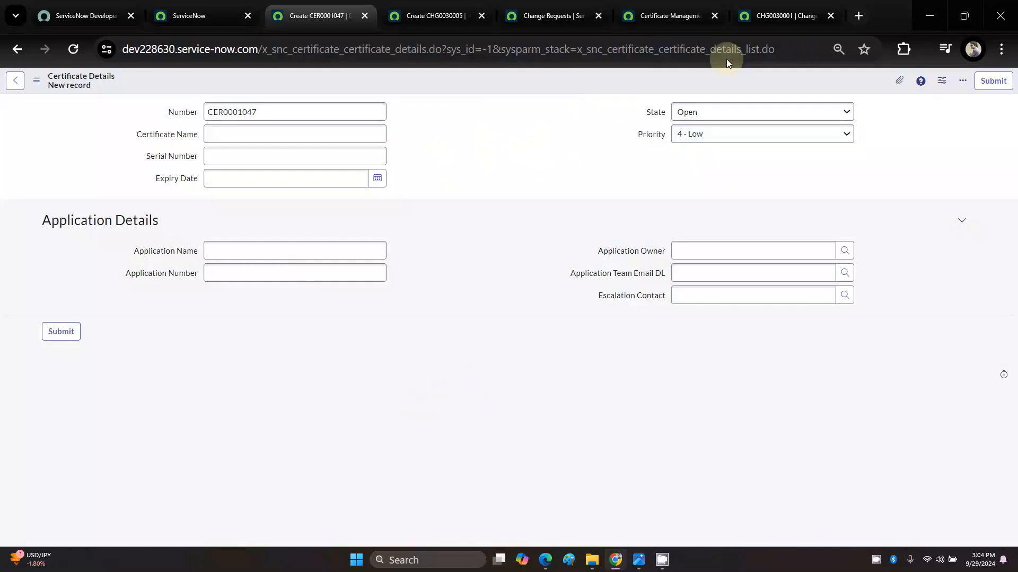
{"action": "left_click", "coordinate": [789, 15]}
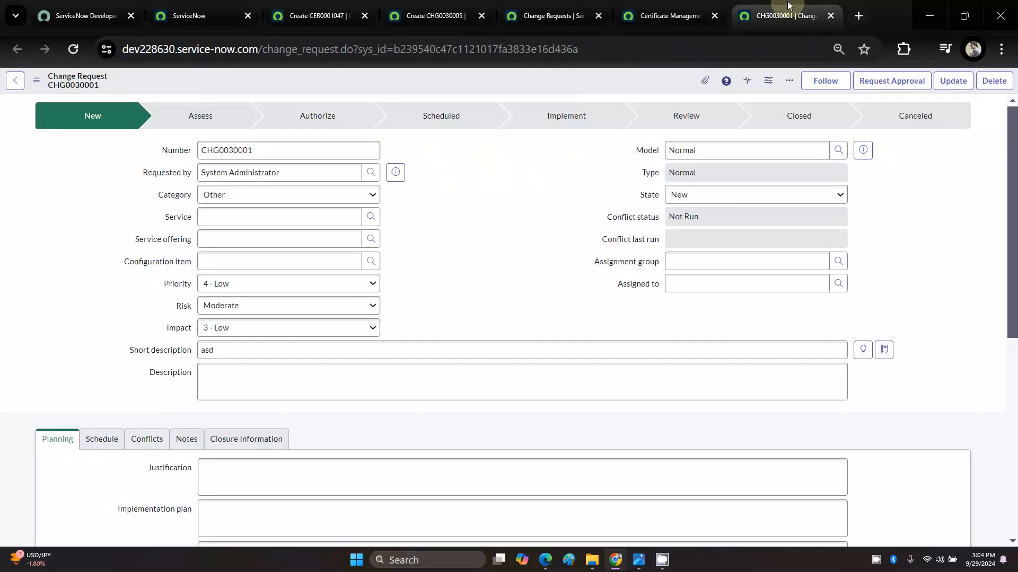
{"action": "left_click", "coordinate": [830, 15]}
Step: Insert the step 11 New Serial Number pill after 'New SN' in the Description
{"action": "scroll", "coordinate": [617, 218], "scroll_direction": "down", "scroll_amount": 2}
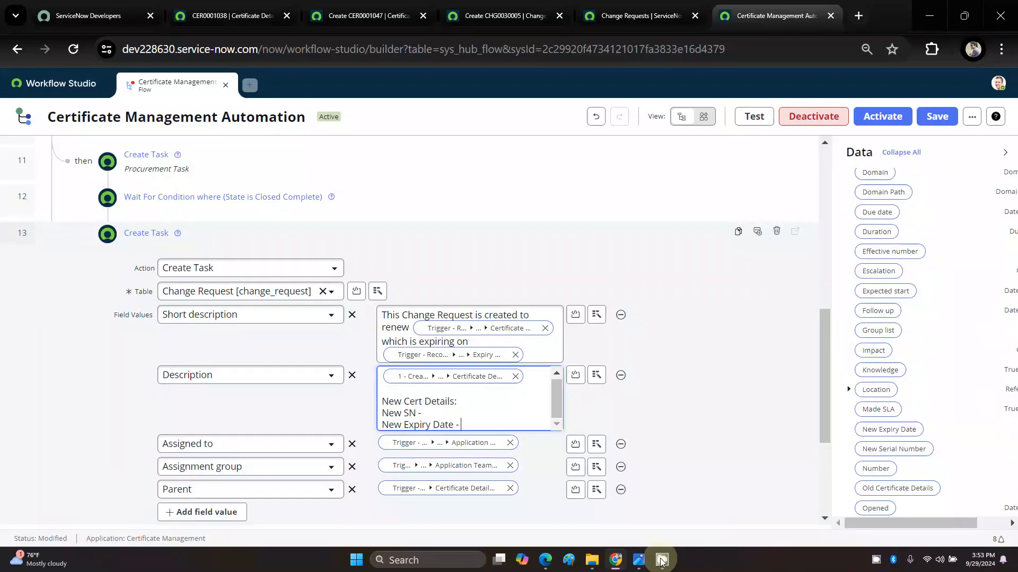
{"action": "left_click", "coordinate": [661, 560]}
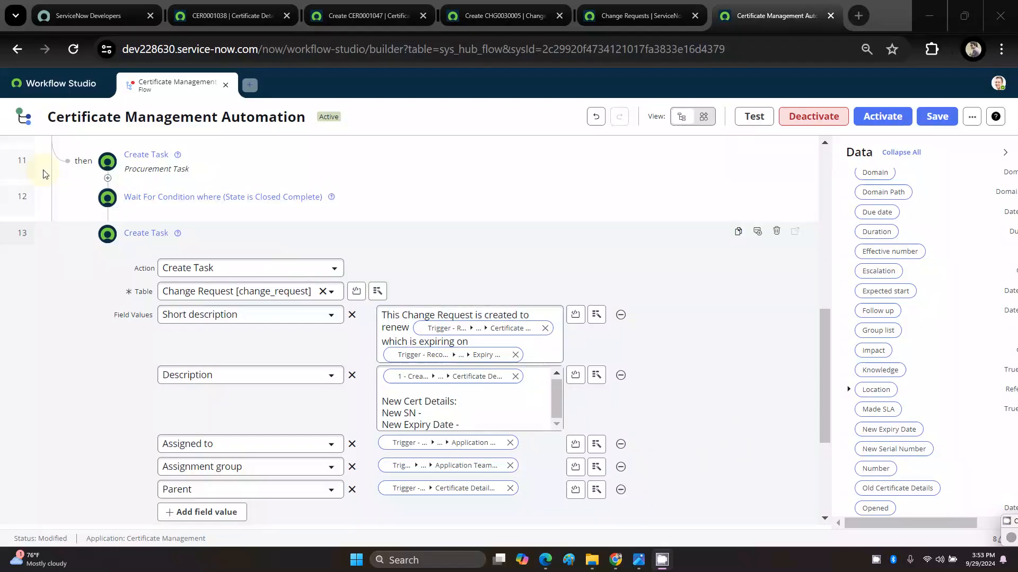
{"action": "scroll", "coordinate": [887, 368], "scroll_direction": "up", "scroll_amount": 7}
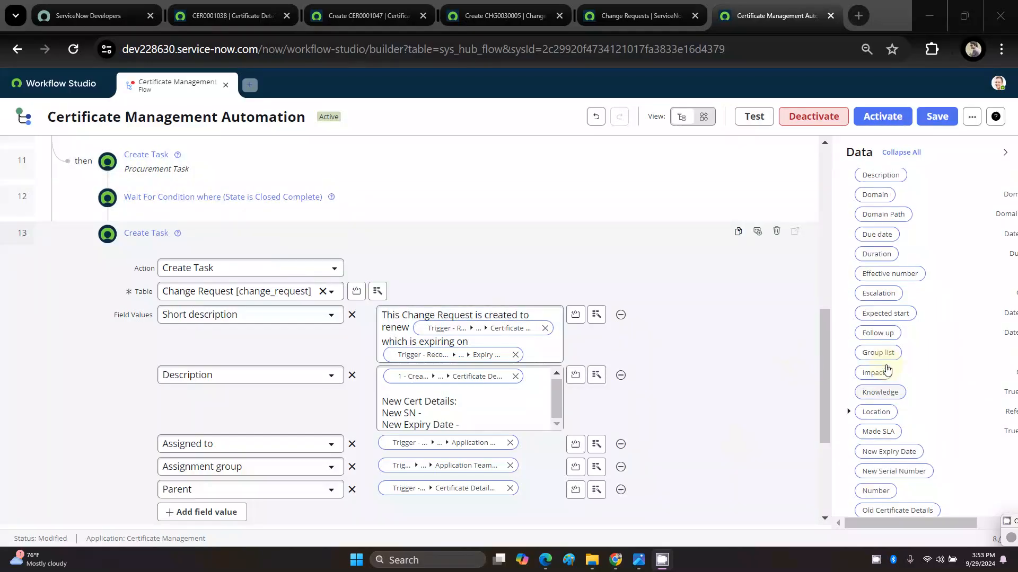
{"action": "scroll", "coordinate": [887, 368], "scroll_direction": "up", "scroll_amount": 10}
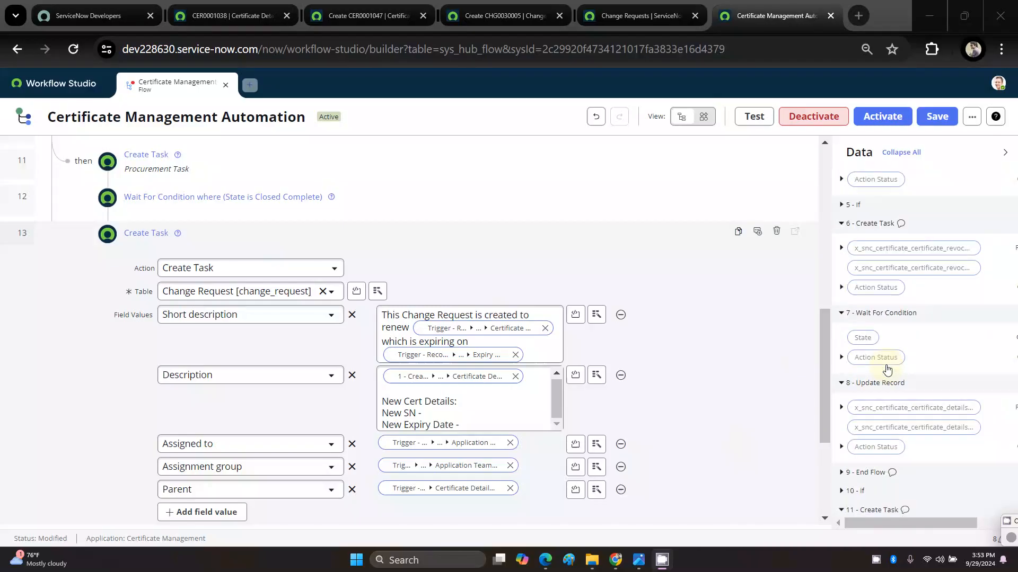
{"action": "scroll", "coordinate": [888, 370], "scroll_direction": "down", "scroll_amount": 5}
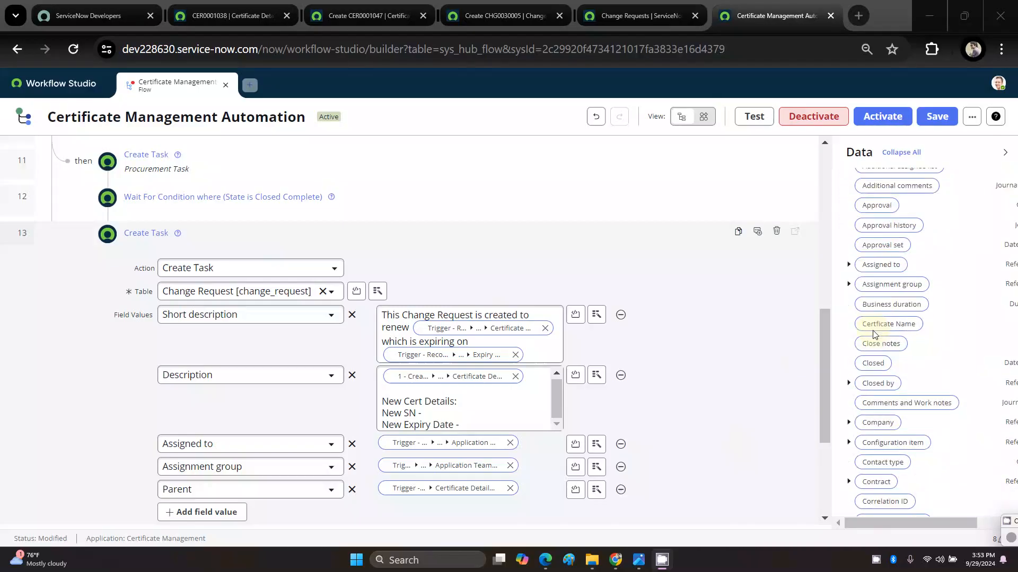
{"action": "scroll", "coordinate": [873, 334], "scroll_direction": "down", "scroll_amount": 10}
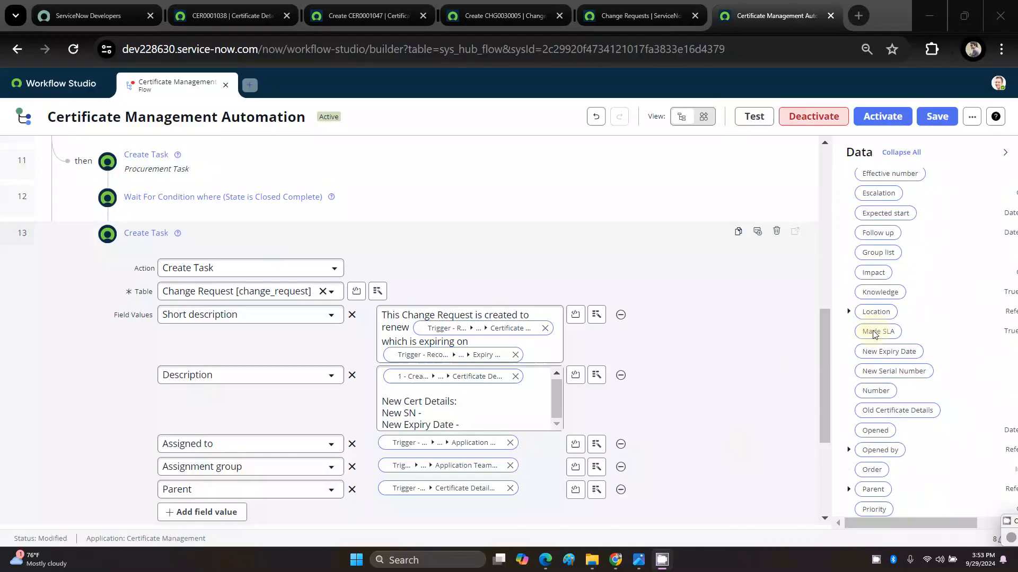
{"action": "scroll", "coordinate": [873, 334], "scroll_direction": "down", "scroll_amount": 8}
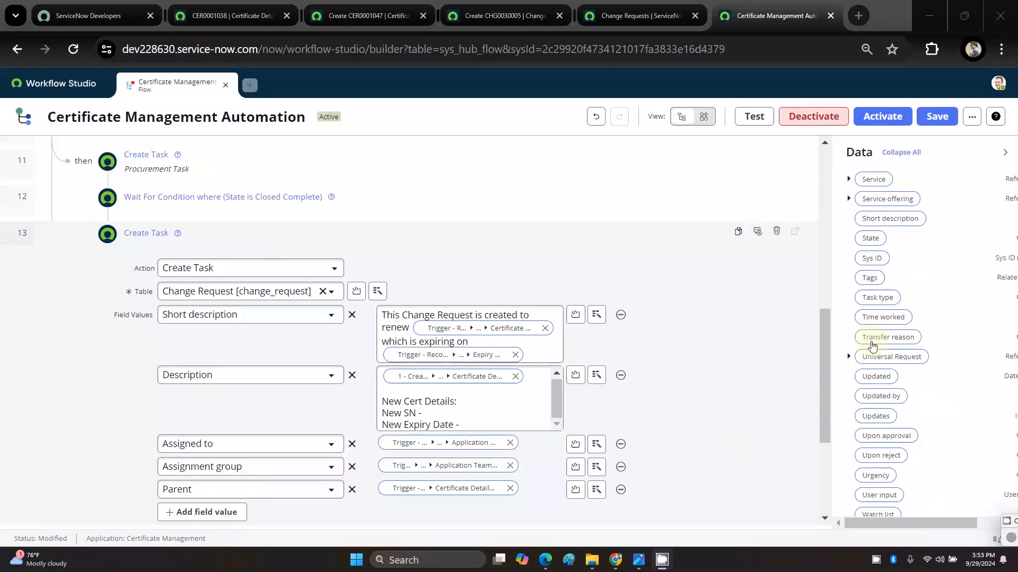
{"action": "scroll", "coordinate": [872, 351], "scroll_direction": "up", "scroll_amount": 8}
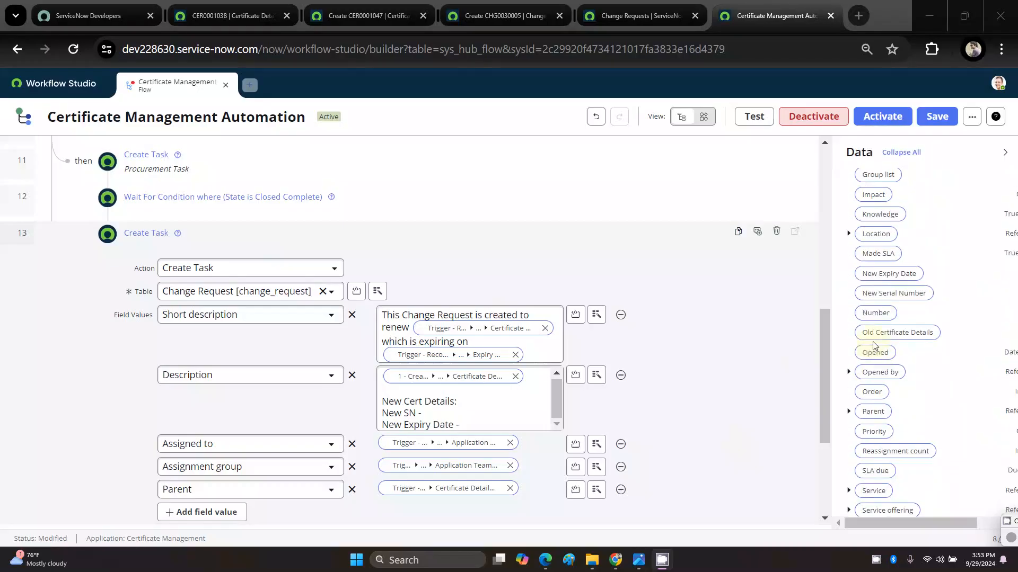
{"action": "left_click_drag", "start_coordinate": [893, 295], "coordinate": [460, 413]}
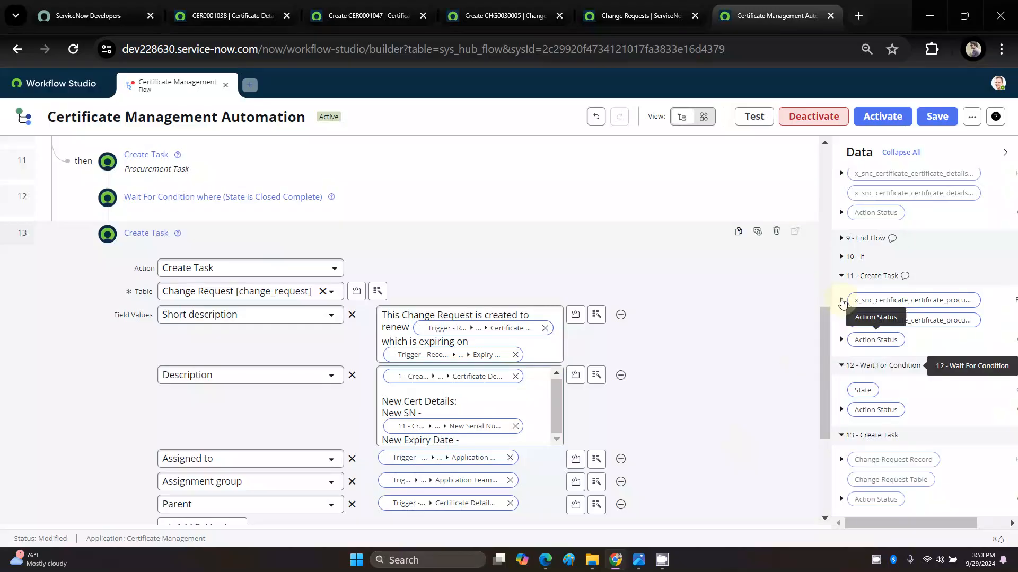
Step: Insert the New Expiry Date pill after the expiry label and finish the step
{"action": "left_click", "coordinate": [842, 301]}
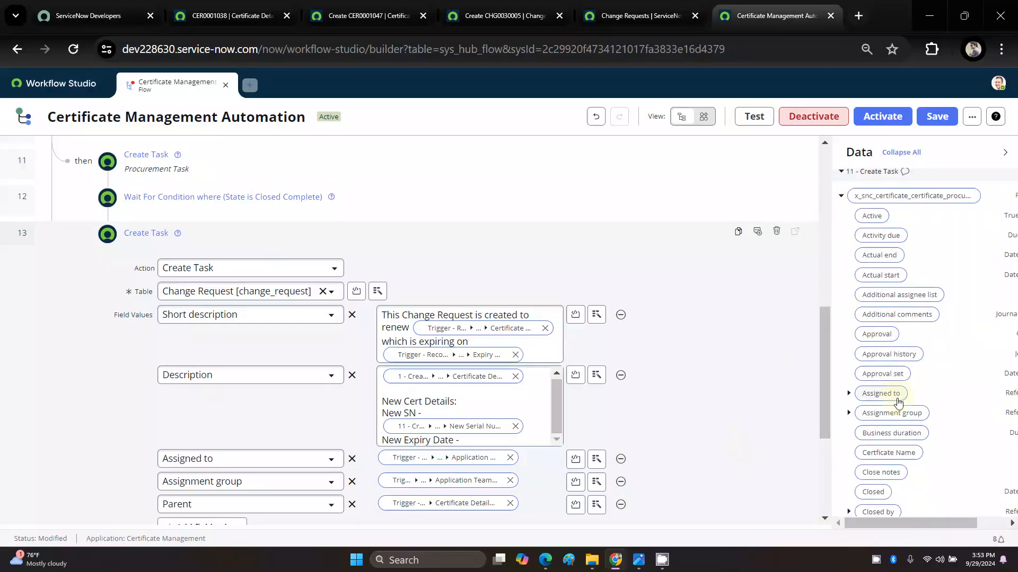
{"action": "scroll", "coordinate": [897, 400], "scroll_direction": "down", "scroll_amount": 10}
{"action": "scroll", "coordinate": [898, 401], "scroll_direction": "down", "scroll_amount": 4}
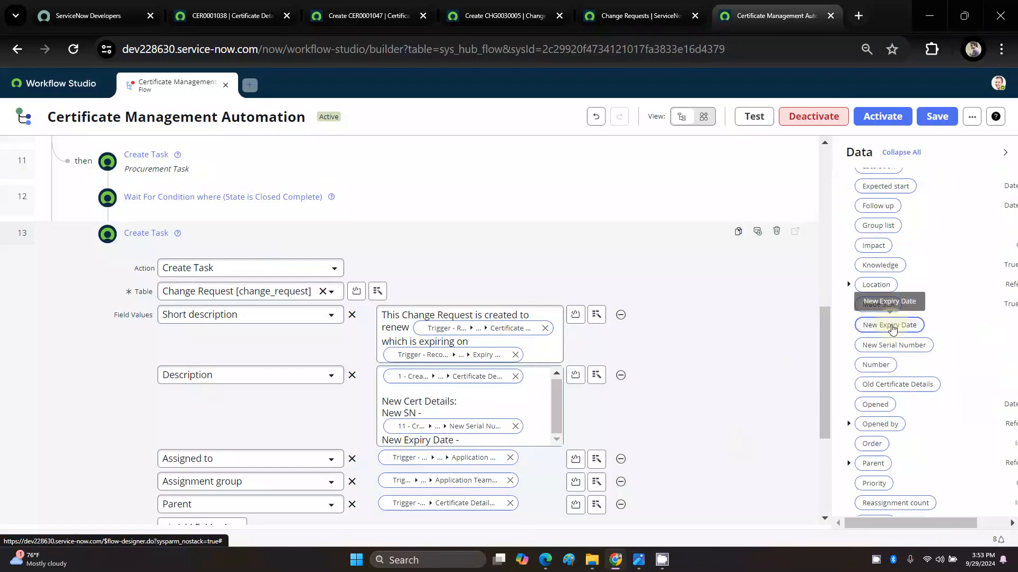
{"action": "left_click_drag", "start_coordinate": [889, 325], "coordinate": [502, 446]}
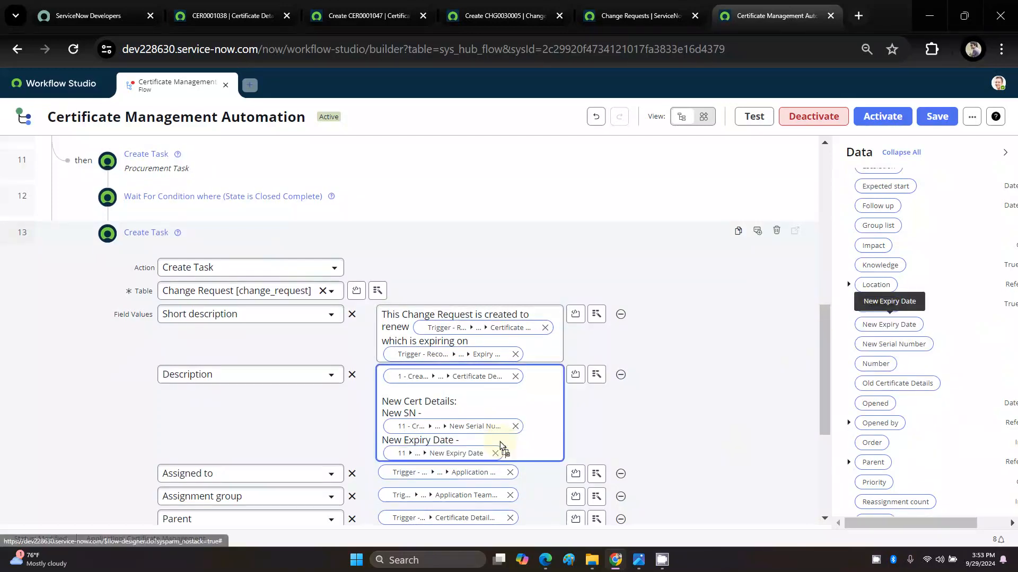
{"action": "scroll", "coordinate": [688, 351], "scroll_direction": "down", "scroll_amount": 2}
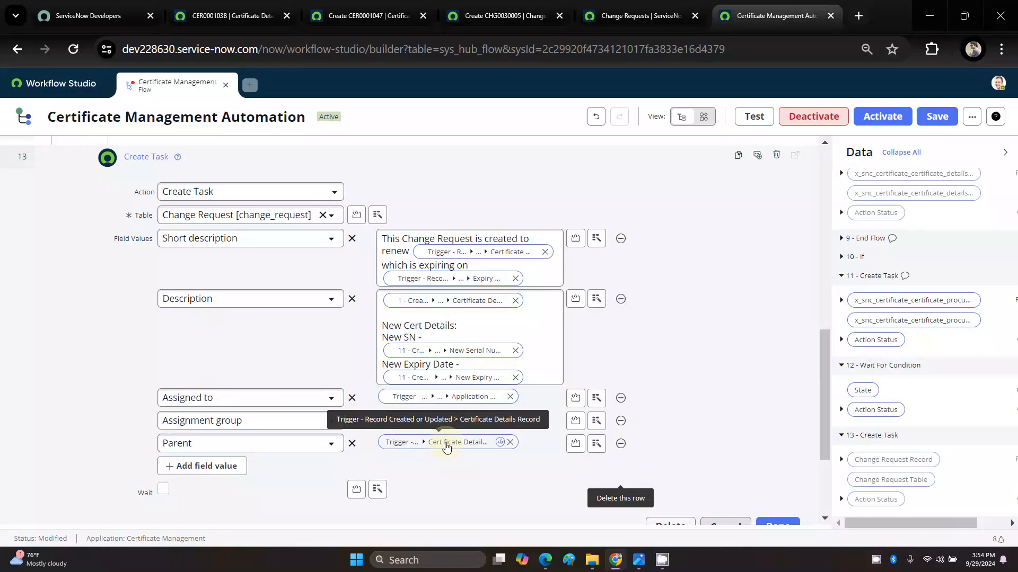
{"action": "scroll", "coordinate": [446, 447], "scroll_direction": "down", "scroll_amount": 2}
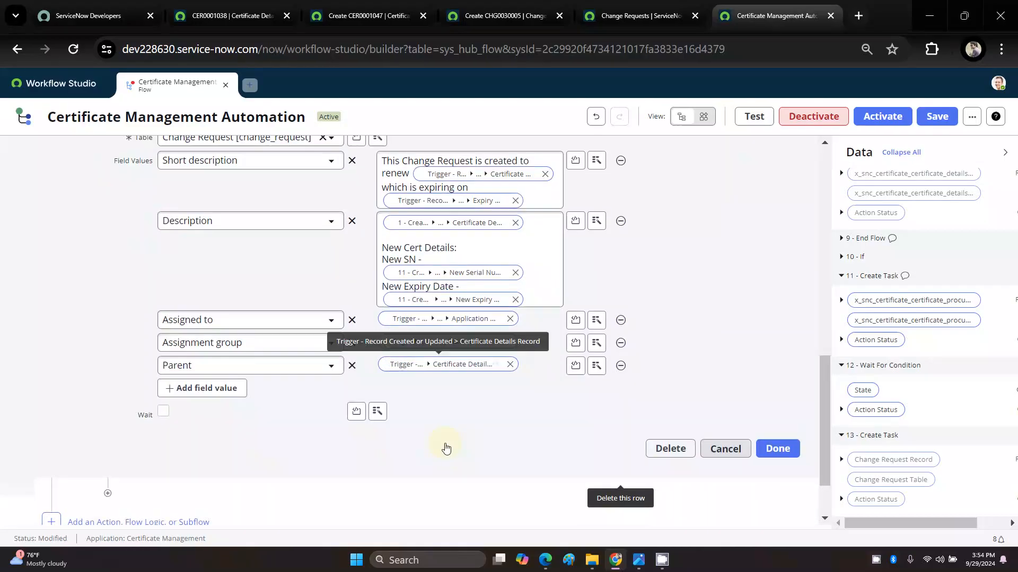
{"action": "left_click", "coordinate": [776, 452]}
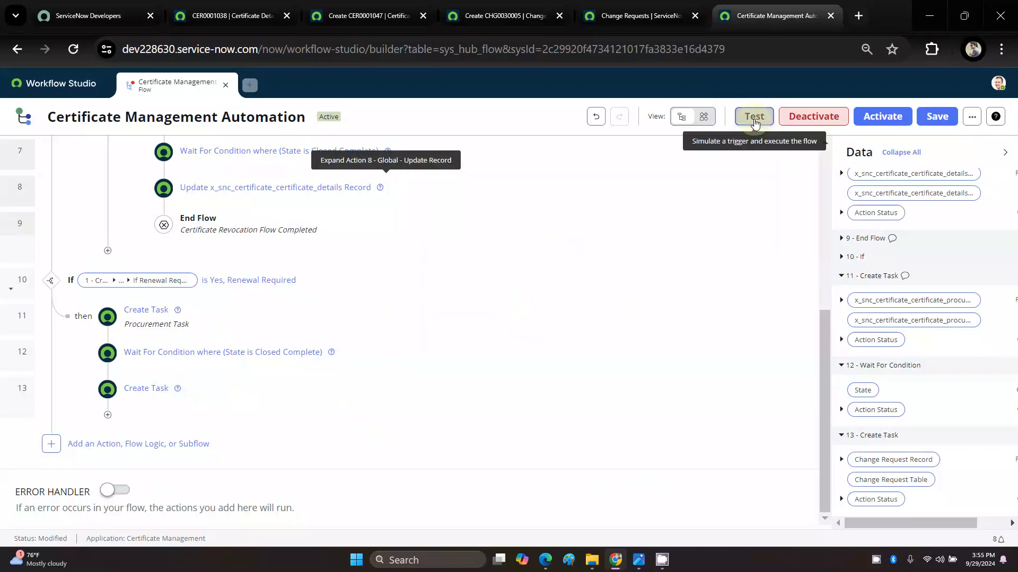
Step: Test-run Certificate Management Automation with certificate CER0001045 and view the flow execution details
{"action": "left_click", "coordinate": [754, 123]}
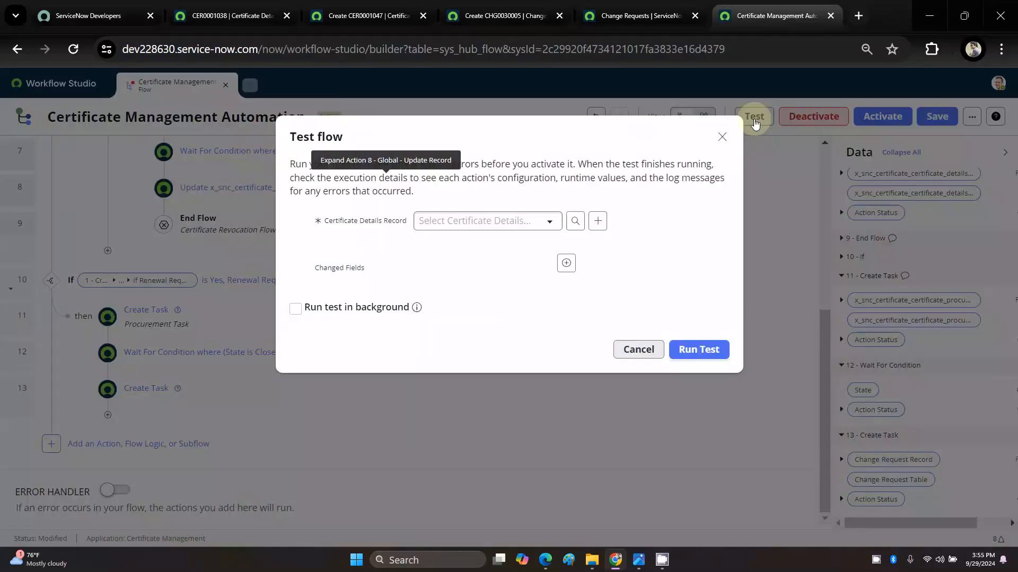
{"action": "left_click", "coordinate": [504, 225]}
{"action": "left_click", "coordinate": [536, 221]}
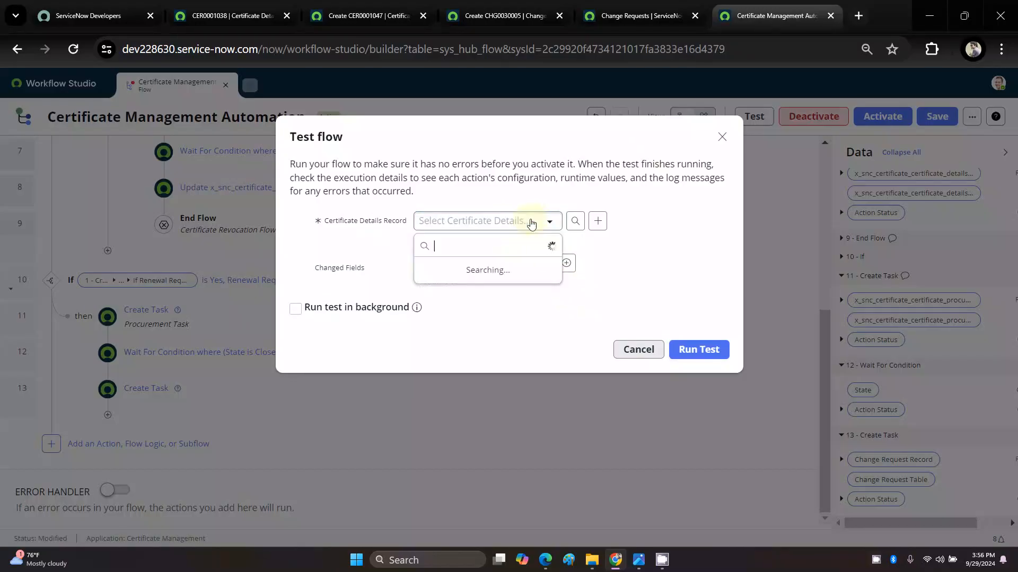
{"action": "scroll", "coordinate": [518, 323], "scroll_direction": "down", "scroll_amount": 5}
{"action": "scroll", "coordinate": [515, 344], "scroll_direction": "down", "scroll_amount": 4}
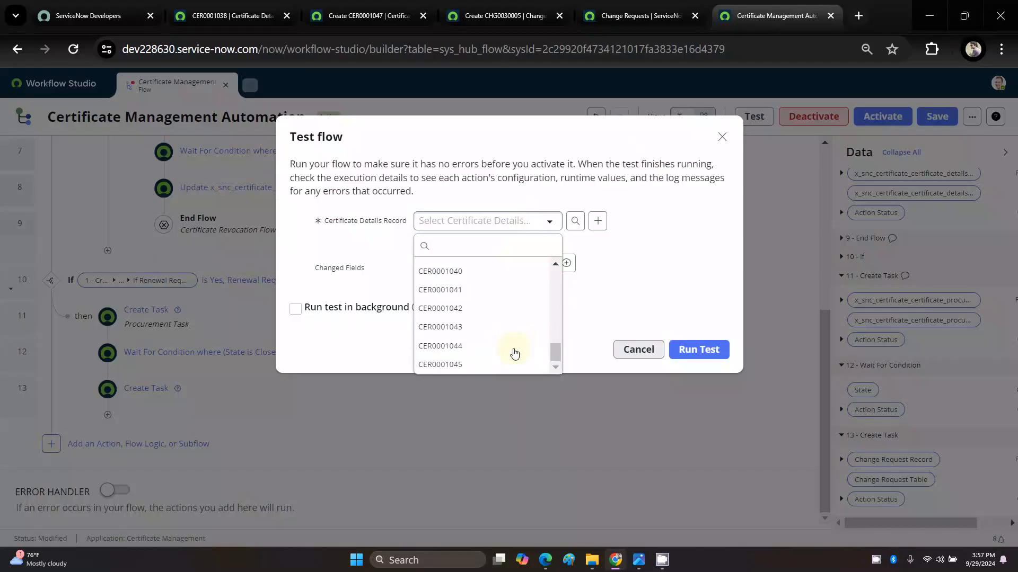
{"action": "left_click", "coordinate": [472, 362]}
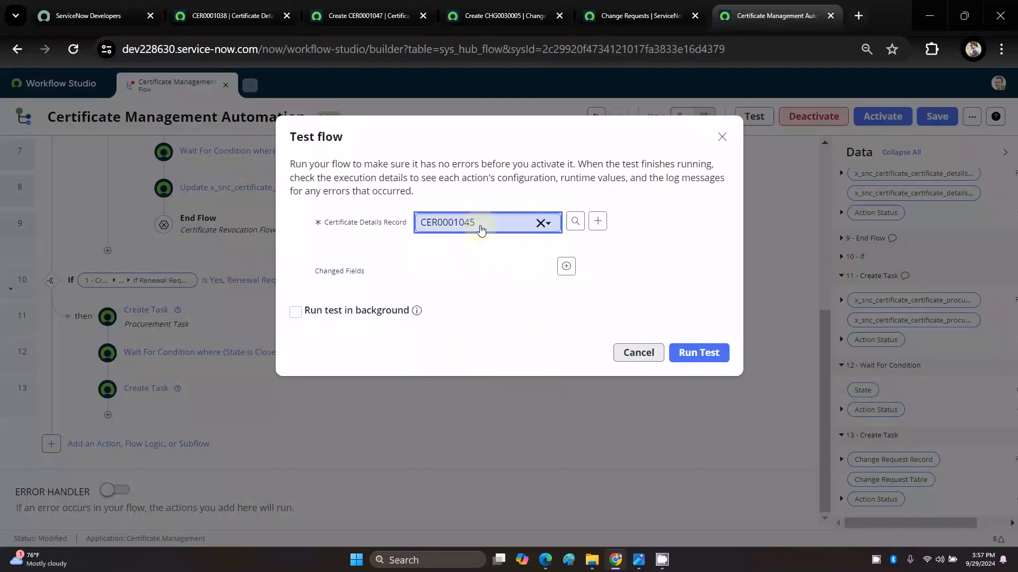
{"action": "left_click", "coordinate": [709, 354]}
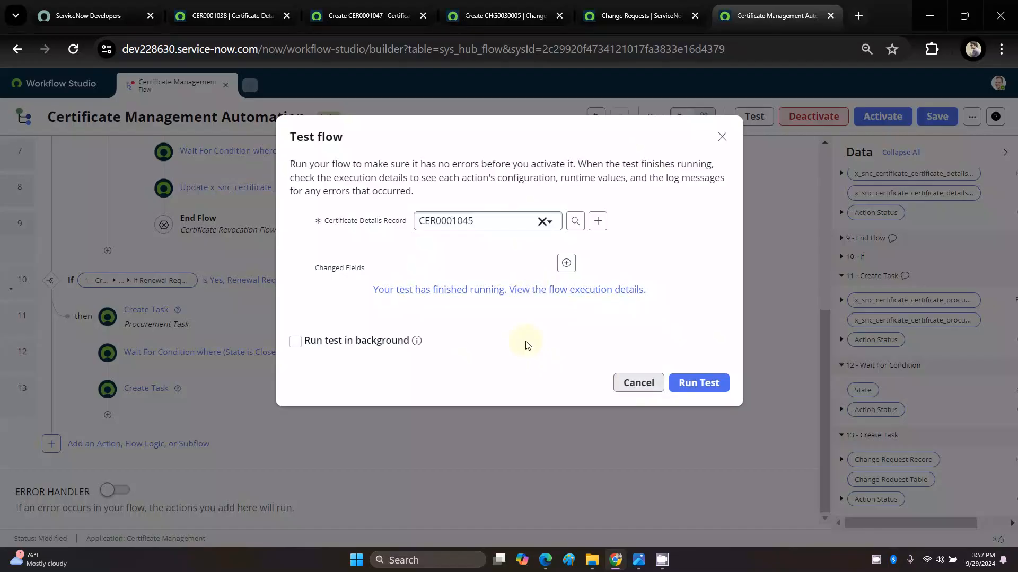
{"action": "left_click", "coordinate": [521, 290]}
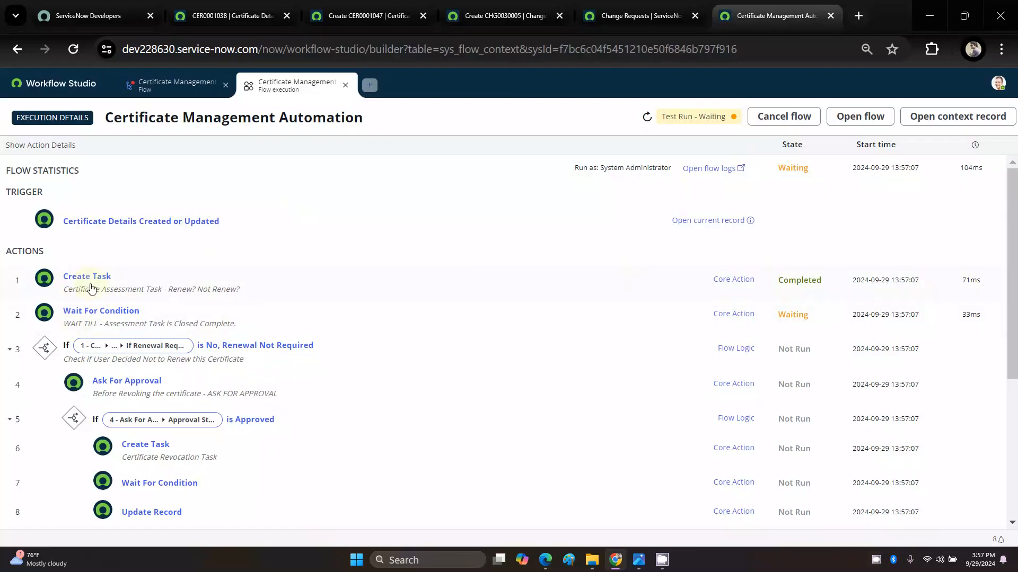
Step: Open assessment ASS0001037 from the first Create Task and save it as Closed Complete
{"action": "left_click", "coordinate": [87, 277]}
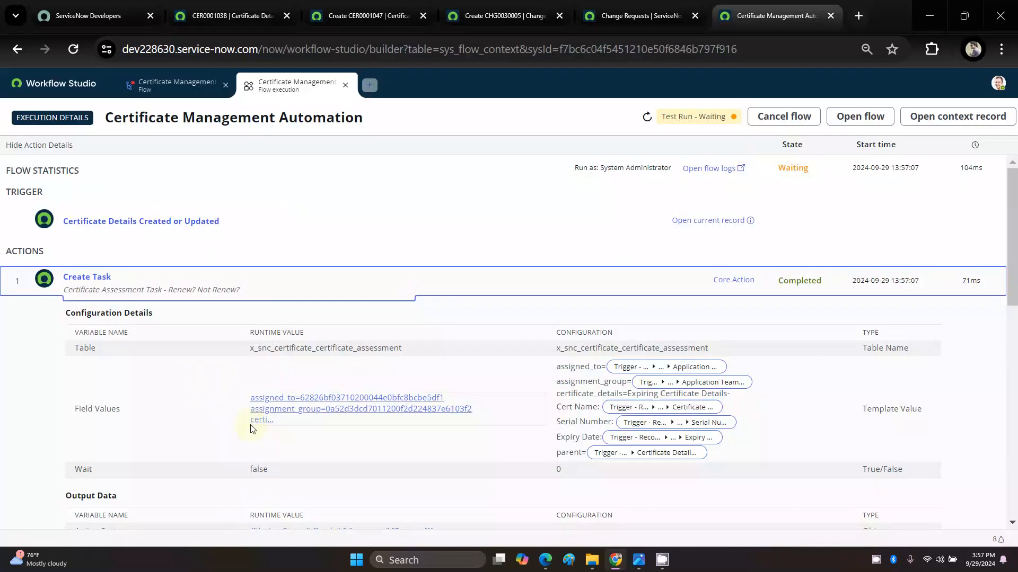
{"action": "scroll", "coordinate": [252, 426], "scroll_direction": "down", "scroll_amount": 3}
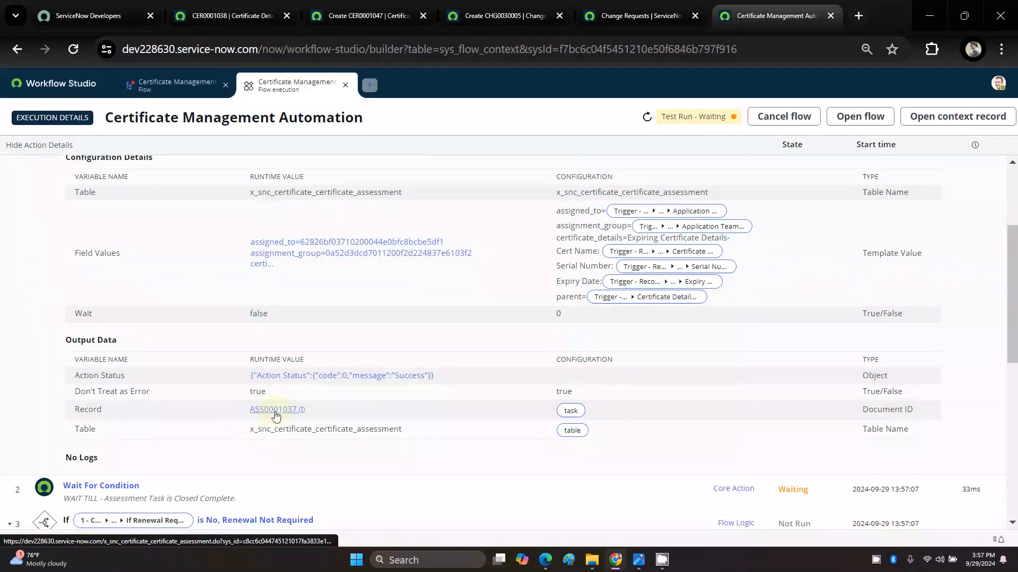
{"action": "left_click", "coordinate": [273, 409]}
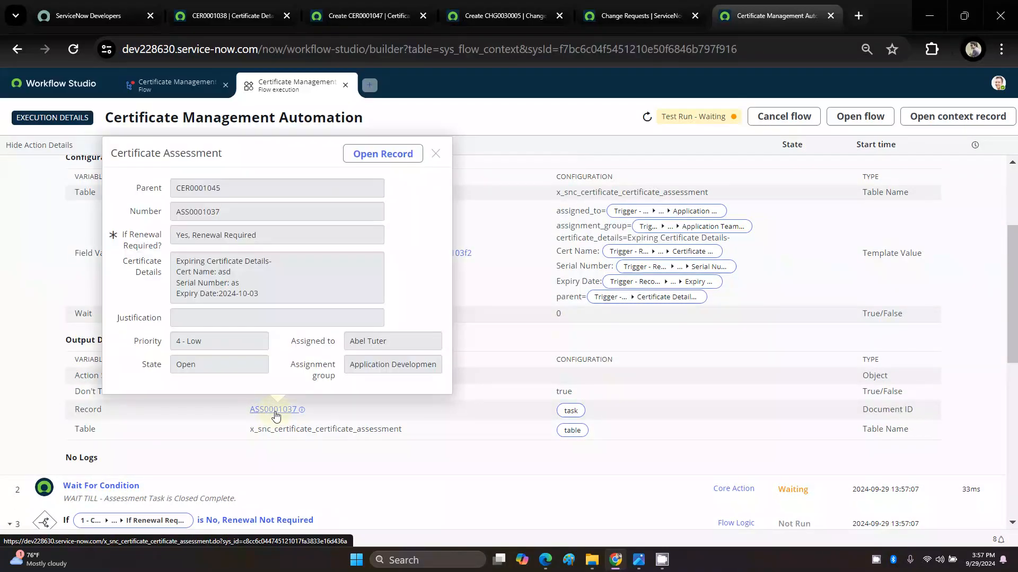
{"action": "left_click", "coordinate": [383, 155]}
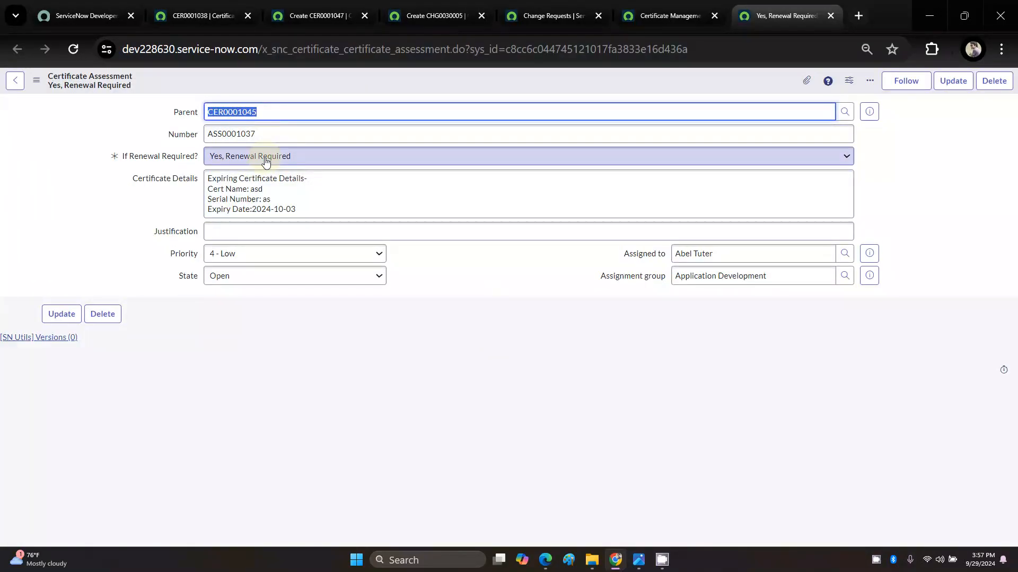
{"action": "left_click", "coordinate": [245, 277]}
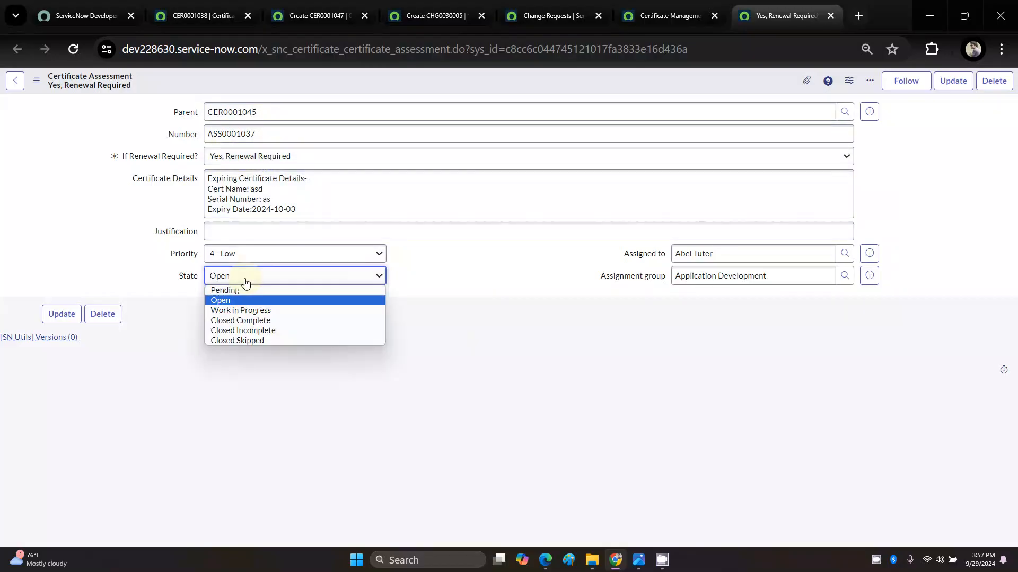
{"action": "left_click", "coordinate": [248, 320]}
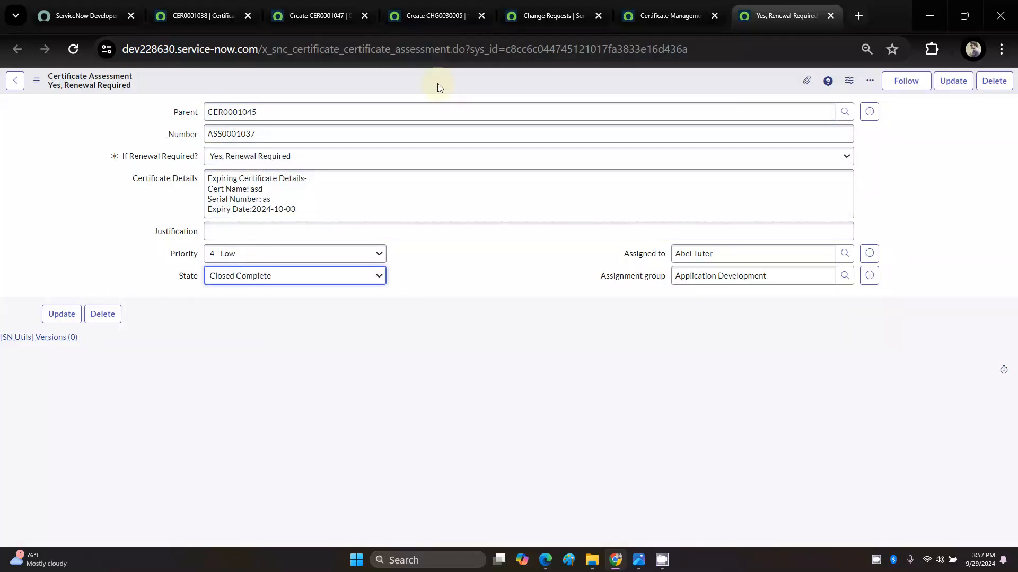
{"action": "right_click", "coordinate": [348, 84]}
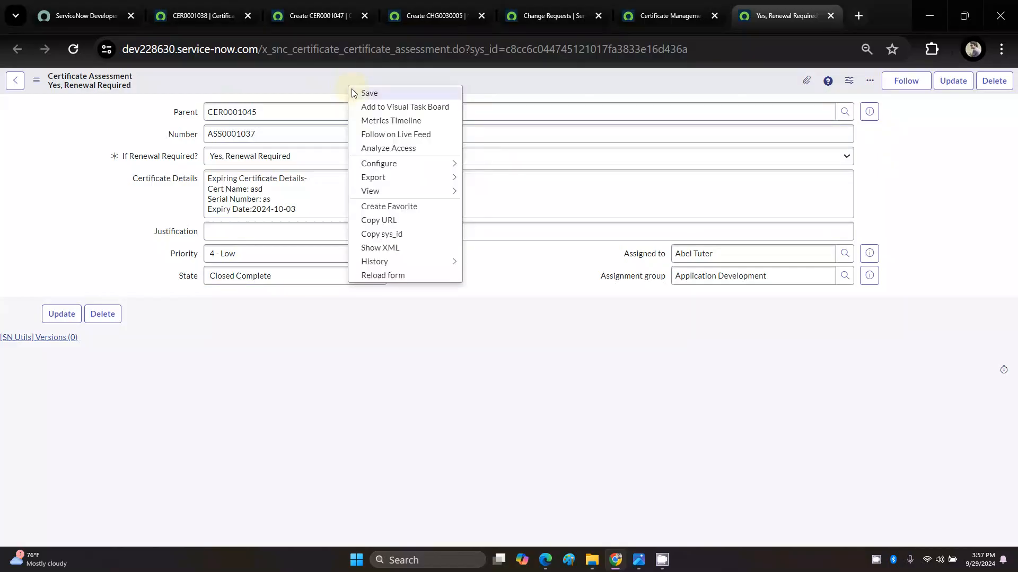
{"action": "left_click", "coordinate": [351, 93]}
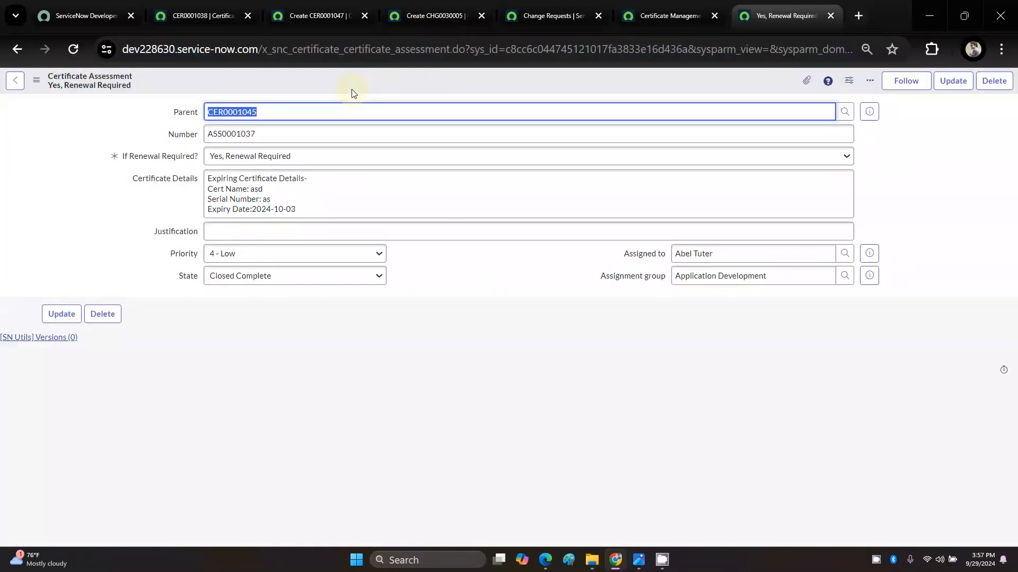
Step: Refresh the flow execution and open procurement task PRO0001029 from step 11
{"action": "left_click", "coordinate": [659, 4]}
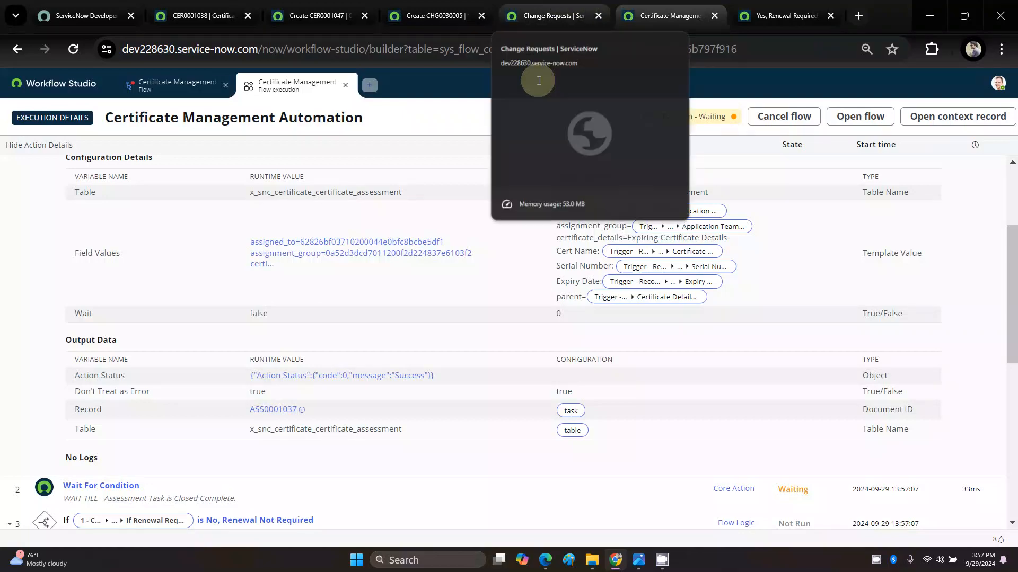
{"action": "scroll", "coordinate": [571, 285], "scroll_direction": "up", "scroll_amount": 3}
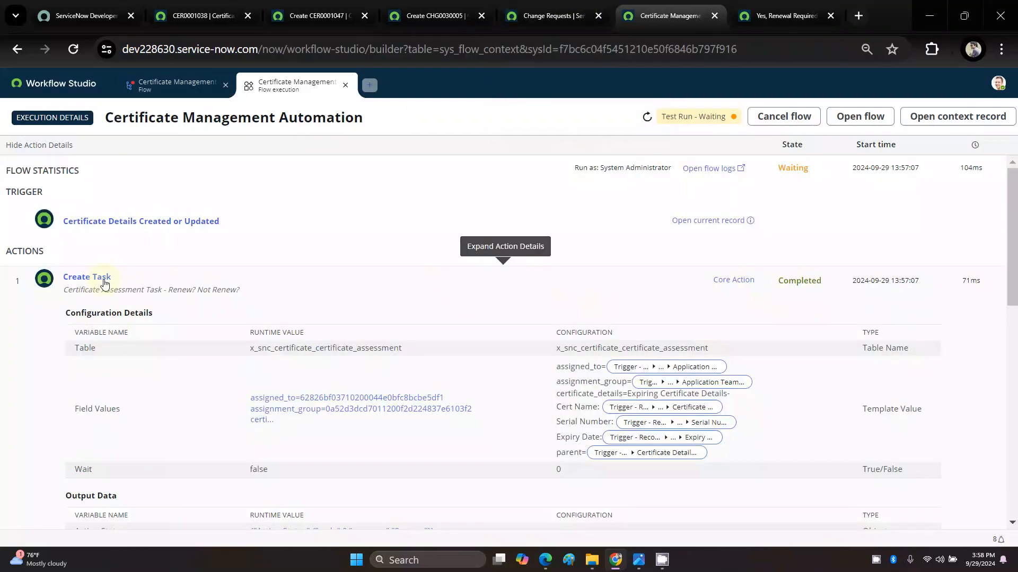
{"action": "left_click", "coordinate": [104, 281]}
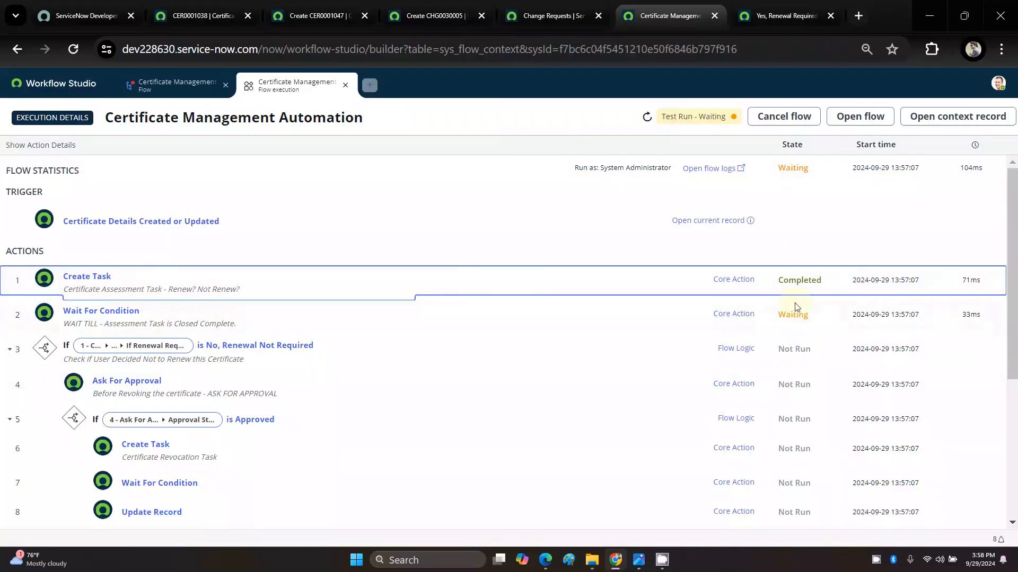
{"action": "left_click", "coordinate": [646, 118]}
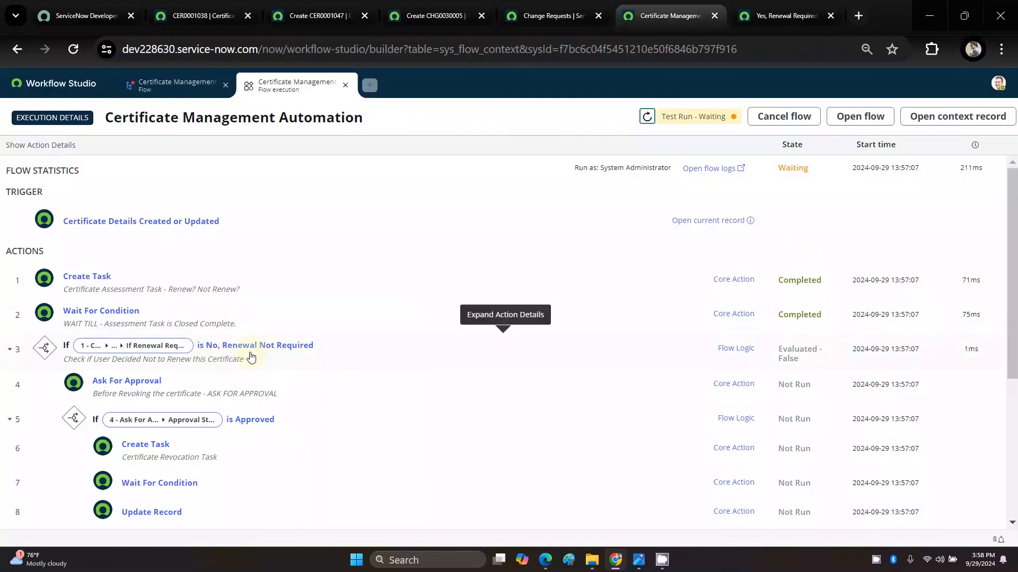
{"action": "scroll", "coordinate": [251, 358], "scroll_direction": "down", "scroll_amount": 5}
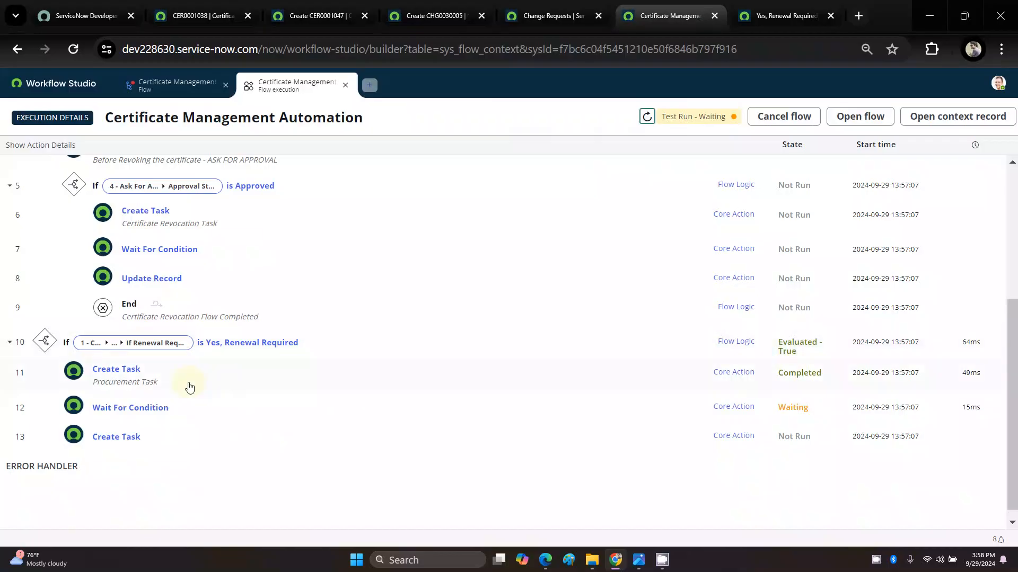
{"action": "left_click", "coordinate": [111, 378]}
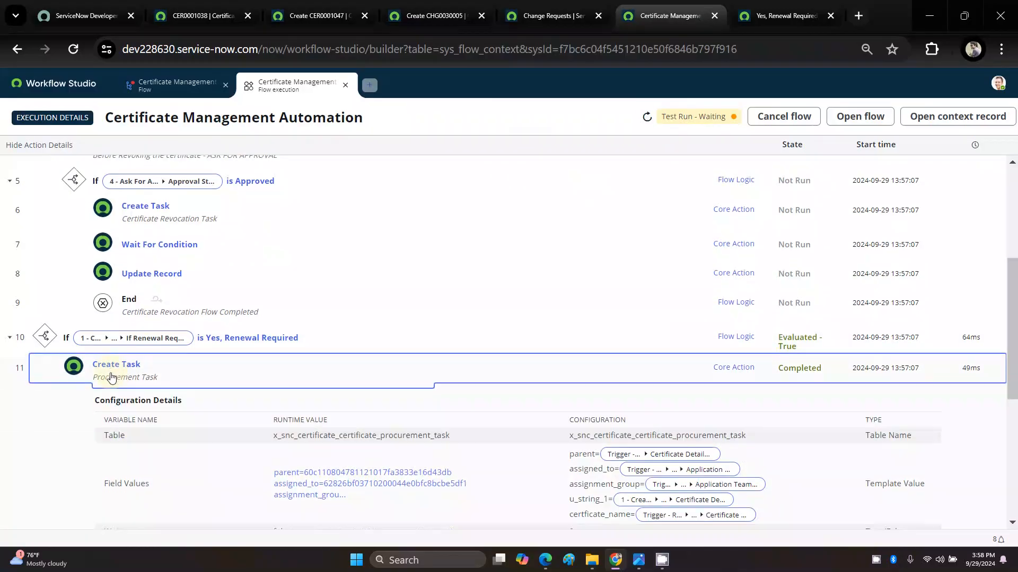
{"action": "scroll", "coordinate": [111, 378], "scroll_direction": "down", "scroll_amount": 5}
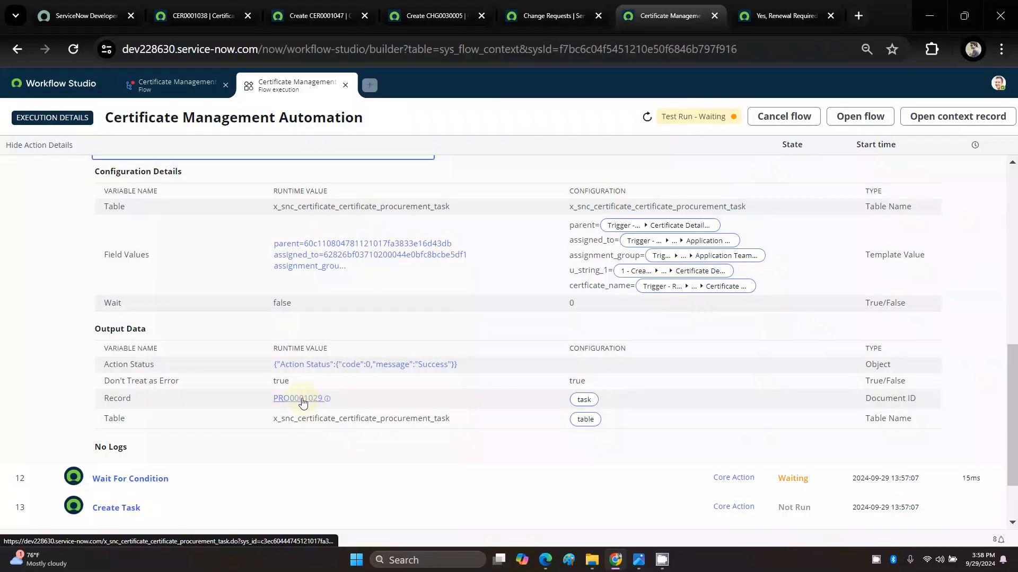
{"action": "mouse_move", "coordinate": [302, 400]}
{"action": "left_click", "coordinate": [409, 193]}
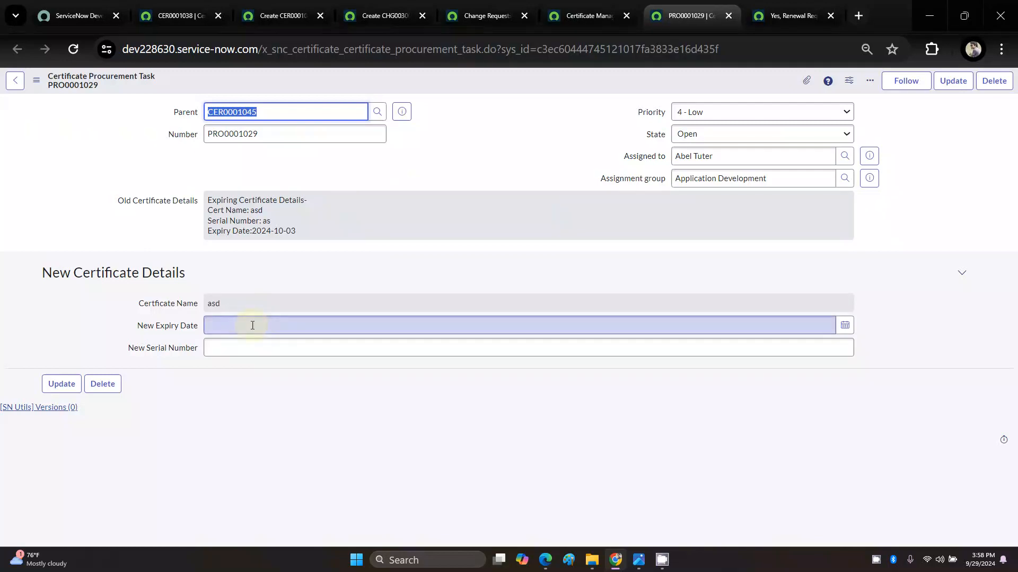
Step: Set PRO0001029's New Expiry Date to 2024-10-12 and enter a new serial number
{"action": "left_click", "coordinate": [844, 325]}
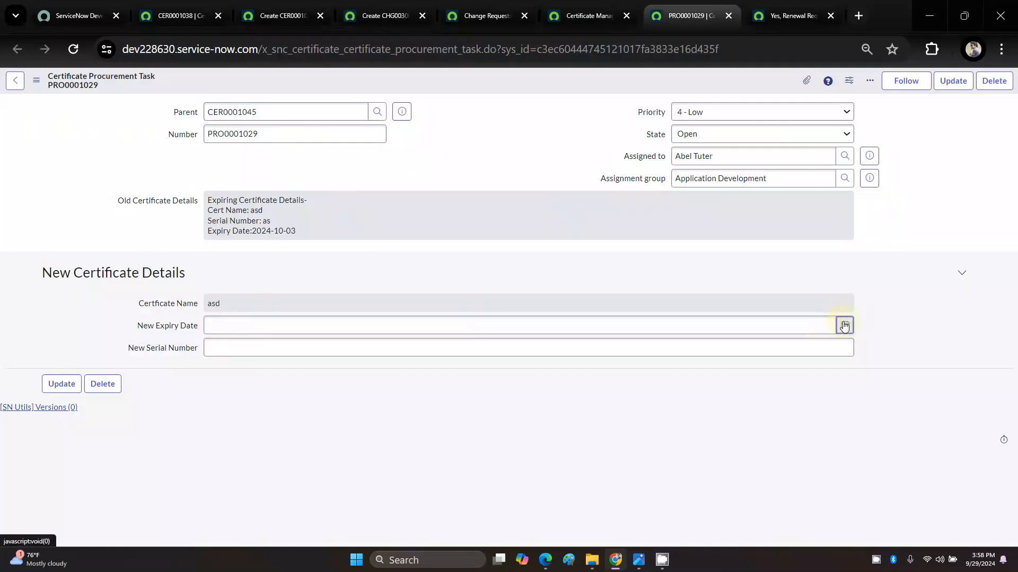
{"action": "left_click", "coordinate": [813, 479]}
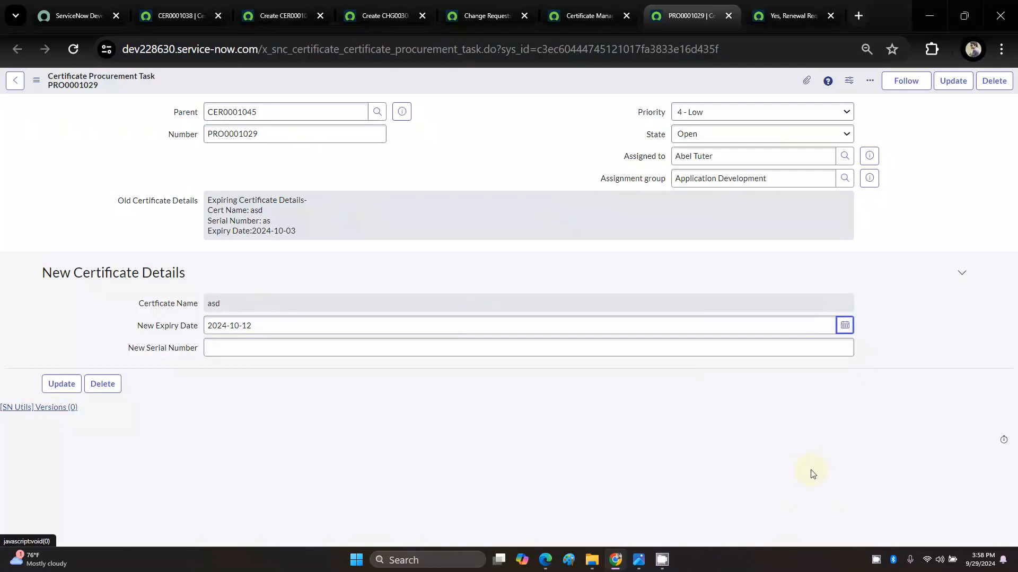
{"action": "left_click", "coordinate": [823, 347]}
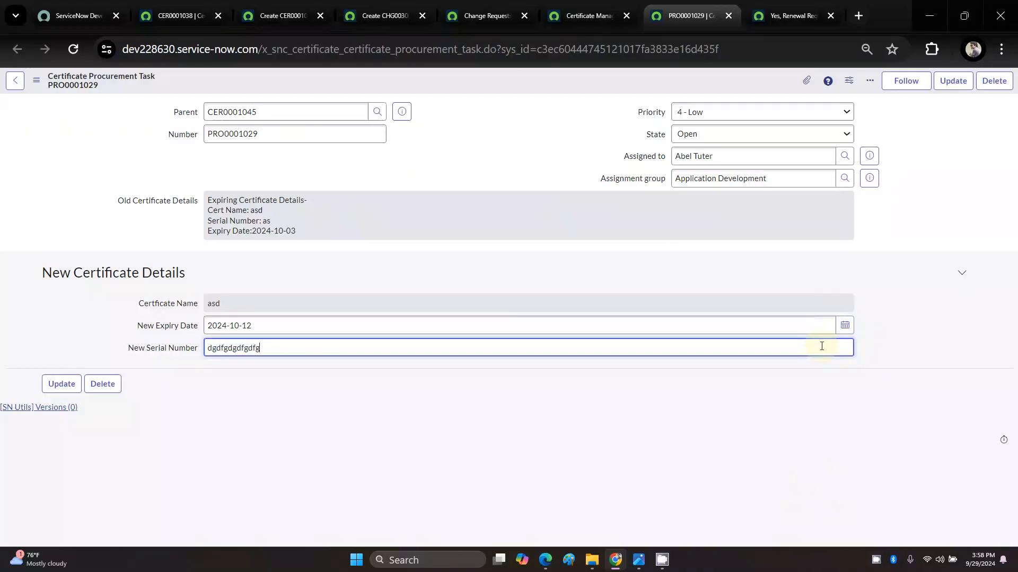
{"action": "right_click", "coordinate": [547, 82]}
{"action": "left_click", "coordinate": [479, 126]}
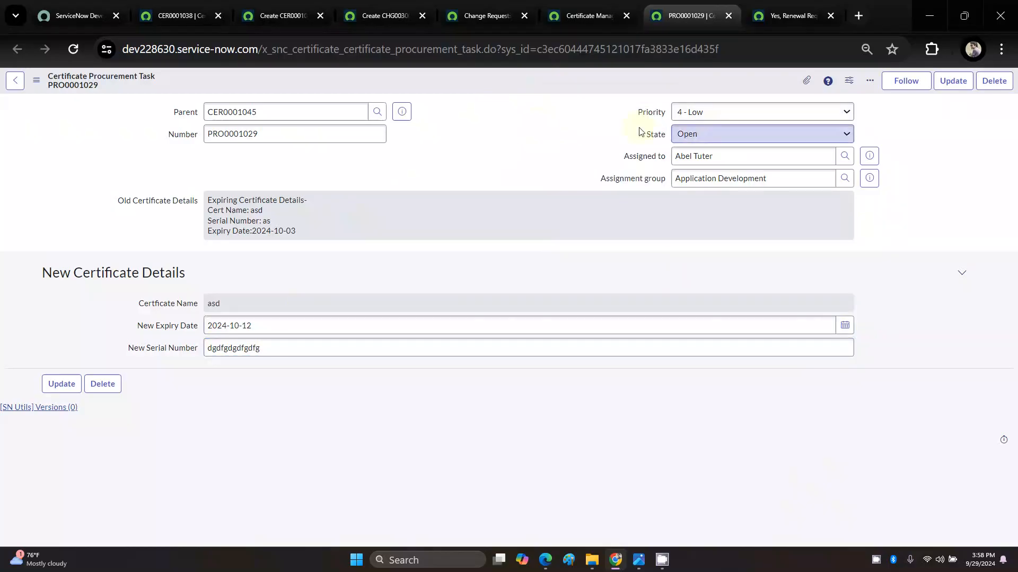
Step: Save PRO0001029 as Closed Complete and go back to the flow execution
{"action": "left_click", "coordinate": [700, 134]}
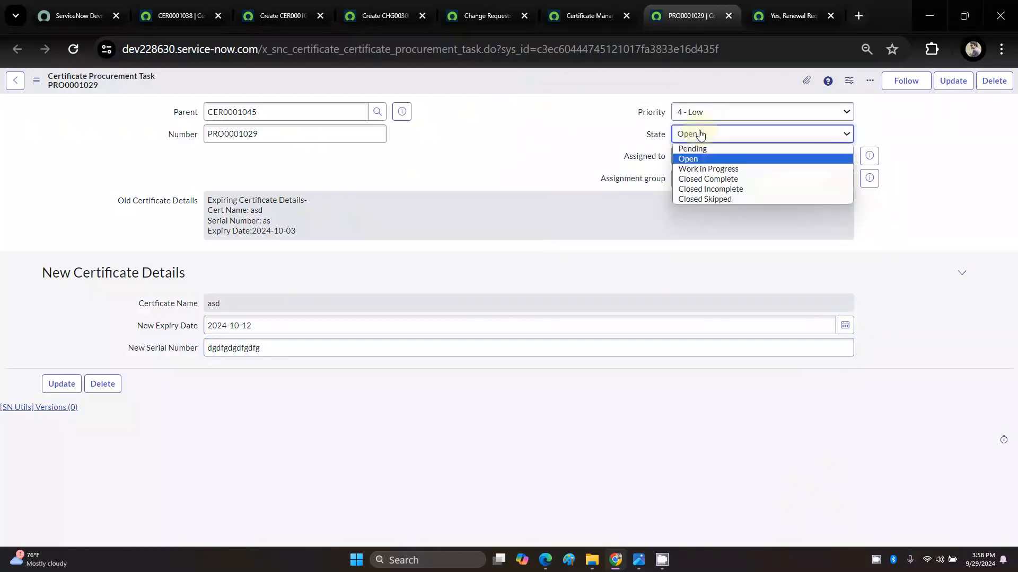
{"action": "left_click", "coordinate": [703, 179]}
{"action": "right_click", "coordinate": [538, 81]}
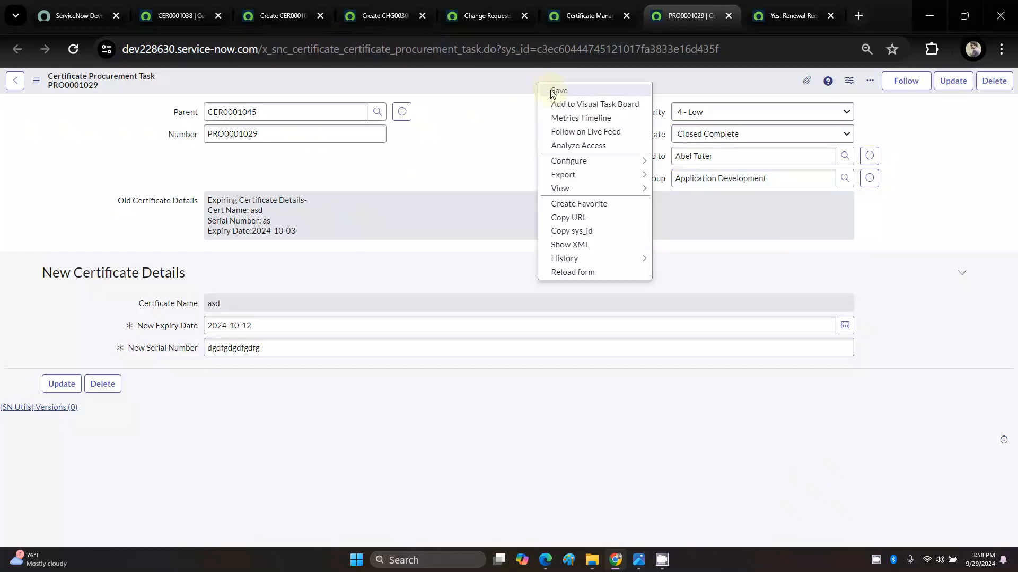
{"action": "left_click", "coordinate": [552, 92]}
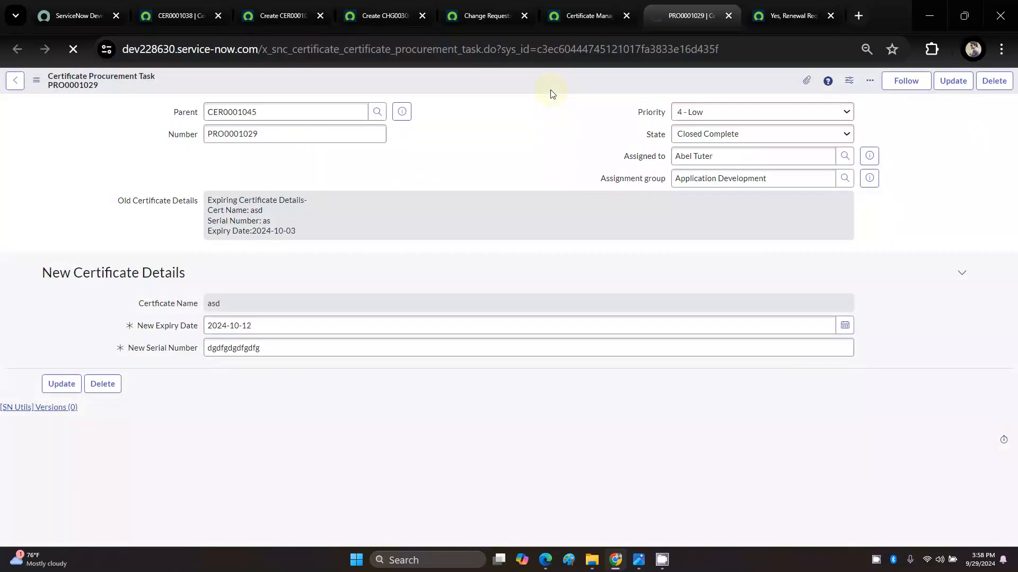
{"action": "left_click", "coordinate": [589, 14]}
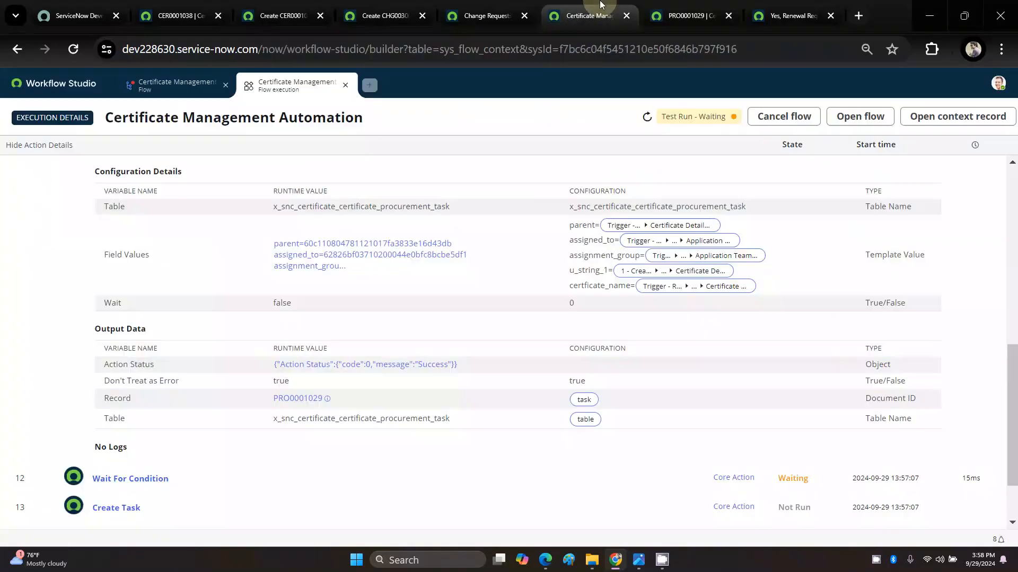
Step: Refresh the execution, expand step 13 Create Task, and preview change request CHG0030006
{"action": "scroll", "coordinate": [608, 312], "scroll_direction": "down", "scroll_amount": 2}
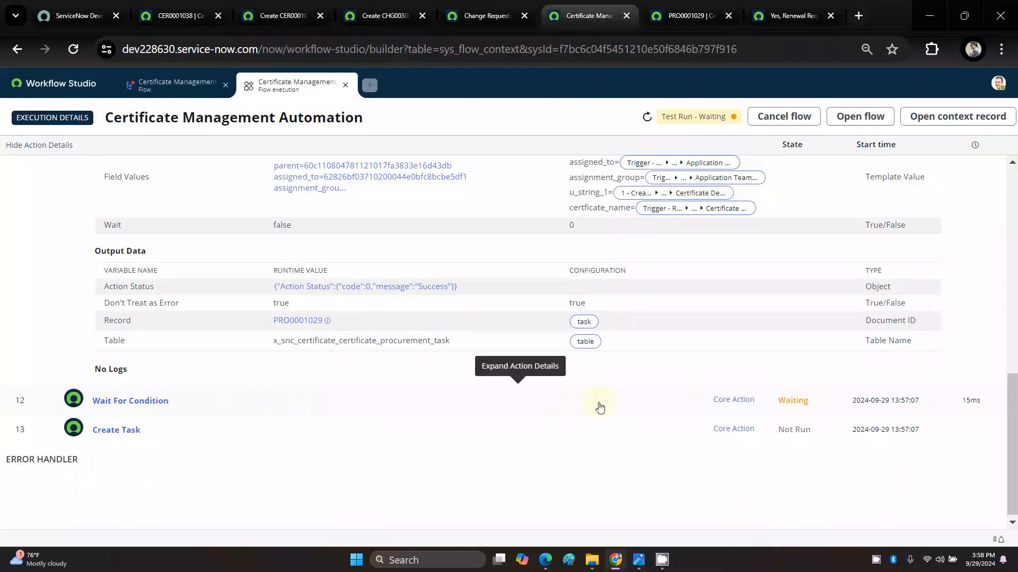
{"action": "left_click", "coordinate": [166, 402]}
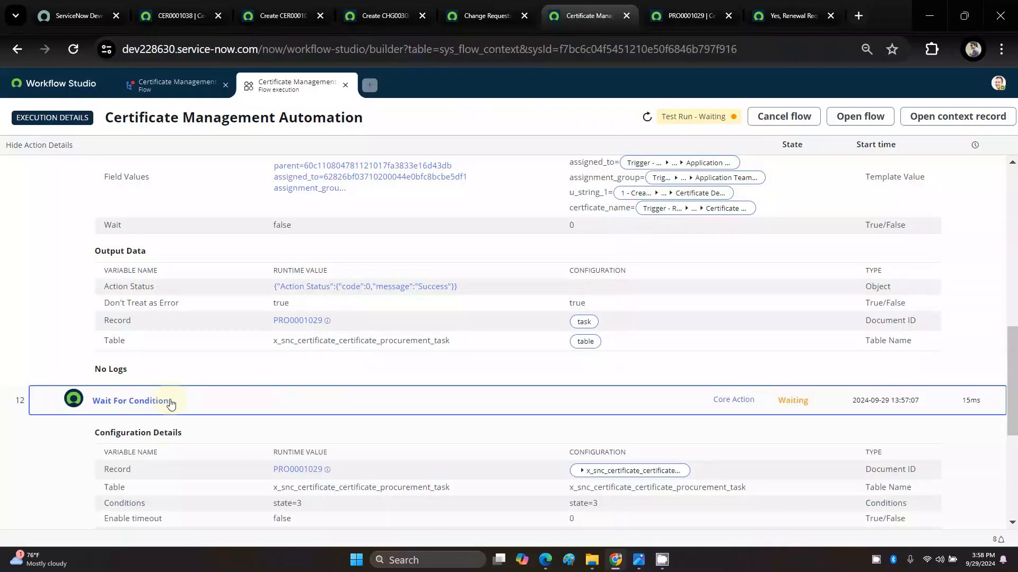
{"action": "scroll", "coordinate": [171, 404], "scroll_direction": "down", "scroll_amount": 2}
{"action": "scroll", "coordinate": [171, 407], "scroll_direction": "down", "scroll_amount": 2}
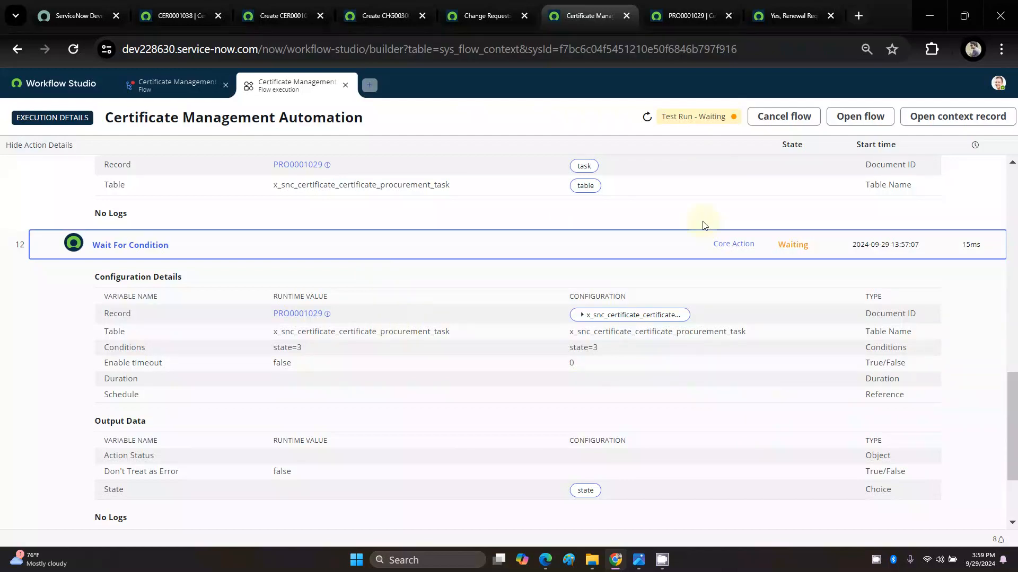
{"action": "left_click", "coordinate": [646, 118]}
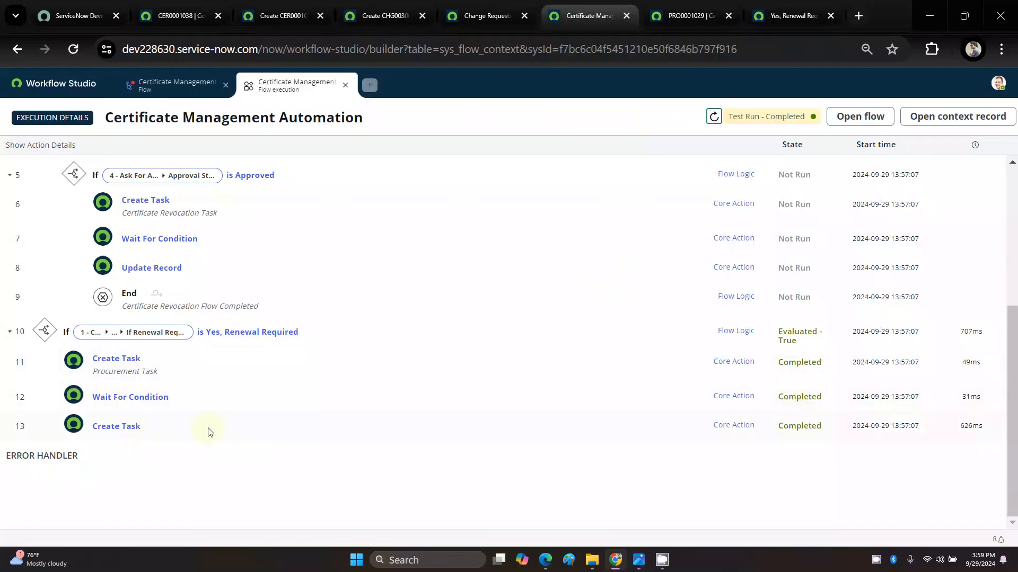
{"action": "left_click", "coordinate": [132, 433]}
{"action": "scroll", "coordinate": [128, 436], "scroll_direction": "down", "scroll_amount": 3}
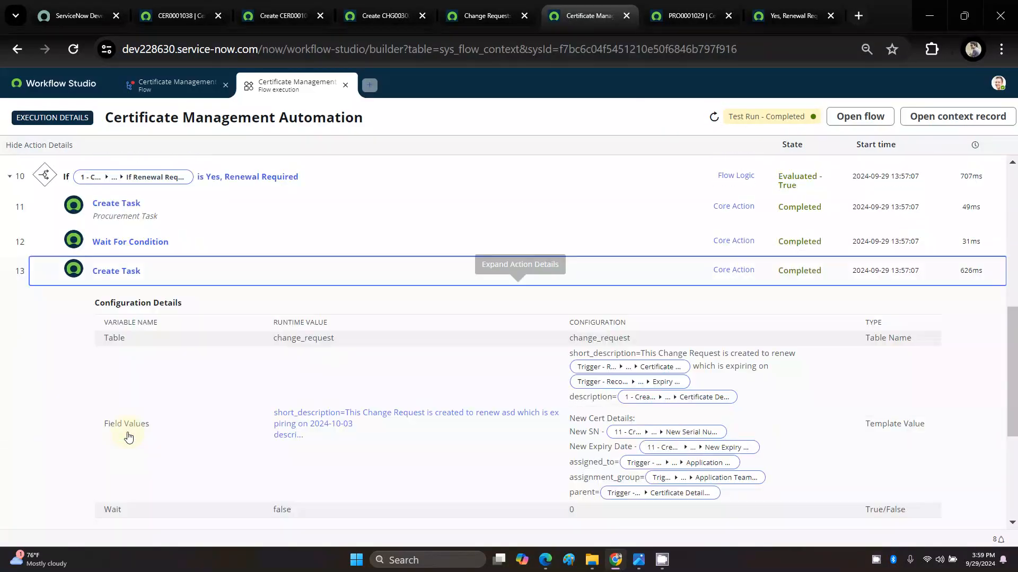
{"action": "scroll", "coordinate": [128, 436], "scroll_direction": "down", "scroll_amount": 3}
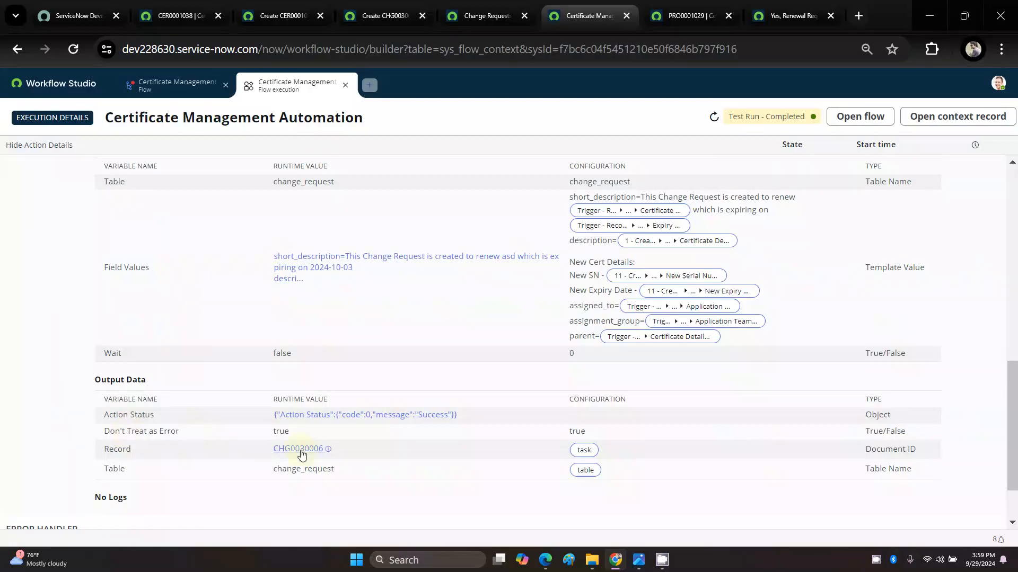
{"action": "left_click", "coordinate": [298, 449]}
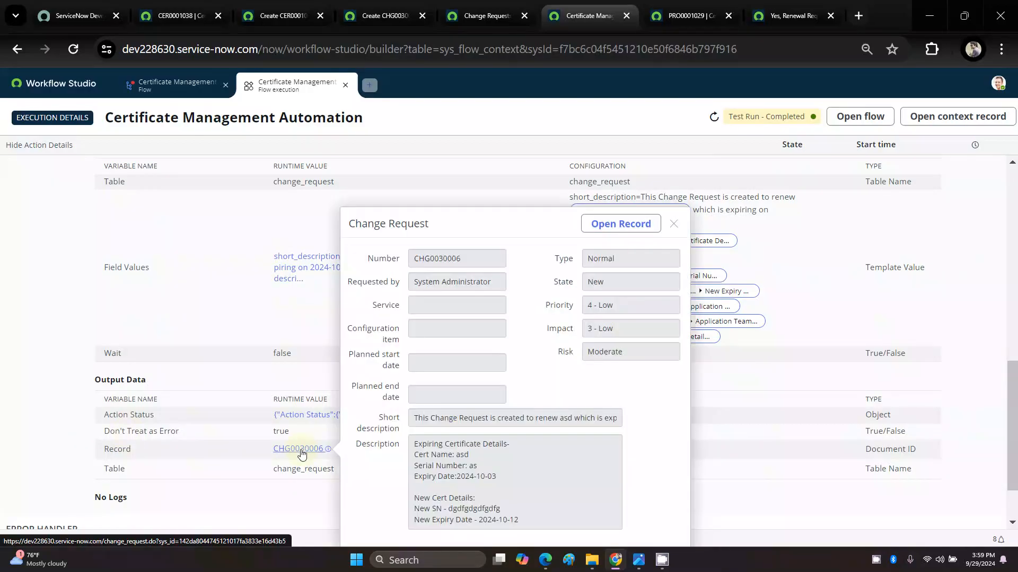
Step: Open change request CHG0030006 and check its parent CER0001045 and expiring certificate details
{"action": "left_click", "coordinate": [608, 228]}
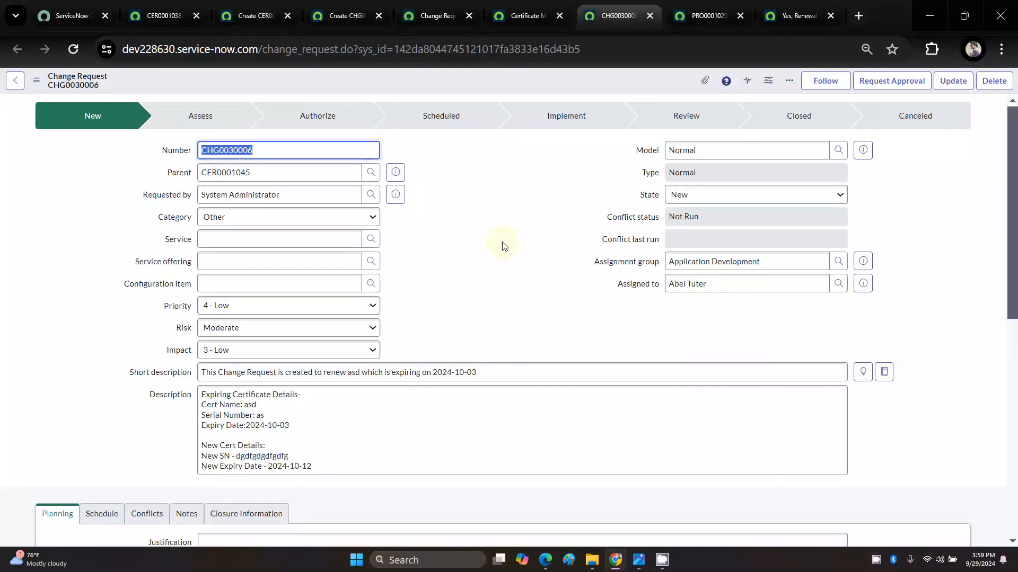
{"action": "double_click", "coordinate": [295, 172]}
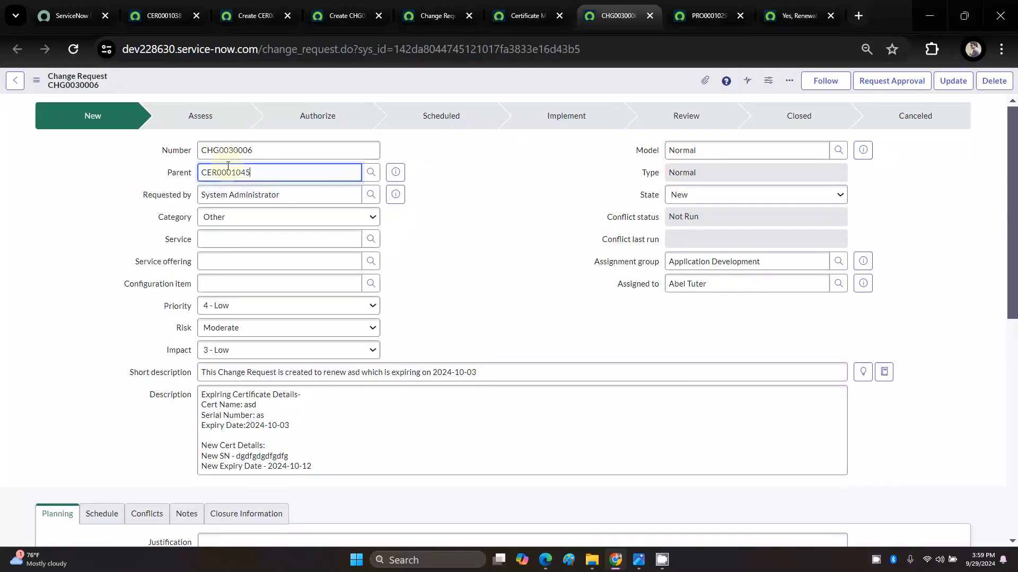
{"action": "left_click", "coordinate": [499, 274]}
{"action": "scroll", "coordinate": [499, 274], "scroll_direction": "down", "scroll_amount": 1}
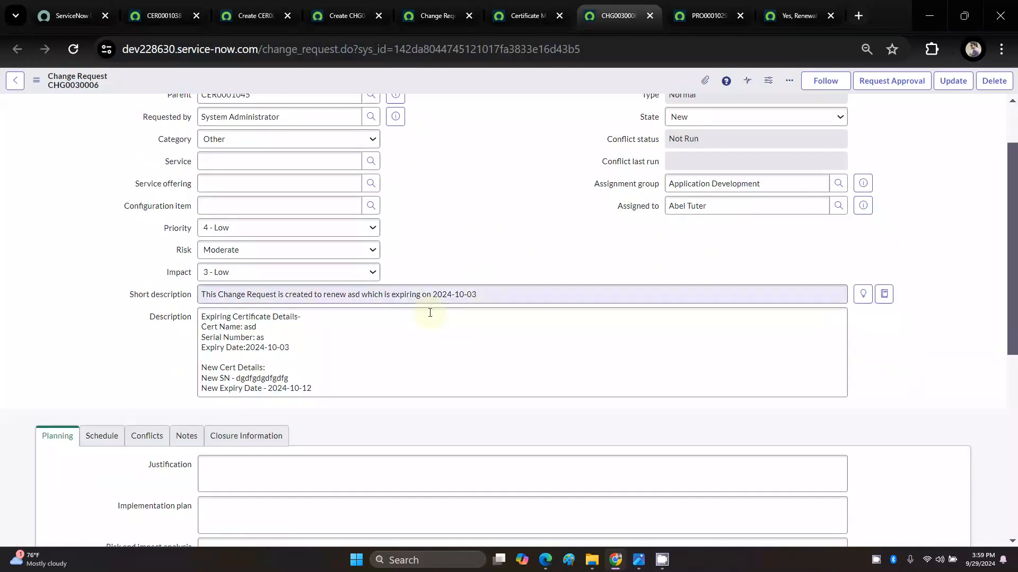
{"action": "left_click_drag", "start_coordinate": [316, 348], "coordinate": [192, 317]}
{"action": "left_click", "coordinate": [304, 344]}
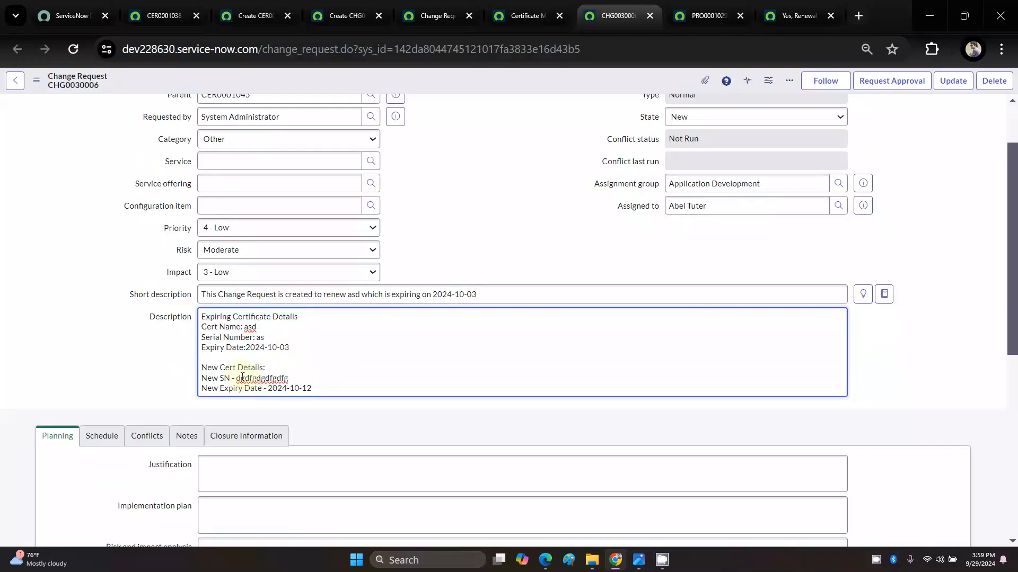
Step: Review the new cert details in the description and view the Flow D.jpg diagram
{"action": "left_click_drag", "start_coordinate": [202, 366], "coordinate": [322, 388]}
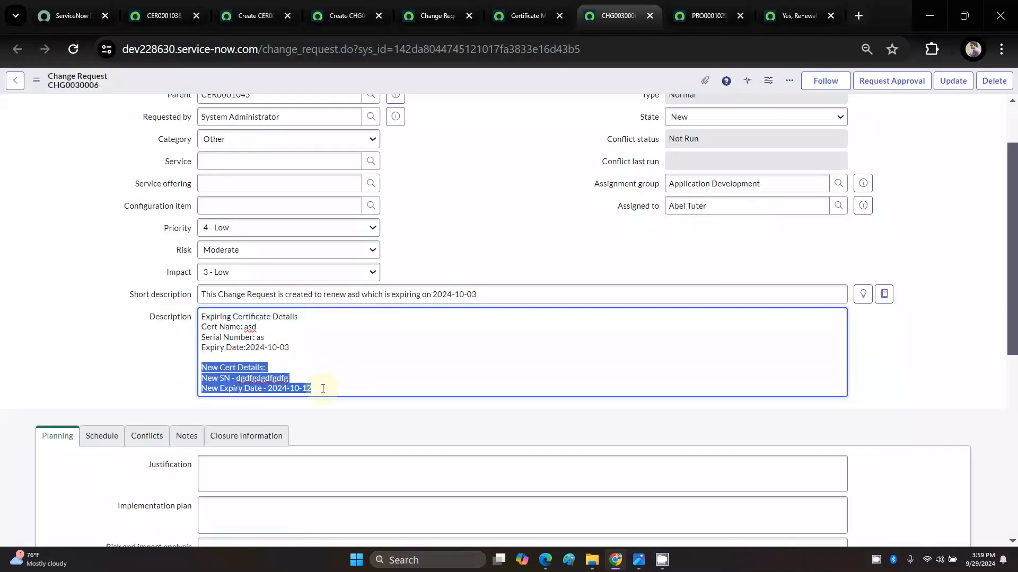
{"action": "scroll", "coordinate": [322, 389], "scroll_direction": "down", "scroll_amount": 7}
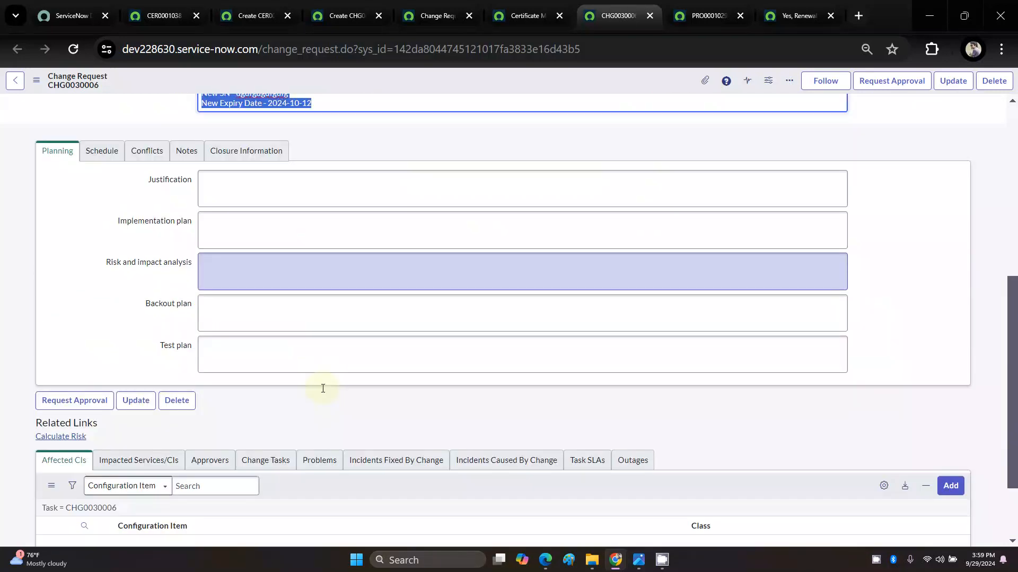
{"action": "scroll", "coordinate": [323, 388], "scroll_direction": "up", "scroll_amount": 3}
{"action": "scroll", "coordinate": [323, 393], "scroll_direction": "up", "scroll_amount": 5}
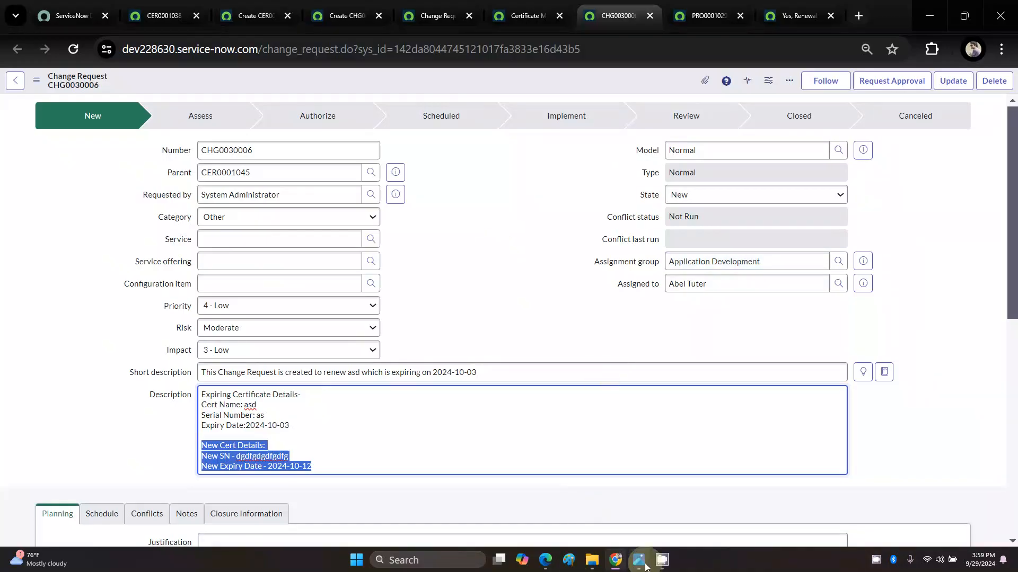
{"action": "left_click", "coordinate": [647, 505]}
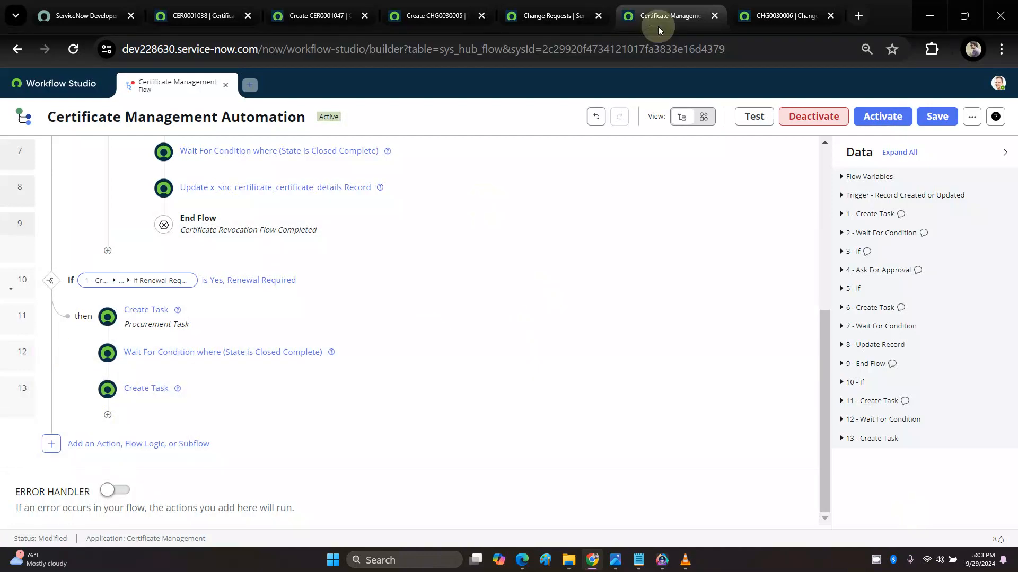
Step: Reload the new certificate form that shows CER0001047
{"action": "left_click", "coordinate": [799, 7]}
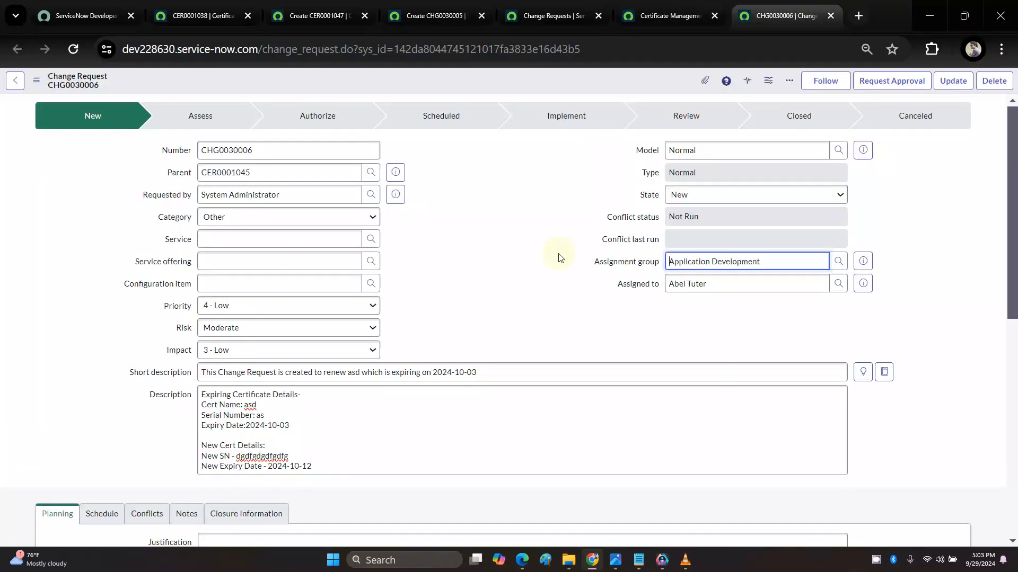
{"action": "left_click", "coordinate": [669, 15]}
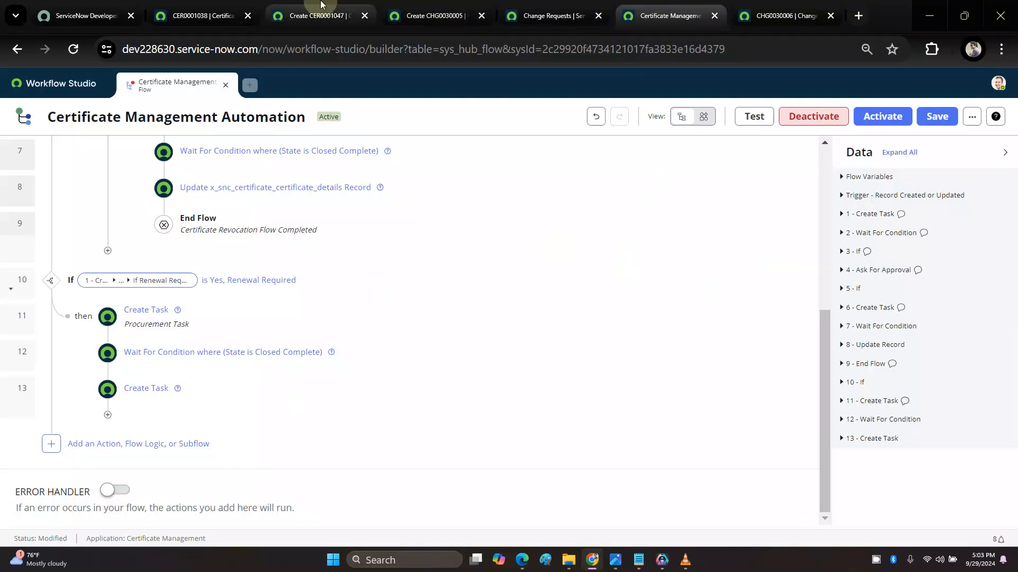
{"action": "left_click", "coordinate": [315, 15]}
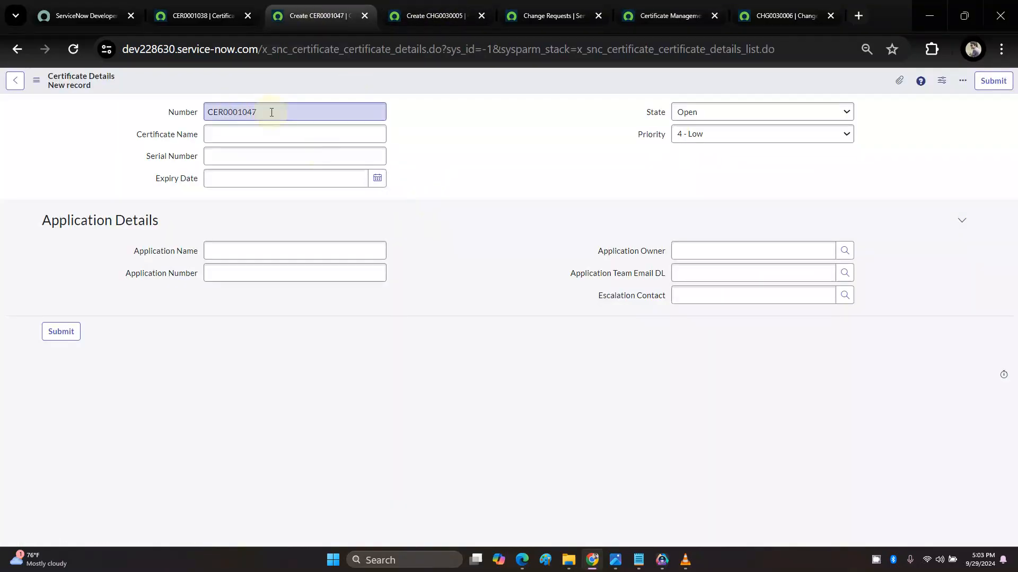
{"action": "left_click_drag", "start_coordinate": [268, 109], "coordinate": [204, 109]}
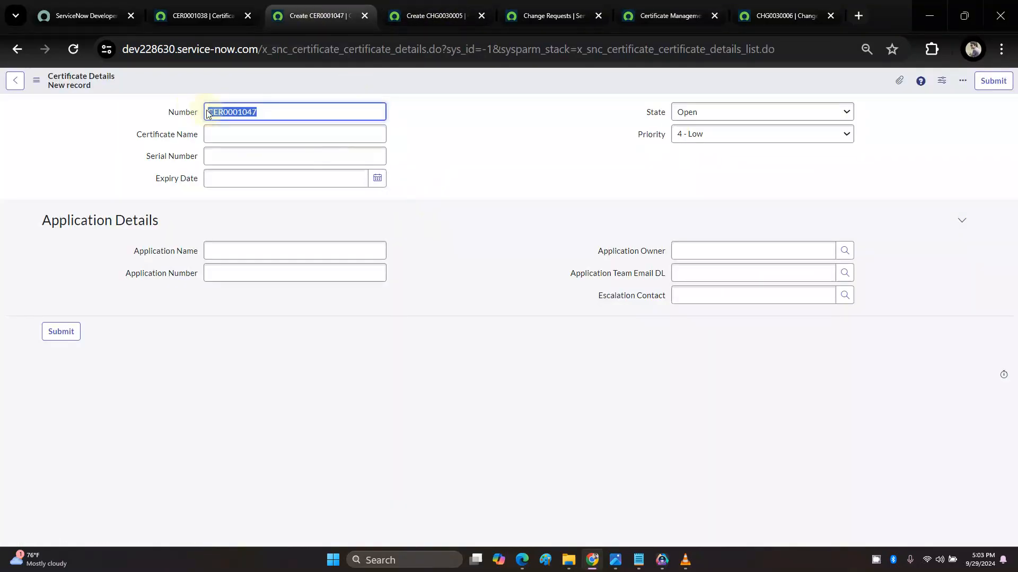
{"action": "left_click", "coordinate": [279, 111]}
{"action": "left_click", "coordinate": [73, 49]}
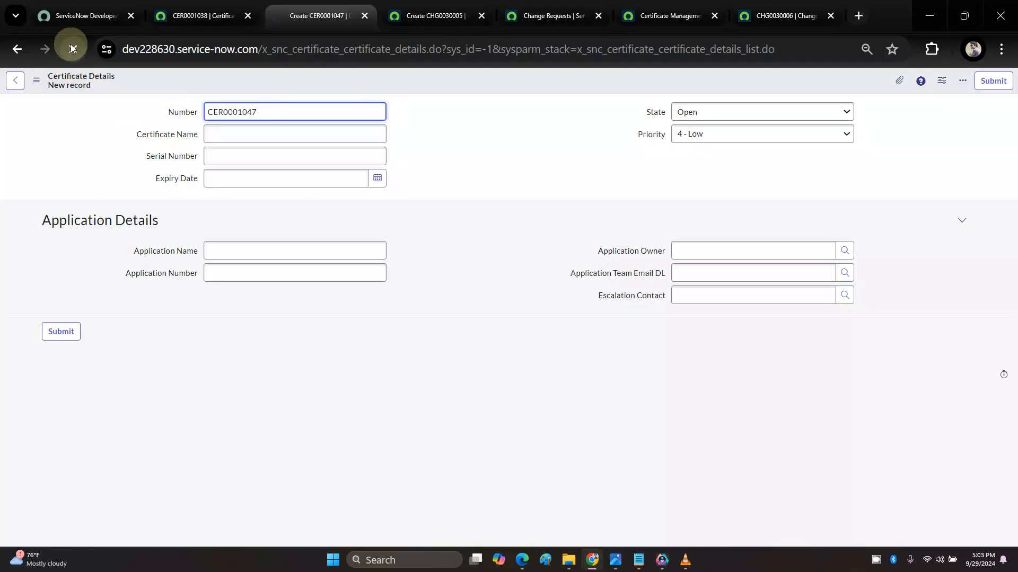
Step: Check that the refreshed CER0001048 form's State stays Open, then go back to CHG0030006
{"action": "left_click", "coordinate": [796, 9]}
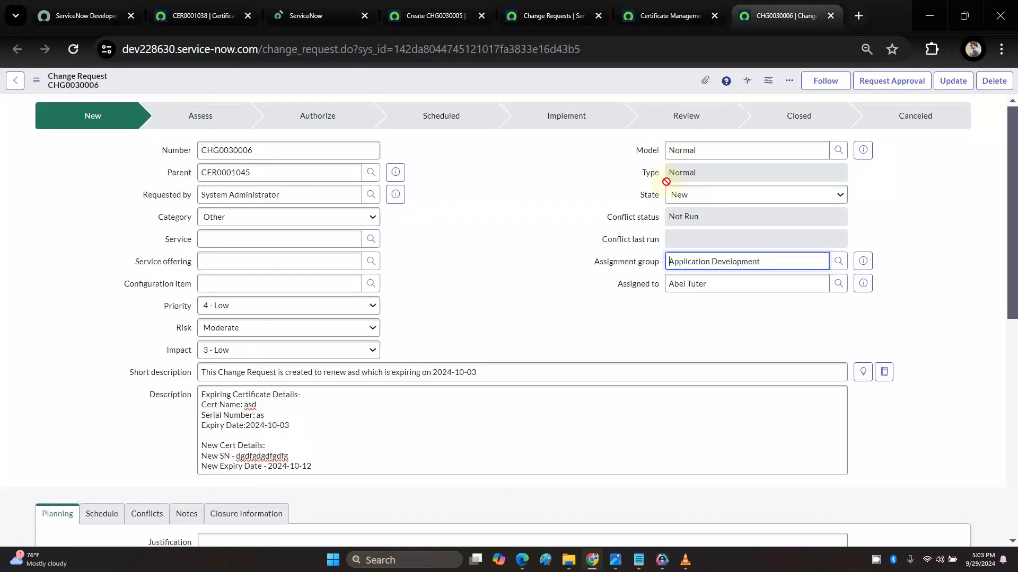
{"action": "left_click", "coordinate": [285, 27]}
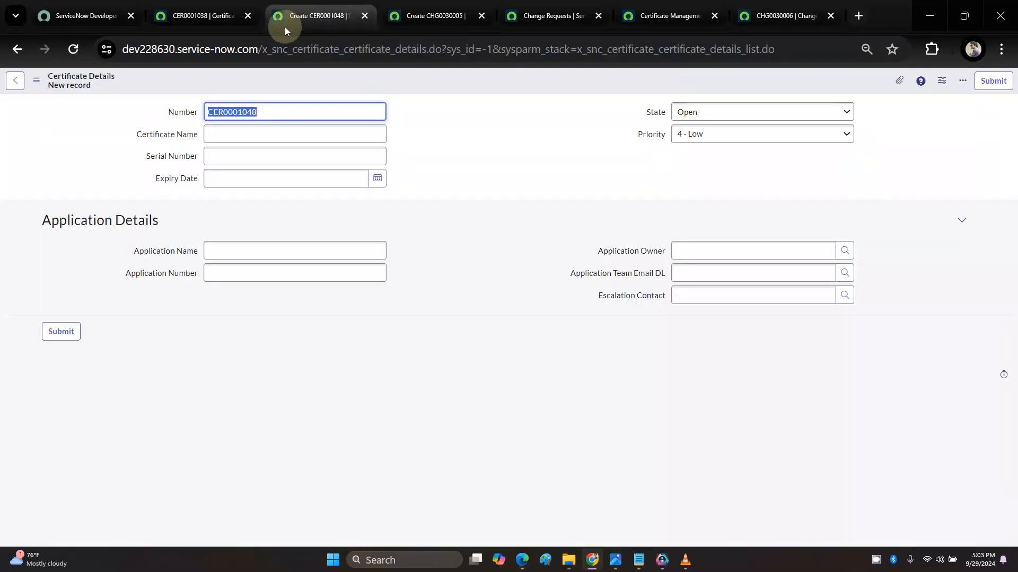
{"action": "left_click", "coordinate": [255, 111]}
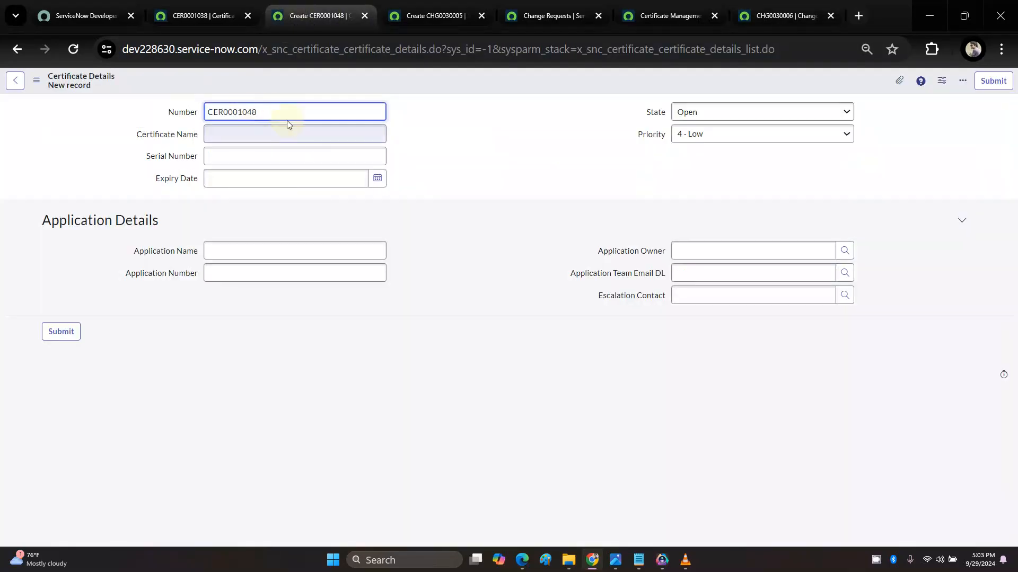
{"action": "left_click", "coordinate": [695, 110]}
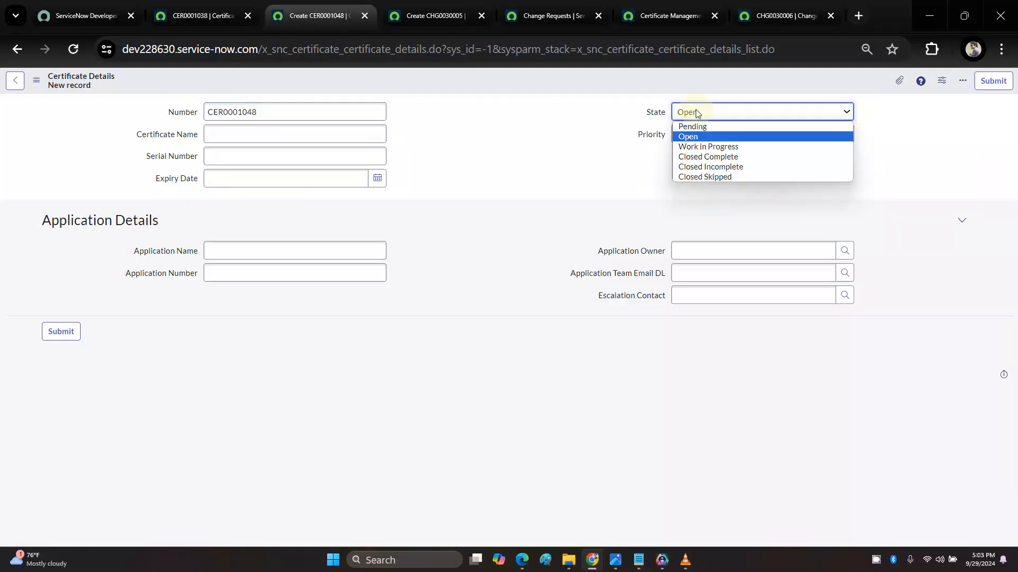
{"action": "left_click", "coordinate": [538, 162]}
{"action": "left_click", "coordinate": [771, 5]}
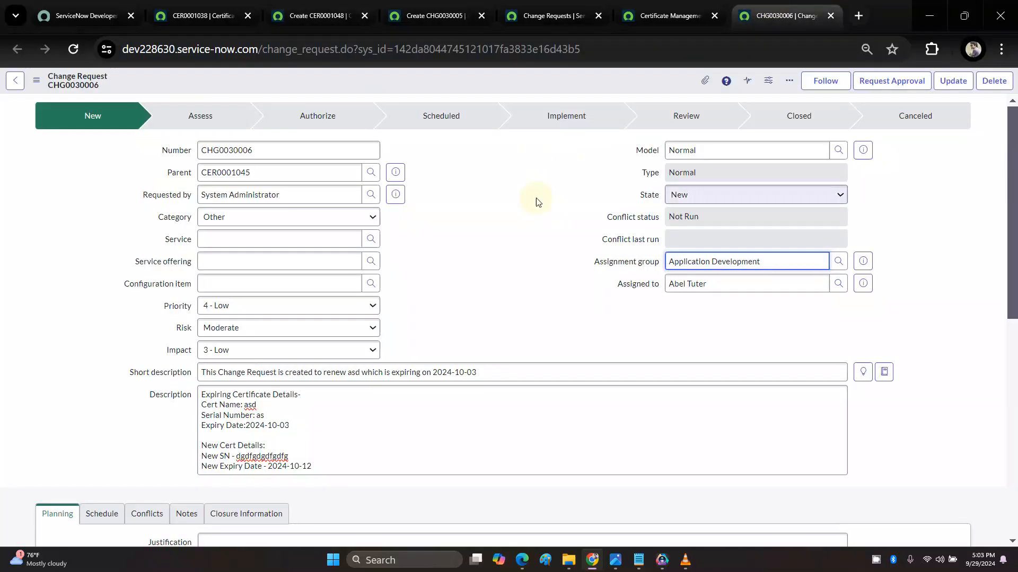
Step: Check CHG0030006's State choices twice, leaving the State at New
{"action": "left_click", "coordinate": [701, 200]}
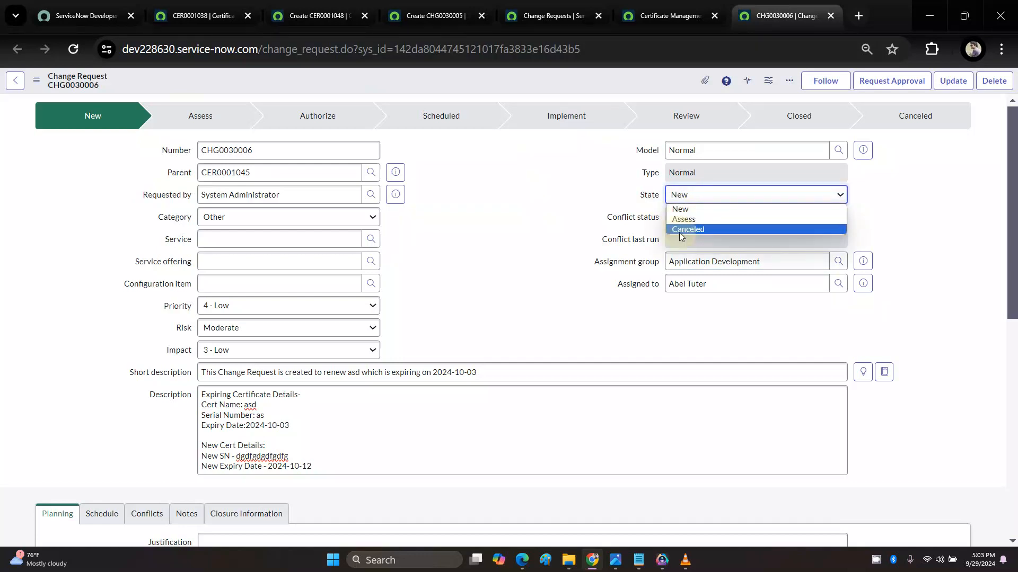
{"action": "left_click", "coordinate": [630, 196]}
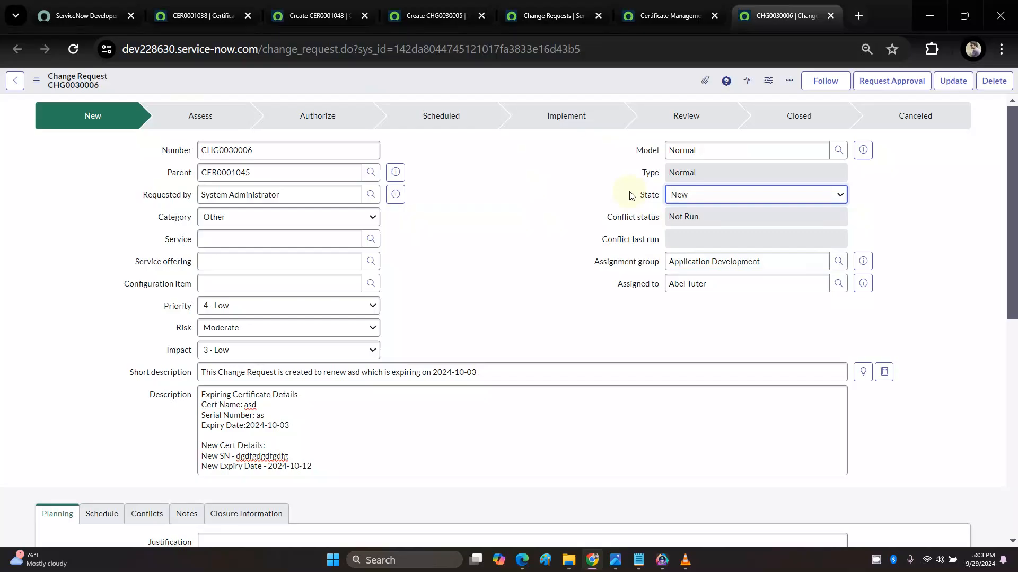
{"action": "left_click", "coordinate": [715, 199]}
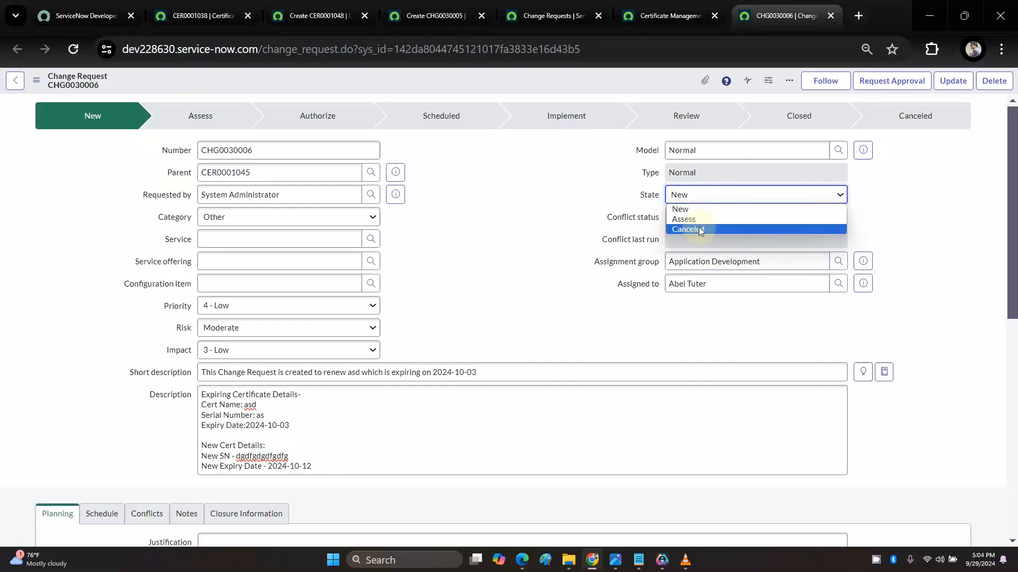
{"action": "left_click", "coordinate": [543, 225]}
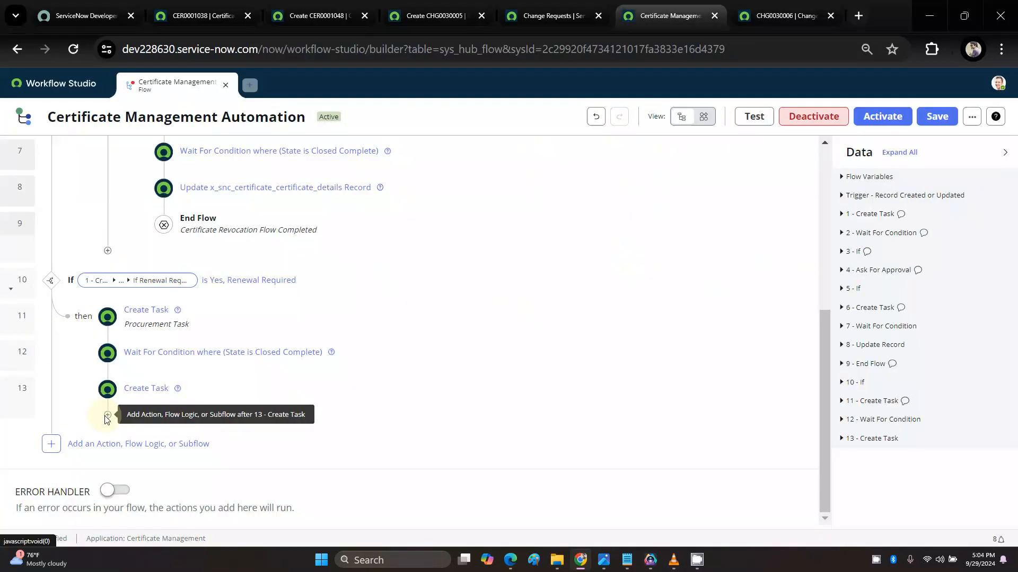
Step: Add a Wait For Condition action, found by searching 'WA', as step 14 after step 13
{"action": "left_click", "coordinate": [107, 416]}
{"action": "left_click", "coordinate": [154, 421]}
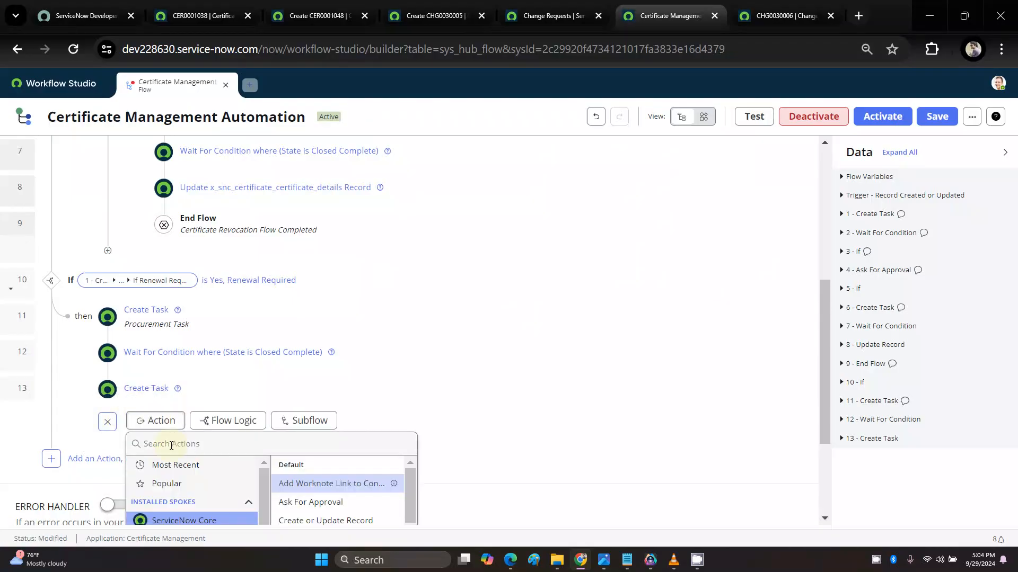
{"action": "left_click", "coordinate": [173, 448]}
{"action": "type", "text": "WAI"}
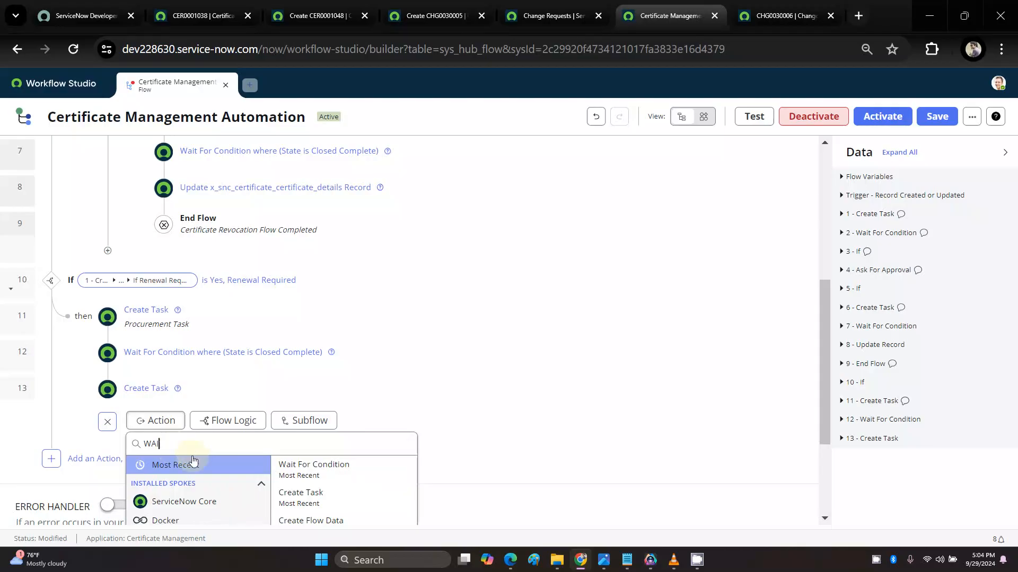
{"action": "left_click", "coordinate": [315, 470]}
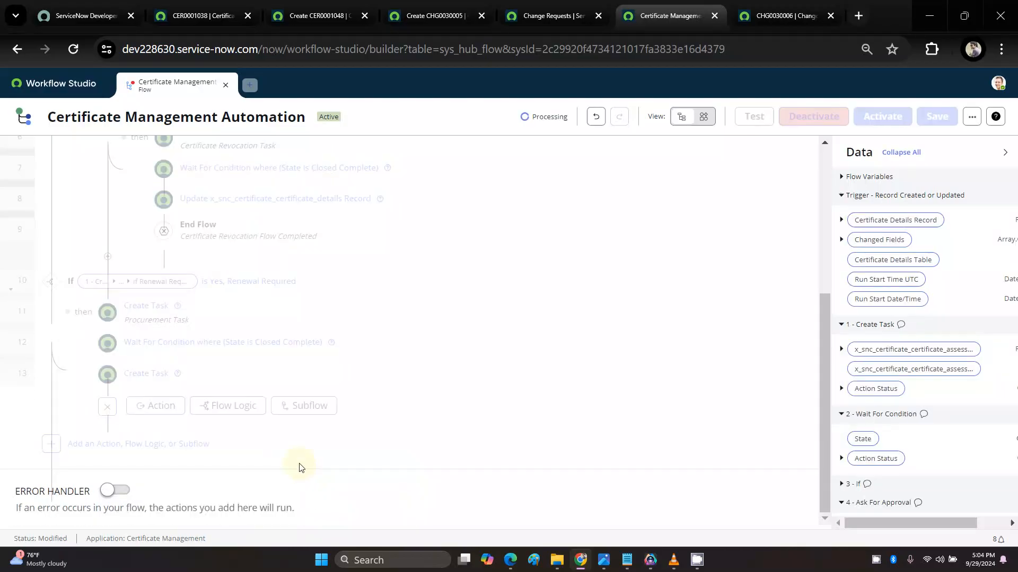
{"action": "scroll", "coordinate": [281, 449], "scroll_direction": "down", "scroll_amount": 5}
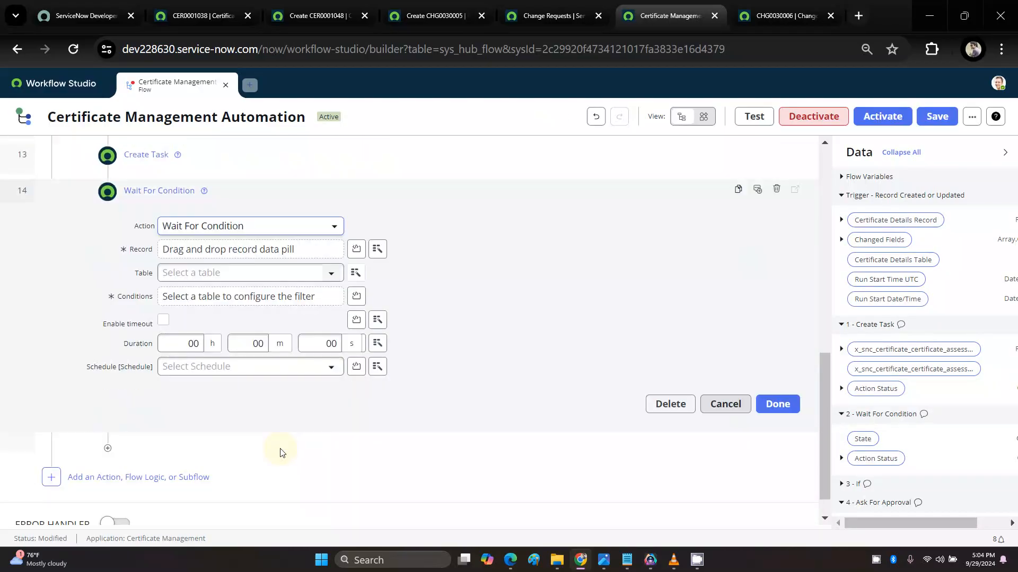
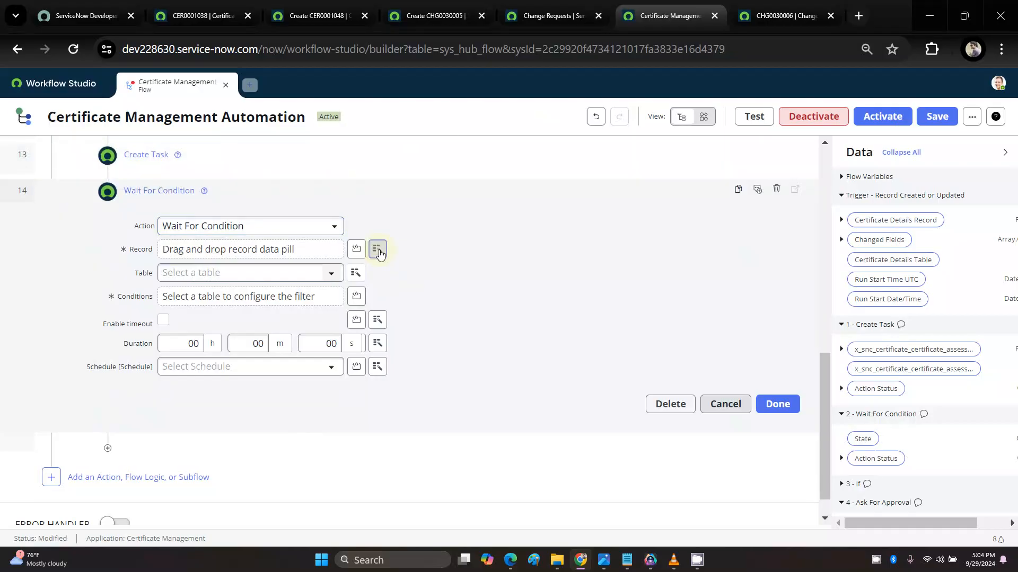
Step: Make step 14 watch the Change Request Record created in step 13
{"action": "left_click", "coordinate": [377, 250]}
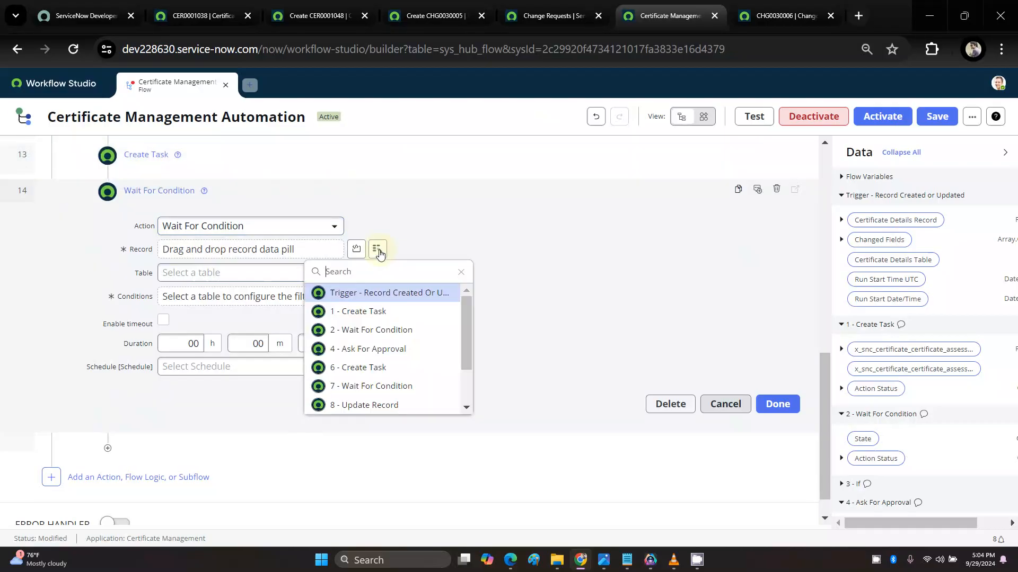
{"action": "scroll", "coordinate": [371, 358], "scroll_direction": "down", "scroll_amount": 2}
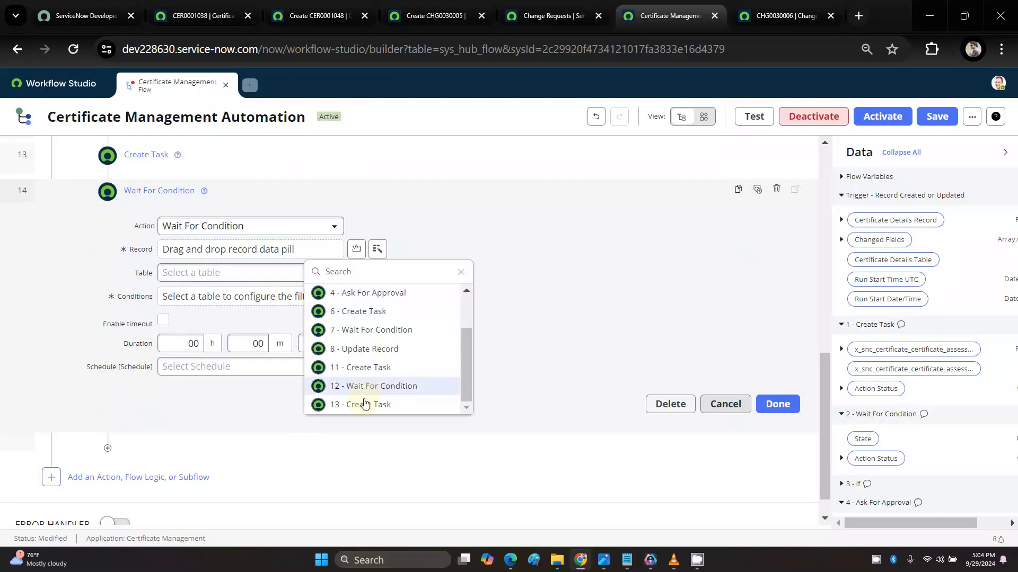
{"action": "left_click", "coordinate": [364, 404]}
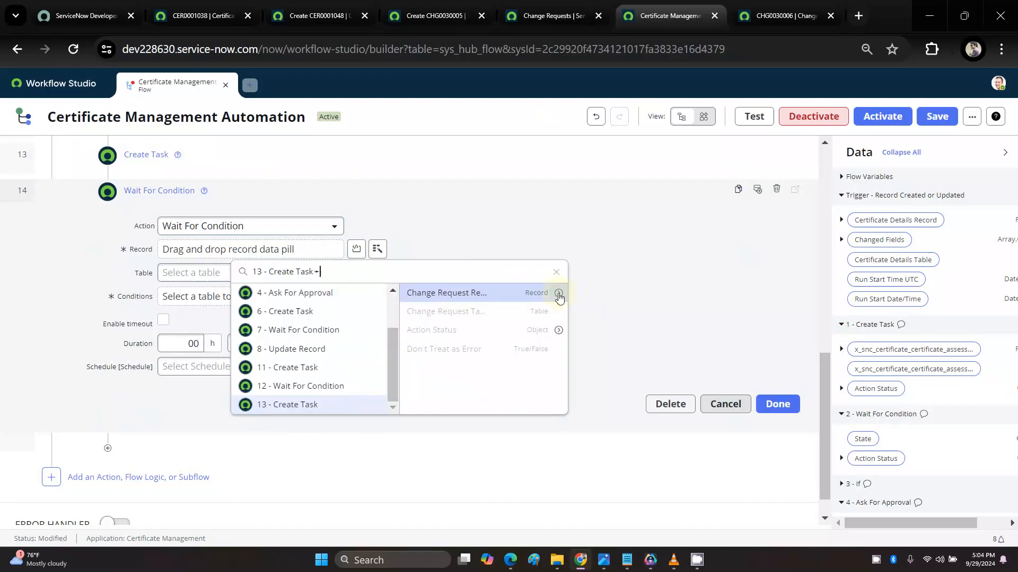
{"action": "left_click", "coordinate": [558, 293]}
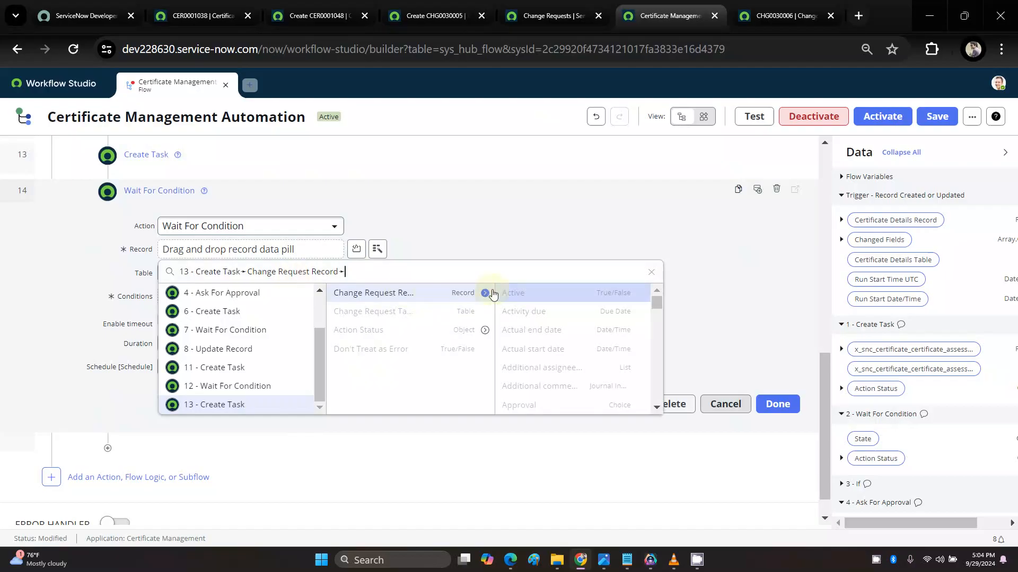
{"action": "left_click", "coordinate": [397, 299]}
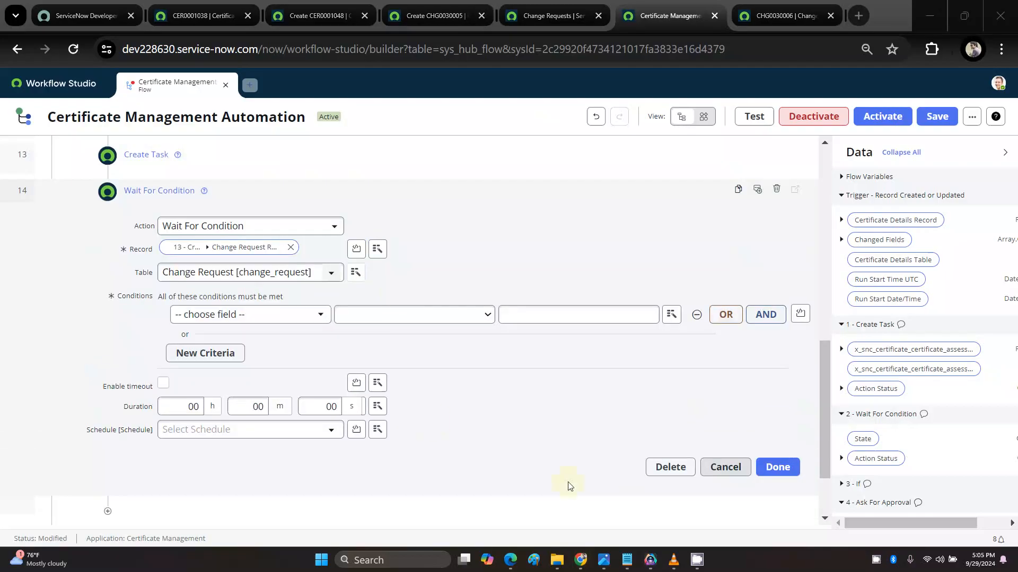
Step: Set the wait condition to State is Closed and finish the step
{"action": "left_click", "coordinate": [280, 320]}
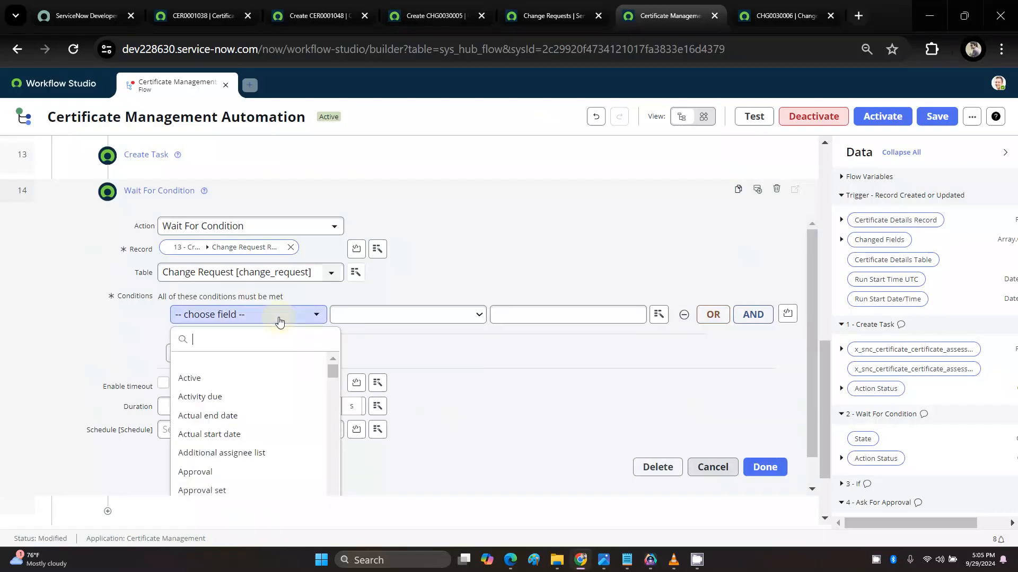
{"action": "type", "text": "STA"}
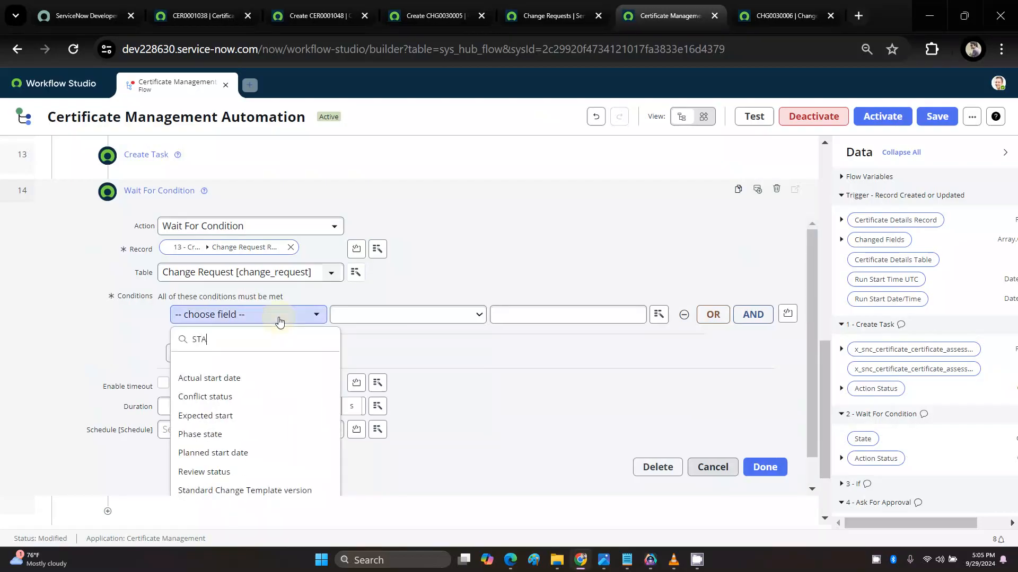
{"action": "type", "text": "T"}
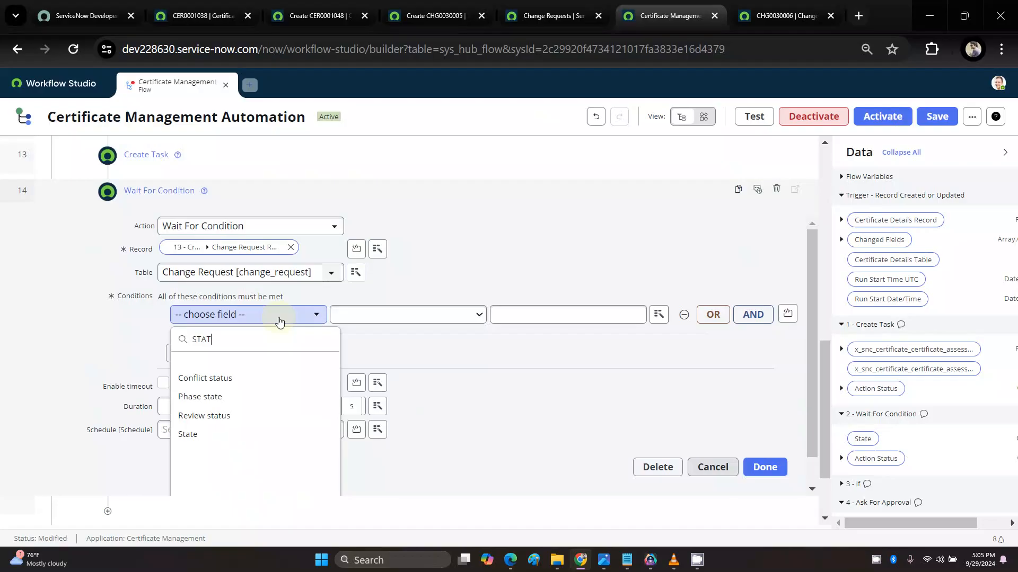
{"action": "left_click", "coordinate": [212, 434]}
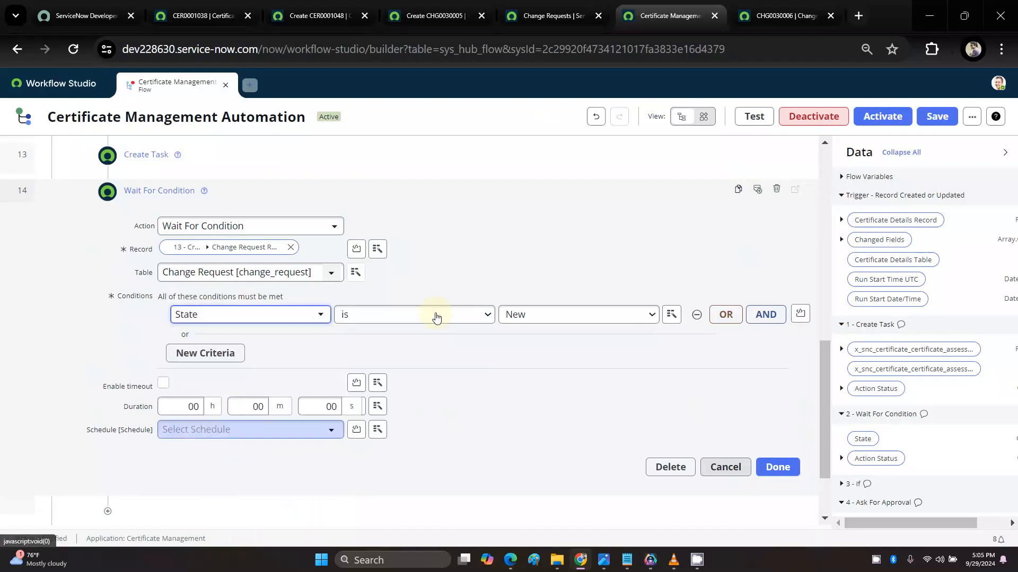
{"action": "left_click", "coordinate": [554, 314]}
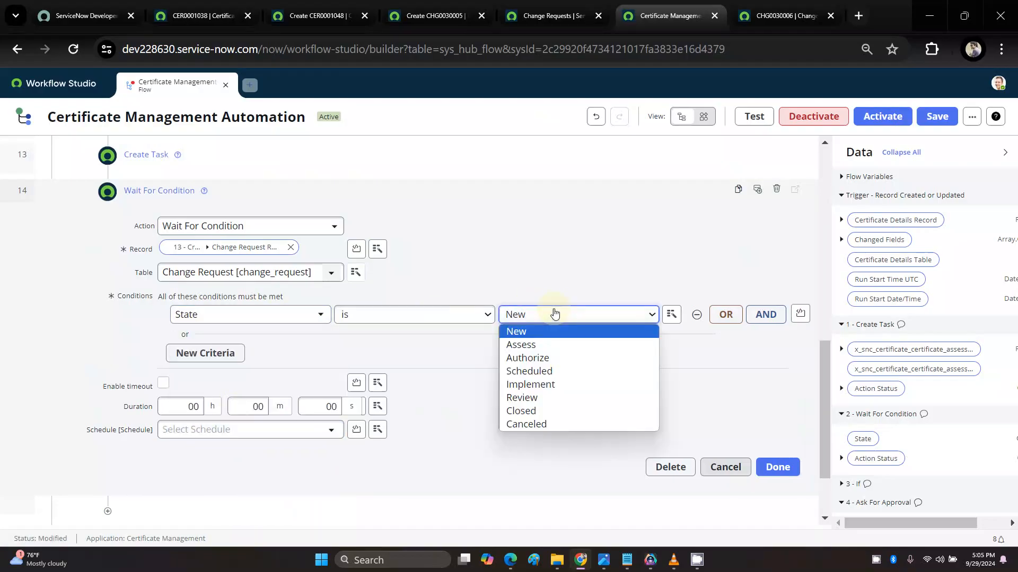
{"action": "left_click", "coordinate": [546, 412]}
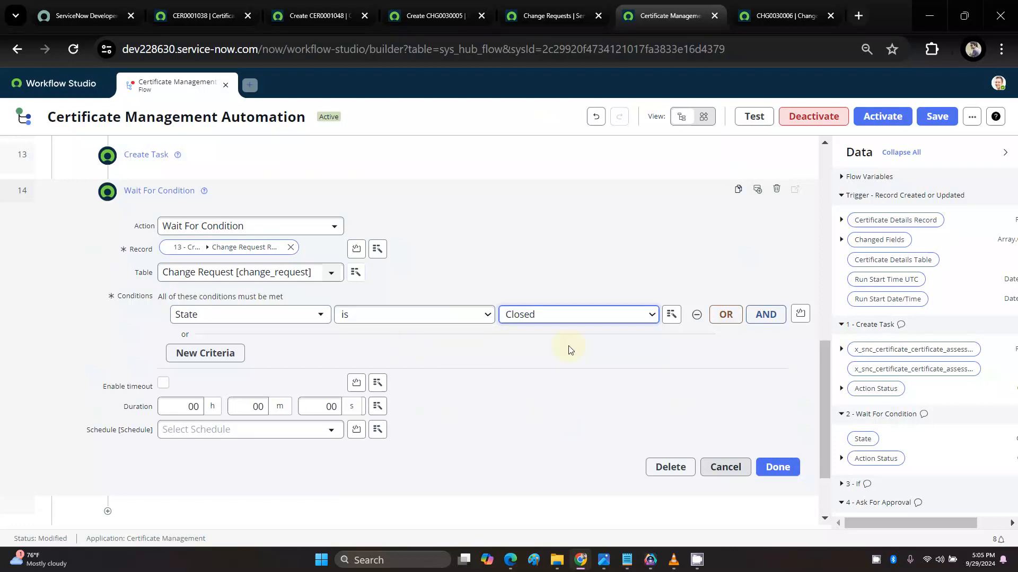
{"action": "left_click", "coordinate": [777, 468]}
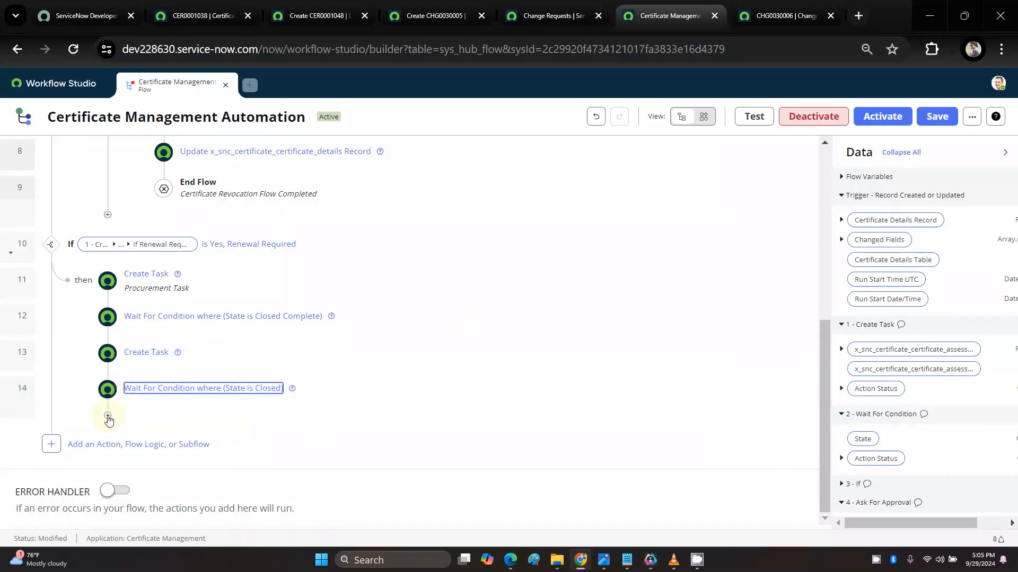
Step: Add an Update Record action as the step after step 14
{"action": "left_click", "coordinate": [108, 419]}
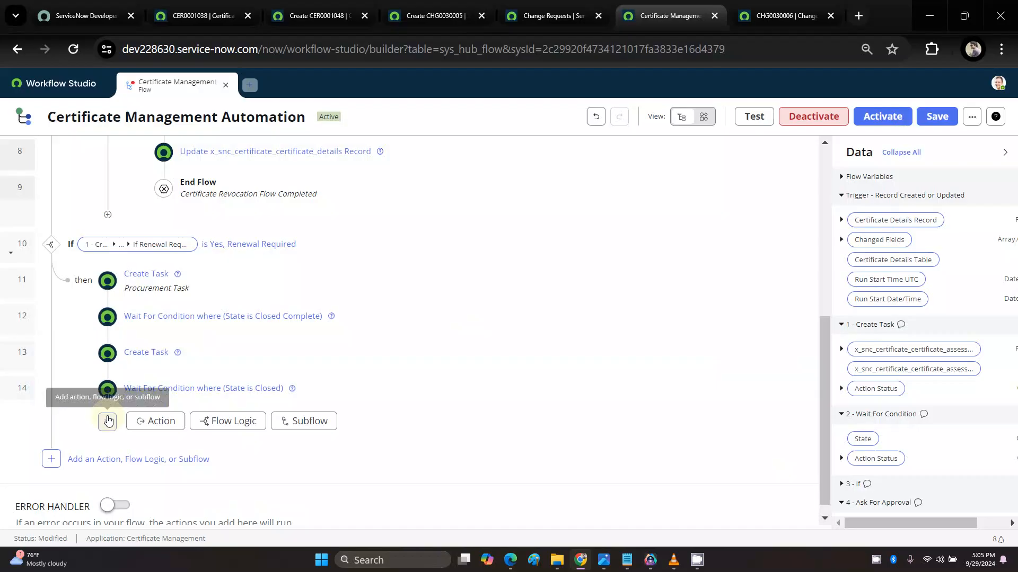
{"action": "left_click", "coordinate": [166, 408]}
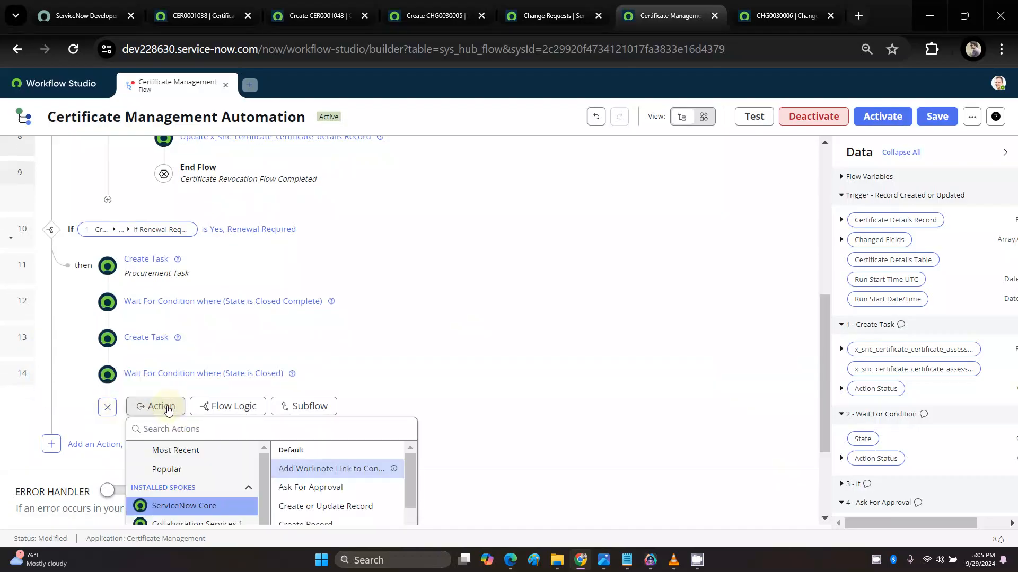
{"action": "left_click", "coordinate": [177, 428]}
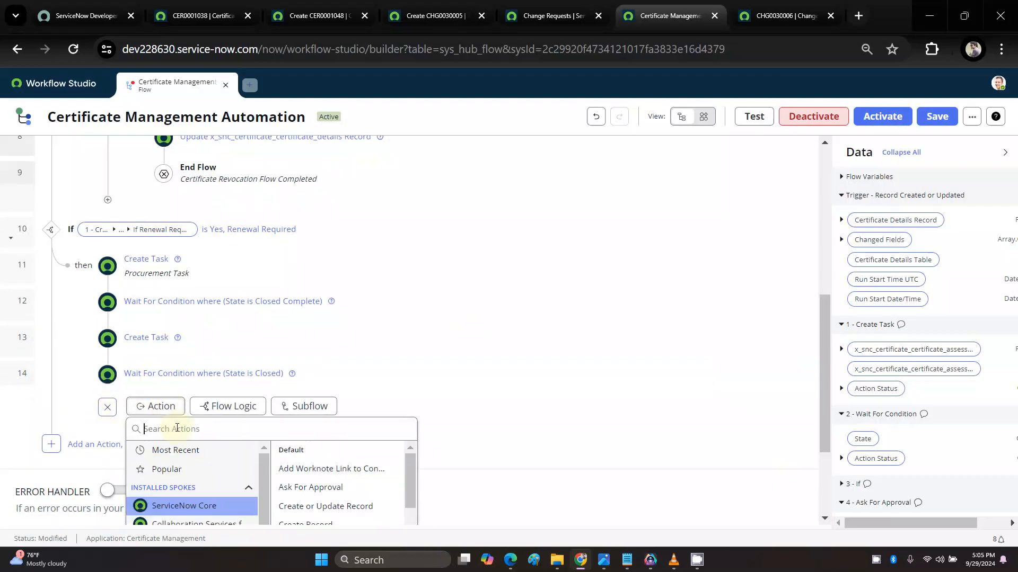
{"action": "type", "text": "UPDA"}
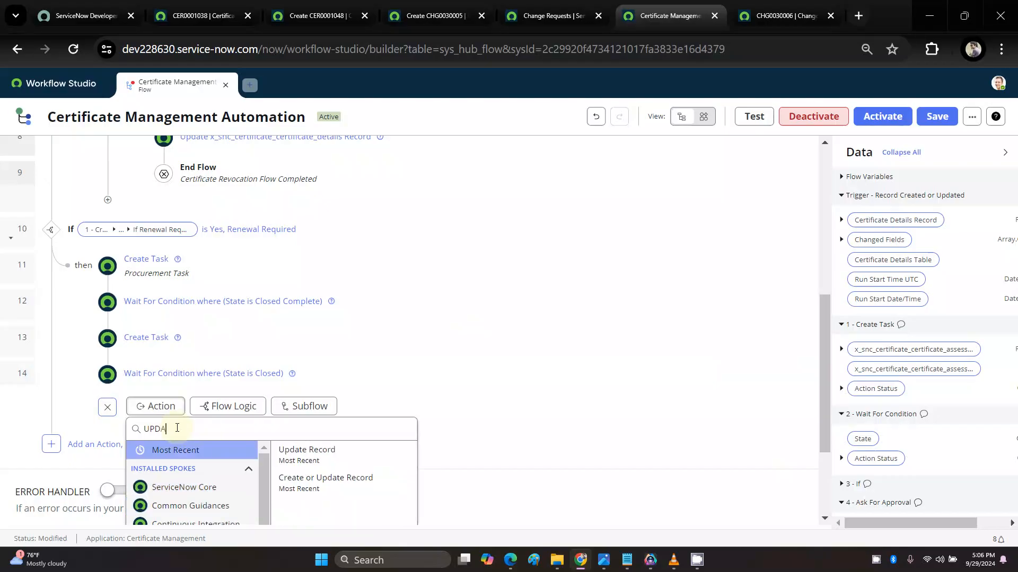
{"action": "left_click", "coordinate": [313, 452]}
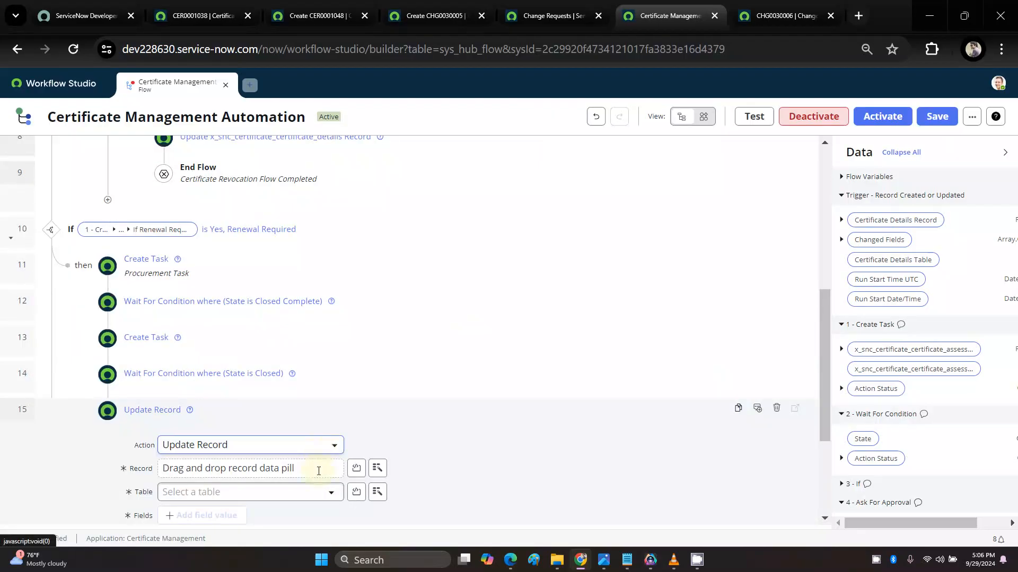
{"action": "scroll", "coordinate": [318, 471], "scroll_direction": "down", "scroll_amount": 3}
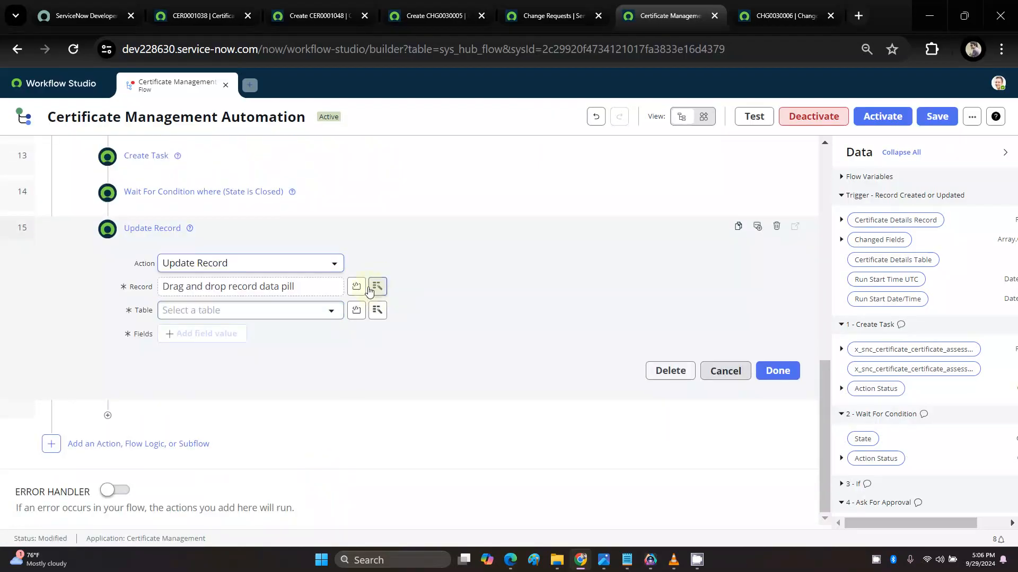
Step: Update the trigger Certificate Details record, setting State to Closed Complete
{"action": "left_click", "coordinate": [377, 286]}
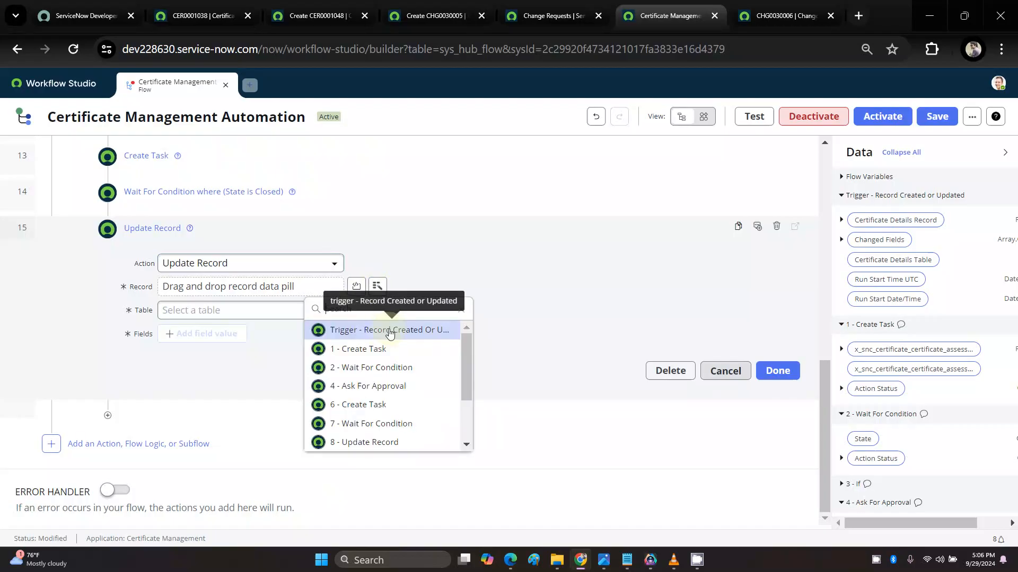
{"action": "left_click", "coordinate": [389, 330]}
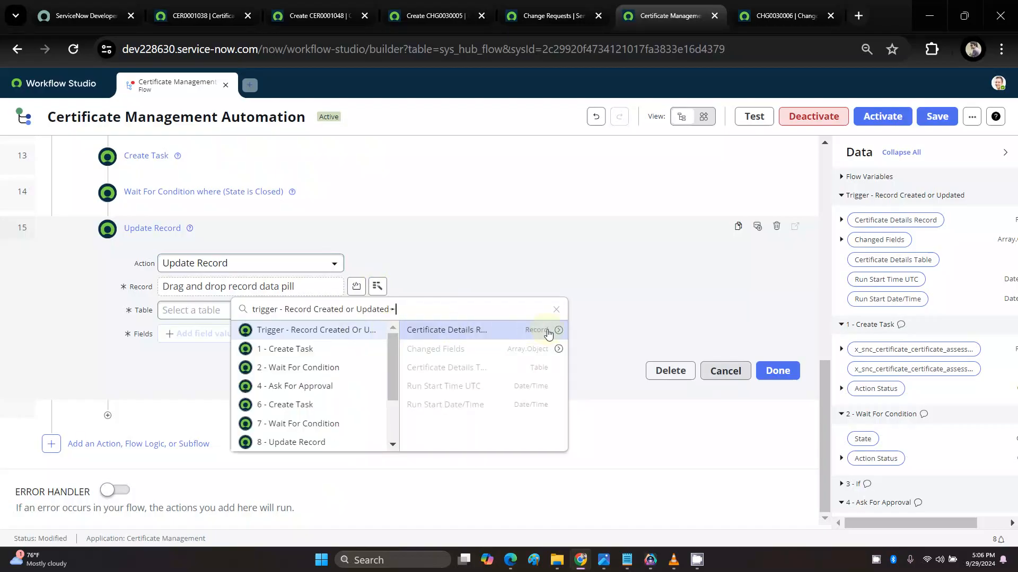
{"action": "left_click", "coordinate": [548, 333]}
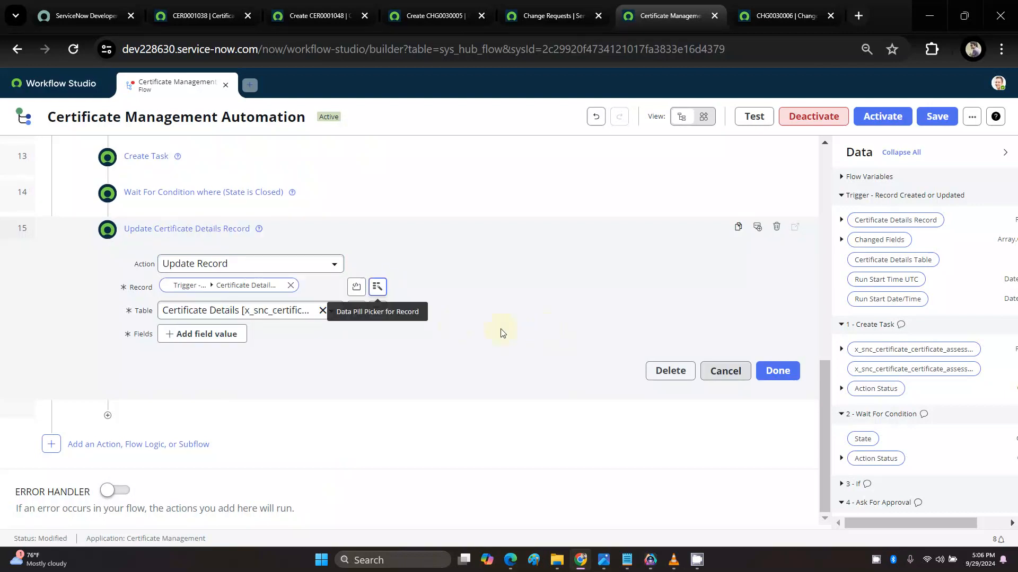
{"action": "left_click", "coordinate": [208, 335]}
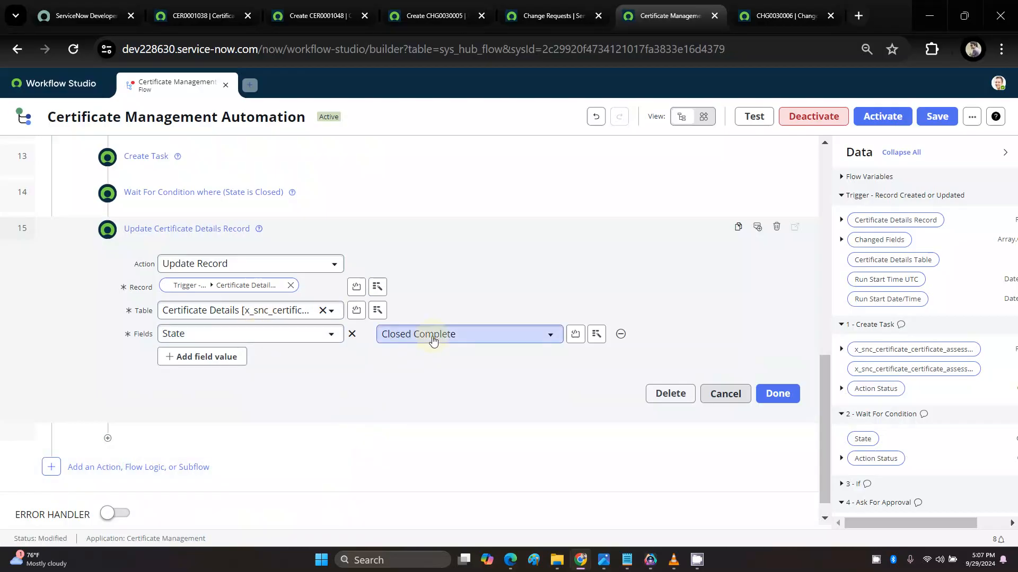
{"action": "left_click", "coordinate": [785, 398]}
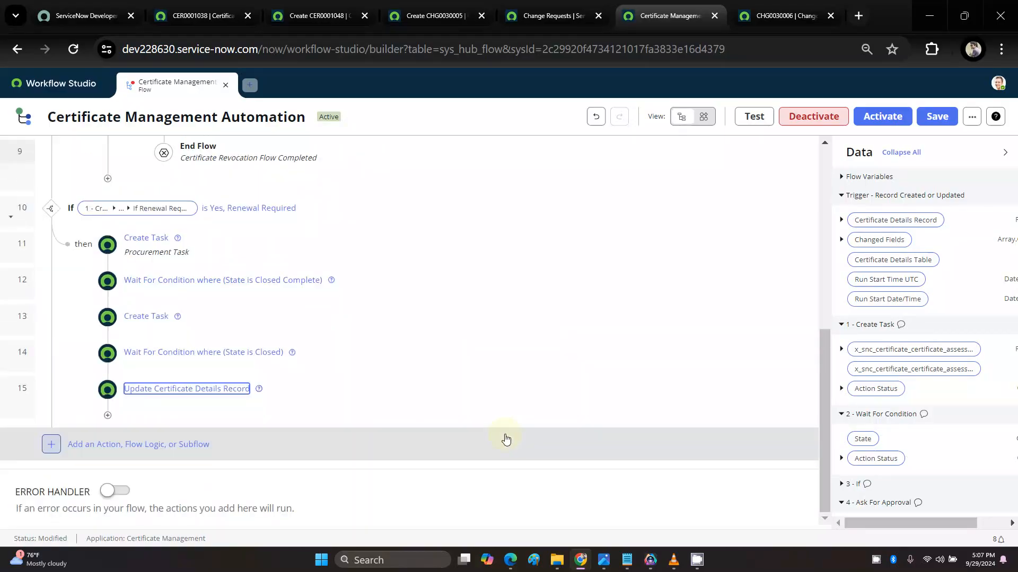
Step: Glance at certificates CER0001048, CER0001038 and the change requests list, then return to the flow
{"action": "left_click", "coordinate": [308, 17]}
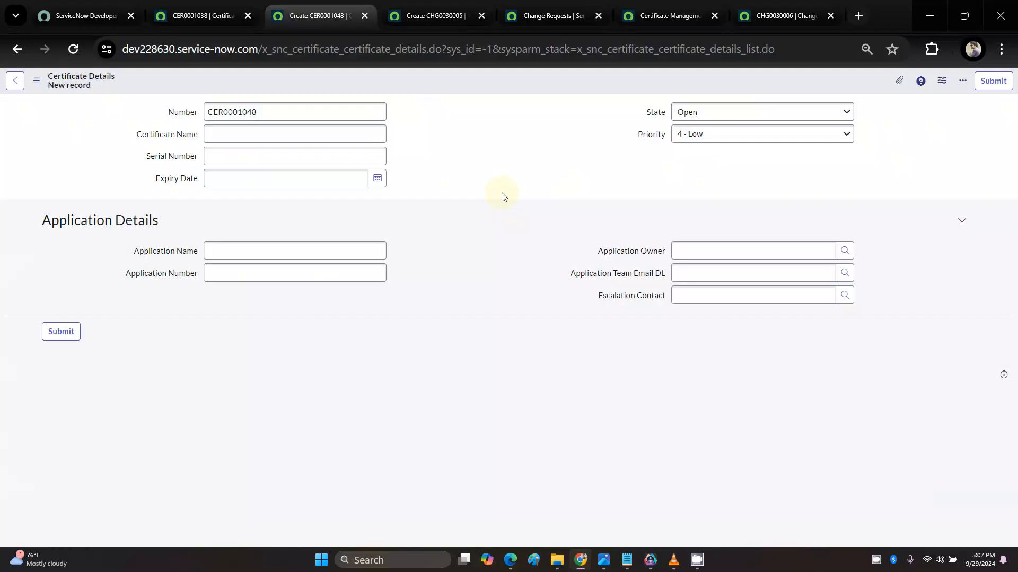
{"action": "left_click", "coordinate": [214, 14]}
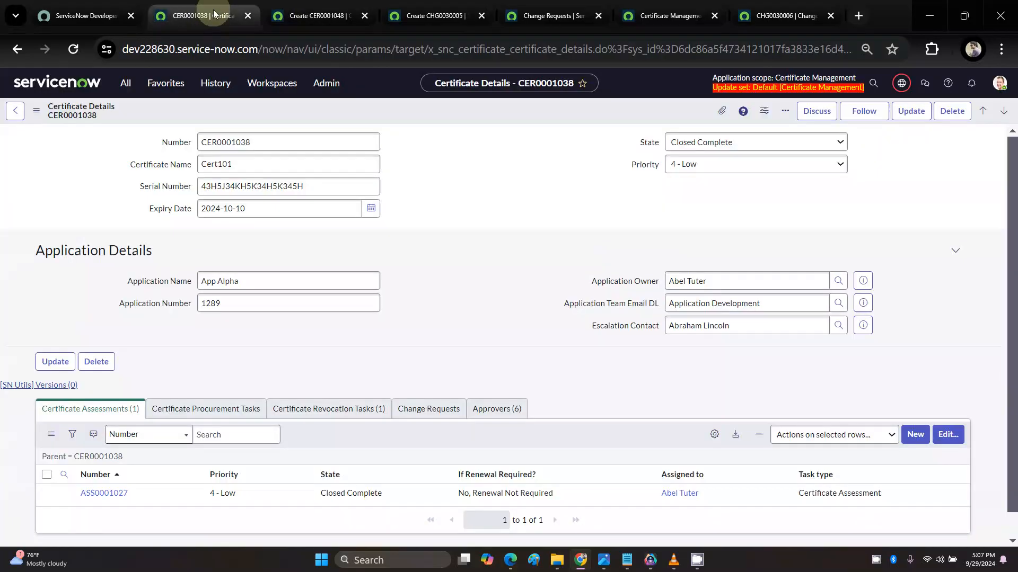
{"action": "left_click", "coordinate": [602, 6]}
{"action": "left_click", "coordinate": [665, 15]}
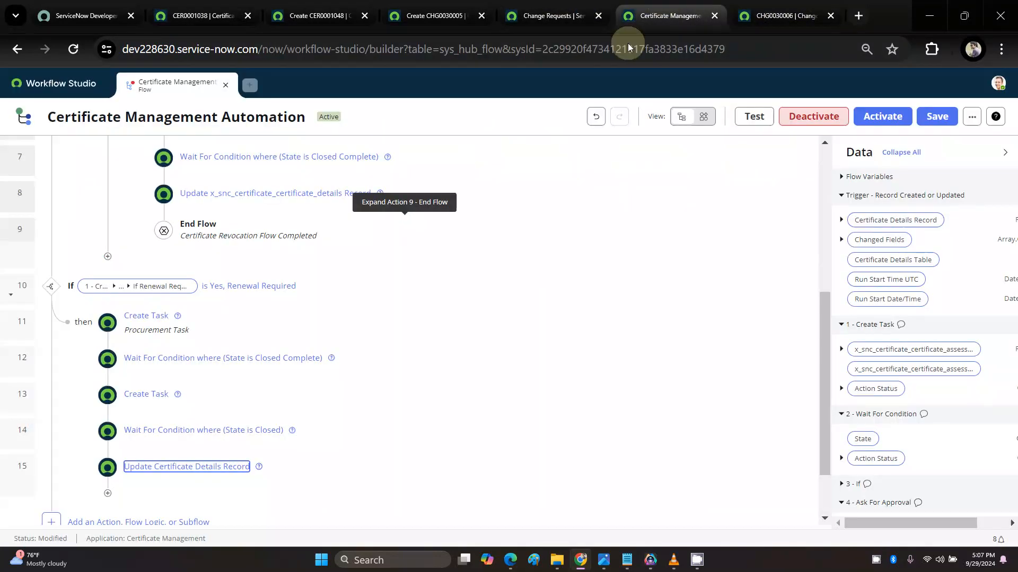
Step: Save and publish the Certificate Management Automation flow, then scroll back to its trigger
{"action": "scroll", "coordinate": [229, 444], "scroll_direction": "down", "scroll_amount": 1}
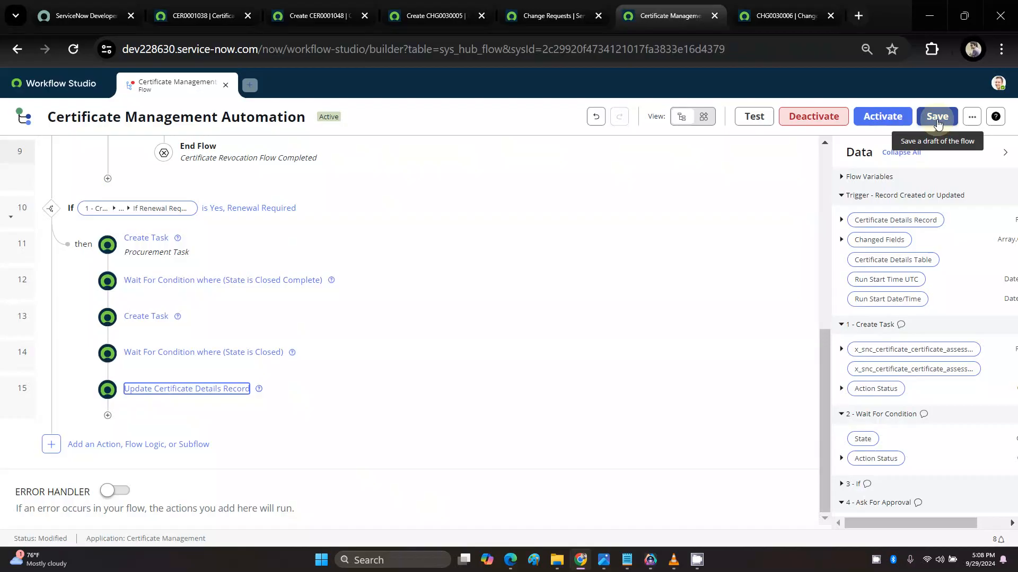
{"action": "left_click", "coordinate": [937, 118]}
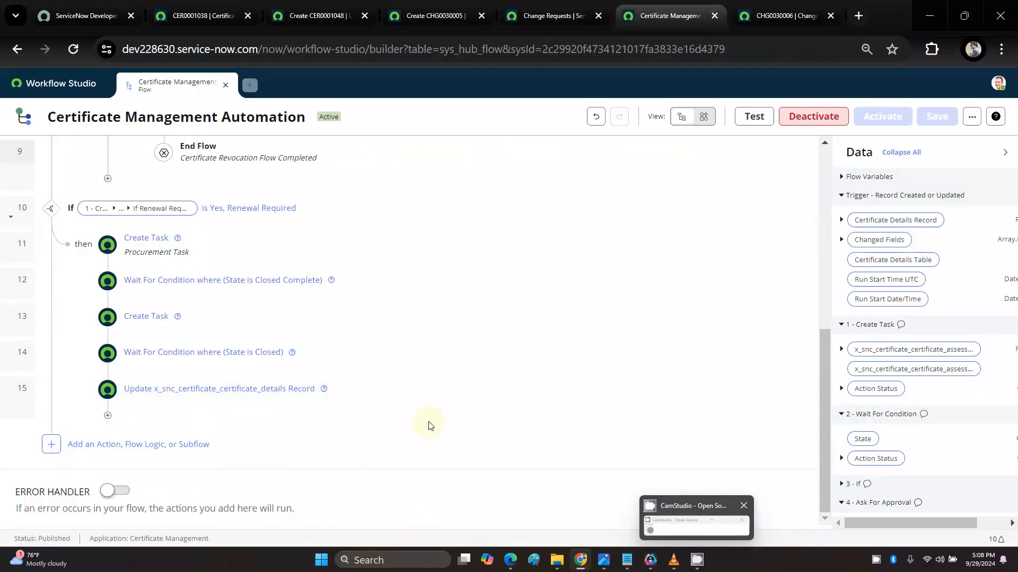
{"action": "scroll", "coordinate": [429, 426], "scroll_direction": "up", "scroll_amount": 7}
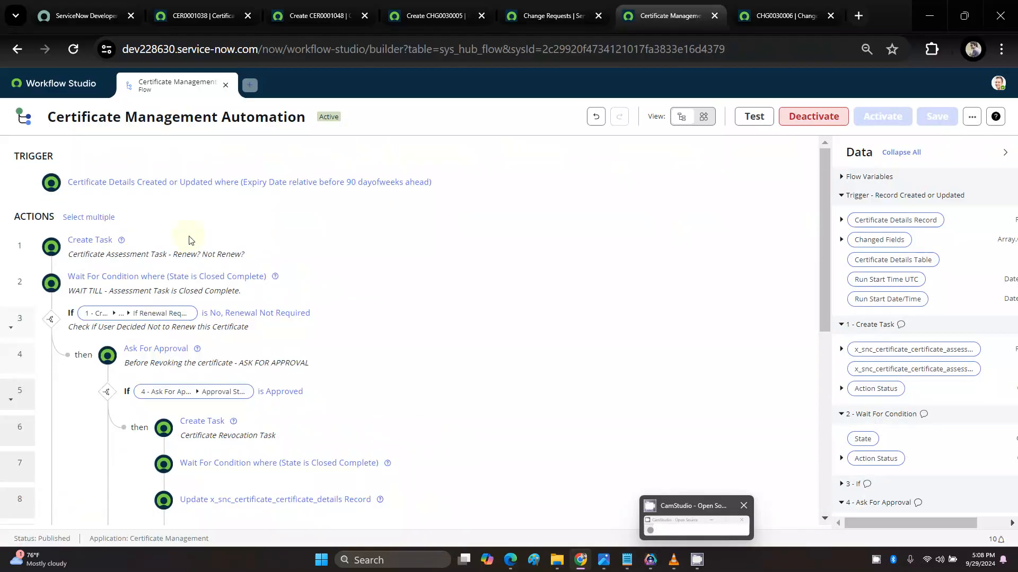
Step: Create a new Certificate Details record from the Favorites shortcut
{"action": "left_click", "coordinate": [195, 16]}
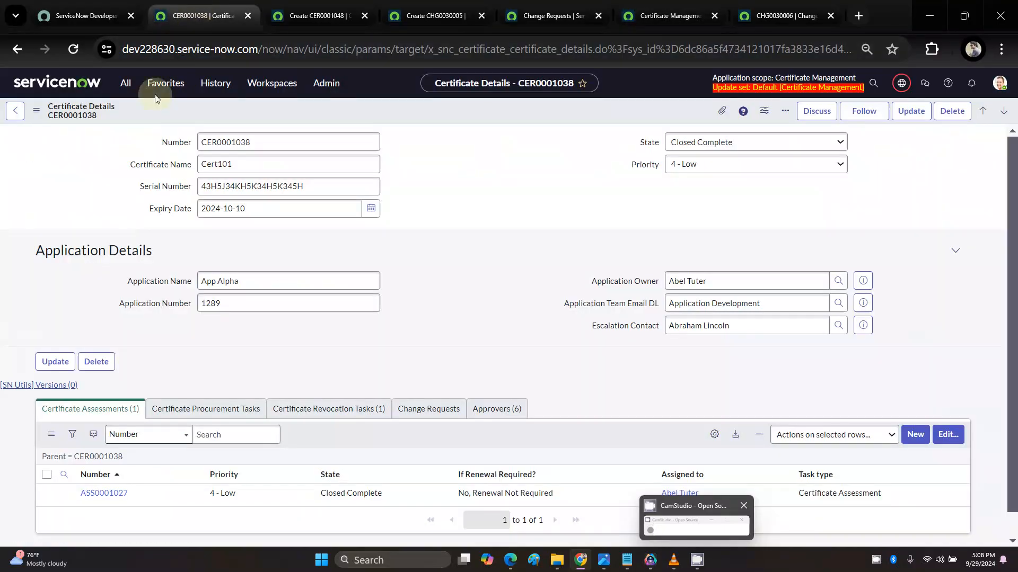
{"action": "left_click", "coordinate": [166, 85]}
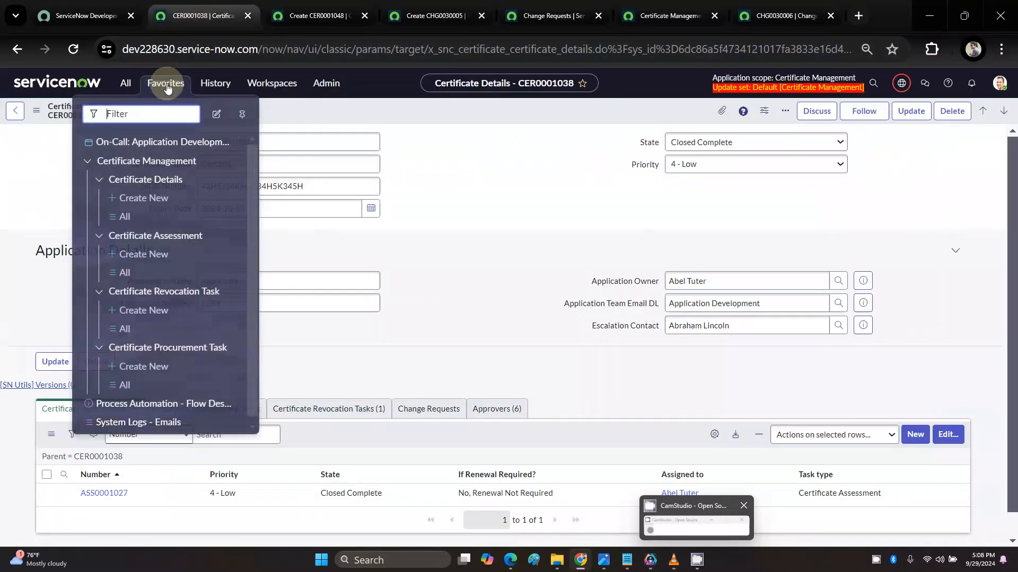
{"action": "left_click", "coordinate": [132, 200]}
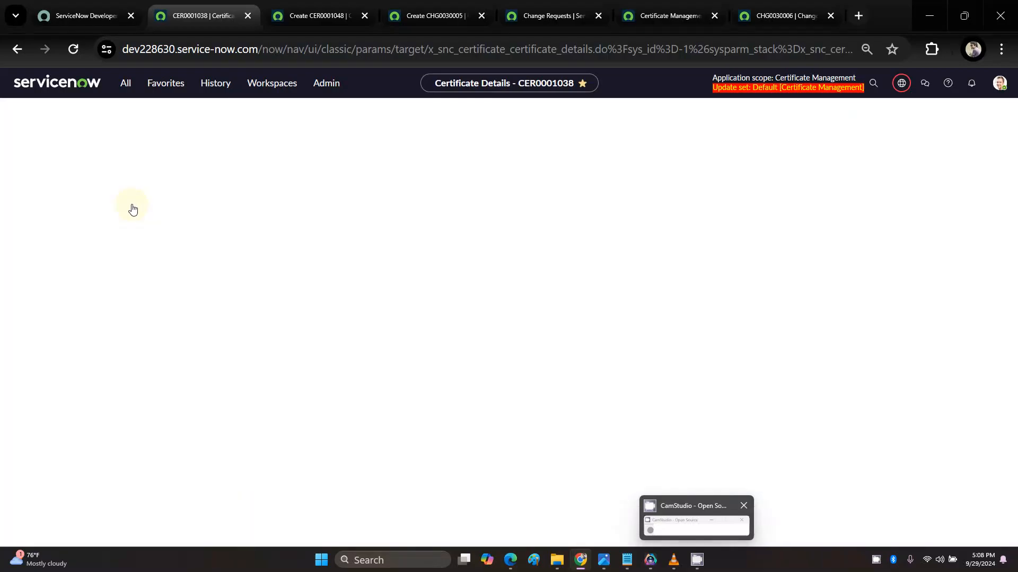
Step: Close the unused CER0001048 and CHG0030005 drafts and the Change Requests list
{"action": "left_click", "coordinate": [349, 20]}
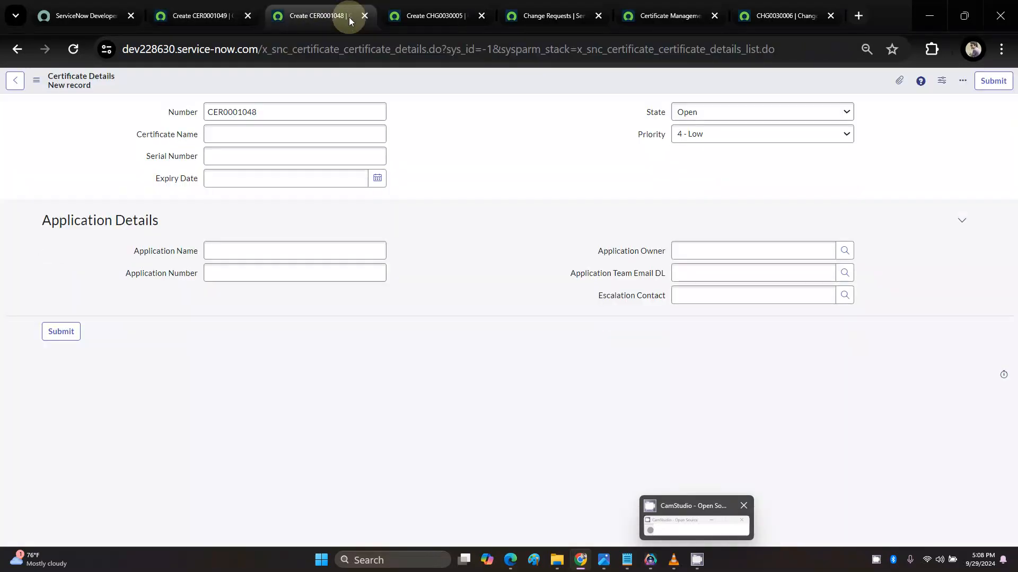
{"action": "left_click", "coordinate": [365, 17]}
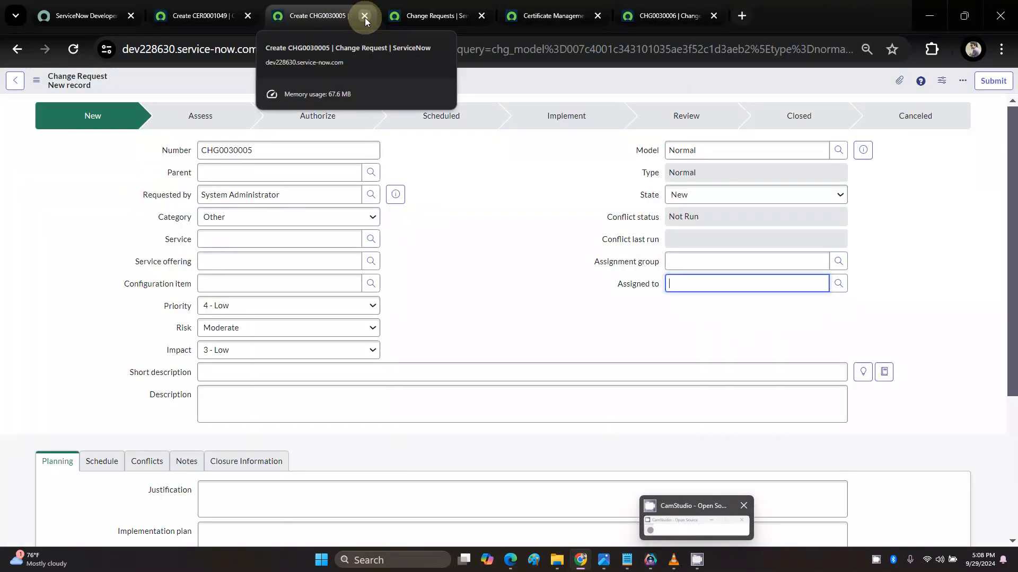
{"action": "left_click", "coordinate": [365, 18]}
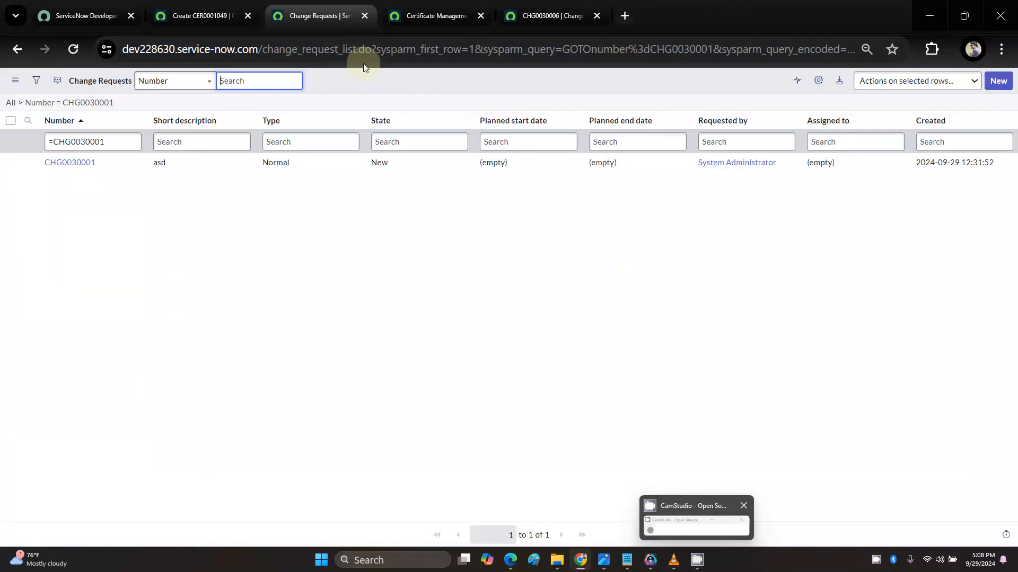
{"action": "left_click", "coordinate": [364, 16]}
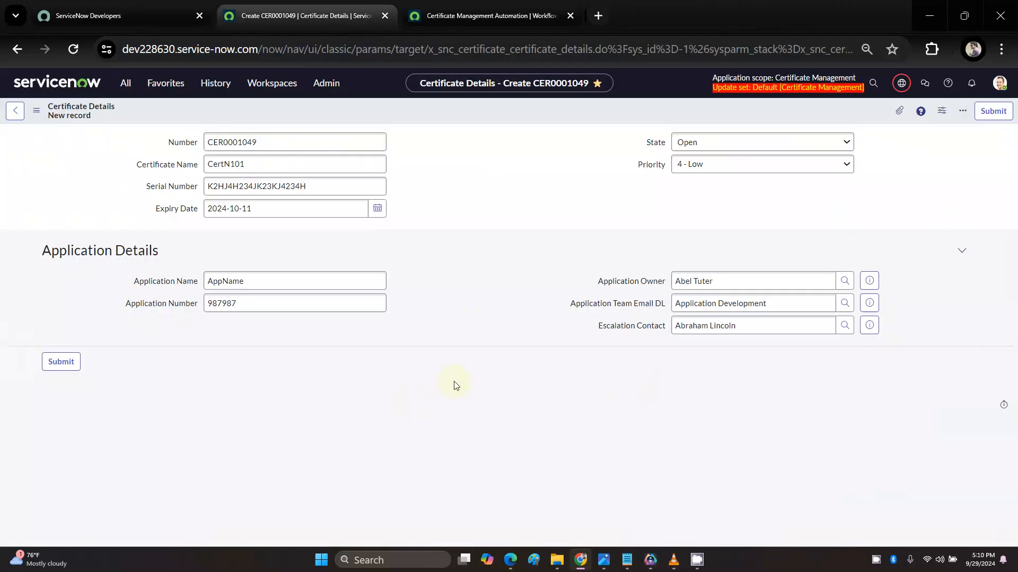
Step: Save certificate CER0001049 for CertN101 twice to refresh its assessment tasks
{"action": "right_click", "coordinate": [484, 113]}
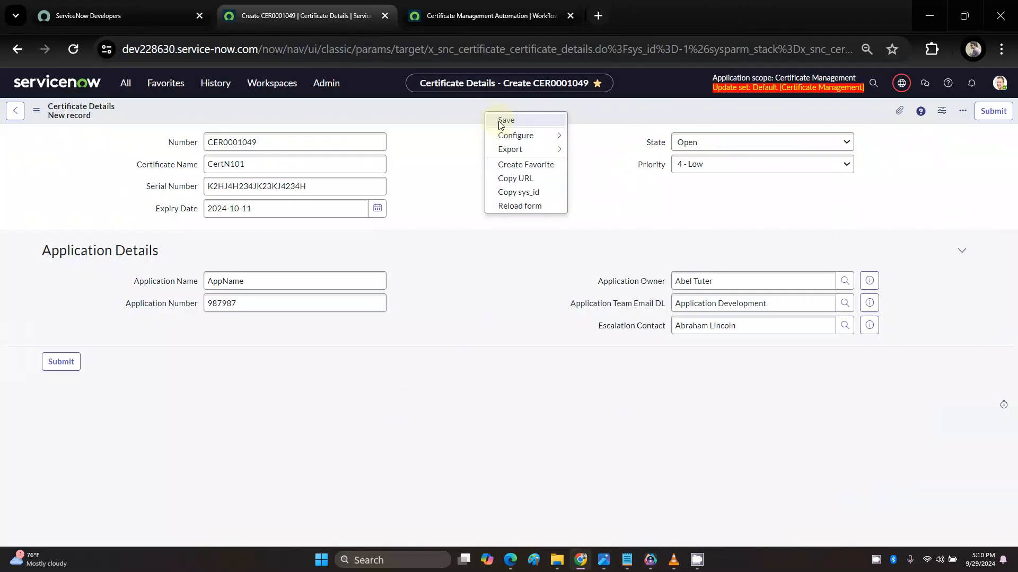
{"action": "left_click", "coordinate": [498, 125]}
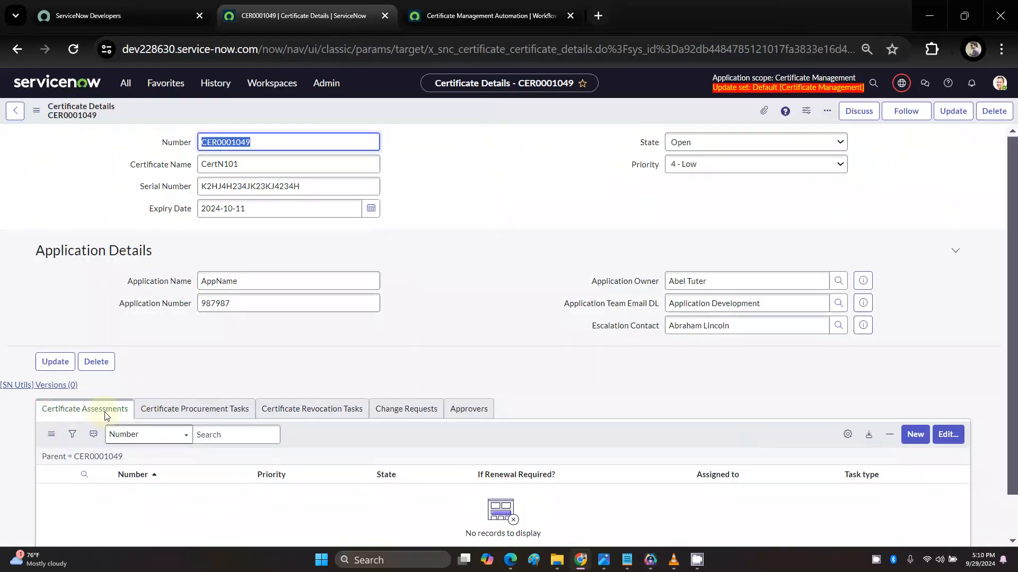
{"action": "right_click", "coordinate": [489, 119]}
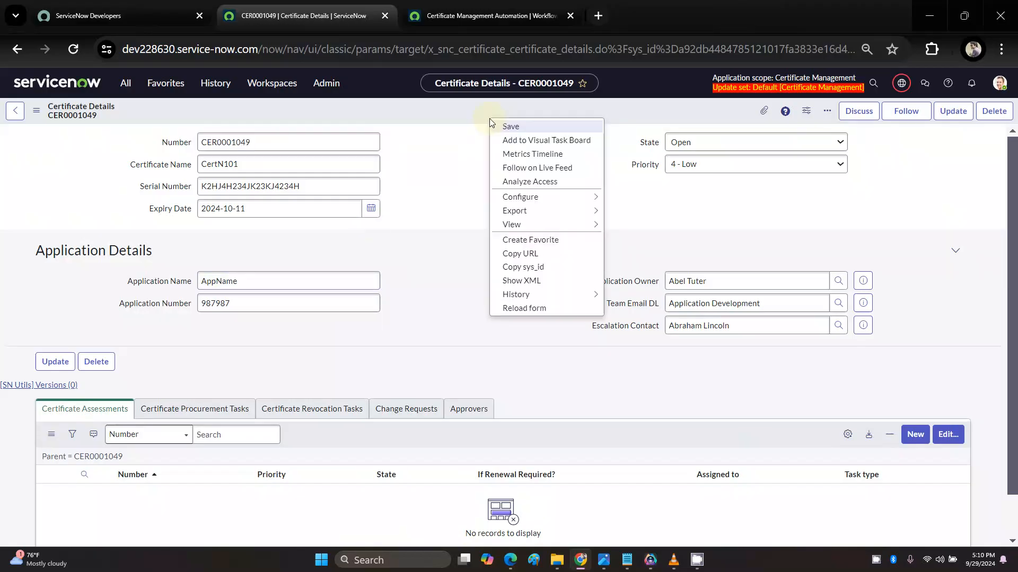
{"action": "left_click", "coordinate": [512, 130]}
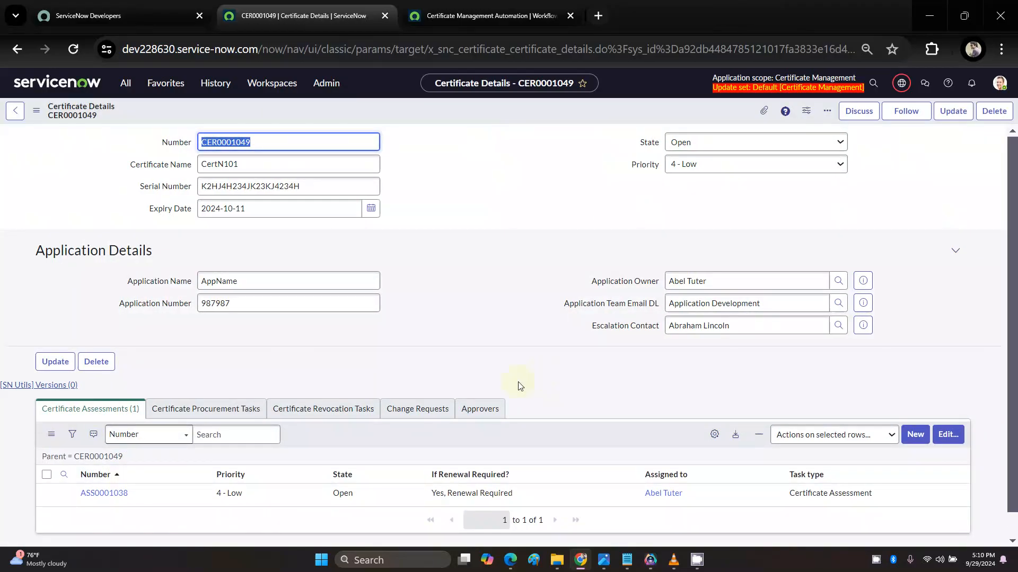
Step: Set assessment ASS0001038 to Closed Complete and save it
{"action": "left_click", "coordinate": [116, 493]}
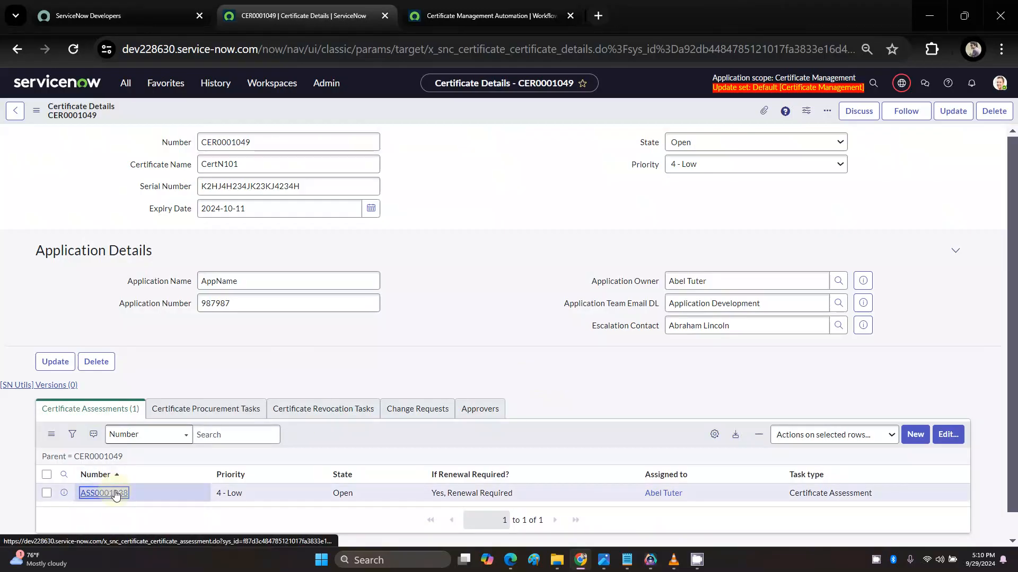
{"action": "left_click", "coordinate": [261, 312]}
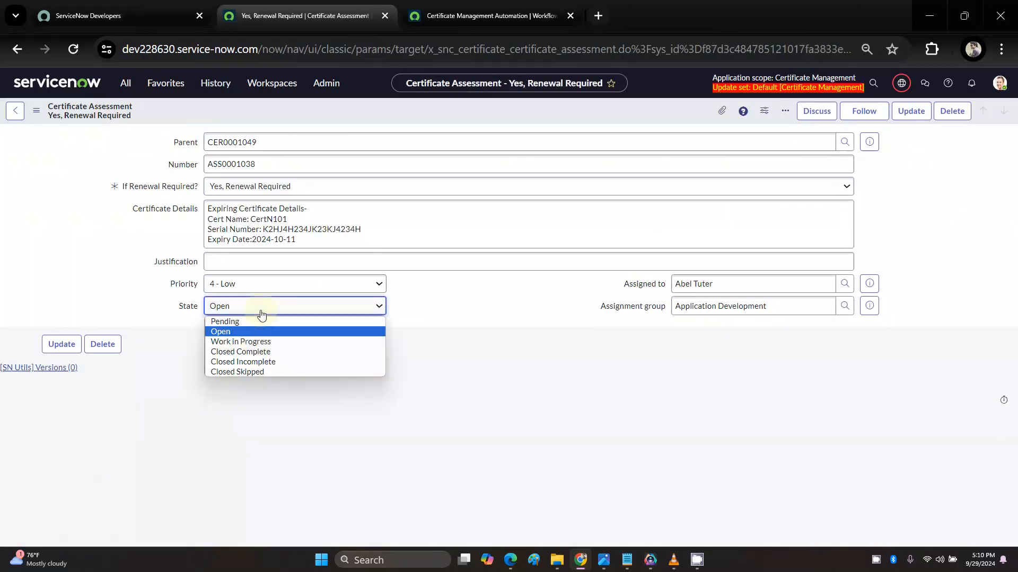
{"action": "left_click", "coordinate": [244, 353]}
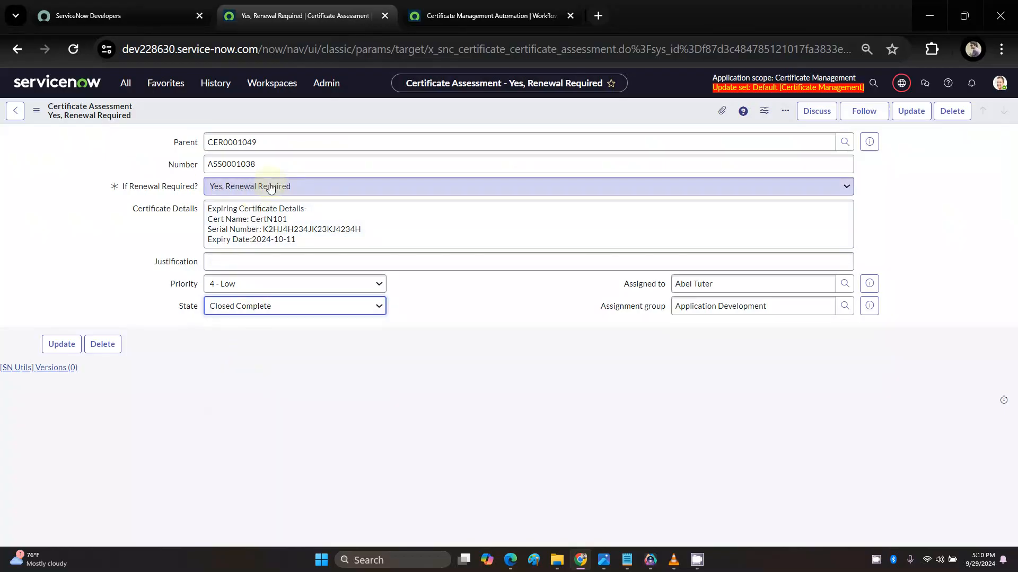
{"action": "right_click", "coordinate": [348, 110]}
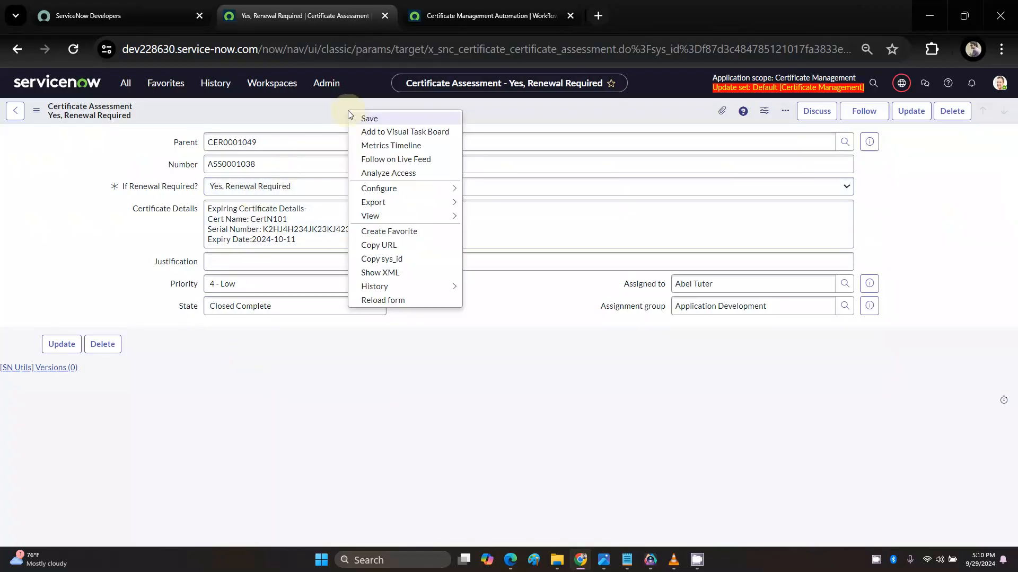
{"action": "left_click", "coordinate": [363, 124]}
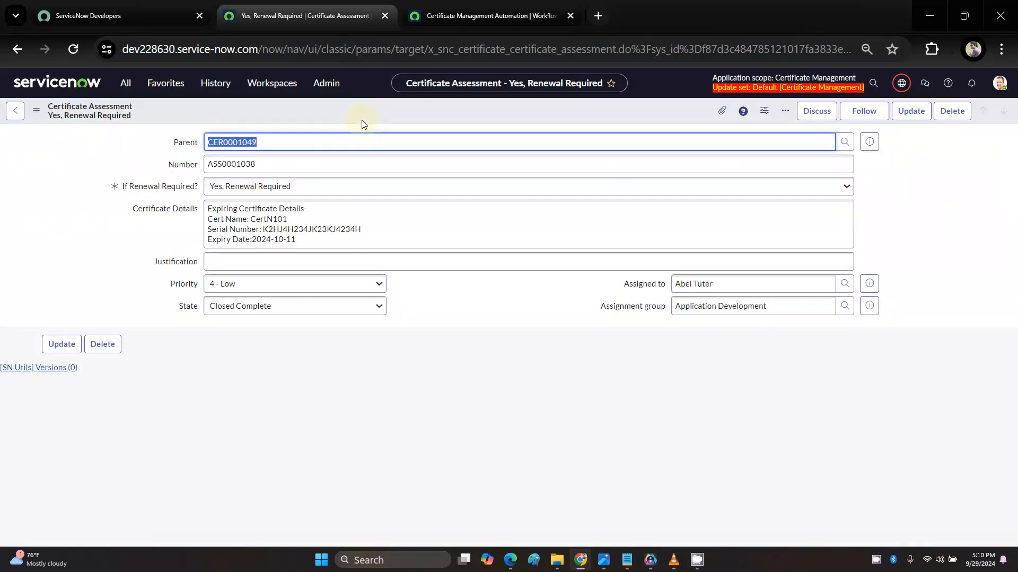
Step: Open parent certificate CER0001049 and show its procurement task PRO0001030
{"action": "left_click", "coordinate": [869, 142]}
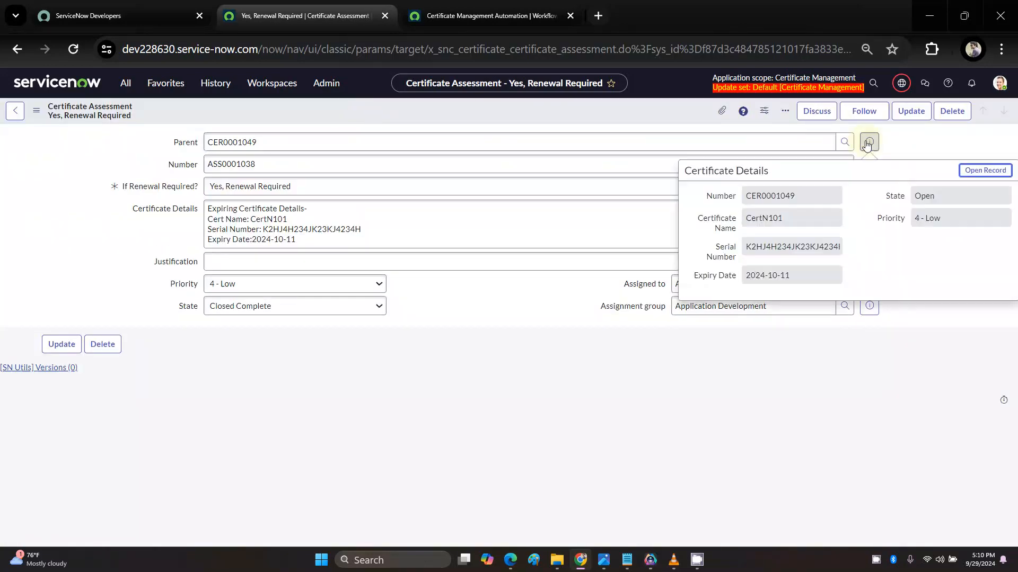
{"action": "left_click", "coordinate": [965, 173]}
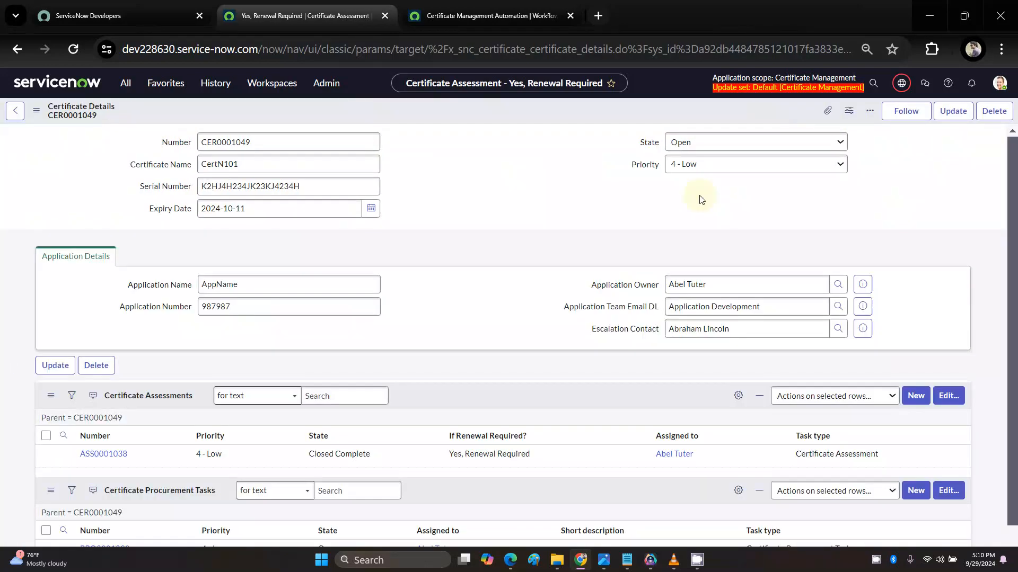
{"action": "left_click", "coordinate": [220, 406]}
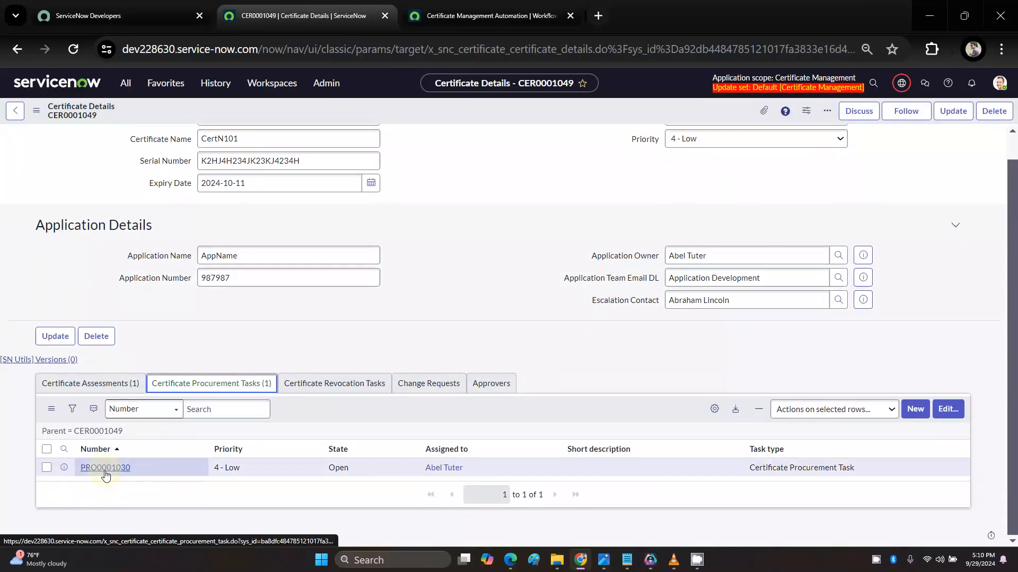
Step: Set procurement task PRO0001030 to Closed Complete with new expiry date 2025-02-07
{"action": "left_click", "coordinate": [105, 468]}
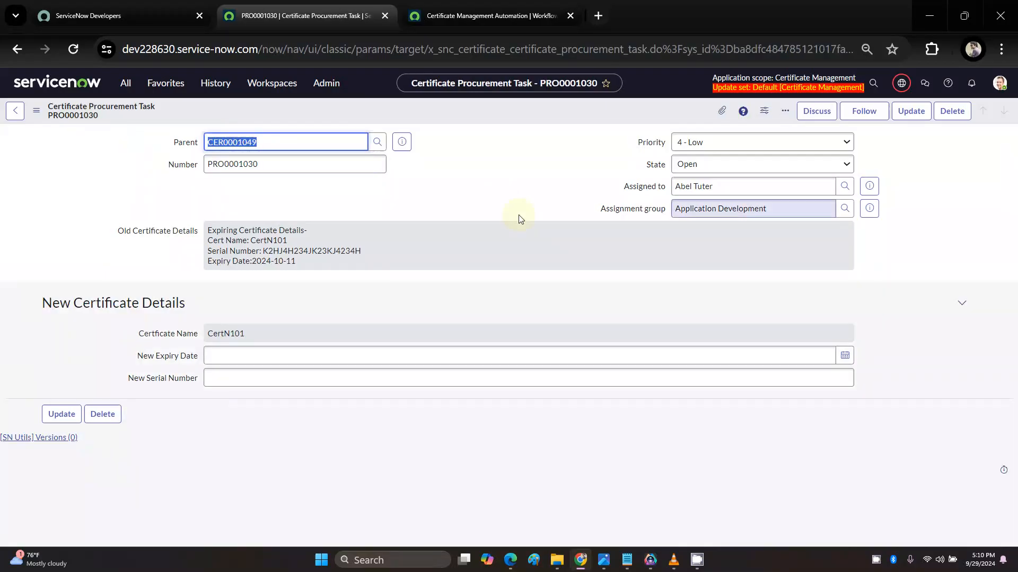
{"action": "left_click", "coordinate": [704, 166]}
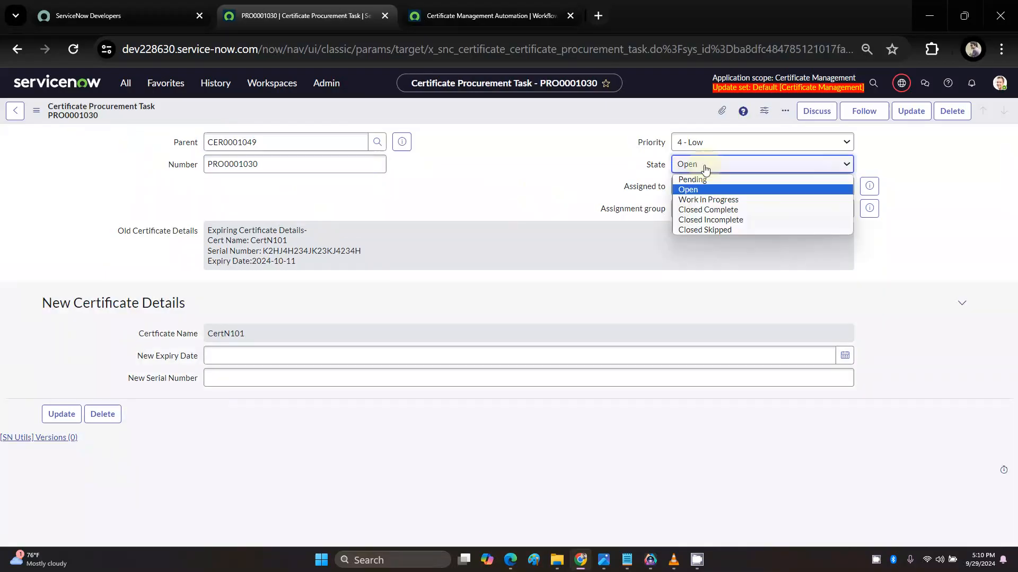
{"action": "left_click", "coordinate": [700, 209]}
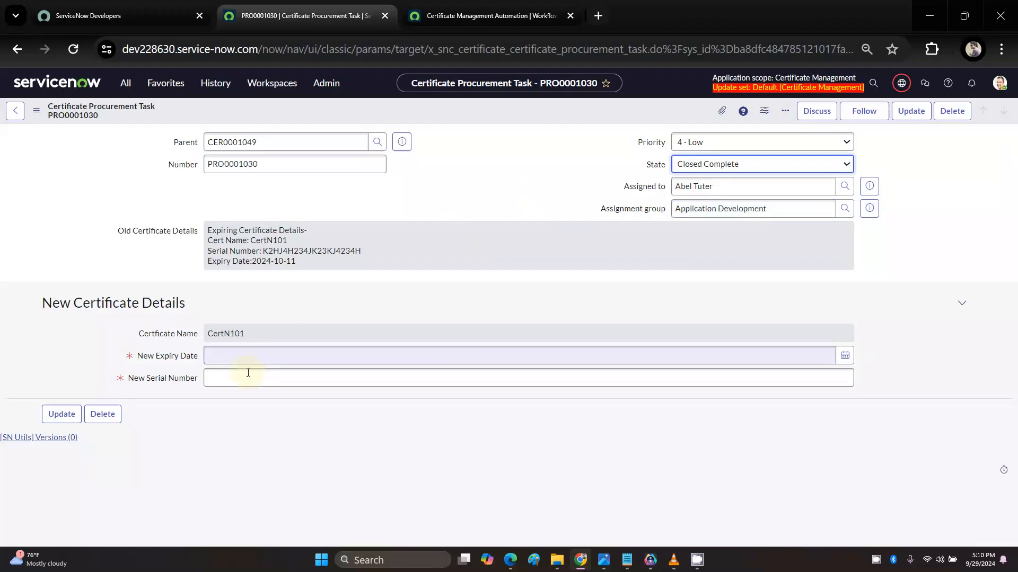
{"action": "left_click", "coordinate": [248, 356]}
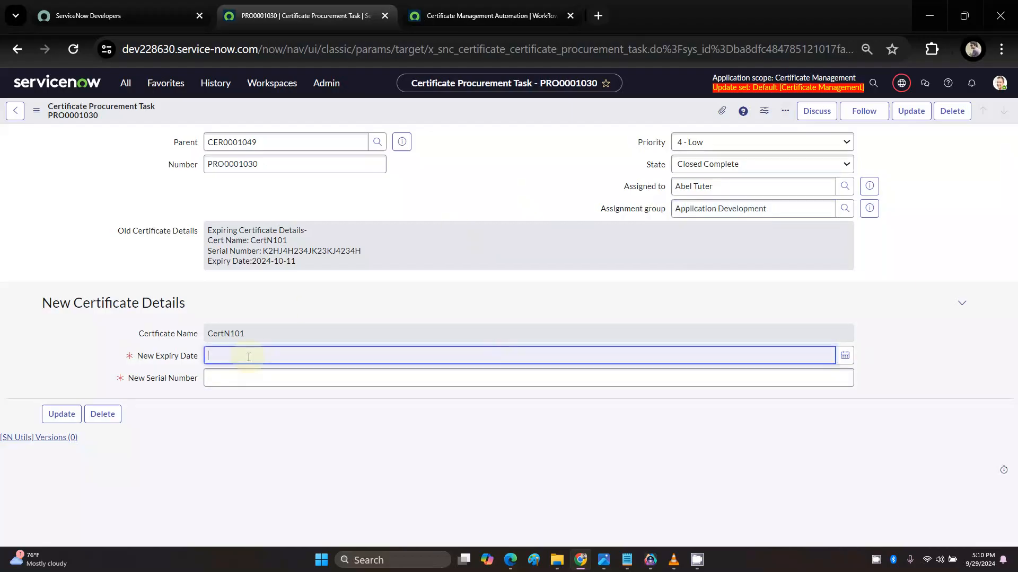
{"action": "left_click", "coordinate": [844, 355]}
{"action": "left_click", "coordinate": [828, 400]}
{"action": "left_click", "coordinate": [828, 400]}
{"action": "left_click", "coordinate": [828, 400]}
{"action": "left_click", "coordinate": [827, 400]}
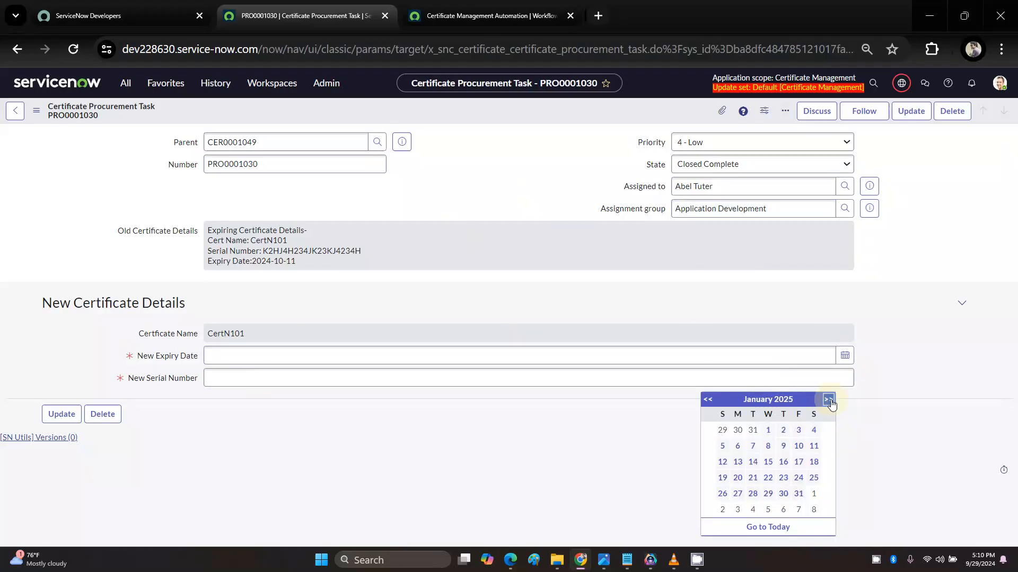
{"action": "left_click", "coordinate": [802, 514]}
Step: Fill in the new serial number, save the task, and open parent certificate CER0001049
{"action": "left_click", "coordinate": [252, 379]}
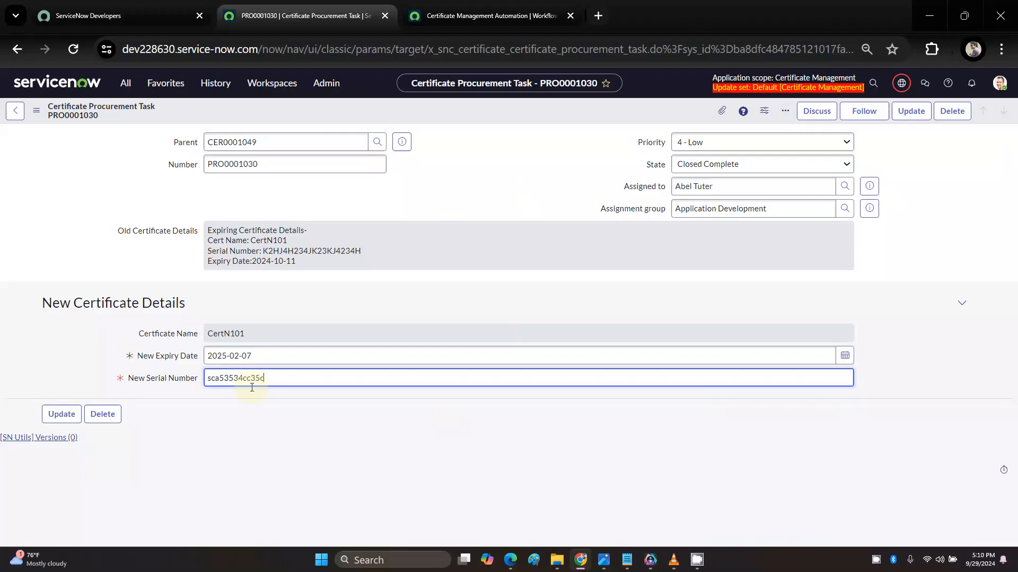
{"action": "right_click", "coordinate": [487, 118]}
{"action": "left_click", "coordinate": [499, 125]}
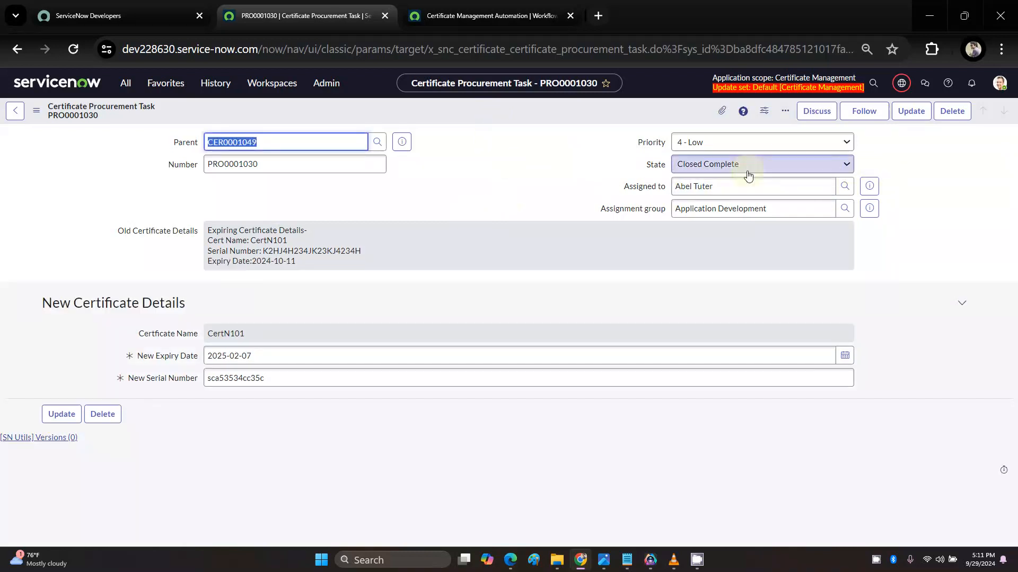
{"action": "left_click", "coordinate": [402, 150]}
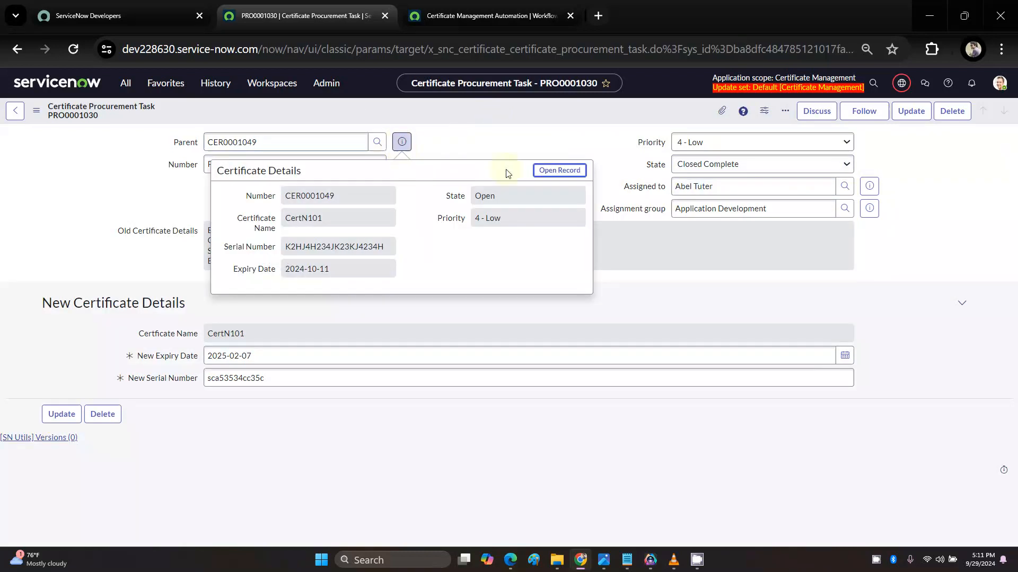
{"action": "left_click", "coordinate": [561, 171]}
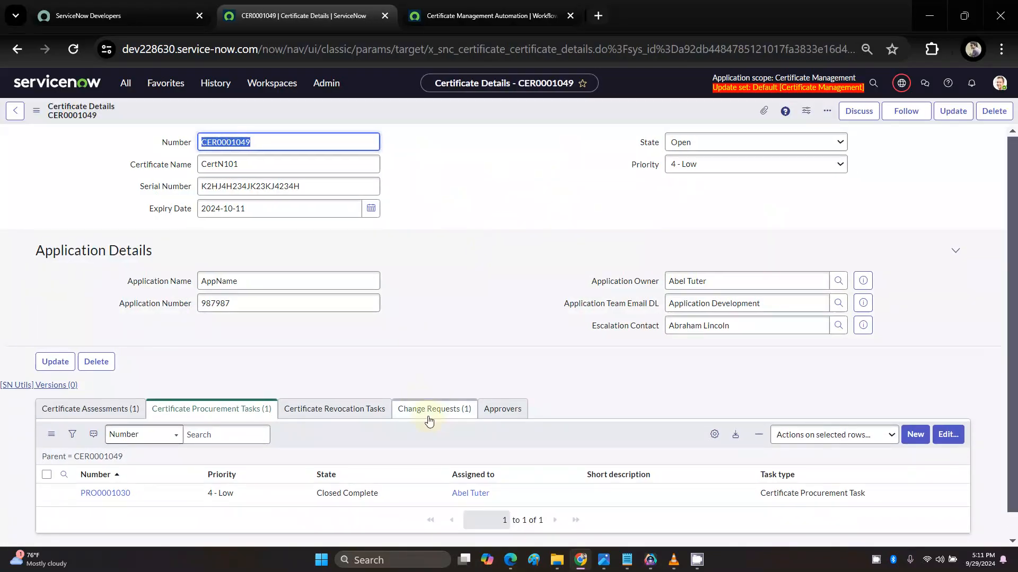
Step: Open change request CHG0030007 from the certificate's Change Requests list
{"action": "left_click", "coordinate": [429, 409]}
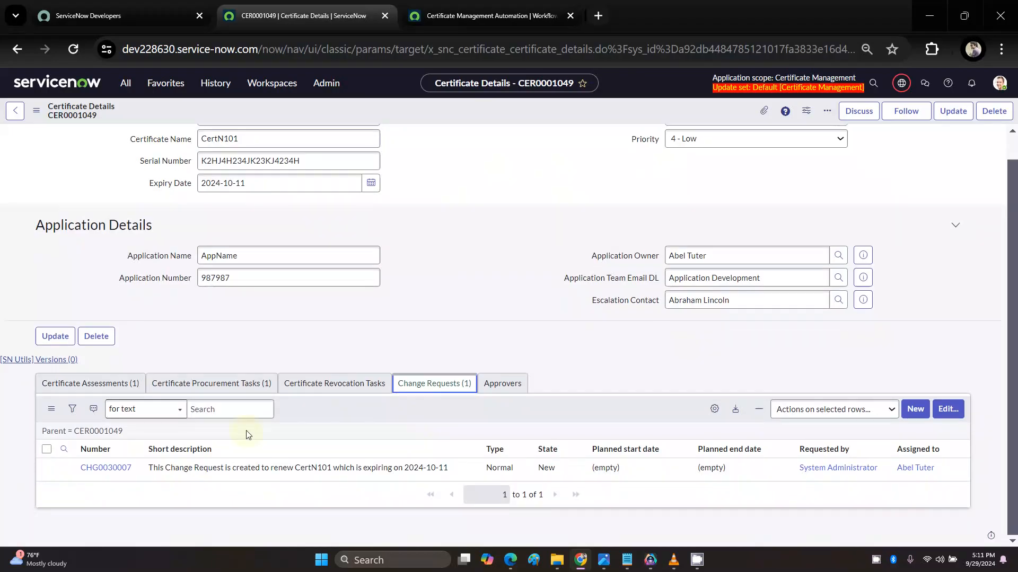
{"action": "left_click", "coordinate": [111, 470]}
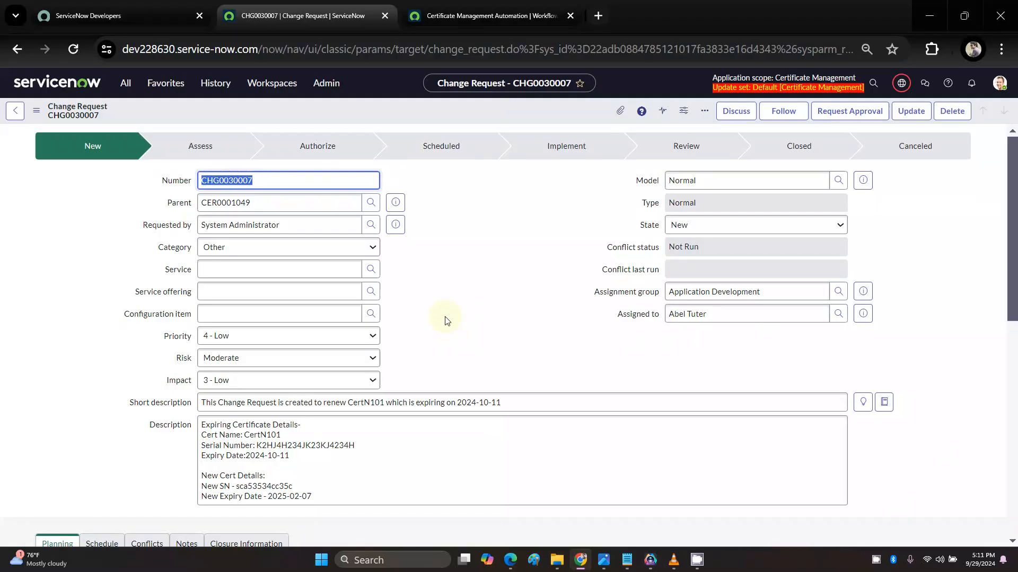
{"action": "scroll", "coordinate": [444, 318], "scroll_direction": "down", "scroll_amount": 1}
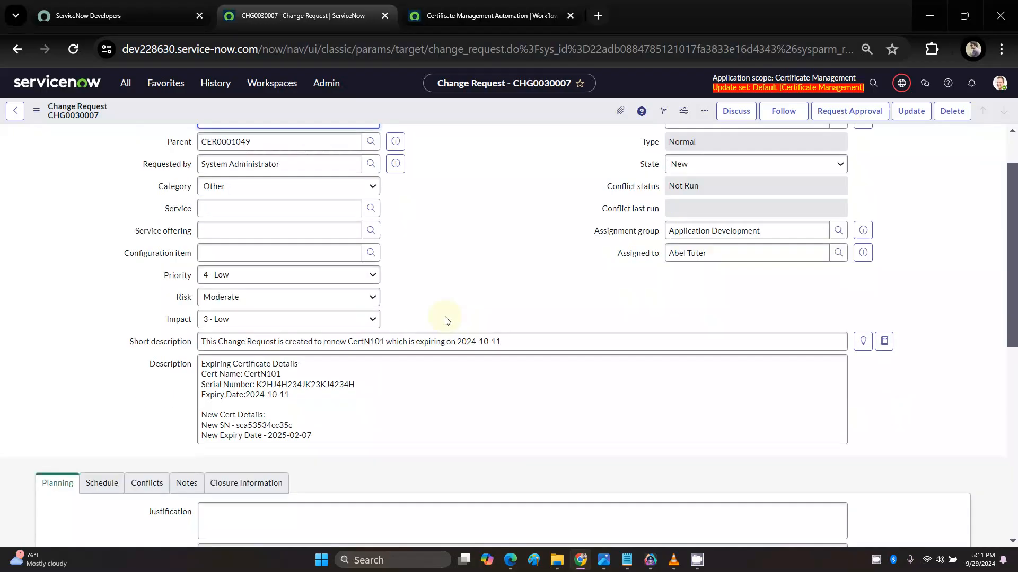
{"action": "scroll", "coordinate": [444, 318], "scroll_direction": "up", "scroll_amount": 1}
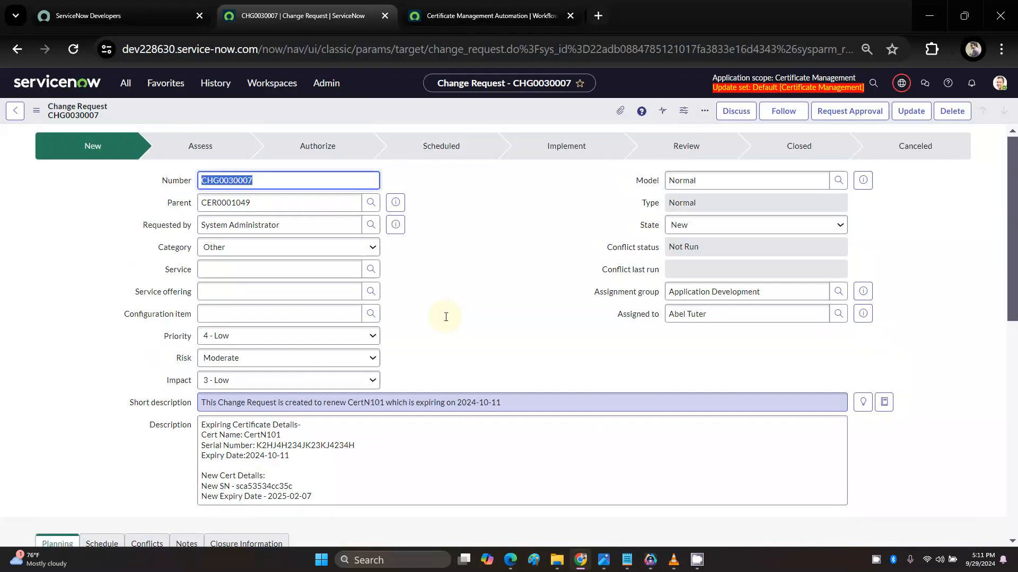
{"action": "scroll", "coordinate": [445, 318], "scroll_direction": "down", "scroll_amount": 2}
{"action": "scroll", "coordinate": [446, 317], "scroll_direction": "up", "scroll_amount": 2}
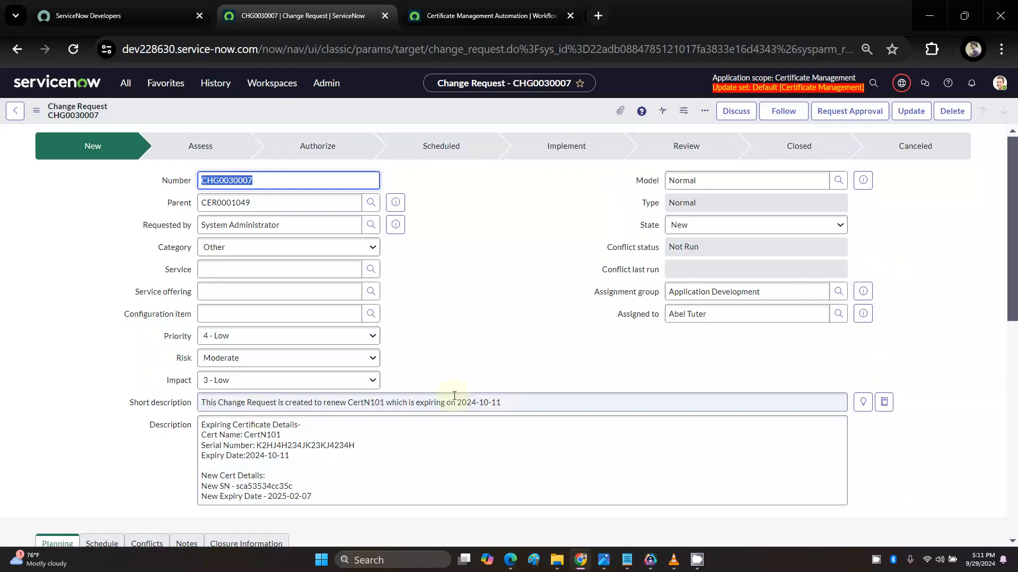
Step: Review CHG0030007's CertN101 renewal short description and its assignment
{"action": "left_click_drag", "start_coordinate": [518, 402], "coordinate": [359, 513]}
{"action": "left_click", "coordinate": [534, 314]}
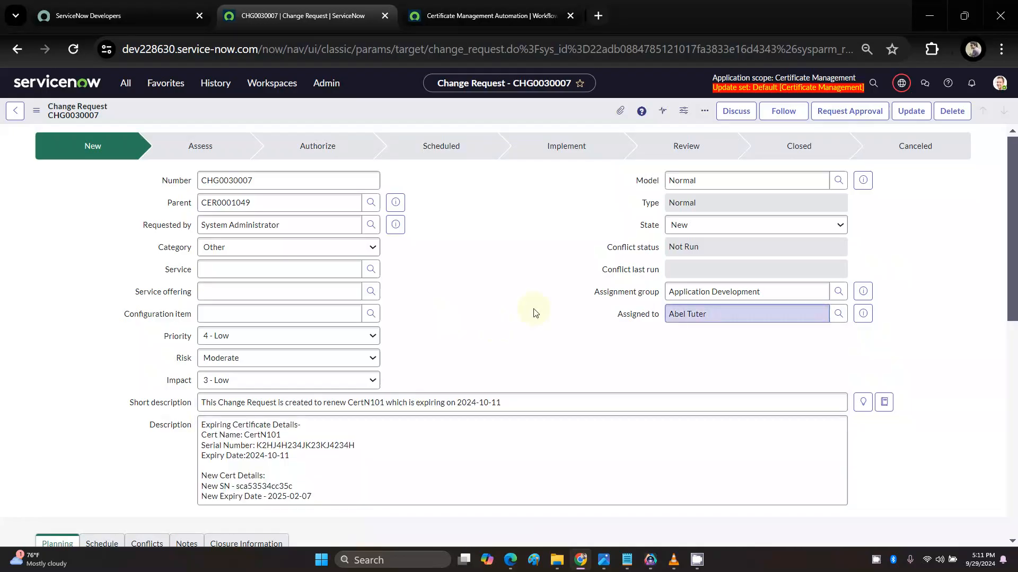
{"action": "left_click_drag", "start_coordinate": [767, 293], "coordinate": [625, 291]}
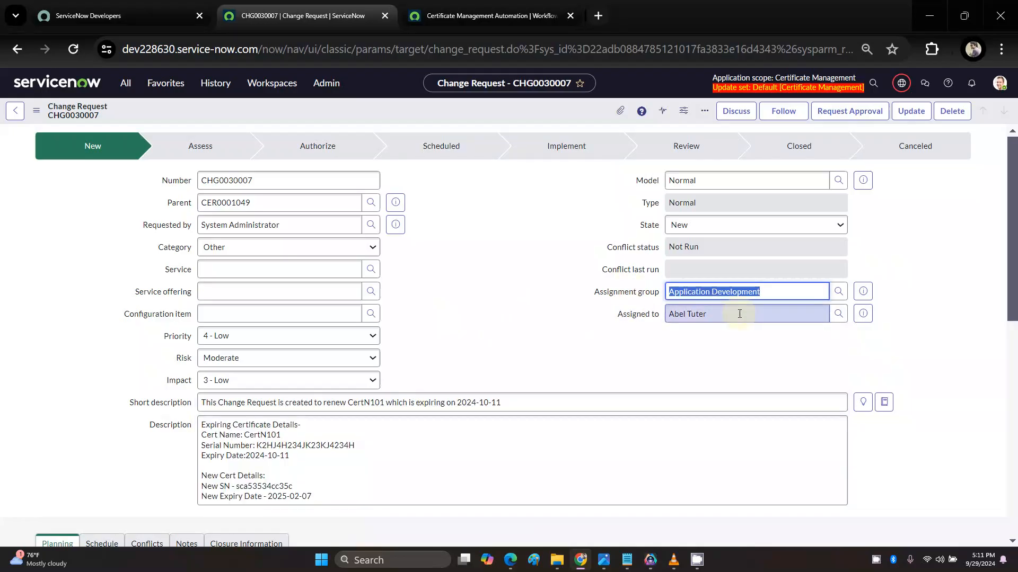
{"action": "left_click_drag", "start_coordinate": [739, 313], "coordinate": [595, 327]}
{"action": "scroll", "coordinate": [526, 359], "scroll_direction": "down", "scroll_amount": 1}
{"action": "scroll", "coordinate": [527, 359], "scroll_direction": "up", "scroll_amount": 1}
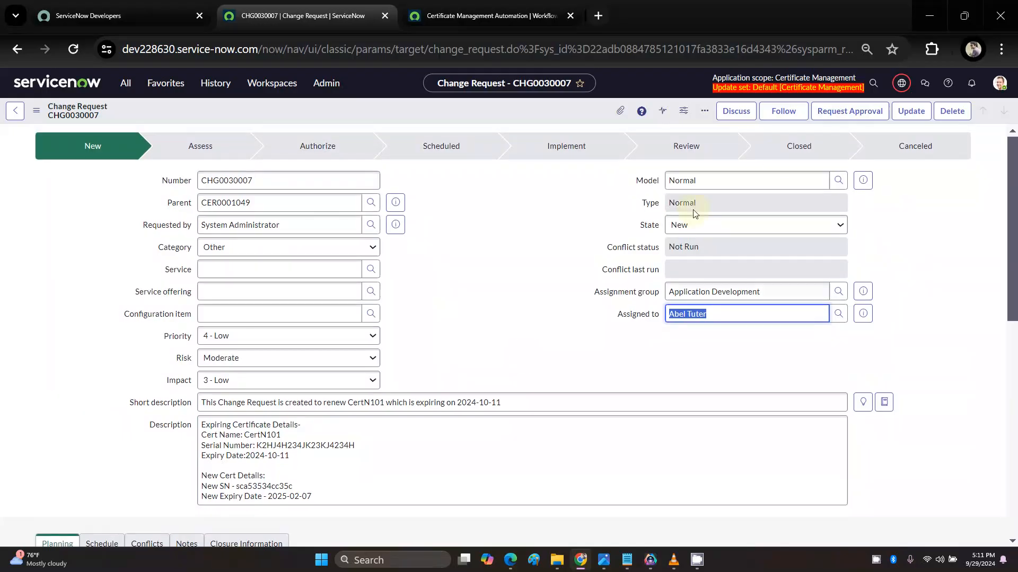
Step: Request approval for CHG0030007, moving it to Assess
{"action": "left_click", "coordinate": [832, 111]}
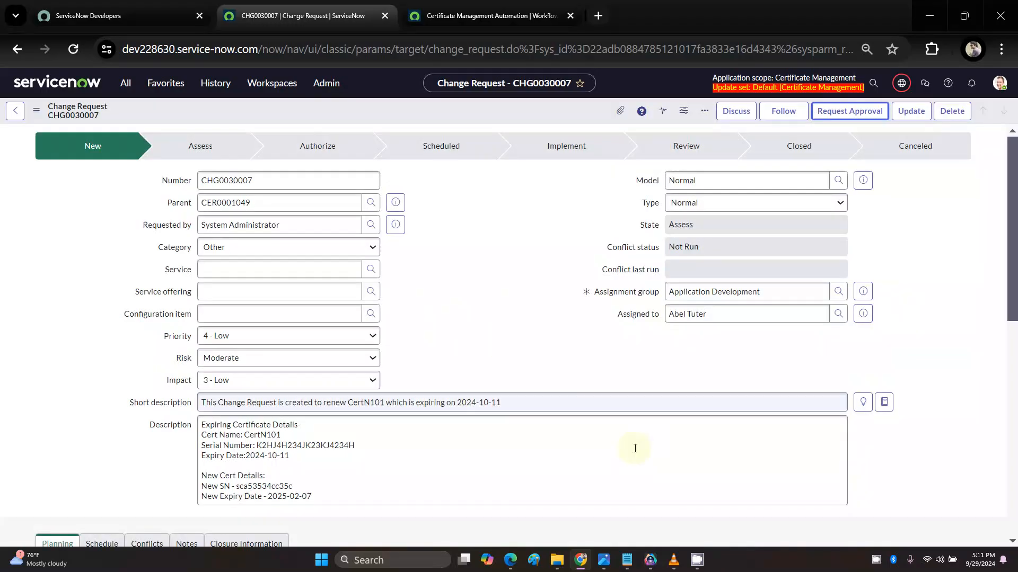
{"action": "scroll", "coordinate": [507, 334], "scroll_direction": "down", "scroll_amount": 5}
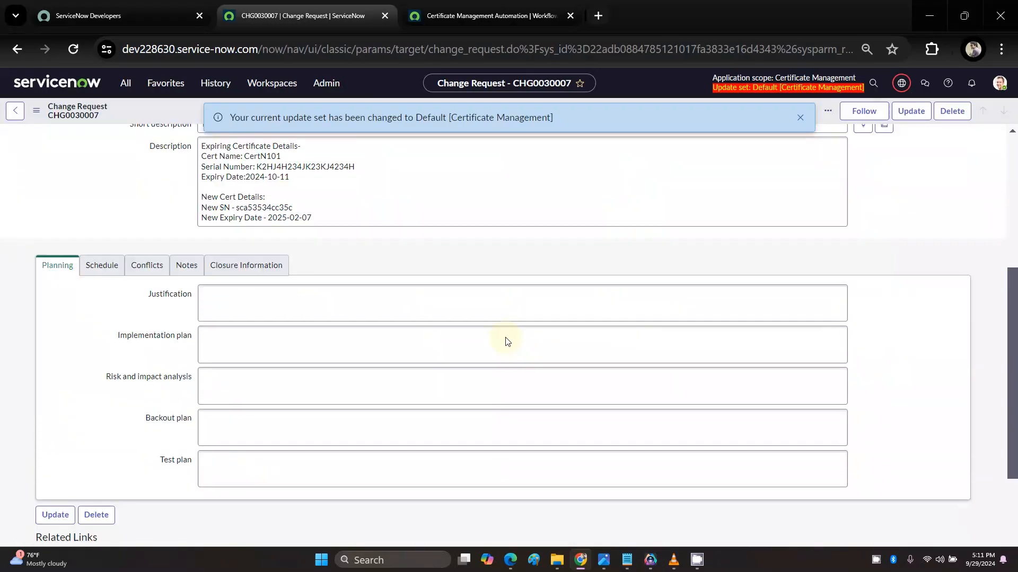
{"action": "scroll", "coordinate": [507, 334], "scroll_direction": "up", "scroll_amount": 5}
{"action": "scroll", "coordinate": [506, 340], "scroll_direction": "down", "scroll_amount": 7}
{"action": "scroll", "coordinate": [505, 342], "scroll_direction": "down", "scroll_amount": 2}
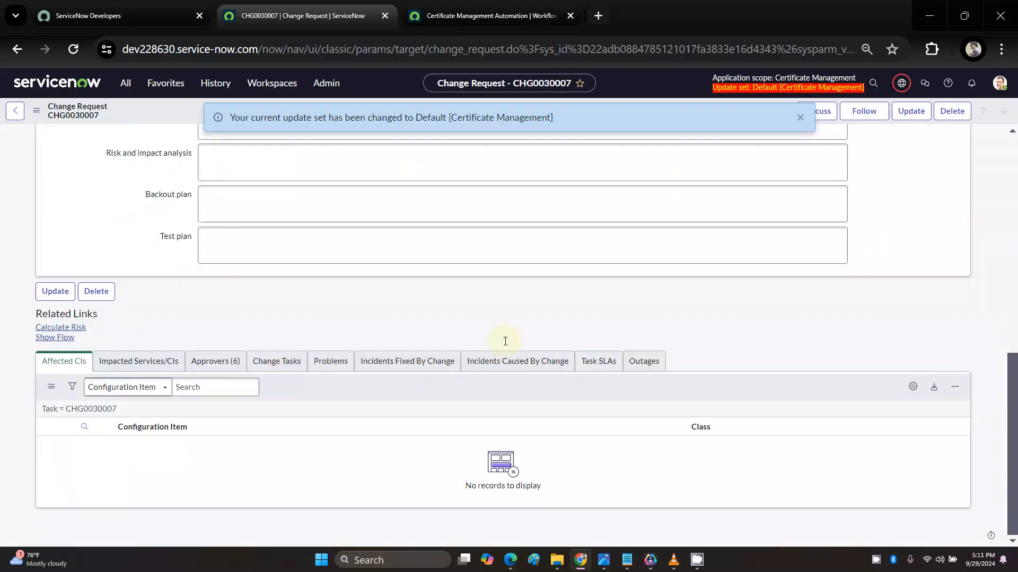
Step: Approve the first pending Application Development approval and save the change request
{"action": "left_click", "coordinate": [215, 362]}
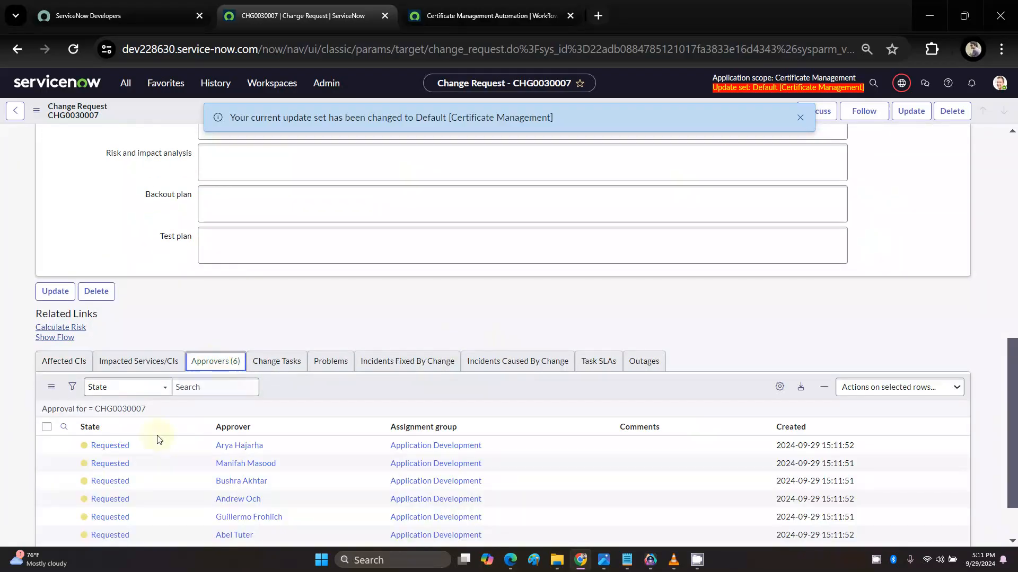
{"action": "right_click", "coordinate": [112, 451]}
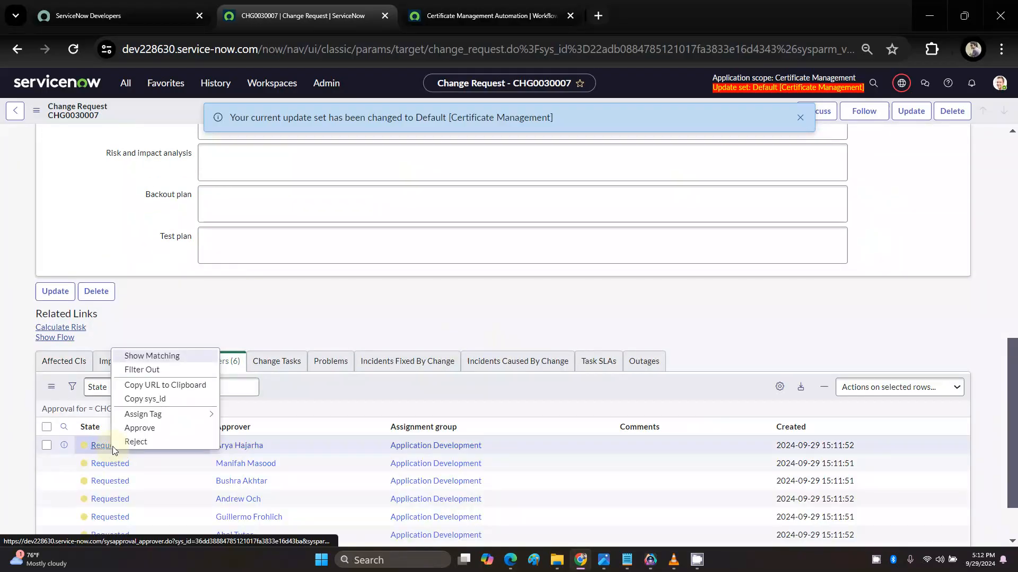
{"action": "left_click", "coordinate": [139, 428]}
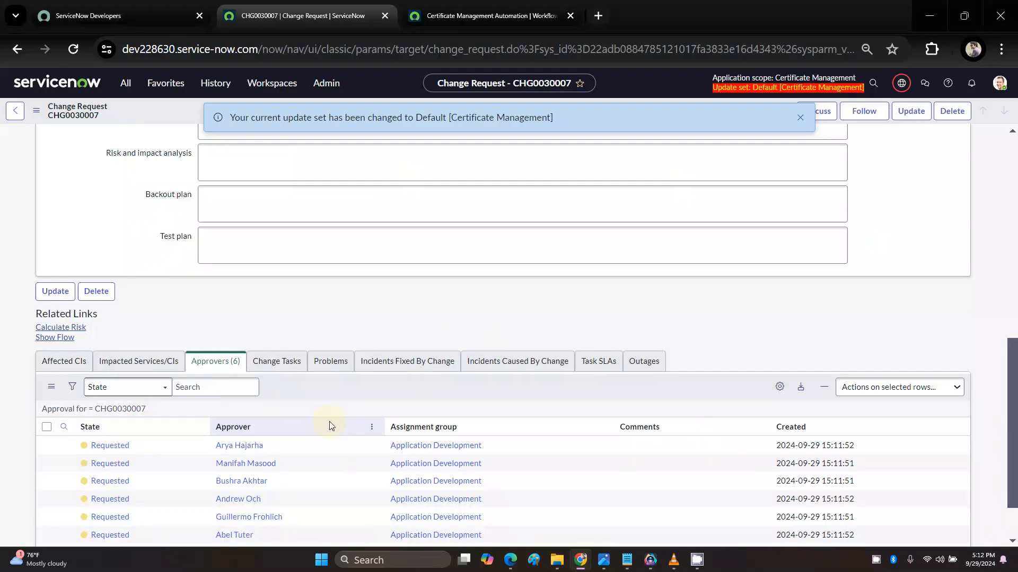
{"action": "scroll", "coordinate": [329, 424], "scroll_direction": "up", "scroll_amount": 4}
{"action": "scroll", "coordinate": [329, 425], "scroll_direction": "up", "scroll_amount": 2}
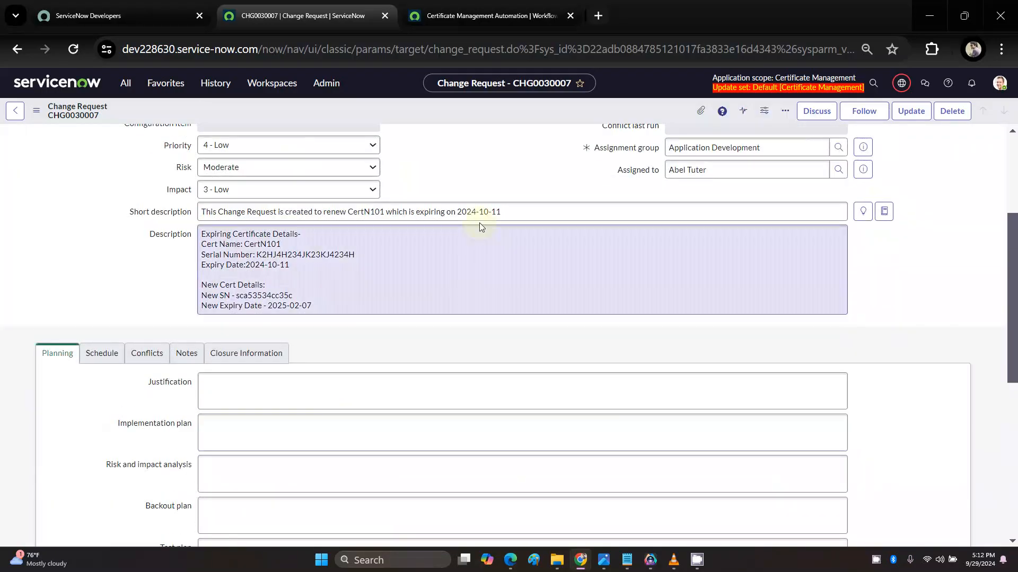
{"action": "right_click", "coordinate": [480, 120]}
{"action": "left_click", "coordinate": [490, 128]}
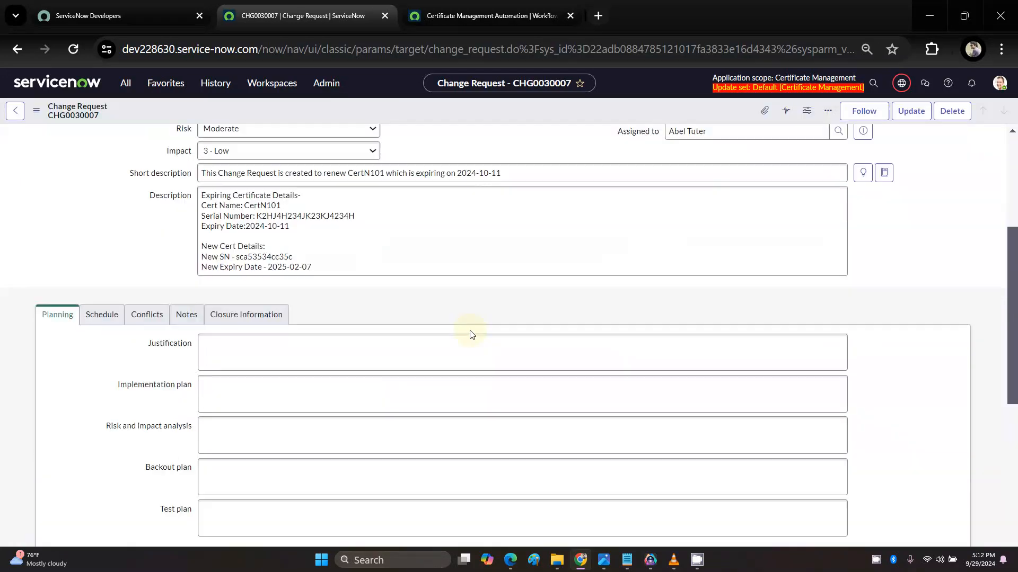
Step: Approve the CAB approver's pending request
{"action": "scroll", "coordinate": [470, 334], "scroll_direction": "down", "scroll_amount": 7}
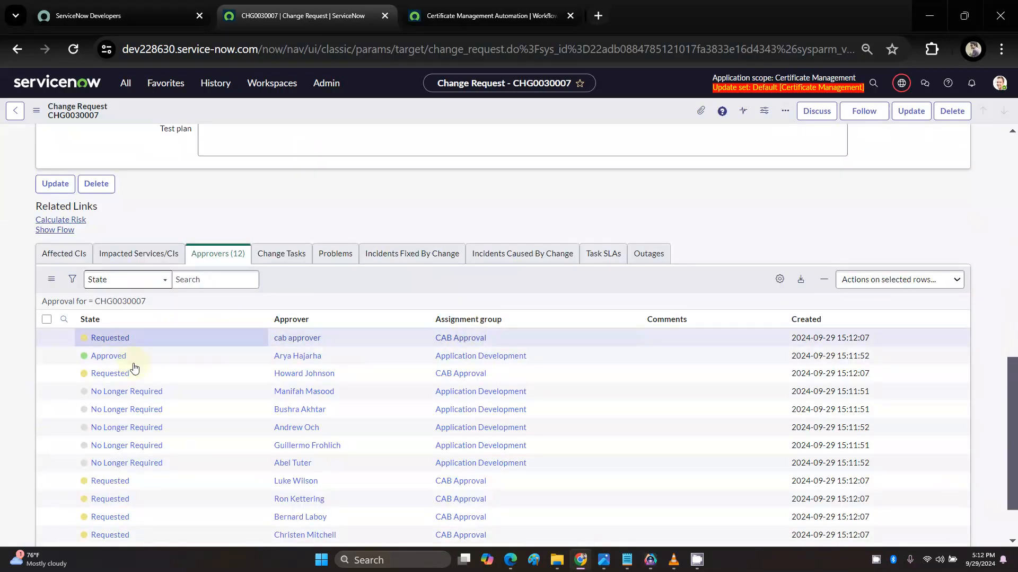
{"action": "right_click", "coordinate": [112, 337]}
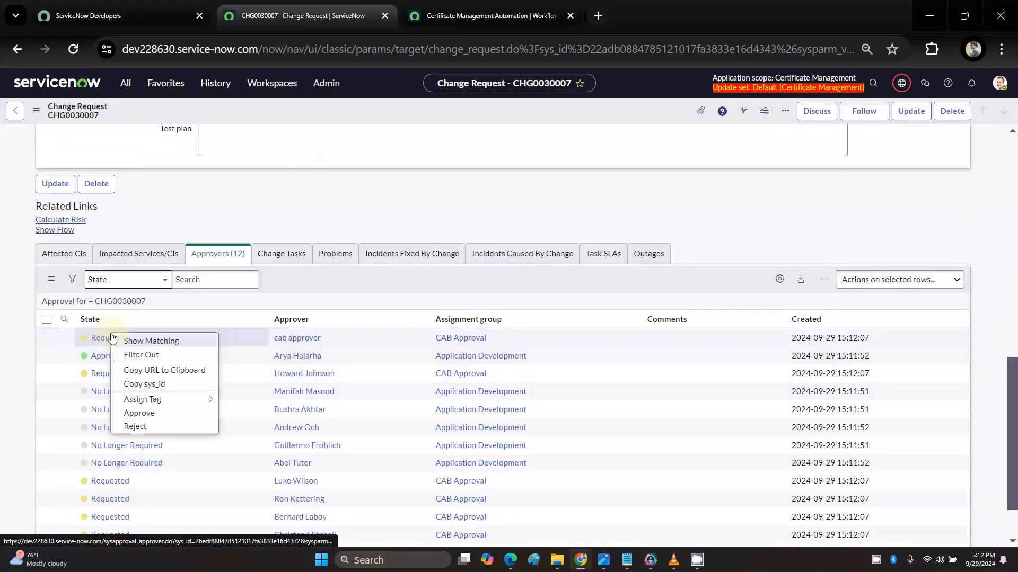
{"action": "left_click", "coordinate": [138, 413]}
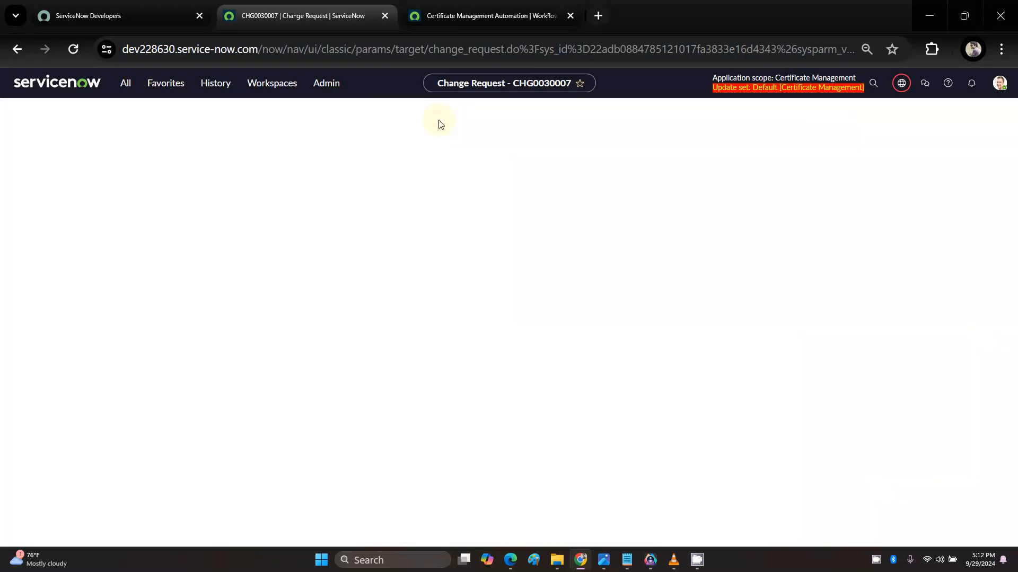
Step: Move CHG0030007 into the Implement stage and review its stage sequence
{"action": "left_click", "coordinate": [868, 114]}
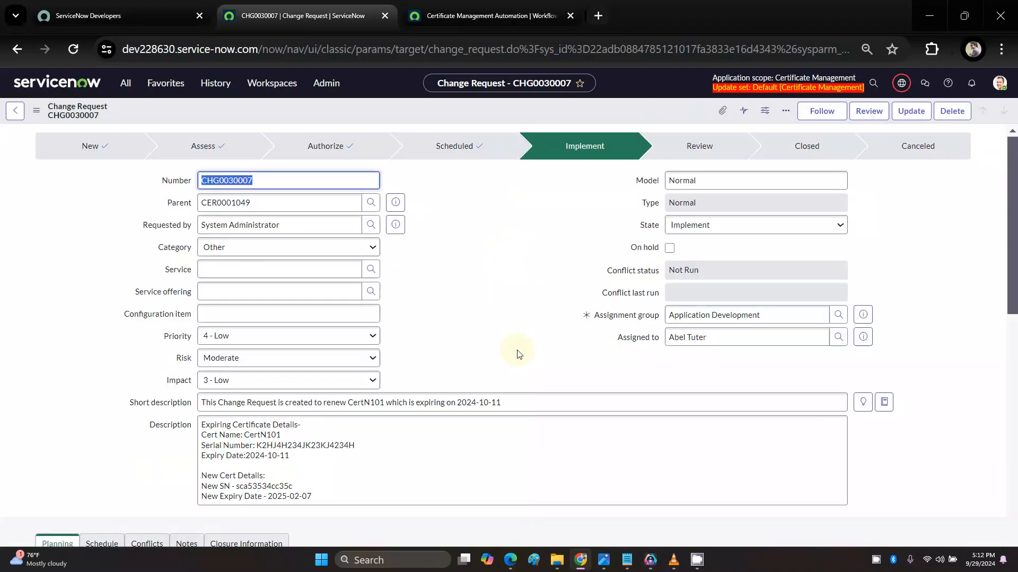
{"action": "scroll", "coordinate": [517, 351], "scroll_direction": "down", "scroll_amount": 3}
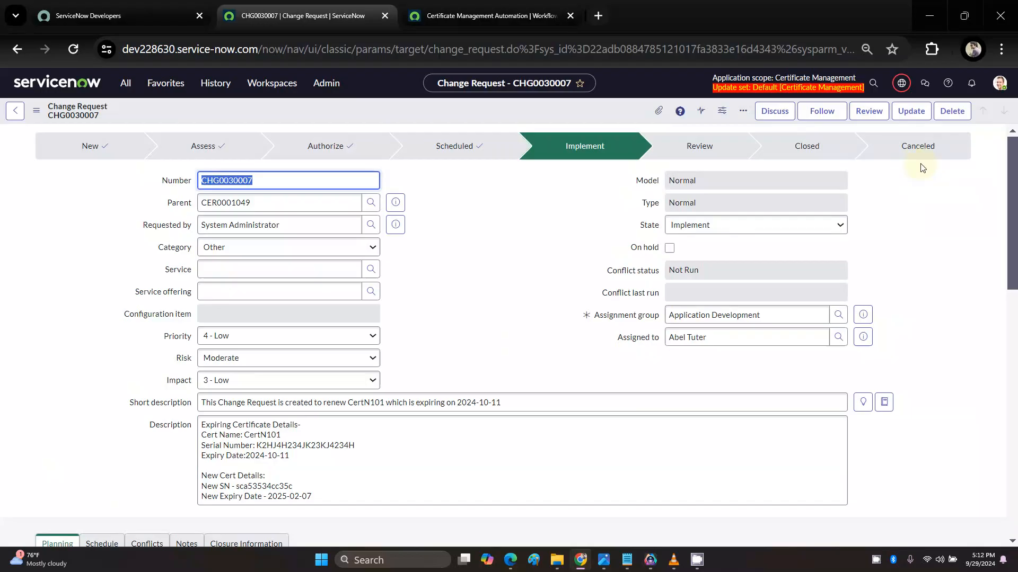
{"action": "left_click_drag", "start_coordinate": [944, 148], "coordinate": [104, 132]}
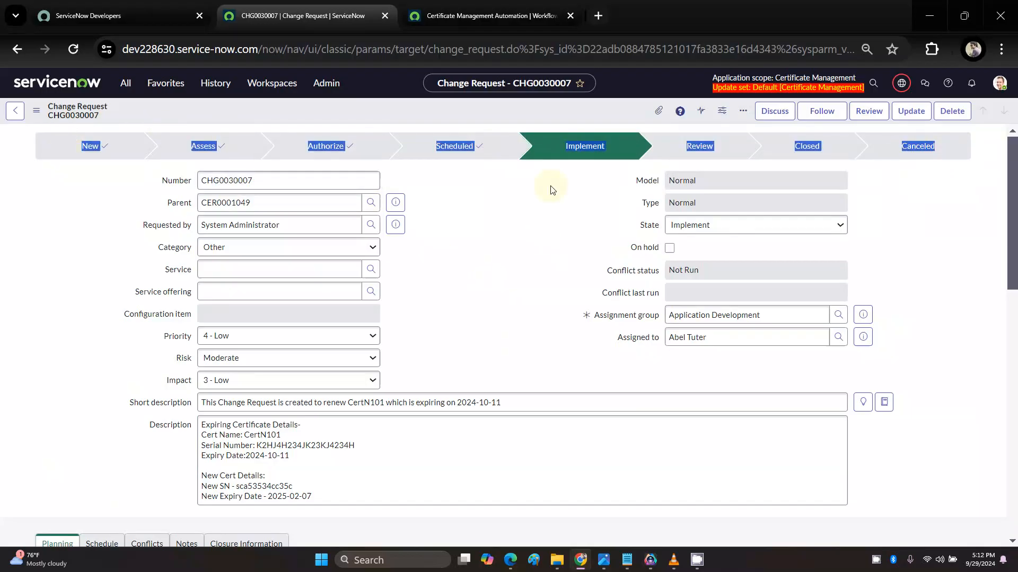
{"action": "left_click", "coordinate": [504, 256]}
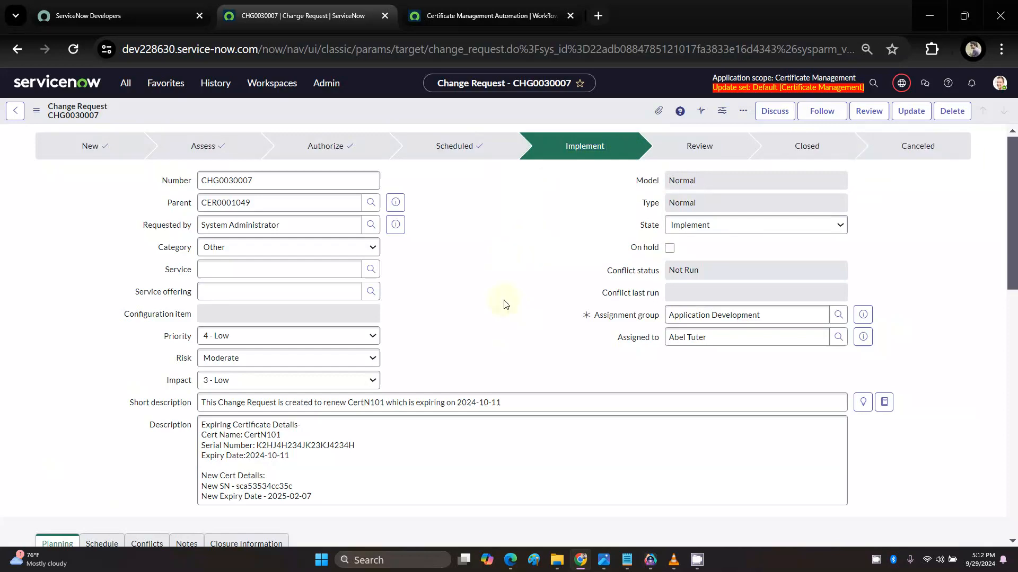
Step: Show the two open change tasks: Post implementation testing and Implement
{"action": "scroll", "coordinate": [503, 304], "scroll_direction": "down", "scroll_amount": 6}
{"action": "scroll", "coordinate": [500, 324], "scroll_direction": "down", "scroll_amount": 6}
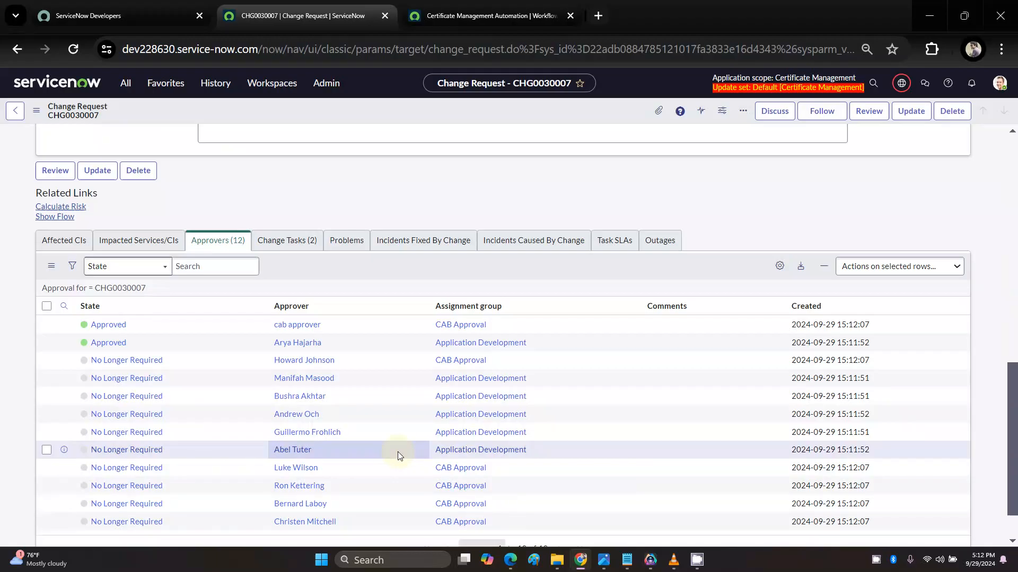
{"action": "scroll", "coordinate": [397, 451], "scroll_direction": "up", "scroll_amount": 12}
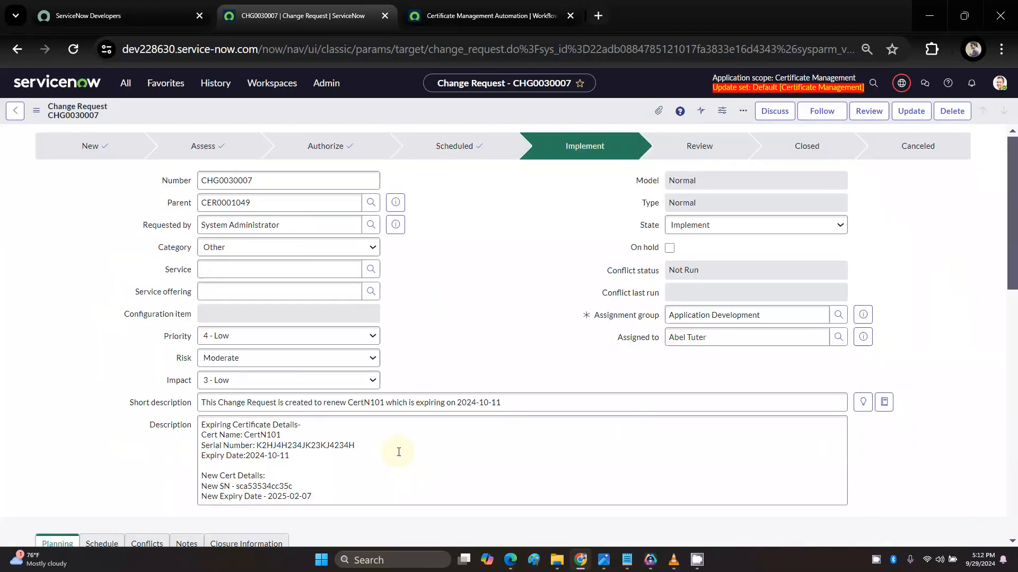
{"action": "scroll", "coordinate": [501, 329], "scroll_direction": "down", "scroll_amount": 6}
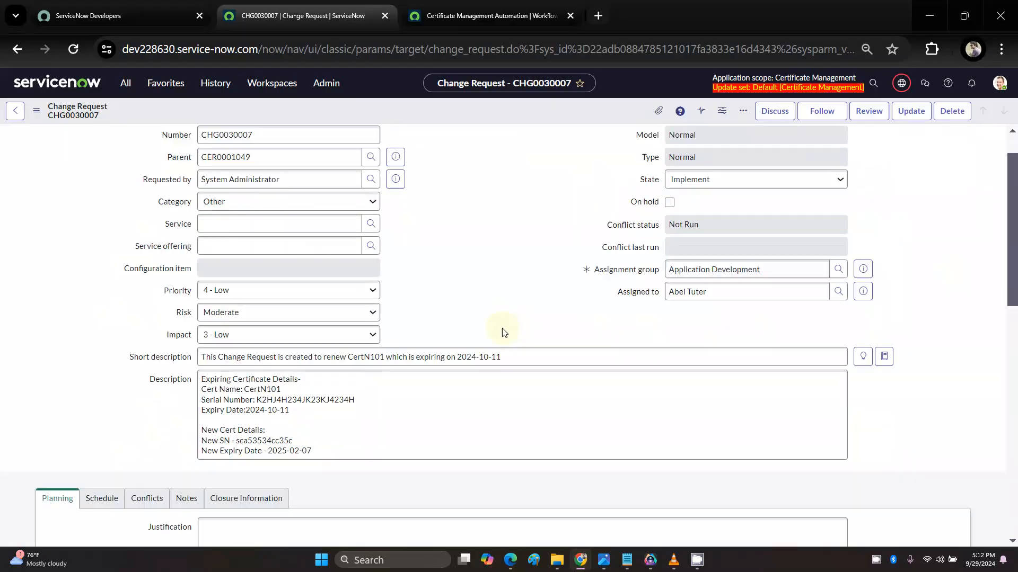
{"action": "scroll", "coordinate": [504, 333], "scroll_direction": "down", "scroll_amount": 7}
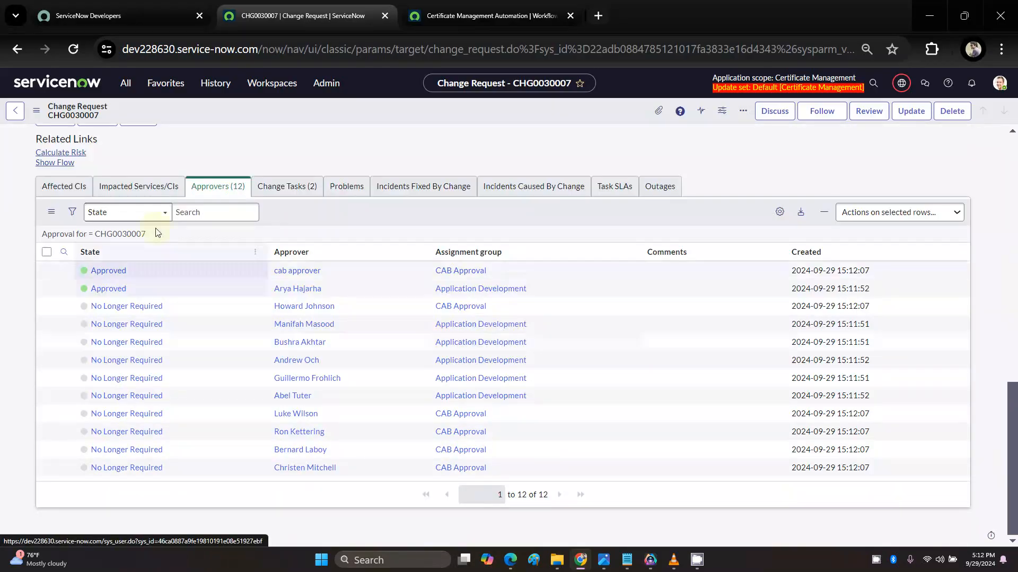
{"action": "left_click", "coordinate": [306, 188]}
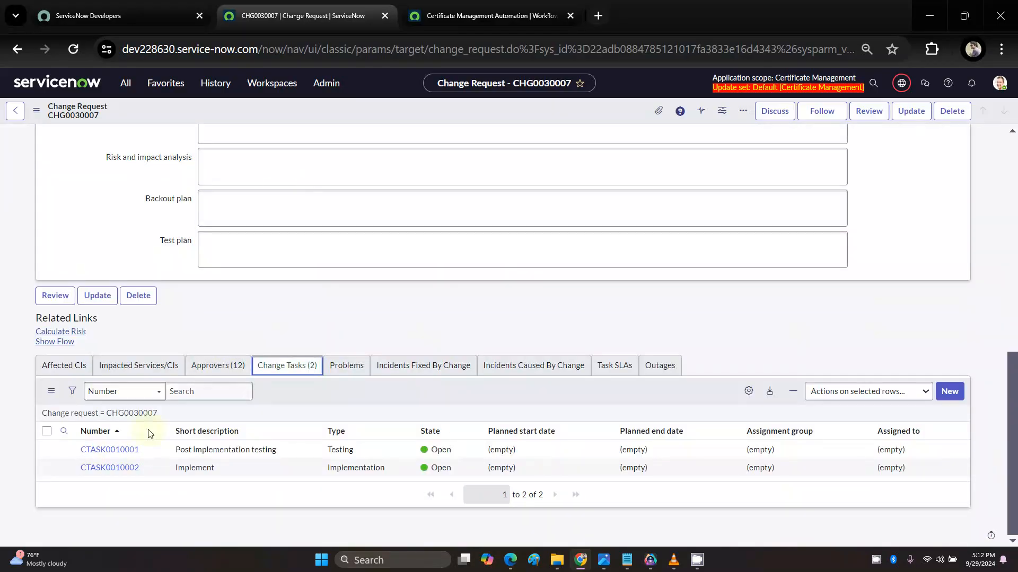
Step: Open both change tasks in new tabs and save CTASK0010001 as Closed with close code Successful
{"action": "left_click", "coordinate": [122, 452], "text": "ctrl"}
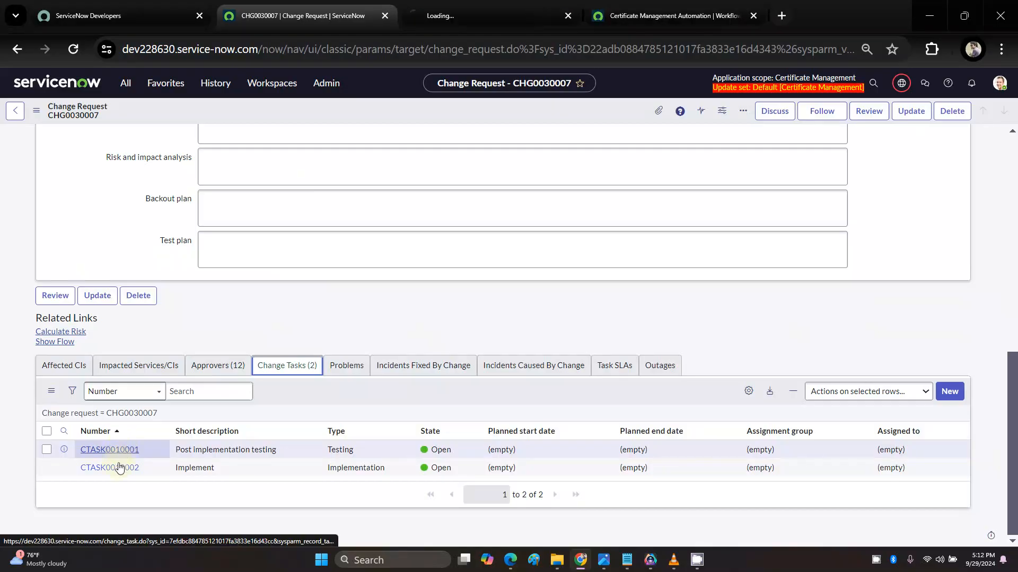
{"action": "left_click", "coordinate": [112, 468], "text": "ctrl"}
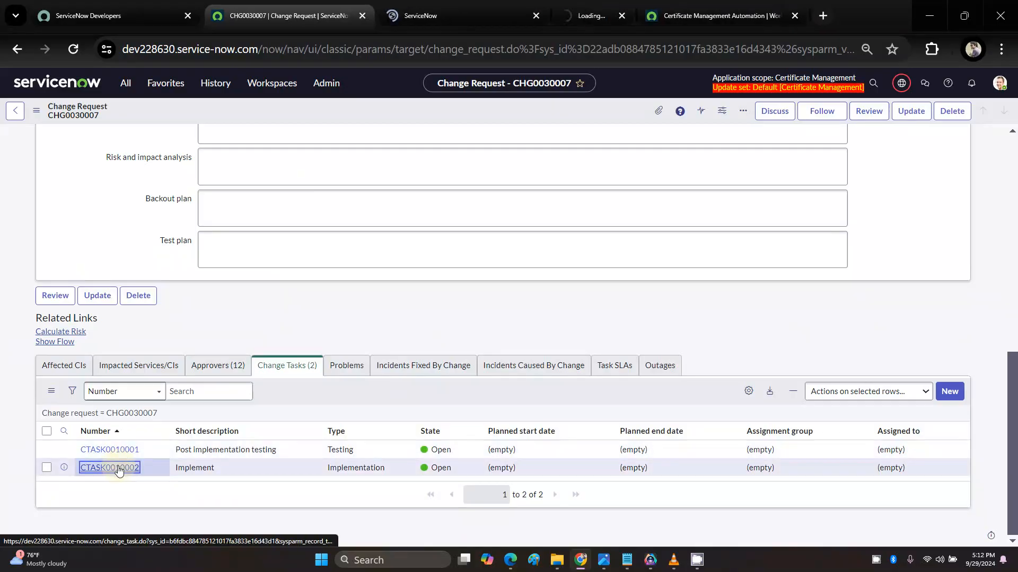
{"action": "left_click", "coordinate": [440, 15]}
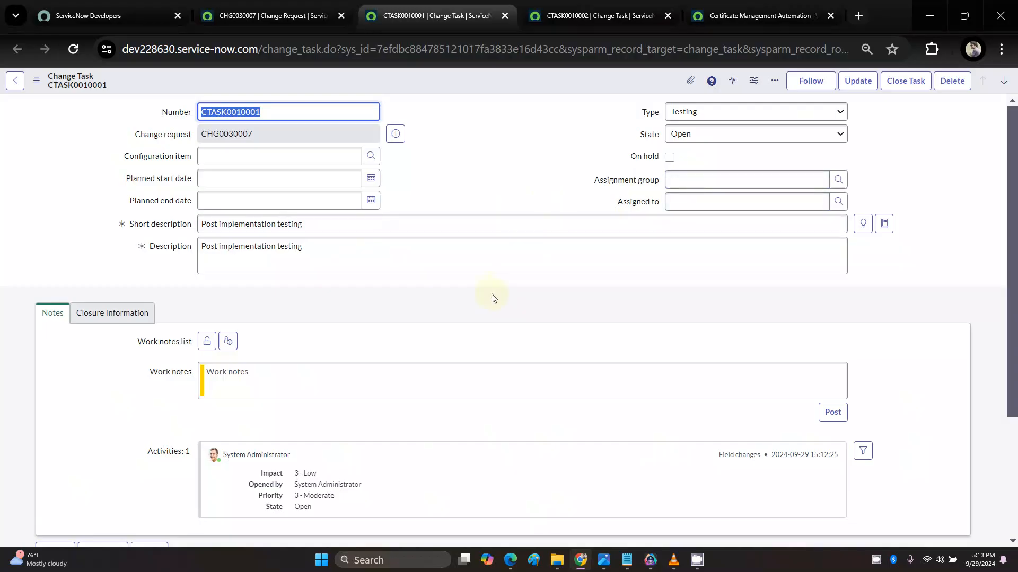
{"action": "left_click", "coordinate": [688, 137]}
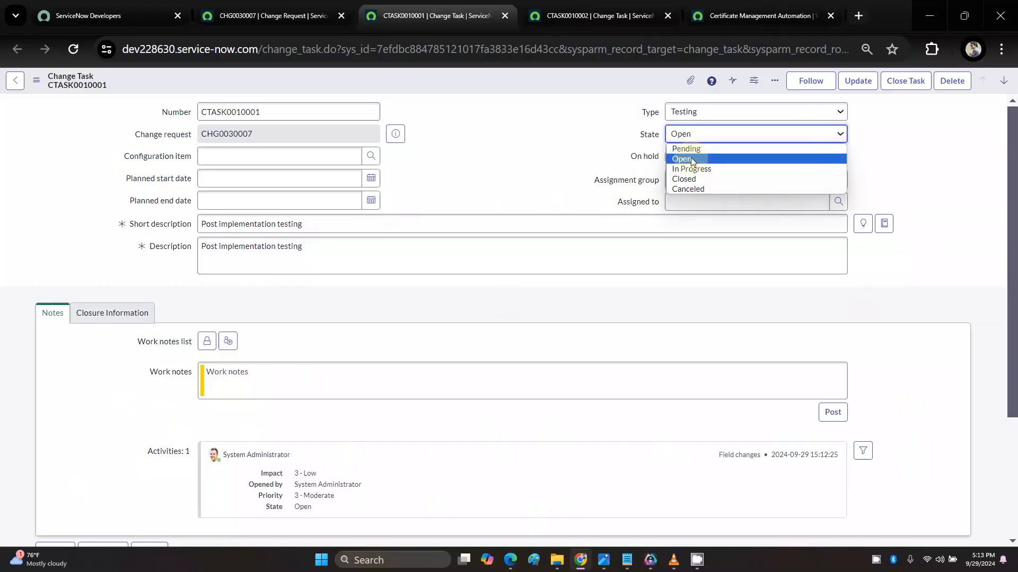
{"action": "left_click", "coordinate": [695, 179]}
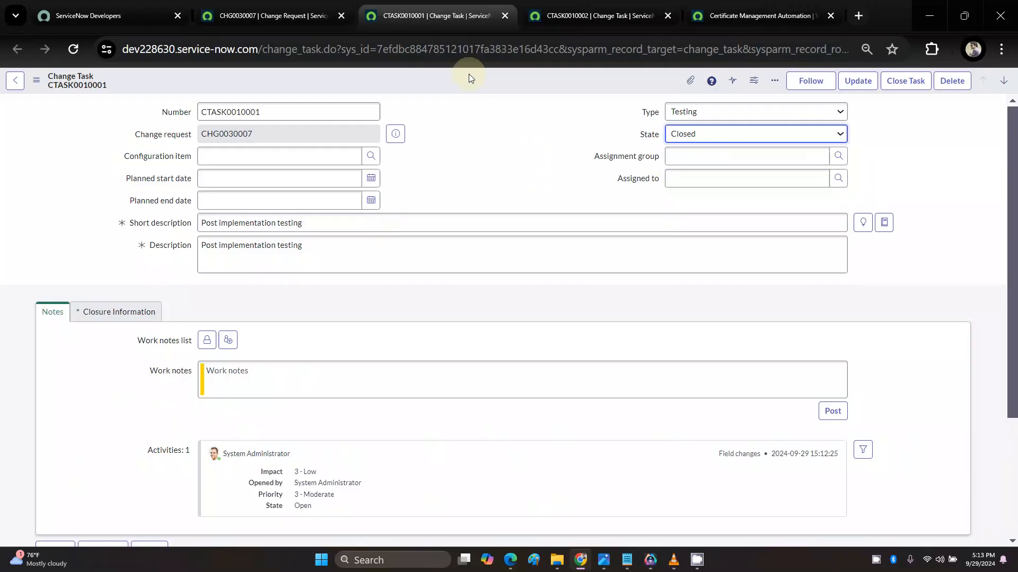
{"action": "left_click", "coordinate": [125, 316]}
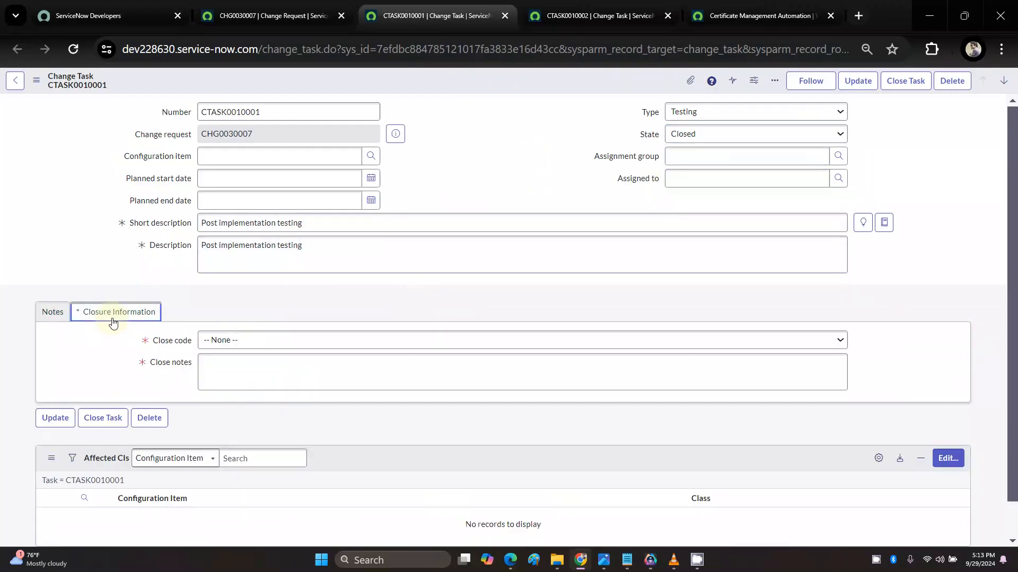
{"action": "left_click", "coordinate": [242, 338]}
{"action": "left_click", "coordinate": [250, 365]}
{"action": "left_click", "coordinate": [250, 365]}
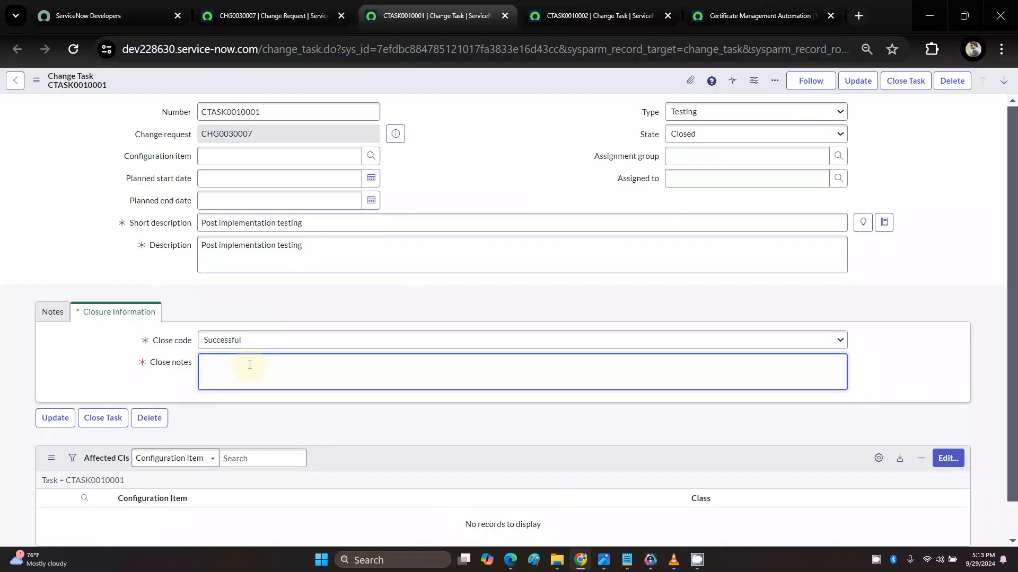
{"action": "right_click", "coordinate": [462, 85]}
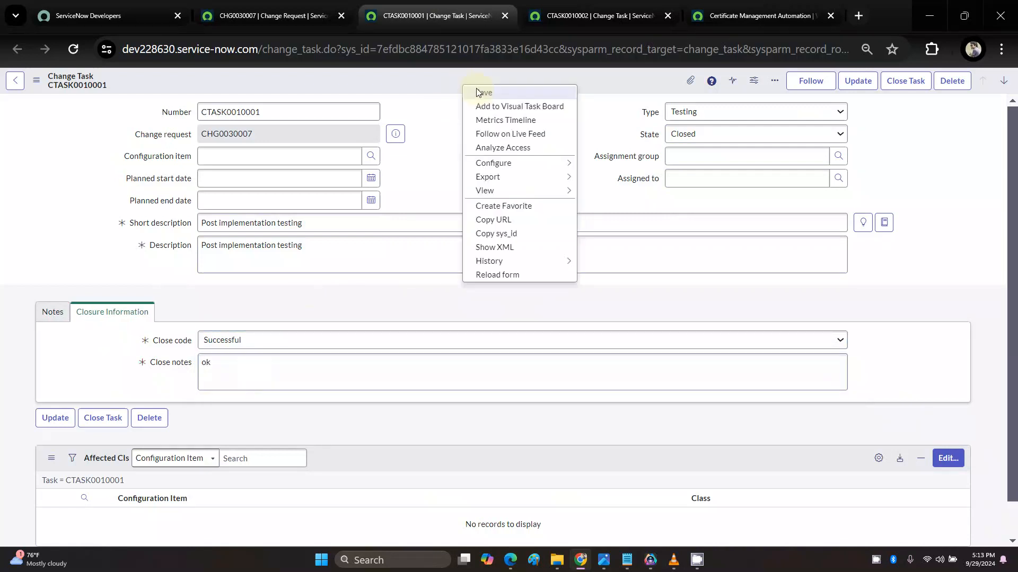
{"action": "left_click", "coordinate": [480, 91]}
Step: Save CTASK0010002 as Closed, close code Successful, close notes 'k', then return to CHG0030007
{"action": "left_click", "coordinate": [609, 7]}
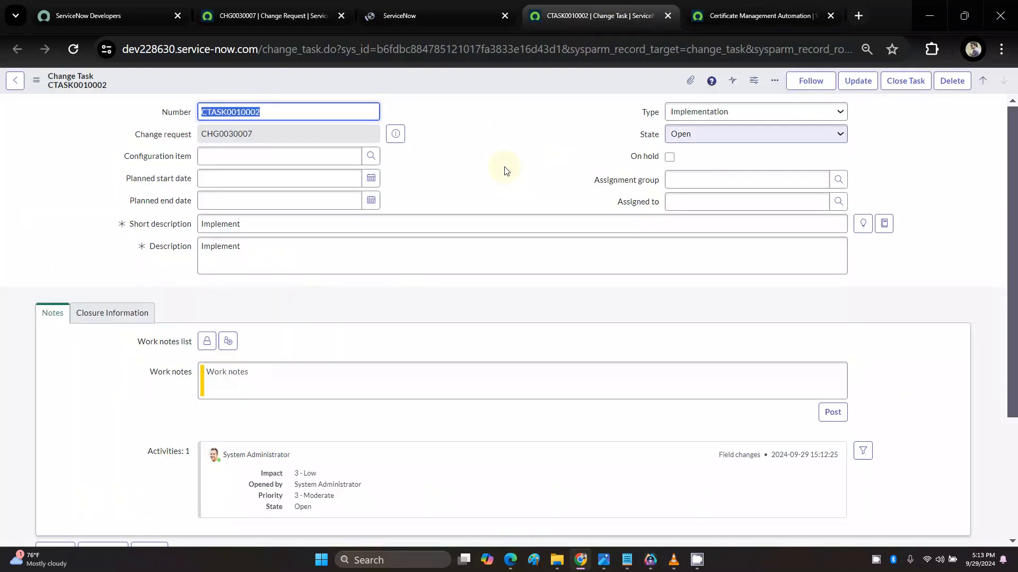
{"action": "left_click", "coordinate": [683, 134]}
{"action": "left_click", "coordinate": [697, 178]}
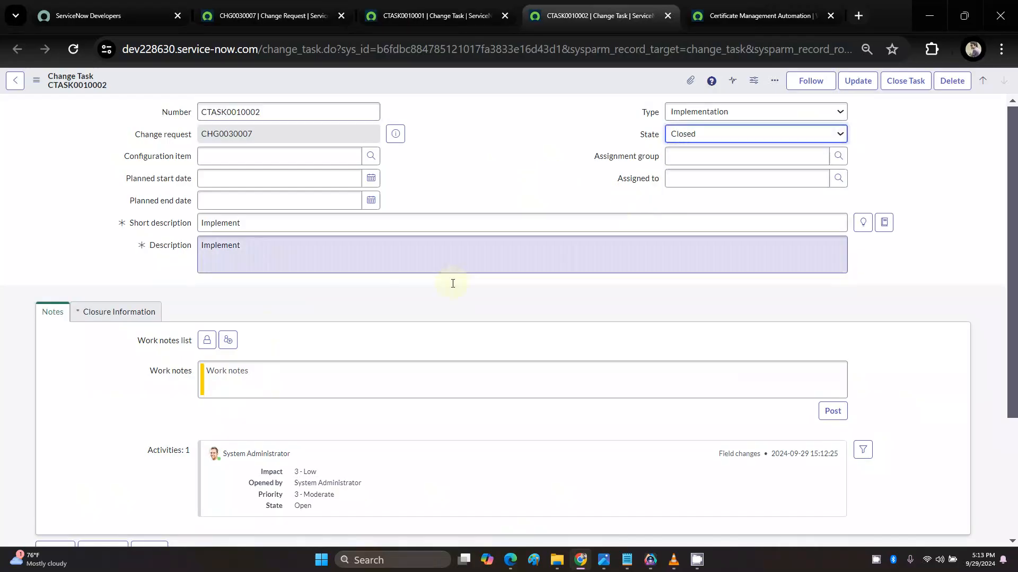
{"action": "left_click", "coordinate": [150, 313]}
{"action": "left_click", "coordinate": [269, 348]}
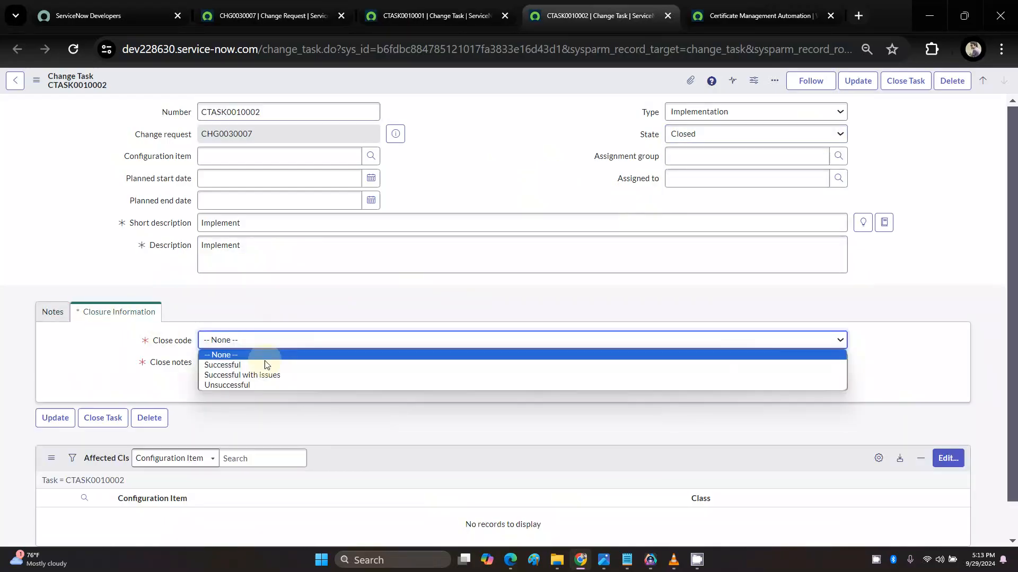
{"action": "left_click", "coordinate": [263, 365]}
{"action": "left_click", "coordinate": [260, 369]}
{"action": "type", "text": "koko"}
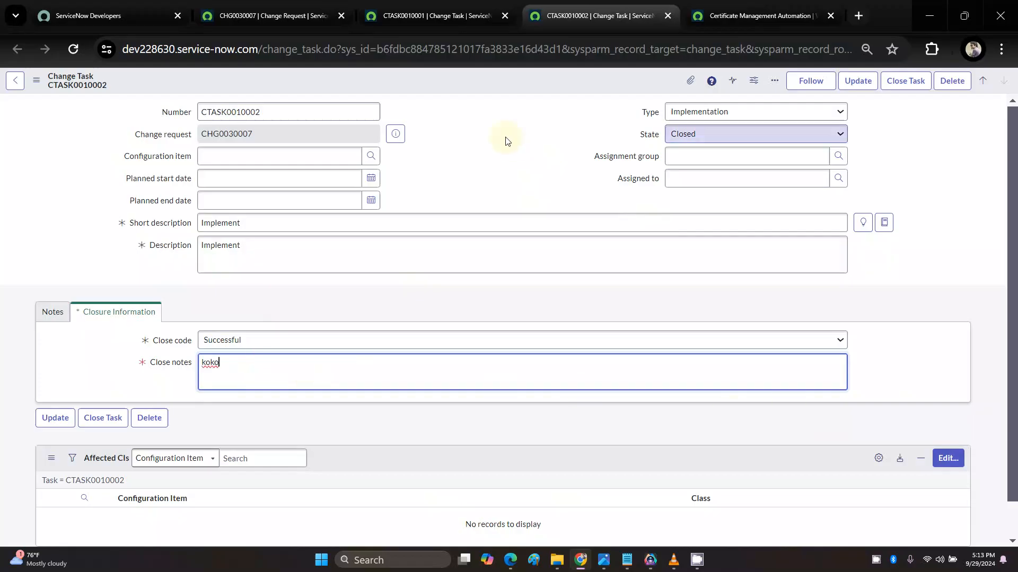
{"action": "right_click", "coordinate": [520, 84]}
{"action": "left_click", "coordinate": [530, 92]}
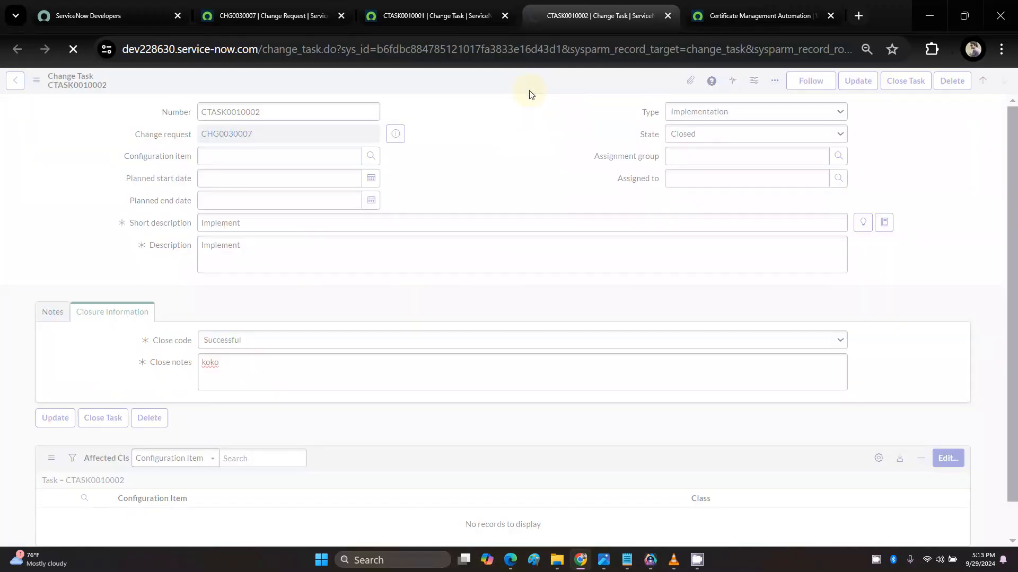
{"action": "left_click", "coordinate": [273, 15]}
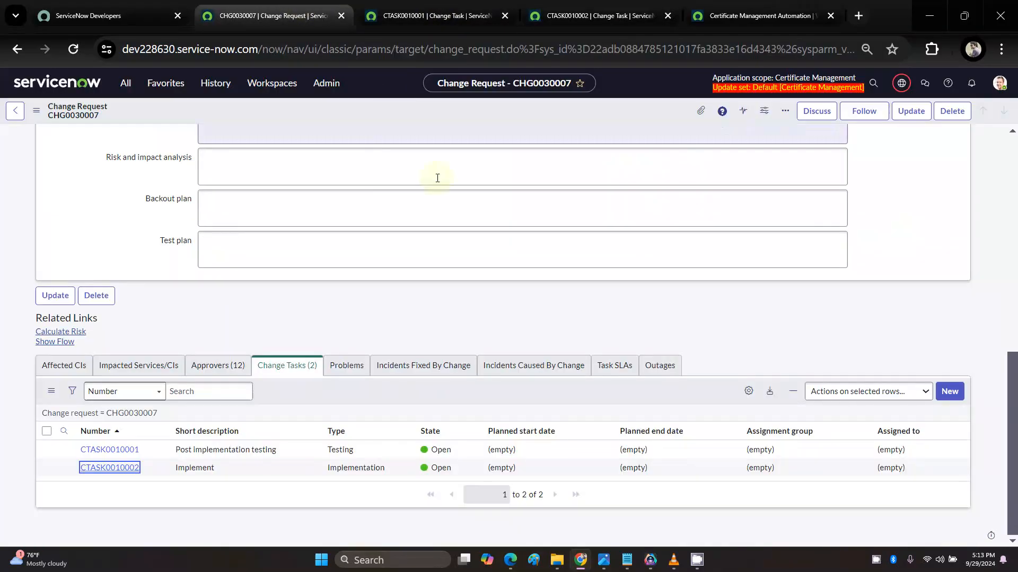
Step: Save CHG0030007 with State Closed, close code Successful and close notes 'ok'
{"action": "scroll", "coordinate": [438, 186], "scroll_direction": "up", "scroll_amount": 10}
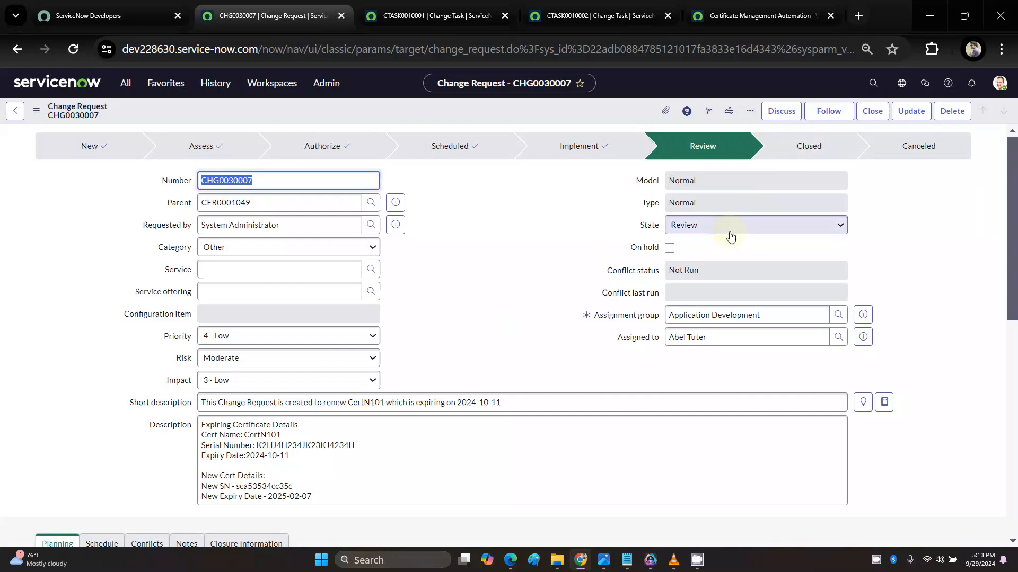
{"action": "left_click", "coordinate": [699, 228]}
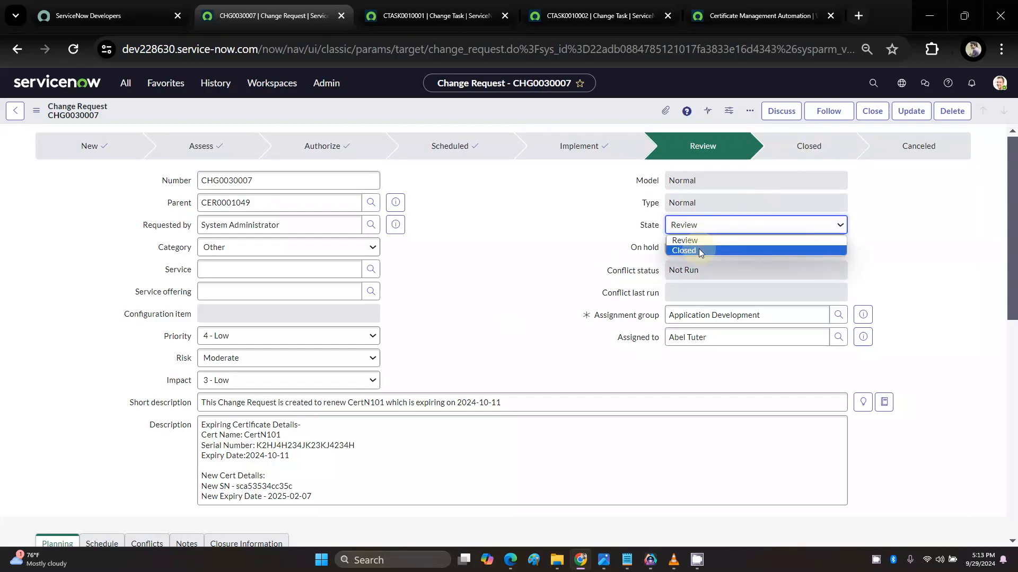
{"action": "left_click", "coordinate": [699, 249]}
{"action": "scroll", "coordinate": [546, 269], "scroll_direction": "down", "scroll_amount": 5}
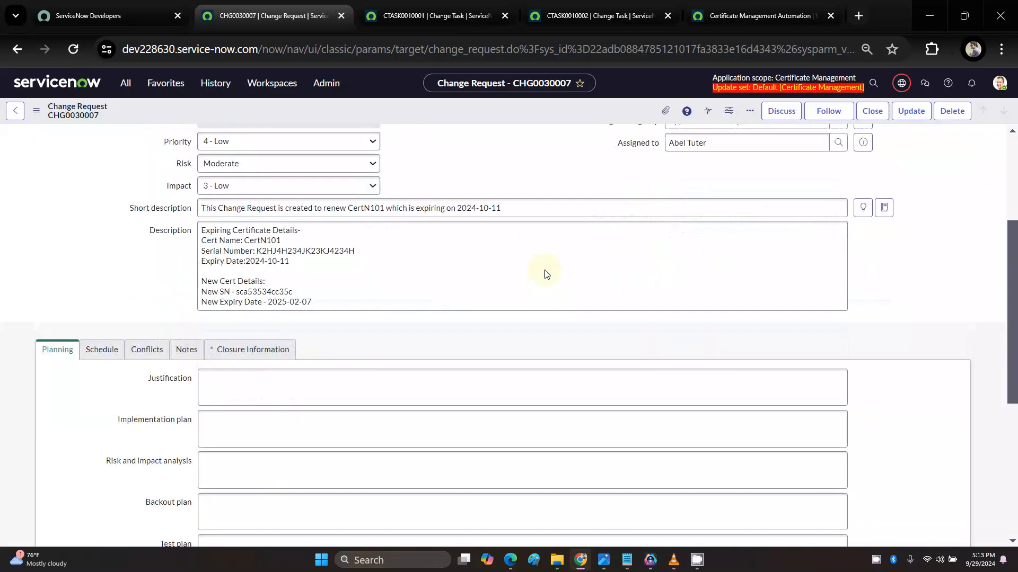
{"action": "scroll", "coordinate": [545, 270], "scroll_direction": "down", "scroll_amount": 2}
{"action": "left_click", "coordinate": [252, 233]}
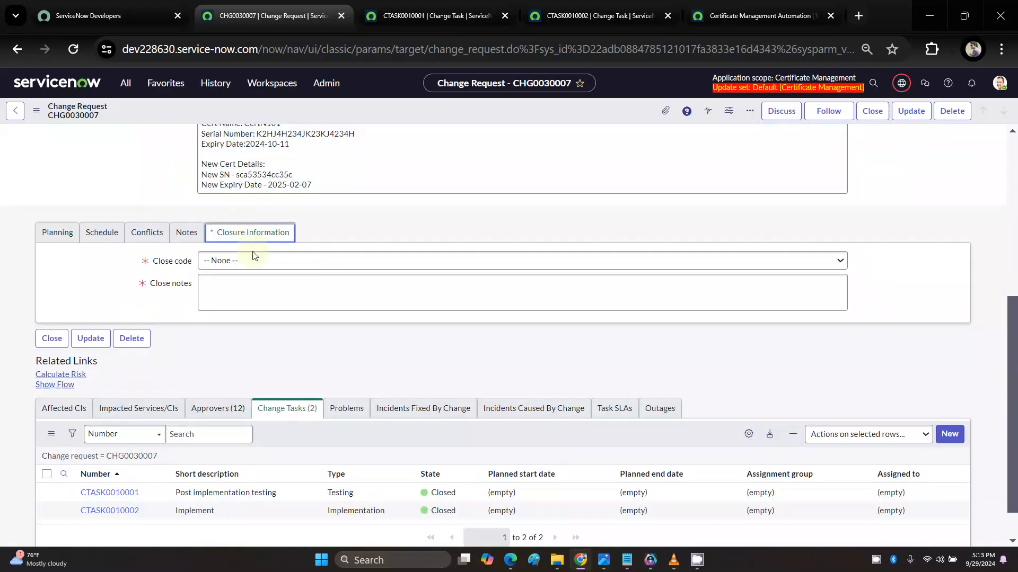
{"action": "left_click", "coordinate": [255, 260]}
{"action": "left_click", "coordinate": [255, 287]}
{"action": "left_click", "coordinate": [256, 289]}
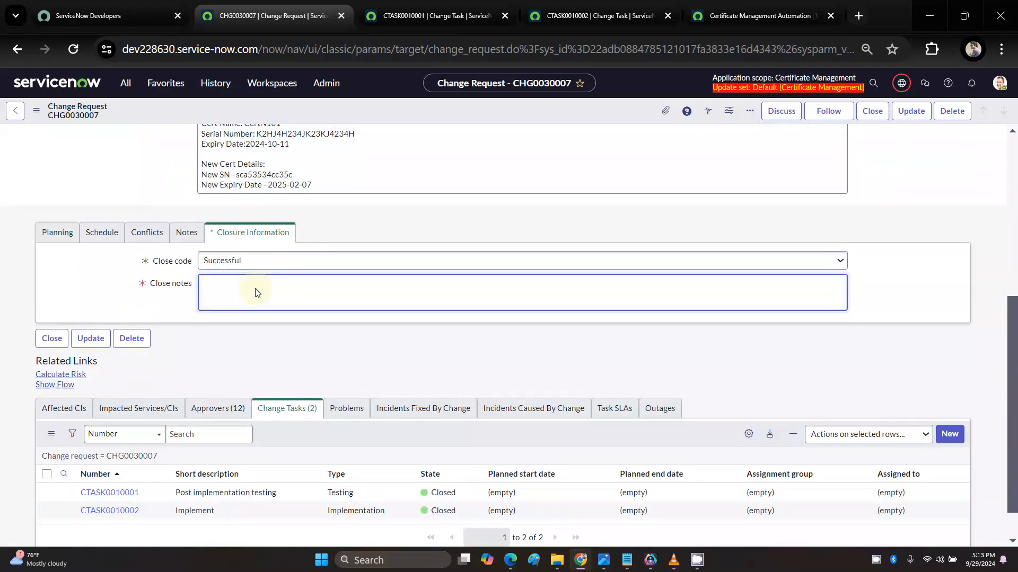
{"action": "scroll", "coordinate": [377, 204], "scroll_direction": "up", "scroll_amount": 5}
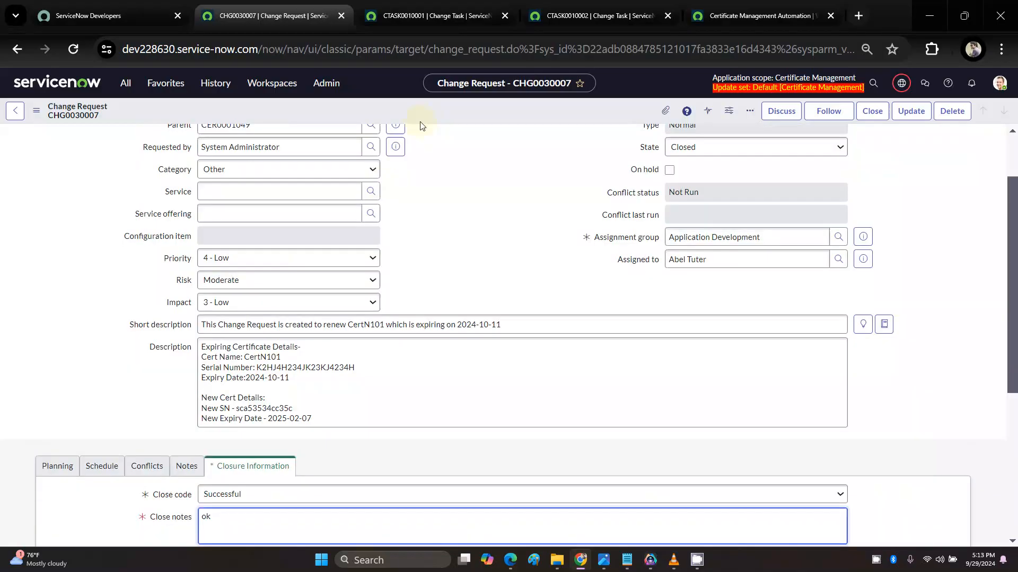
{"action": "right_click", "coordinate": [428, 116]}
{"action": "left_click", "coordinate": [440, 123]}
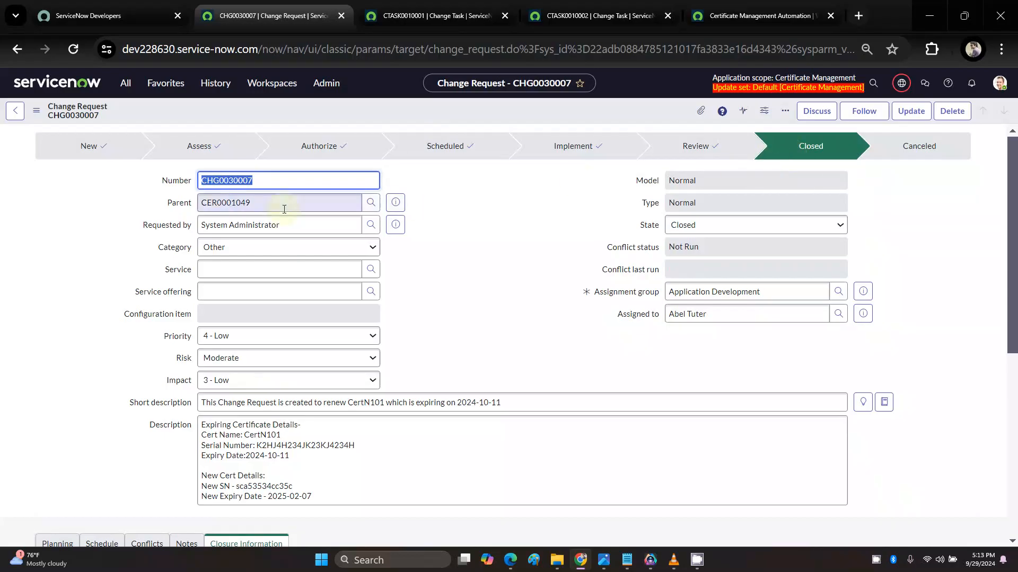
Step: Preview parent certificate CER0001049, confirm its Closed Complete state, and open the full record
{"action": "left_click", "coordinate": [396, 203]}
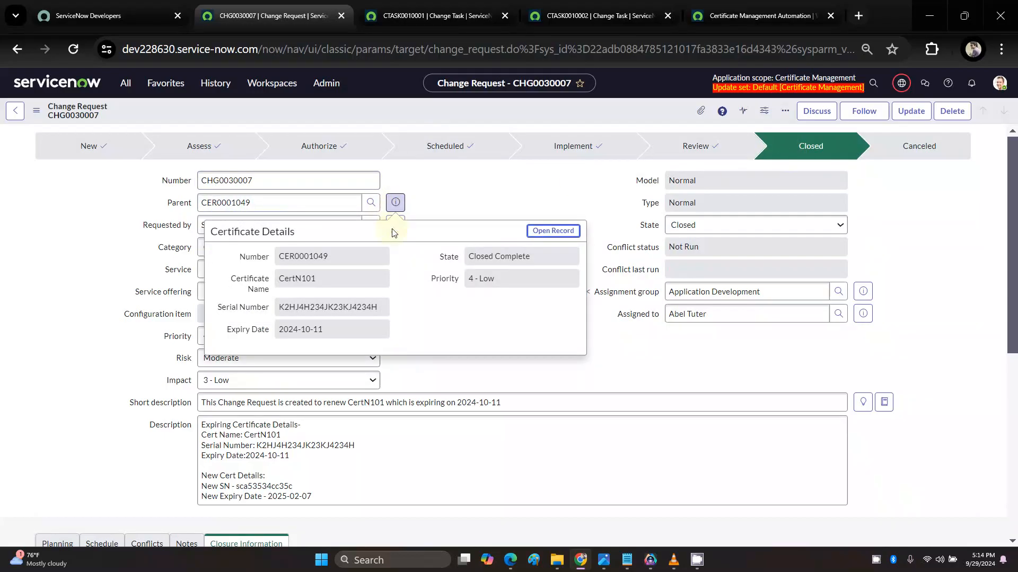
{"action": "left_click_drag", "start_coordinate": [550, 260], "coordinate": [469, 256]}
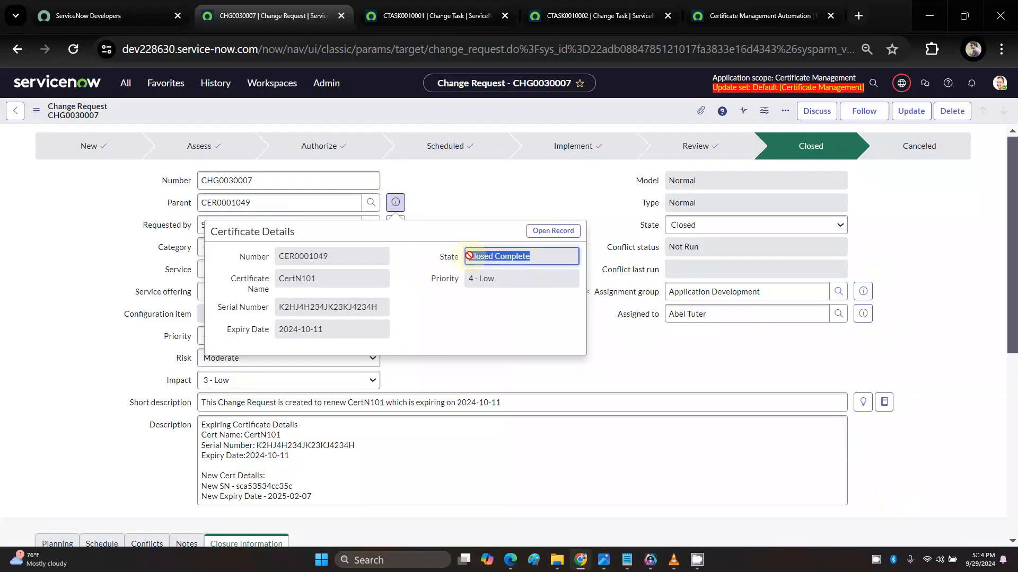
{"action": "left_click", "coordinate": [538, 259]}
{"action": "left_click", "coordinate": [543, 237]}
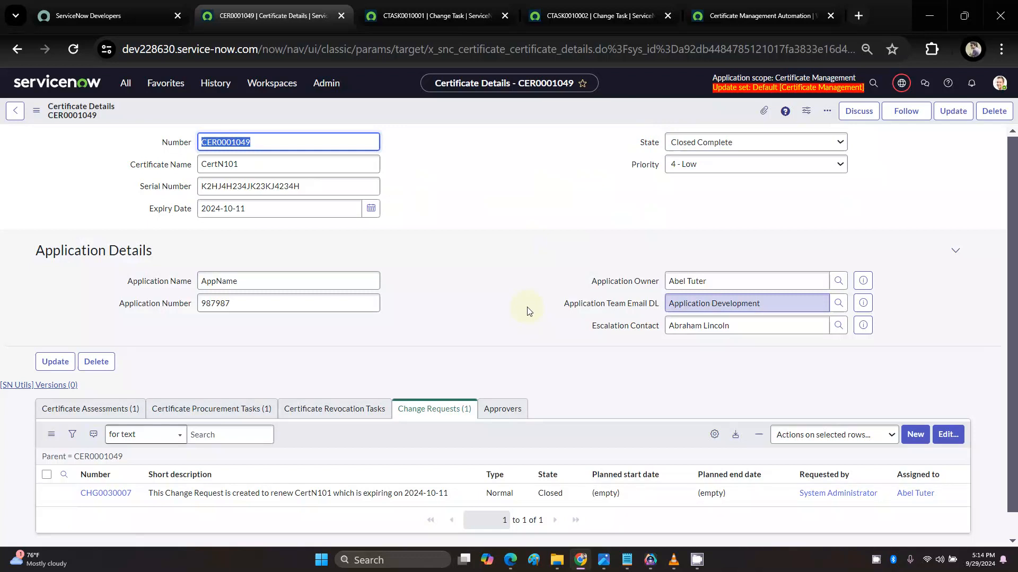
{"action": "left_click", "coordinate": [691, 523]}
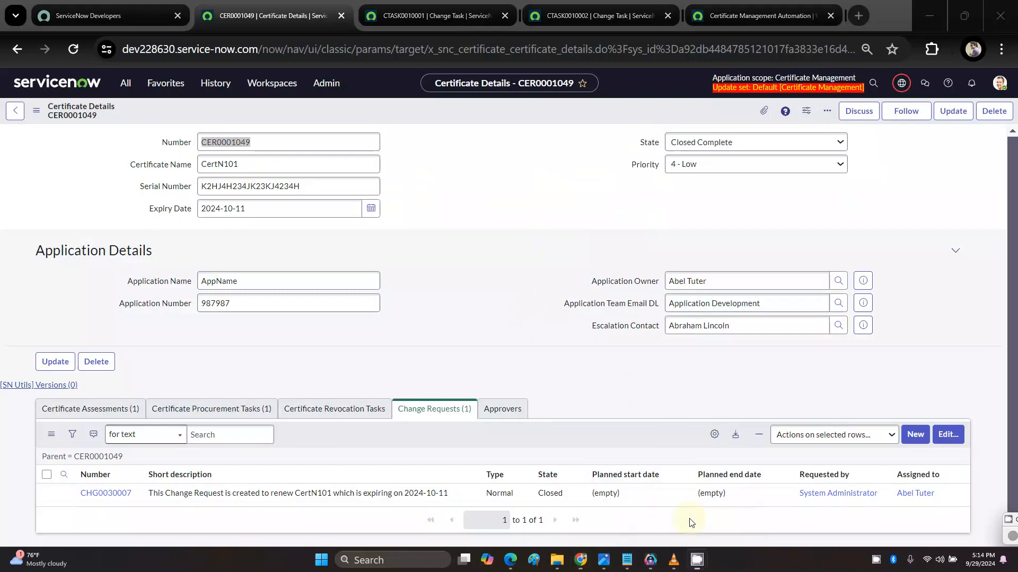
{"action": "left_click", "coordinate": [611, 382]}
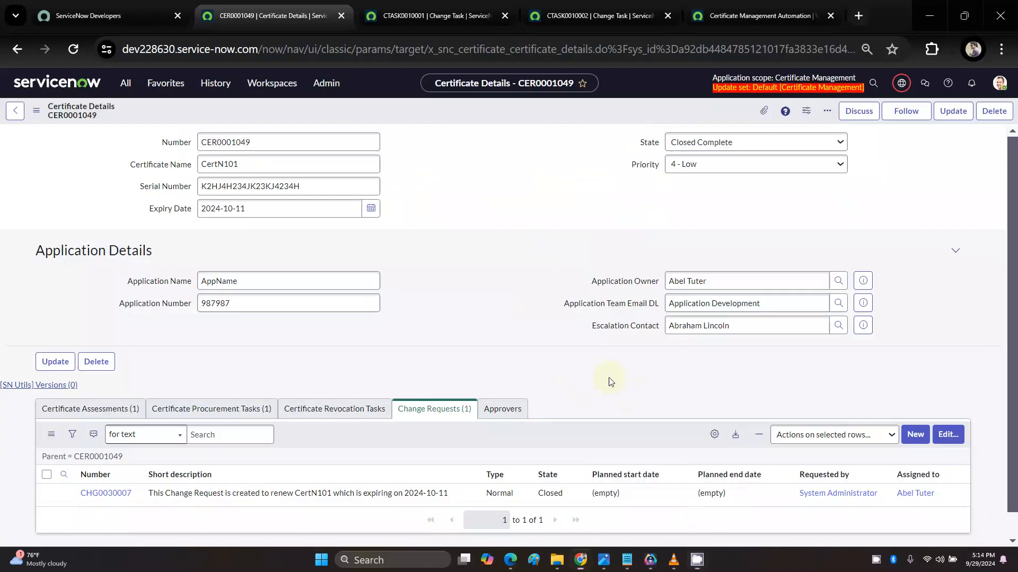